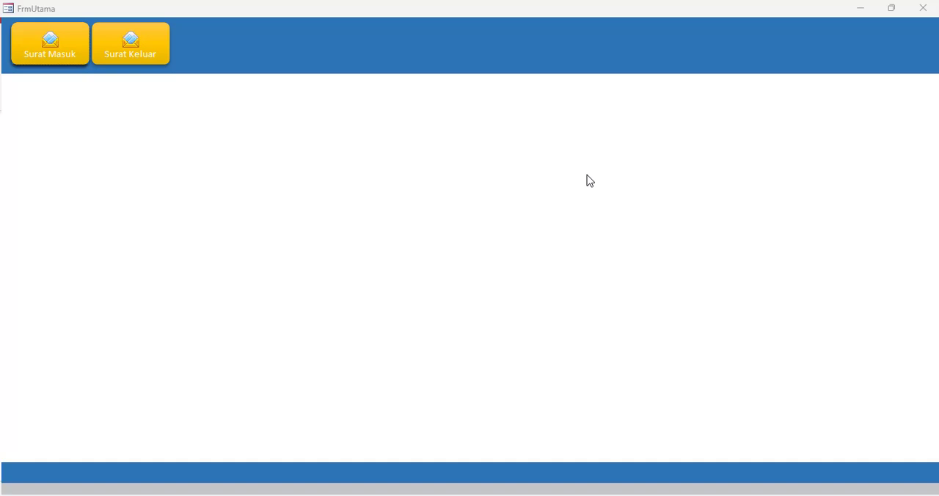
Switch the FrmUtama form to Design View and close it once a new blank table has been created
right_click(277, 157)
left_click(301, 192)
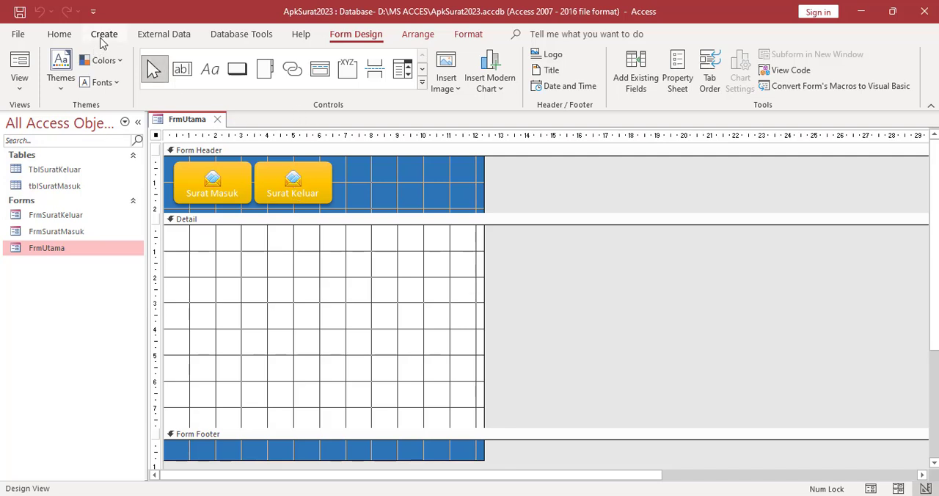
left_click(104, 35)
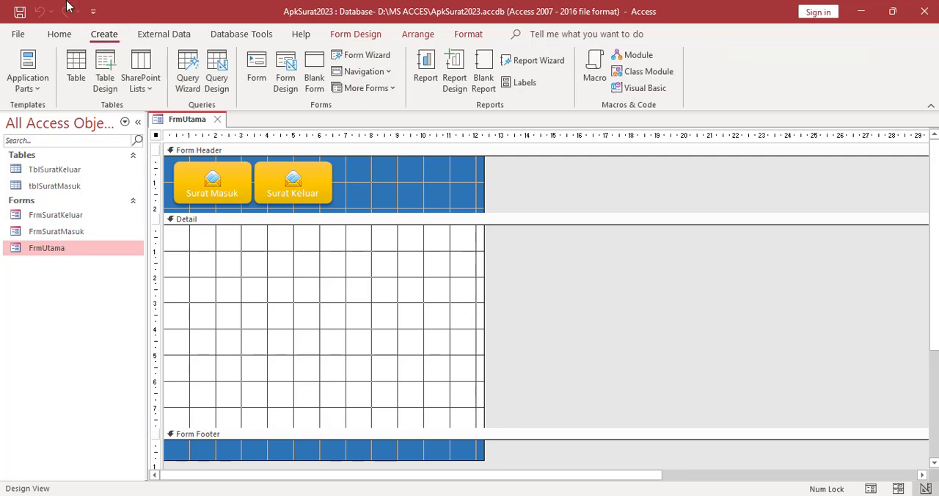
left_click(79, 69)
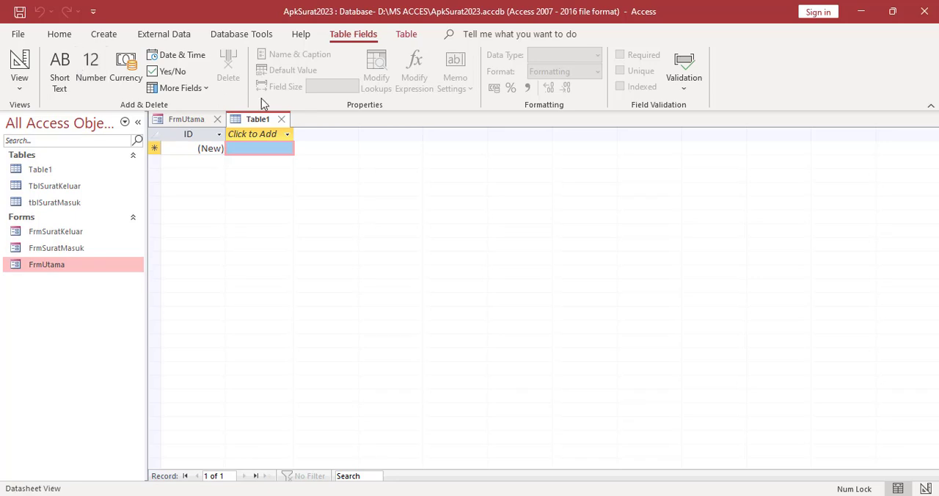
left_click(217, 120)
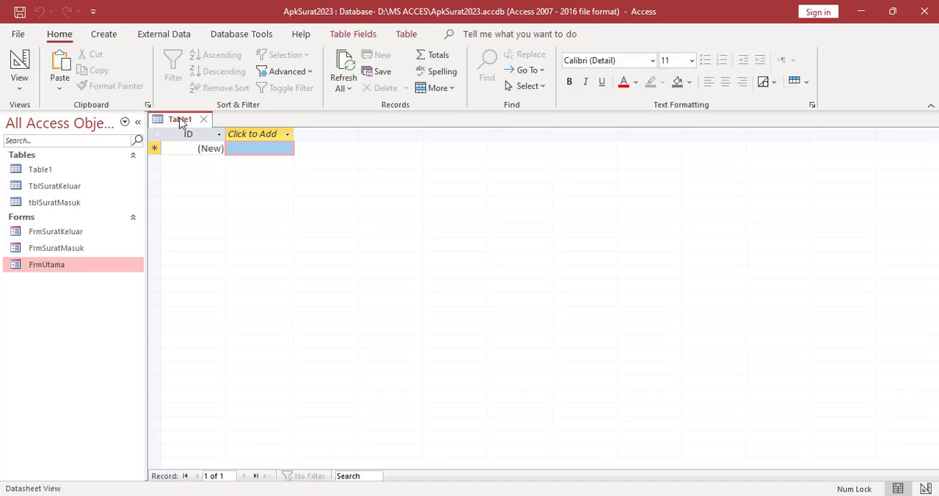
Open the new table in Design View, saving it under the name TblTujuanDisposisi
right_click(187, 121)
left_click(220, 189)
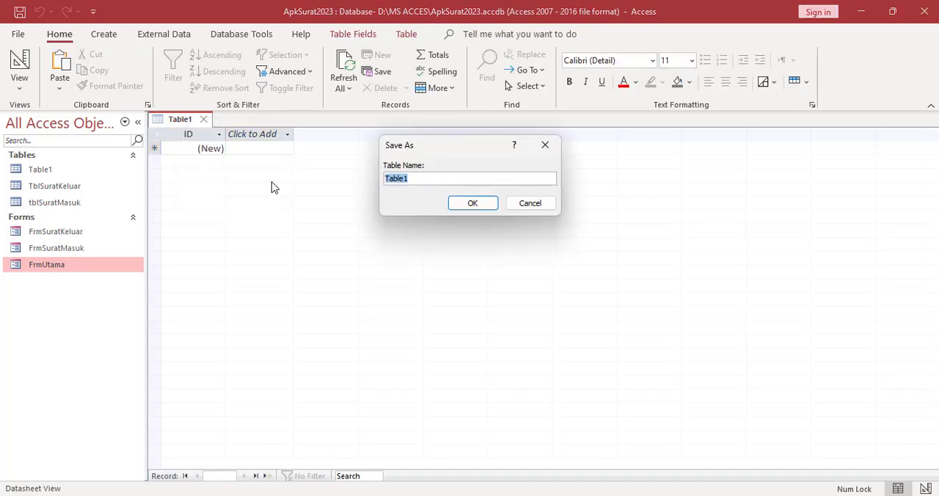
type("TblTujuanDisposisi")
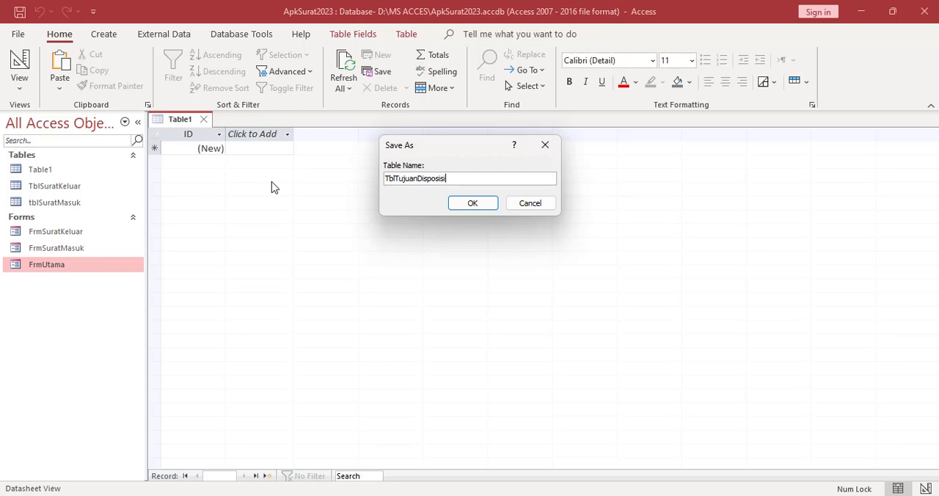
left_click(466, 202)
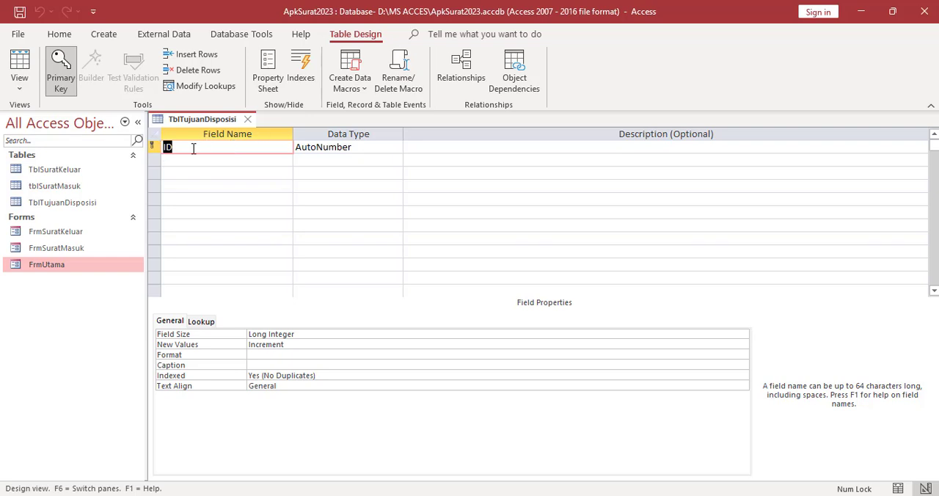
Add the fields Nama and Jabatan below ID in TblTujuanDisposisi, both with the Short Text data type
left_click(183, 159)
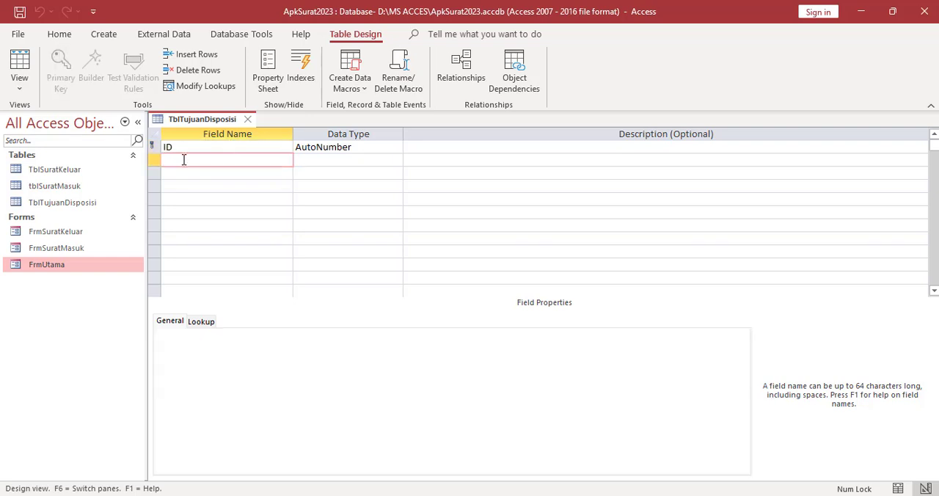
type("Name")
left_click(175, 174)
type("Jabatan")
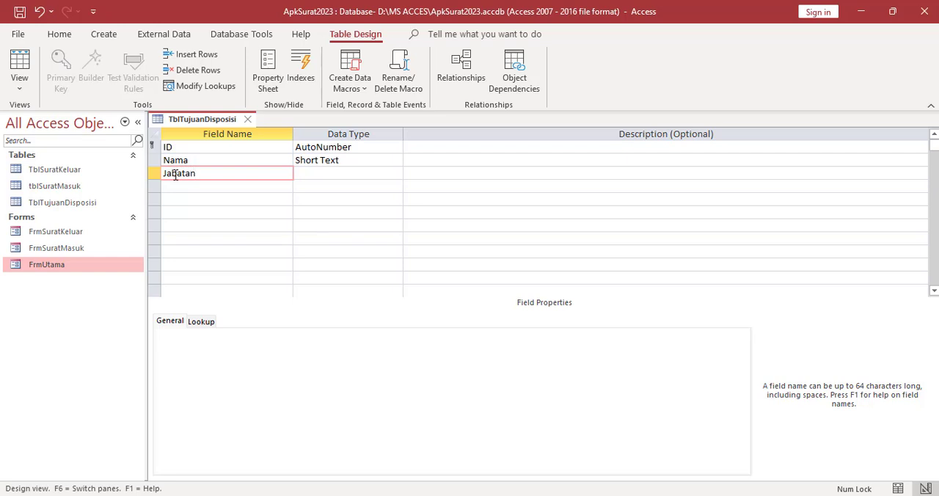
left_click(312, 173)
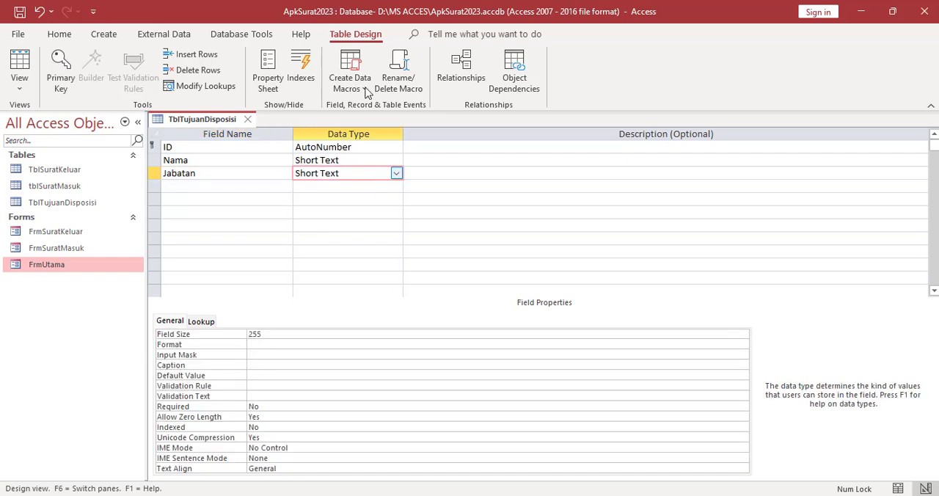
Save the design of TblTujuanDisposisi and close the table
right_click(188, 121)
left_click(213, 126)
left_click(247, 121)
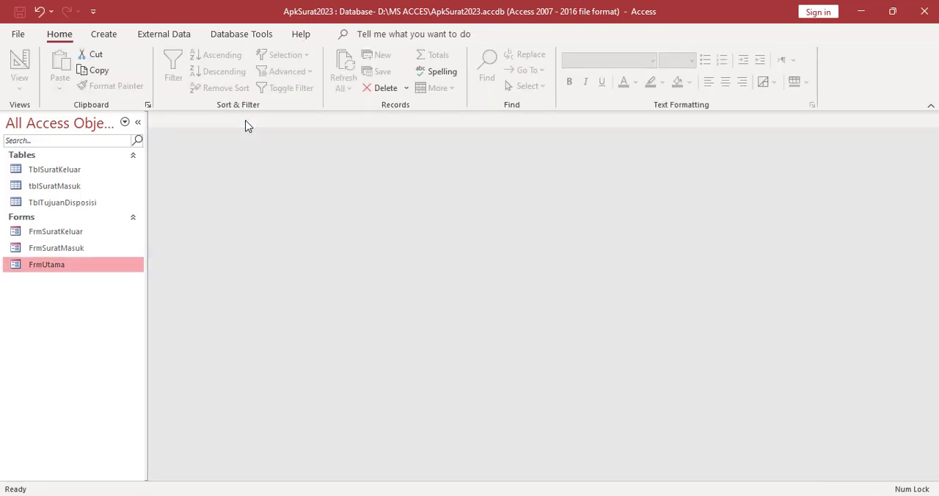
Create another new table and open it in Design View, saving it under the name TblDisposisi
left_click(105, 34)
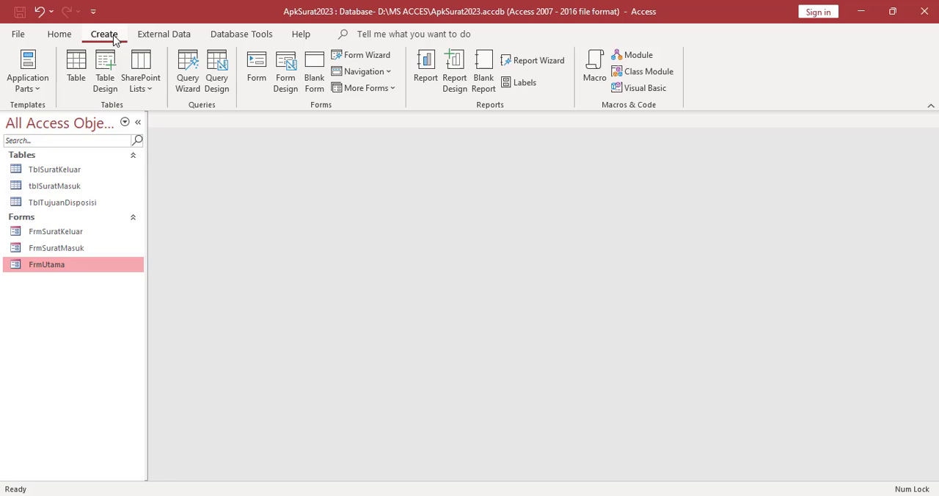
left_click(83, 66)
right_click(171, 122)
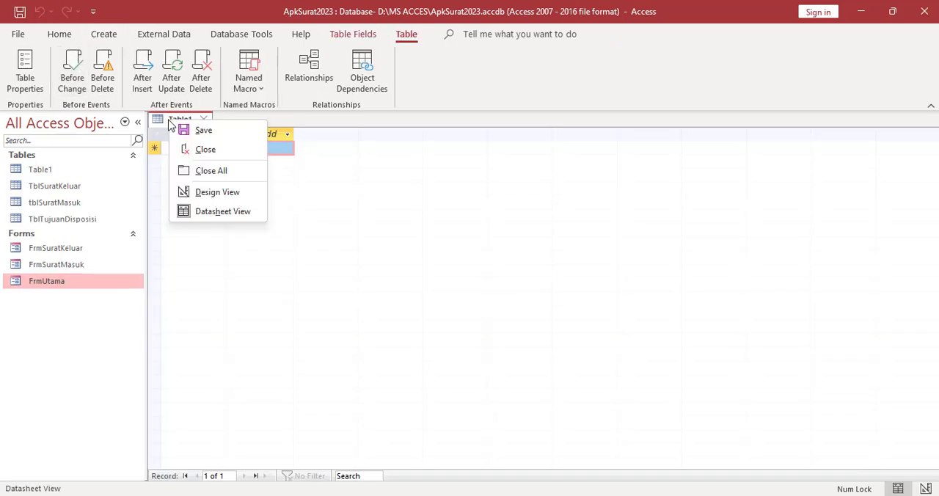
left_click(213, 190)
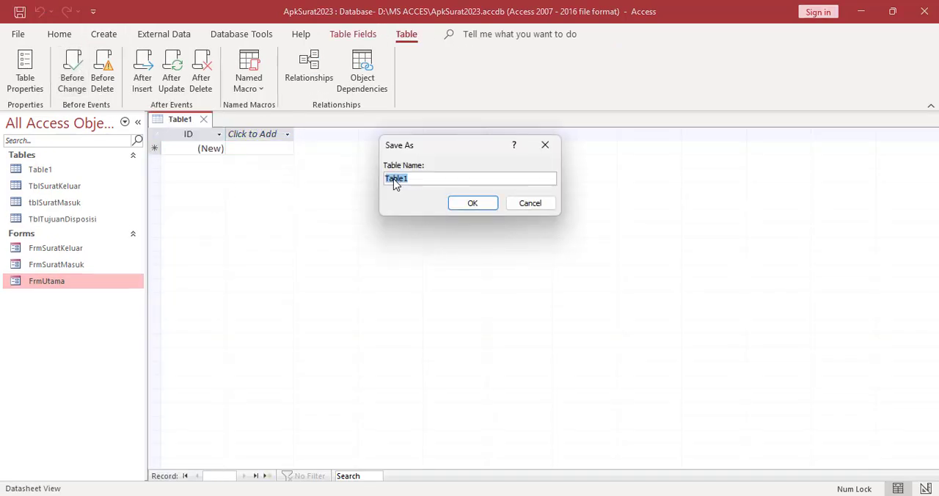
type("TblDisposisi")
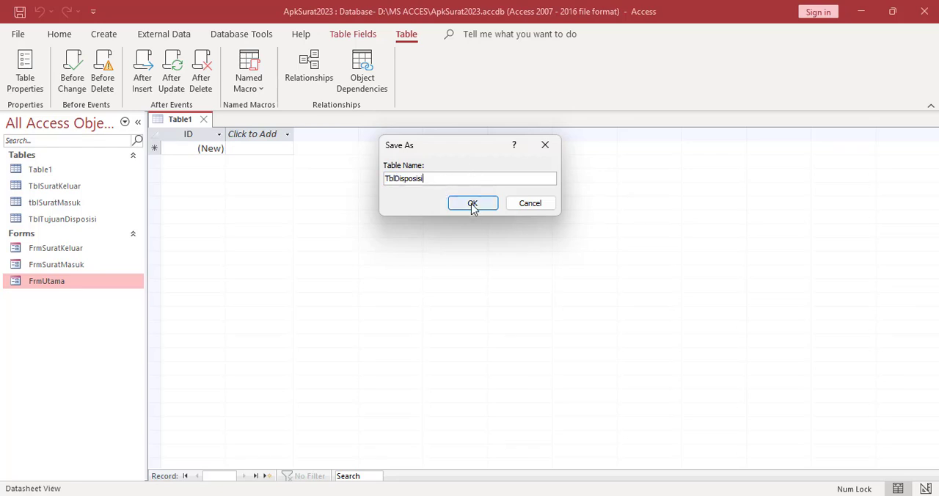
left_click(473, 204)
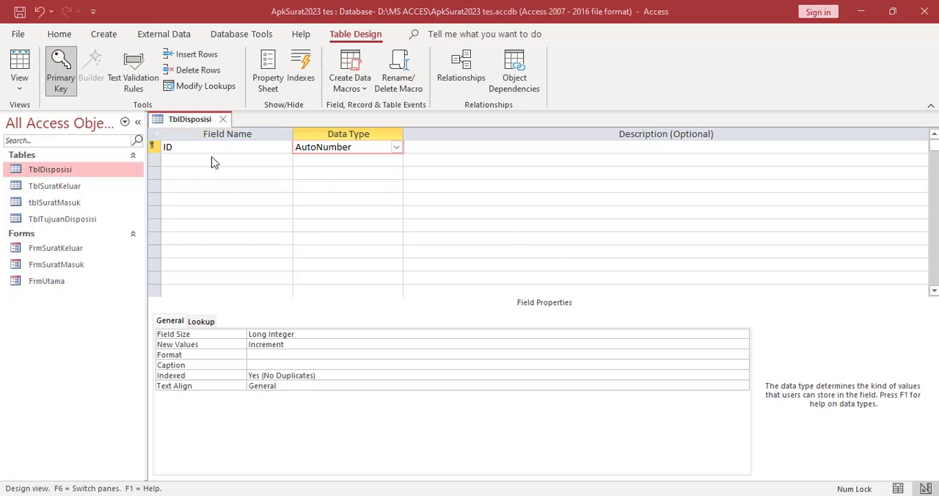
Add the field NoAgendaSuratMasuk below ID in TblDisposisi with the Number data type
left_click(174, 160)
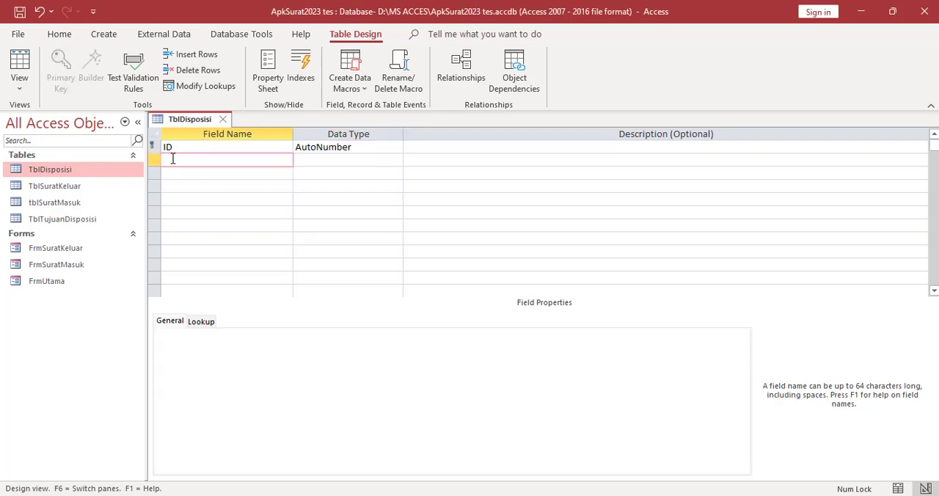
type("NoAgendaSuratMasuk")
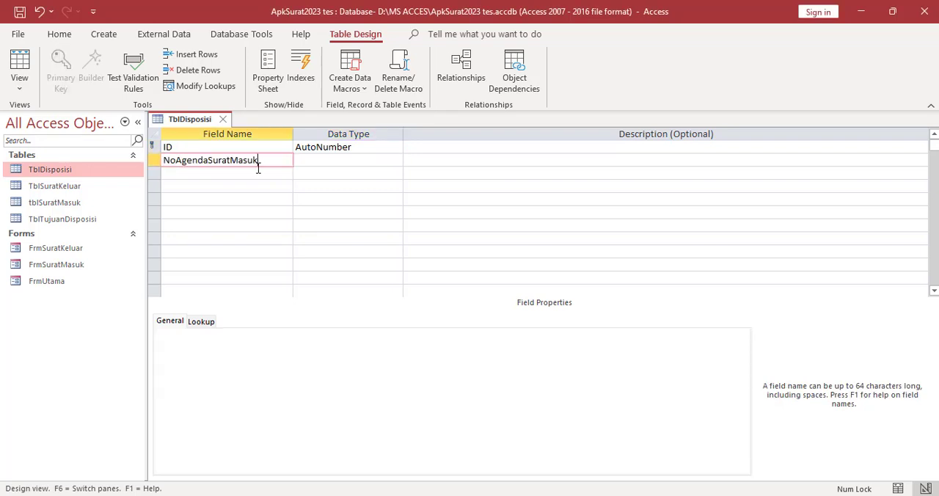
left_click(321, 161)
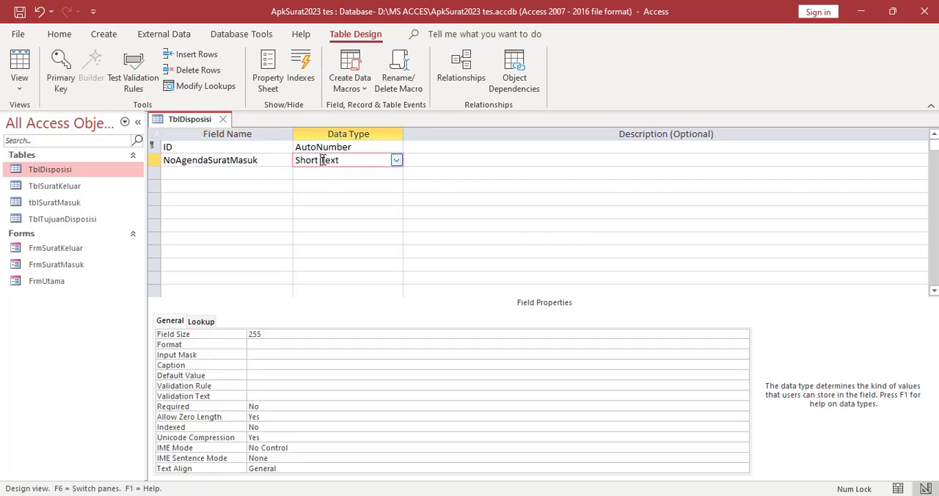
left_click(396, 159)
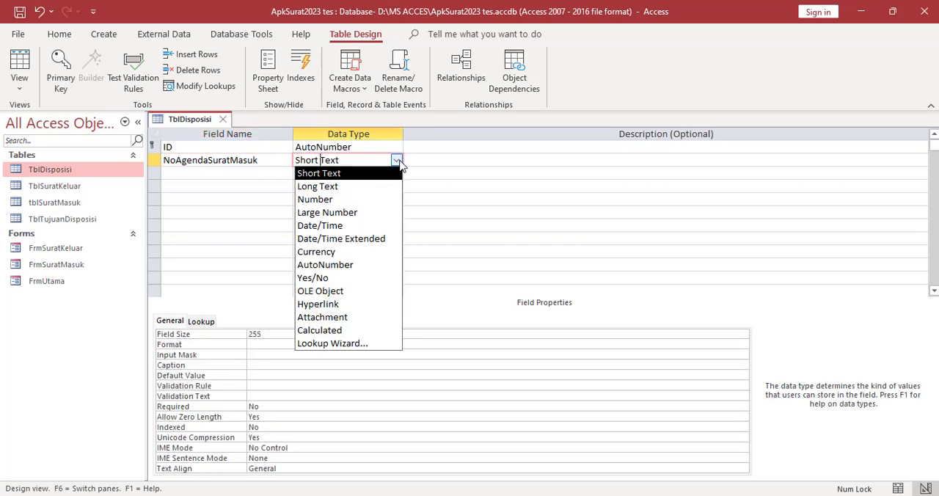
left_click(332, 201)
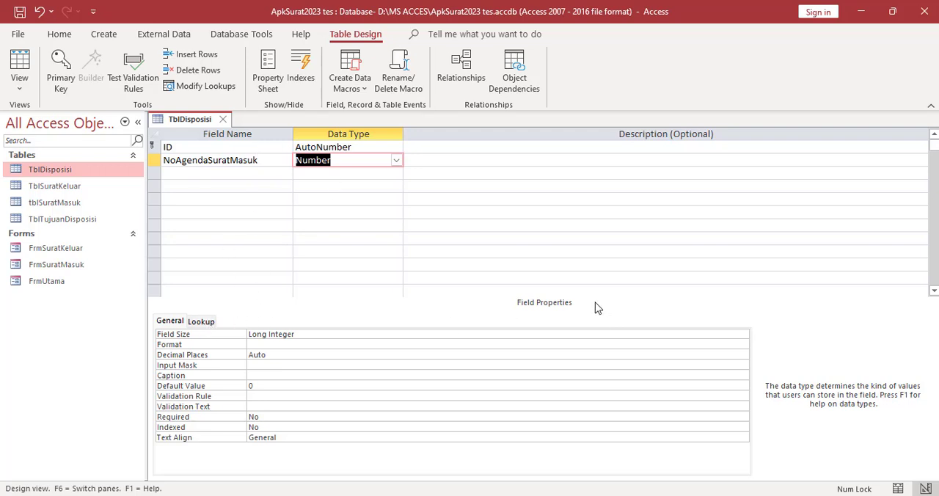
Set the lookup display control of the NoAgendaSuratMasuk field to Combo Box
left_click(200, 326)
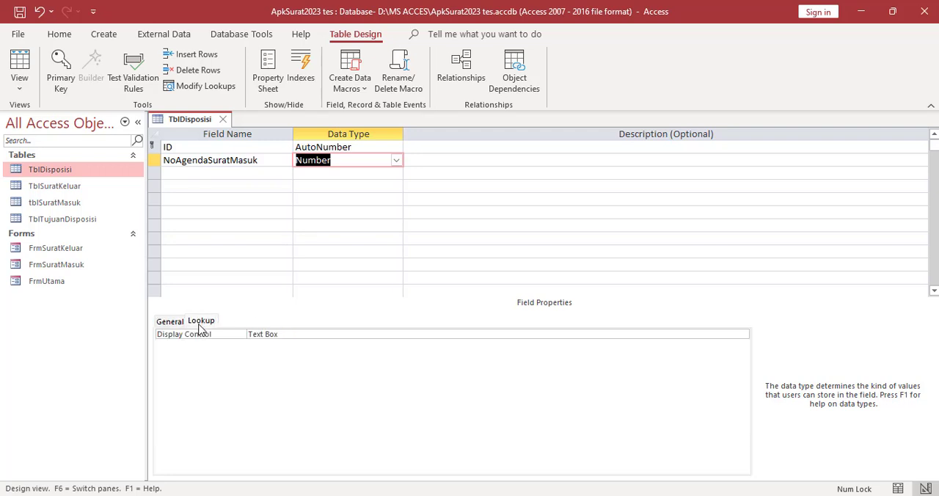
left_click(289, 334)
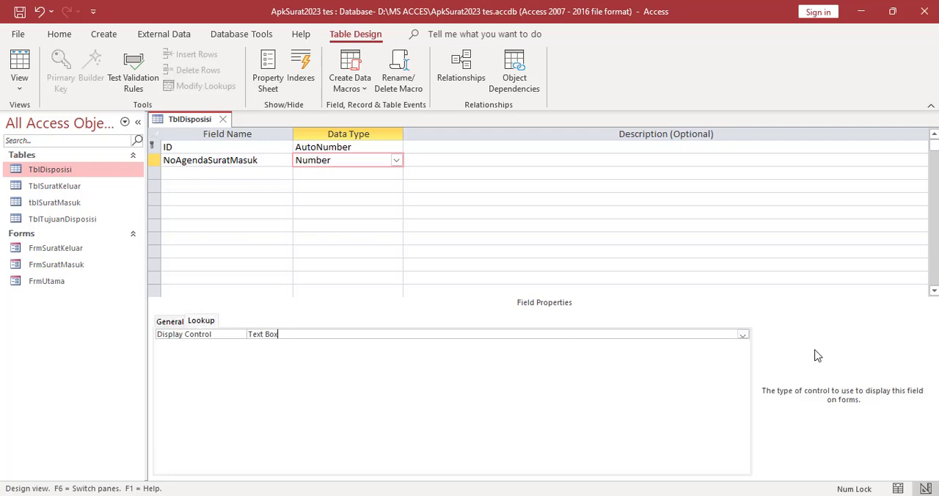
left_click(743, 335)
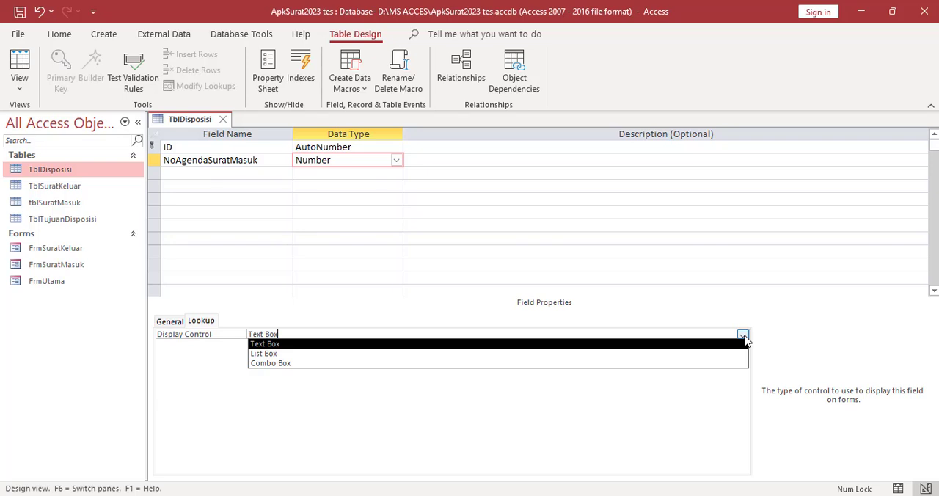
left_click(319, 364)
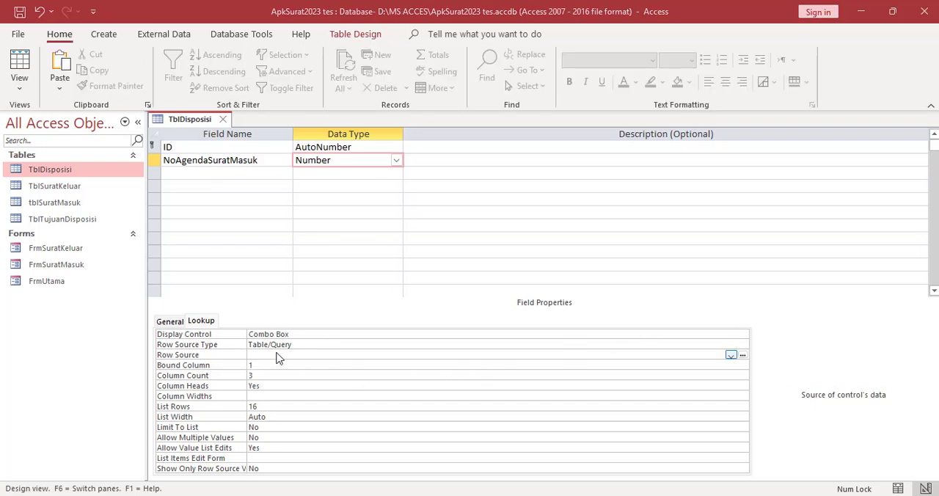
left_click(276, 354)
left_click(742, 354)
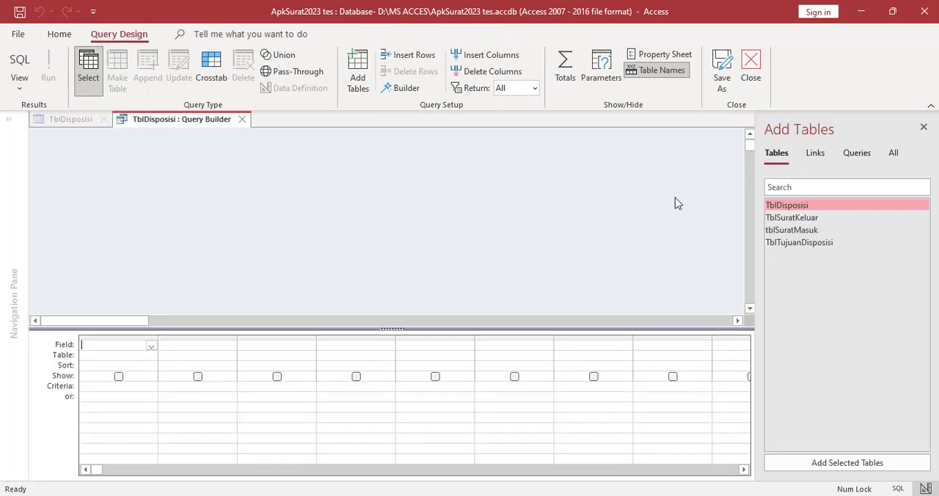
left_click(242, 120)
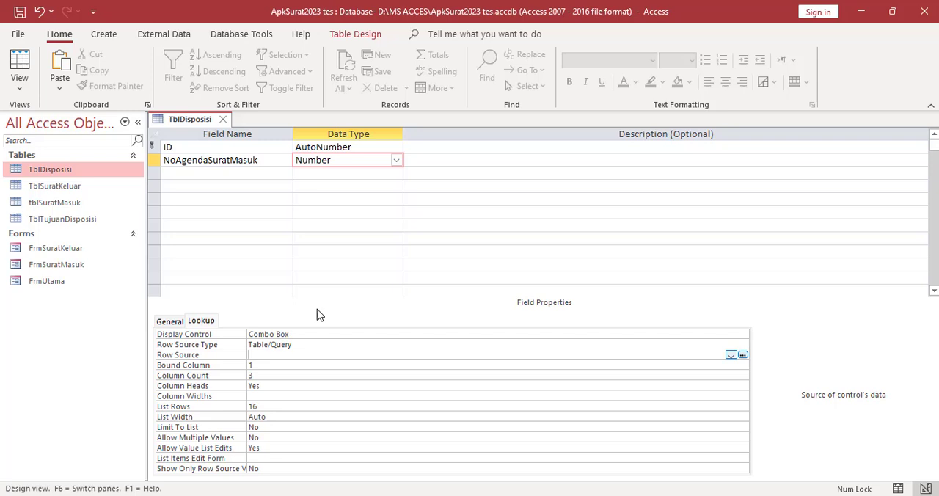
Build a row source query for NoAgendaSuratMasuk from tblSuratMasuk with the fields NoAgenda and Pengirim
left_click(742, 355)
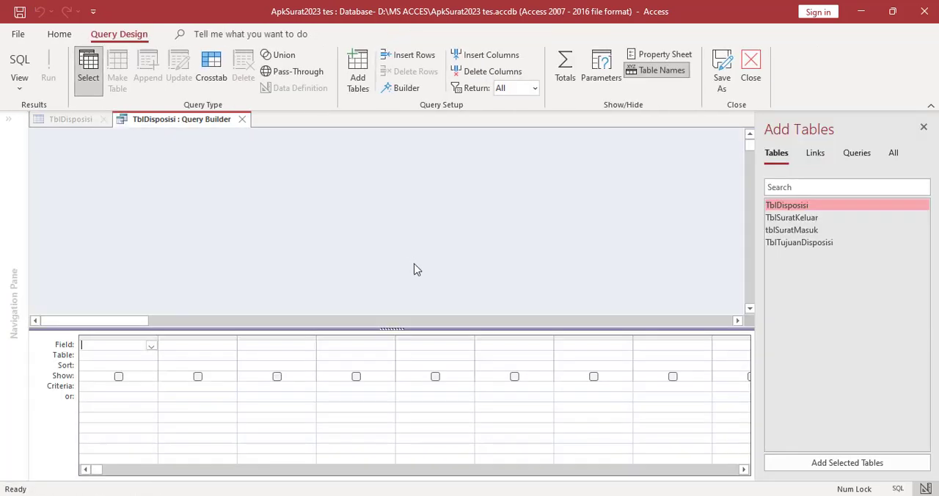
double_click(809, 232)
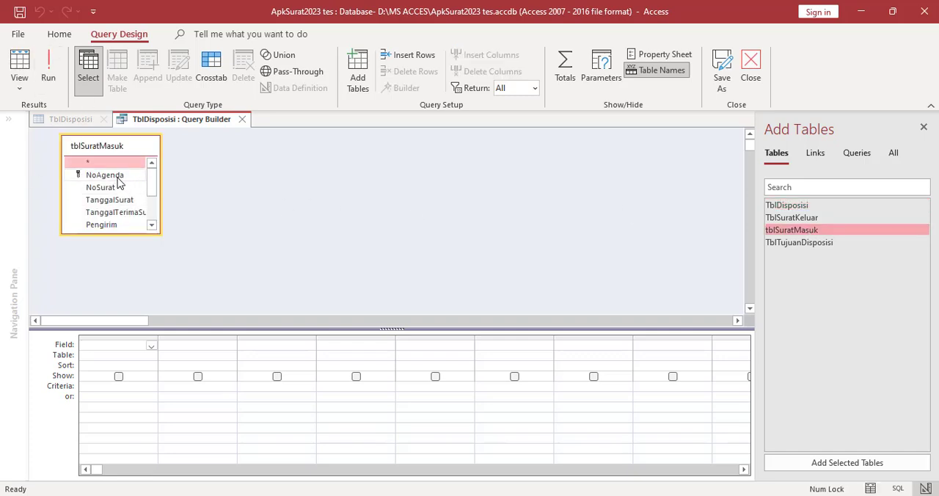
left_click(110, 174)
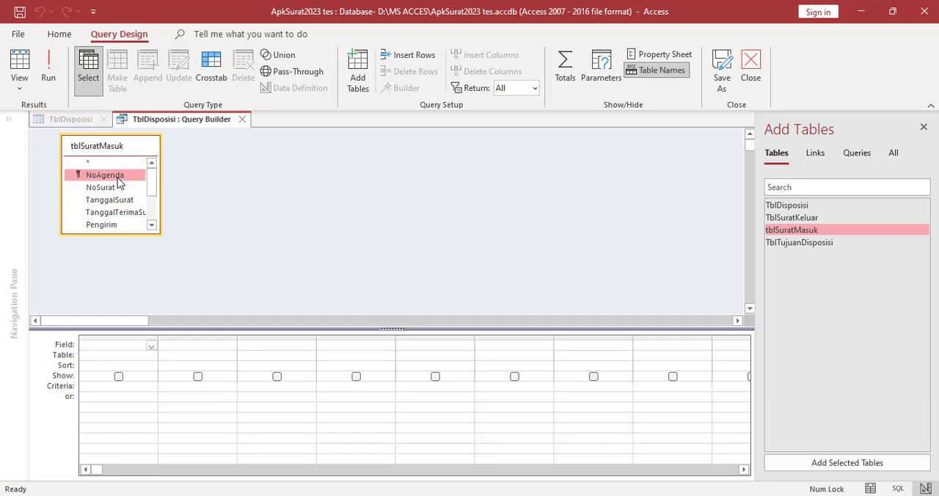
double_click(117, 178)
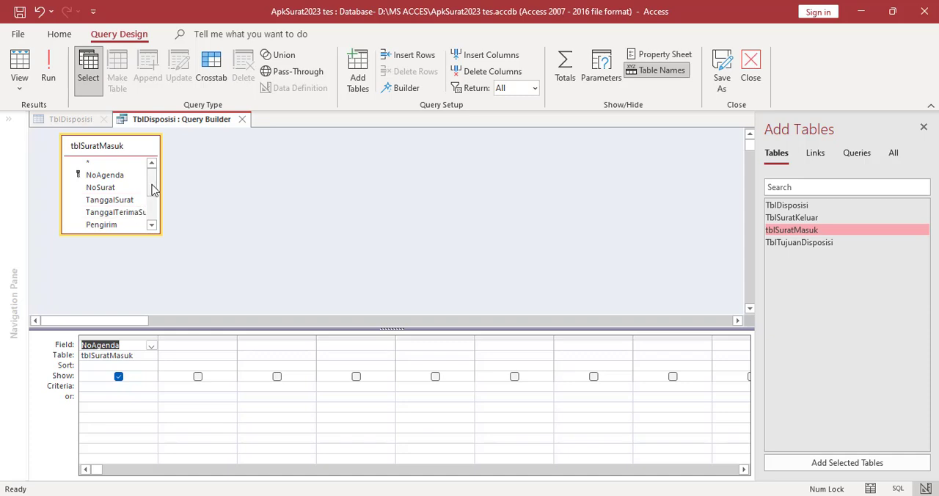
double_click(110, 225)
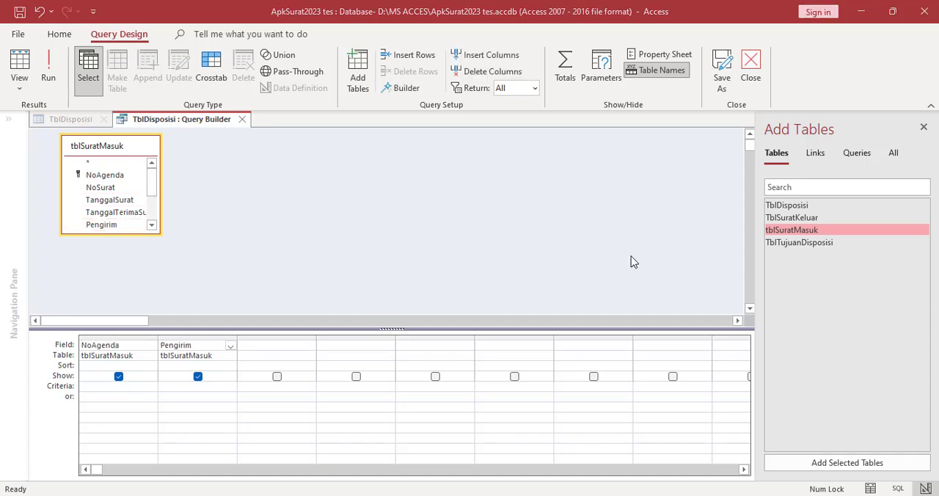
Save the row source query and close the query builder to return to the TblDisposisi design
right_click(190, 120)
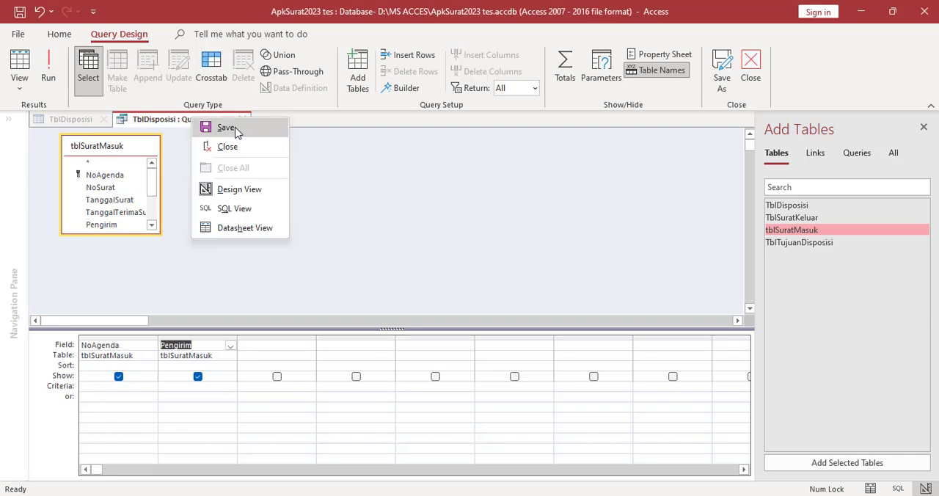
left_click(226, 128)
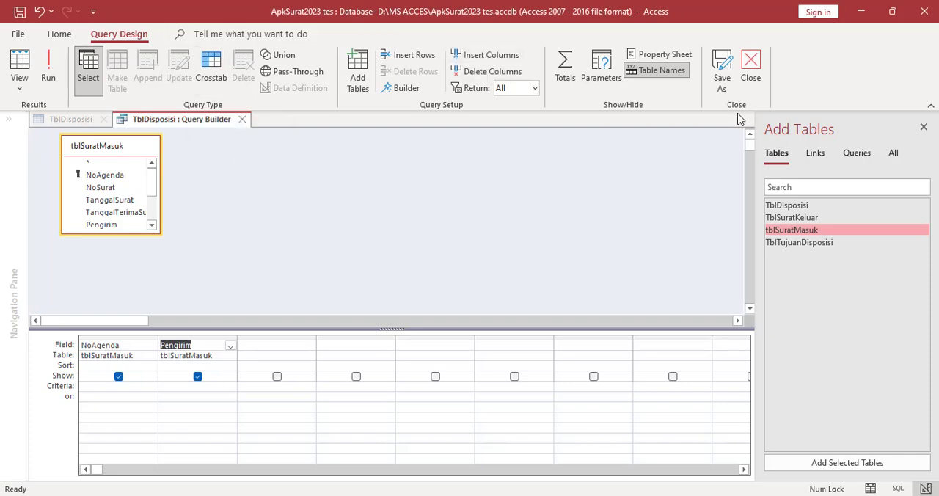
left_click(755, 79)
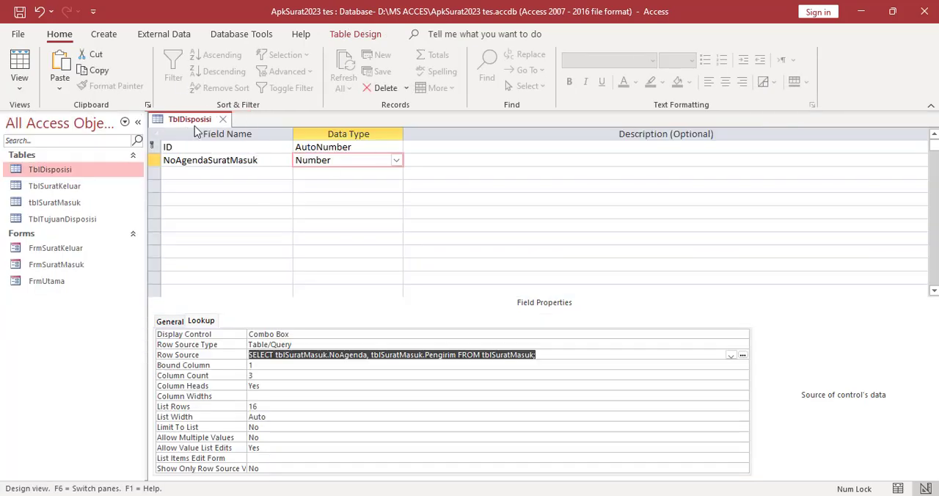
Add the field TujuanDisposisi below NoAgendaSuratMasuk in TblDisposisi with the Number data type
left_click(185, 173)
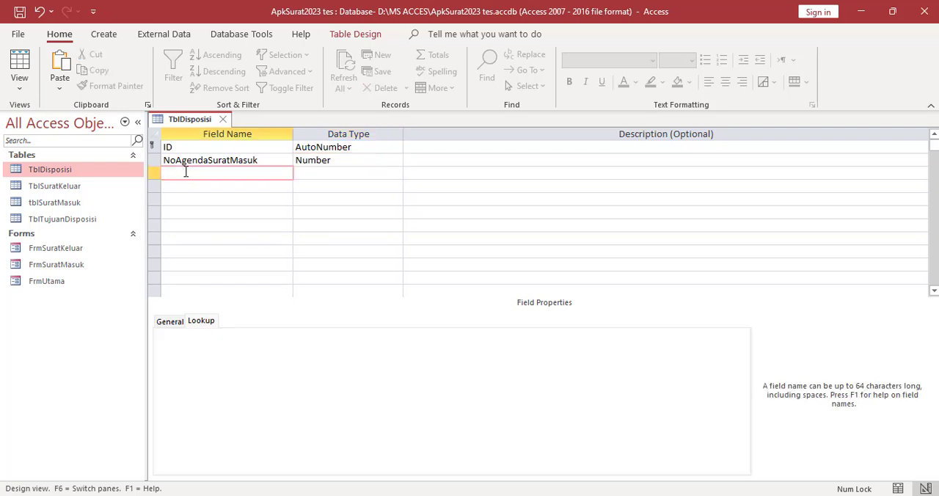
type("TujuanDisposisi")
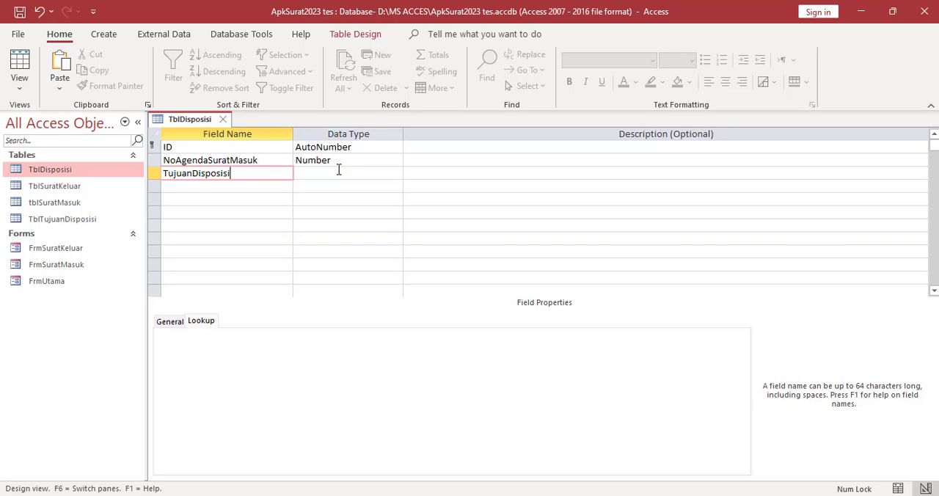
left_click(338, 171)
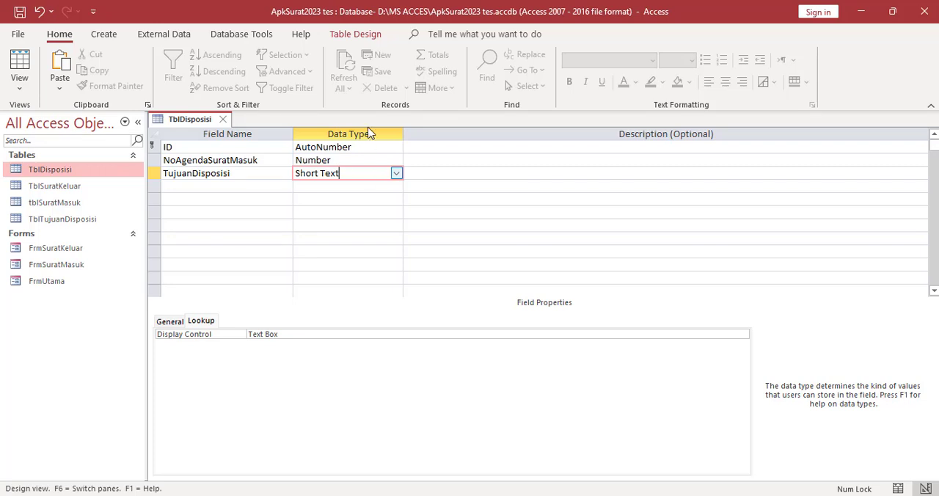
left_click(396, 174)
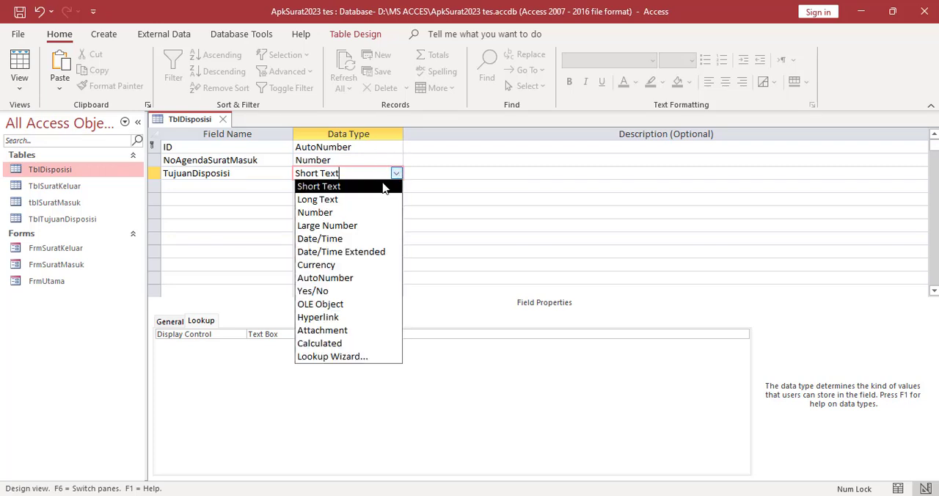
left_click(344, 213)
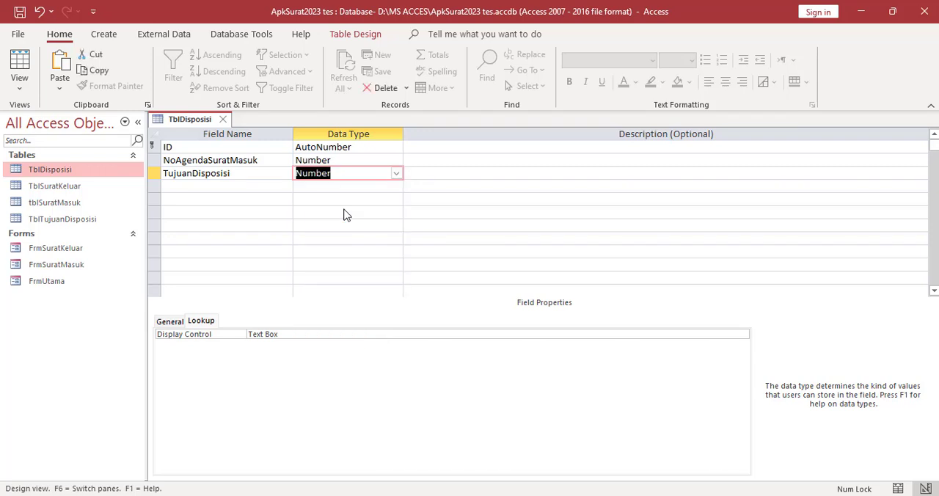
Set the lookup display control of the TujuanDisposisi field to Combo Box
left_click(178, 327)
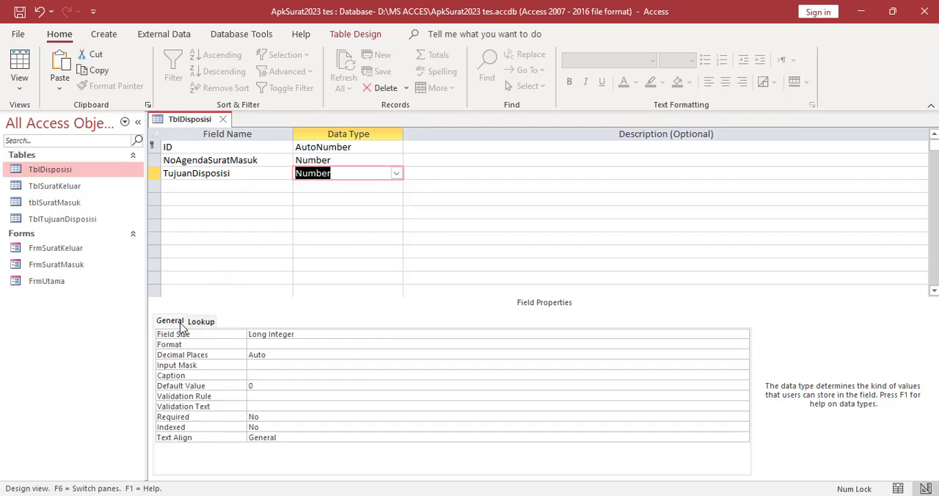
left_click(200, 321)
left_click(522, 335)
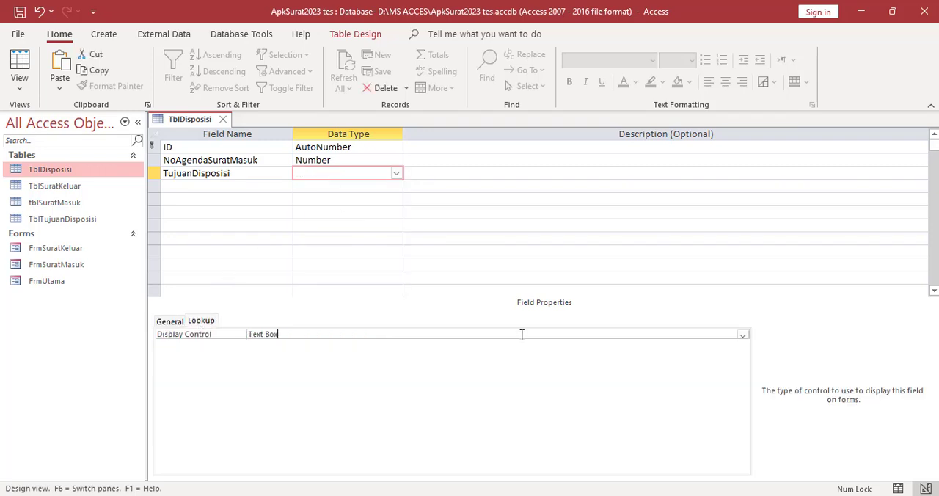
left_click(742, 334)
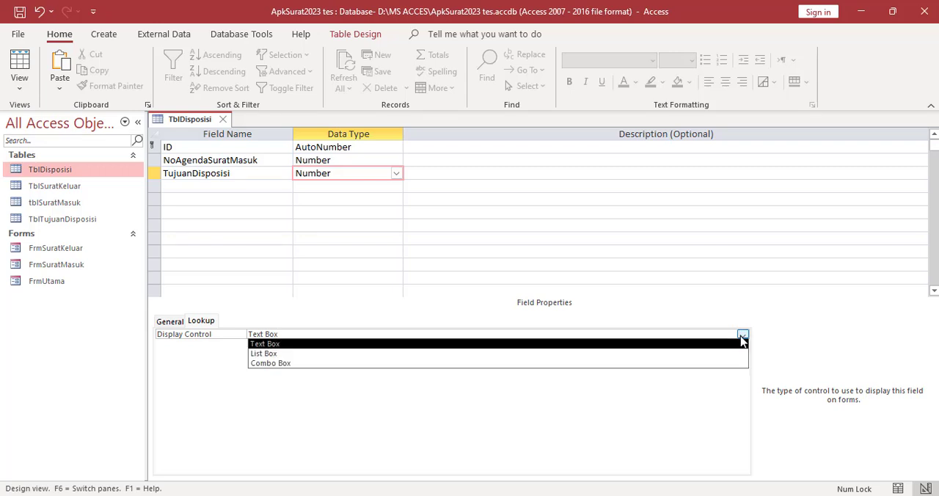
left_click(297, 364)
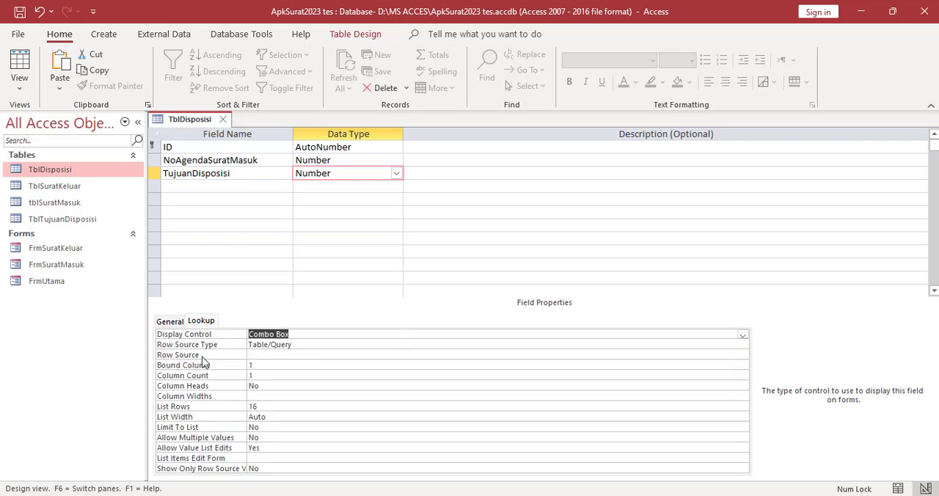
Build a row source query for TujuanDisposisi from TblTujuanDisposisi with the fields ID, Nama and Jabatan
left_click(283, 356)
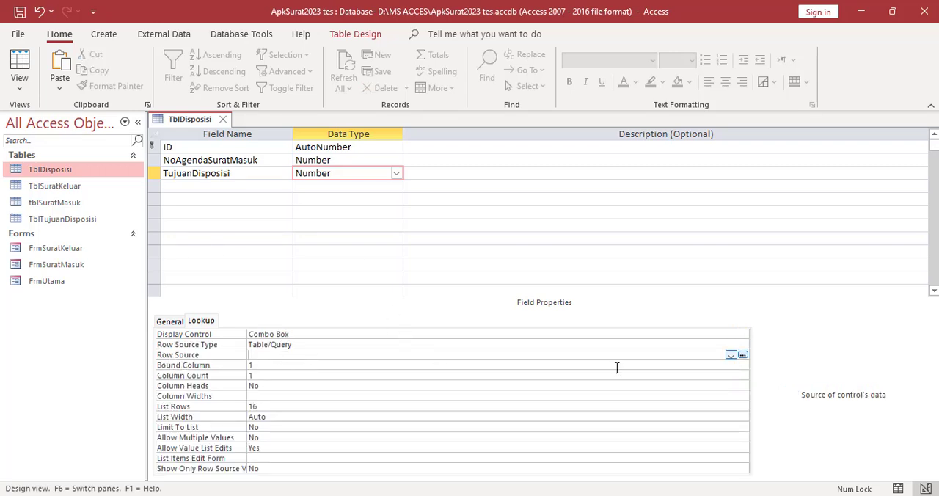
left_click(742, 355)
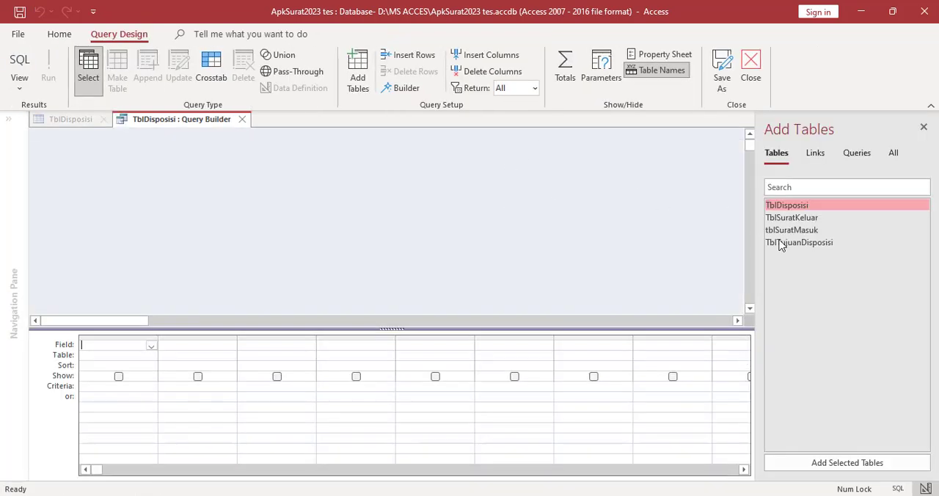
double_click(802, 244)
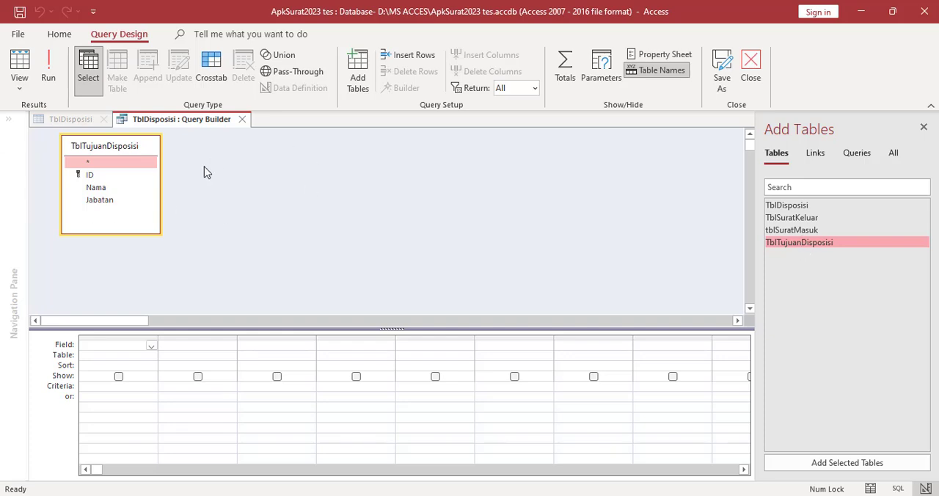
double_click(107, 176)
double_click(110, 188)
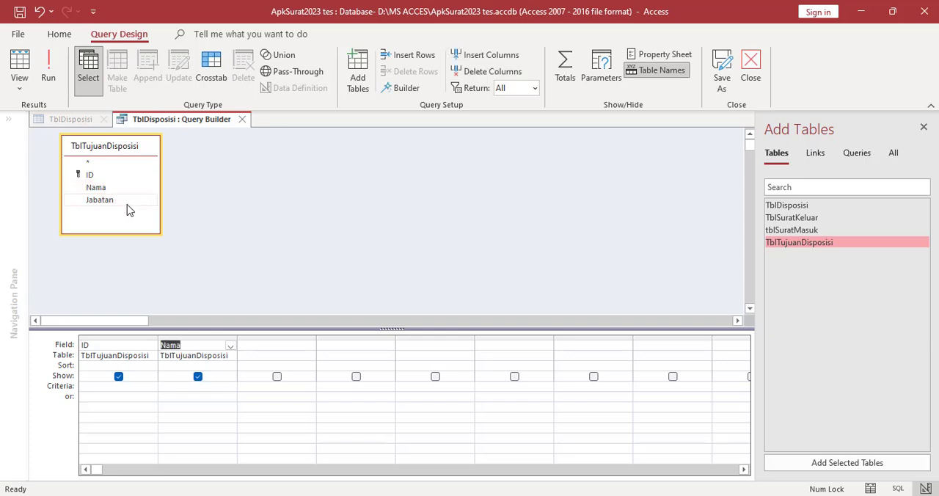
double_click(105, 202)
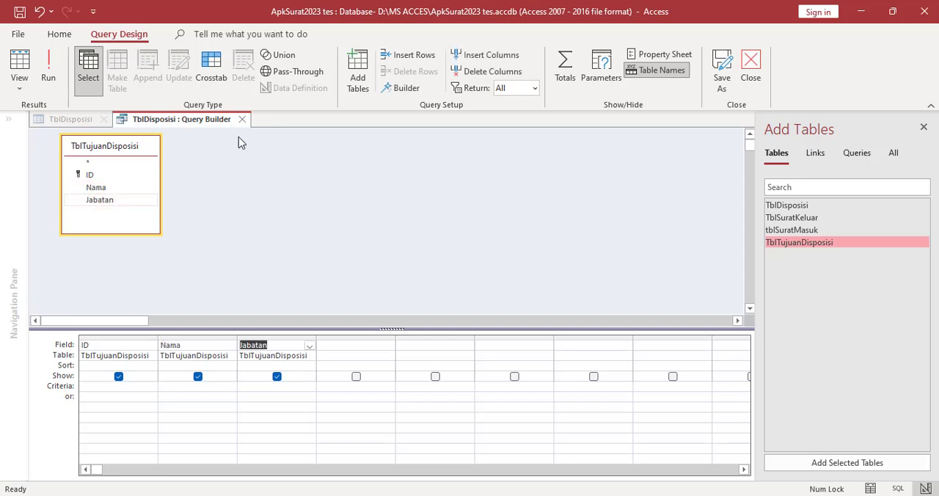
Save the TujuanDisposisi row source query and close the query builder
right_click(207, 122)
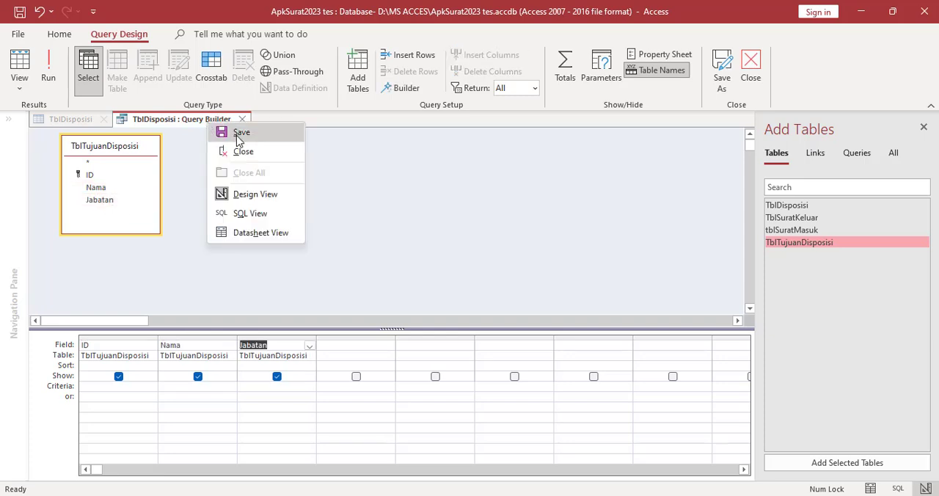
left_click(224, 132)
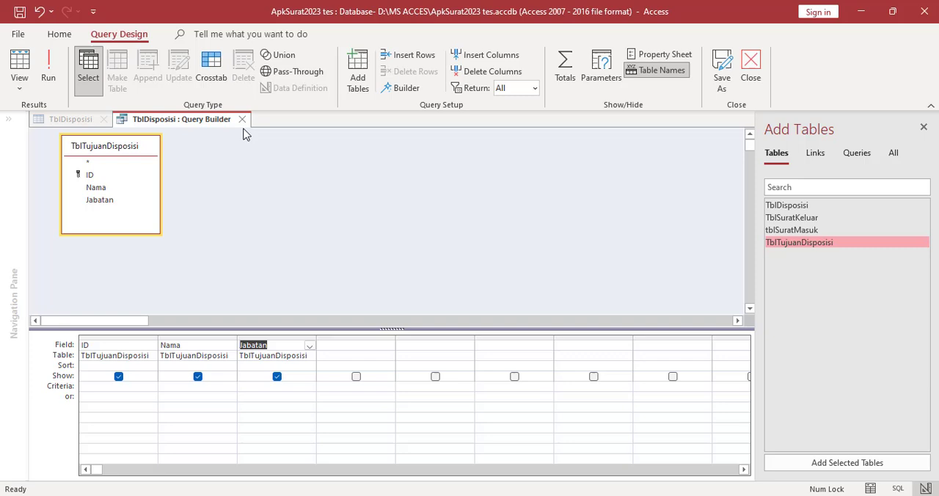
left_click(759, 80)
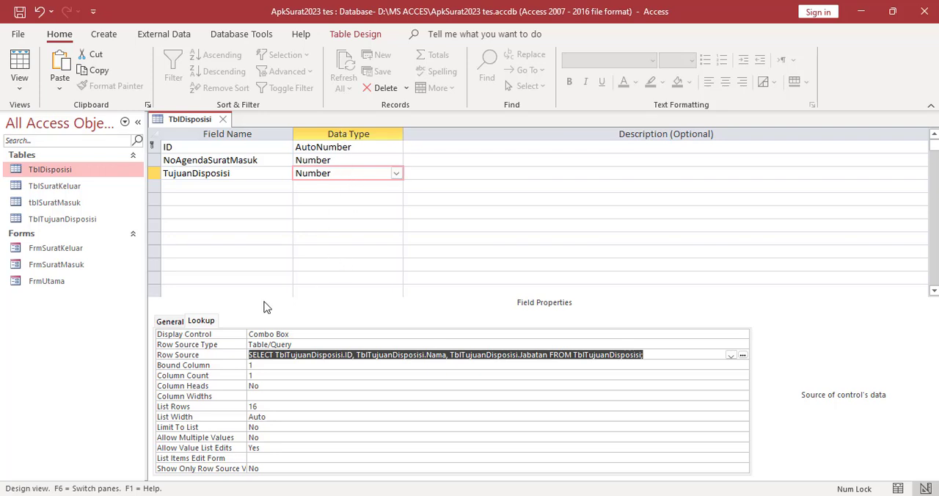
Set the TujuanDisposisi lookup to a column count of 3 with column heads set to Yes
left_click(250, 374)
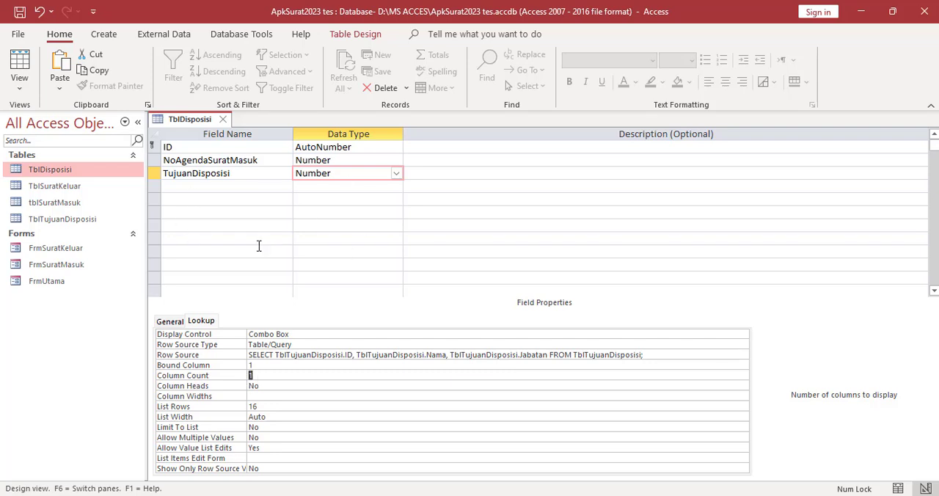
type("3")
left_click(281, 385)
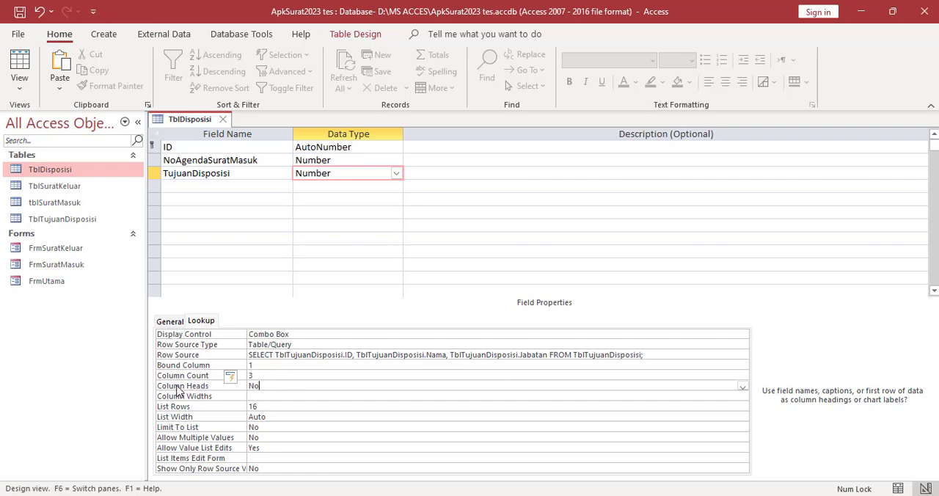
left_click(742, 386)
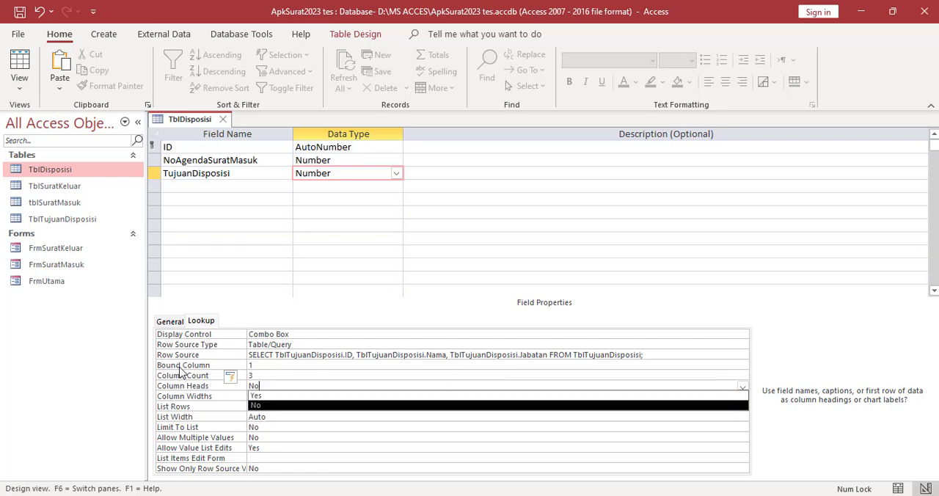
left_click(265, 397)
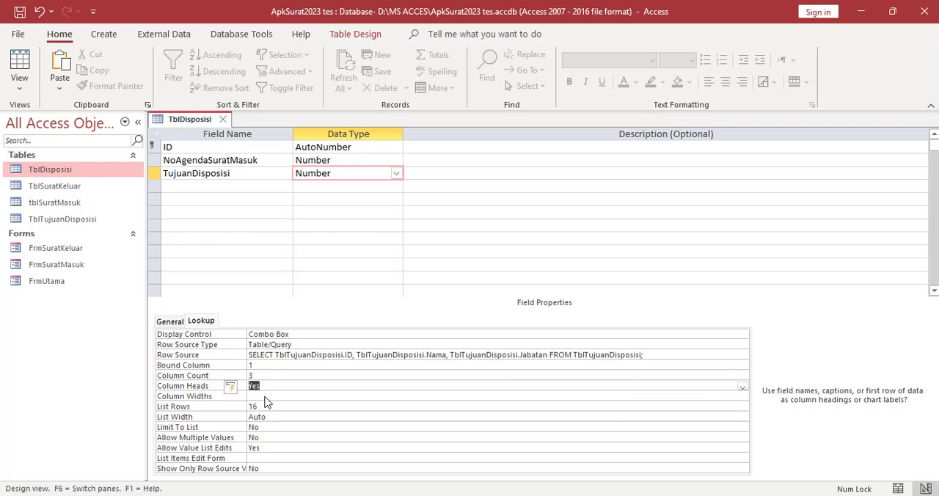
Set the NoAgendaSuratMasuk lookup to a column count of 2 with column heads set to Yes
left_click(368, 160)
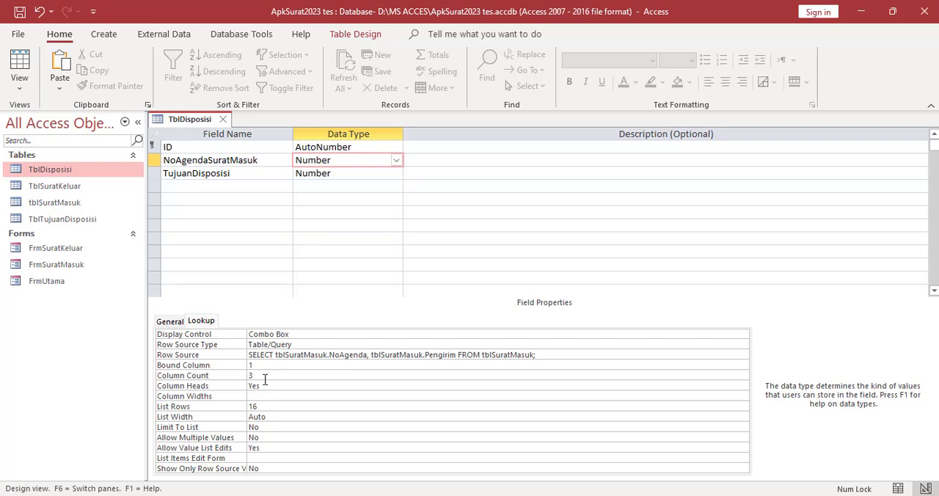
left_click(260, 375)
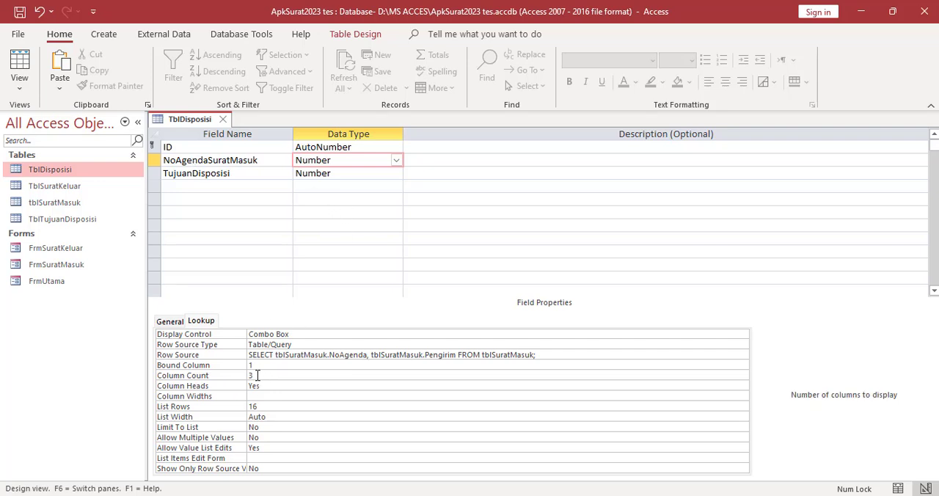
double_click(250, 375)
type("2")
left_click(288, 386)
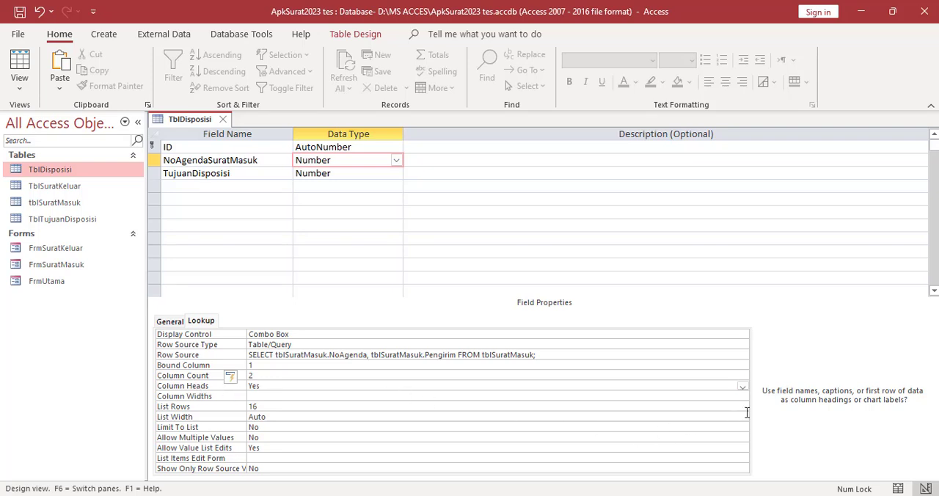
left_click(742, 386)
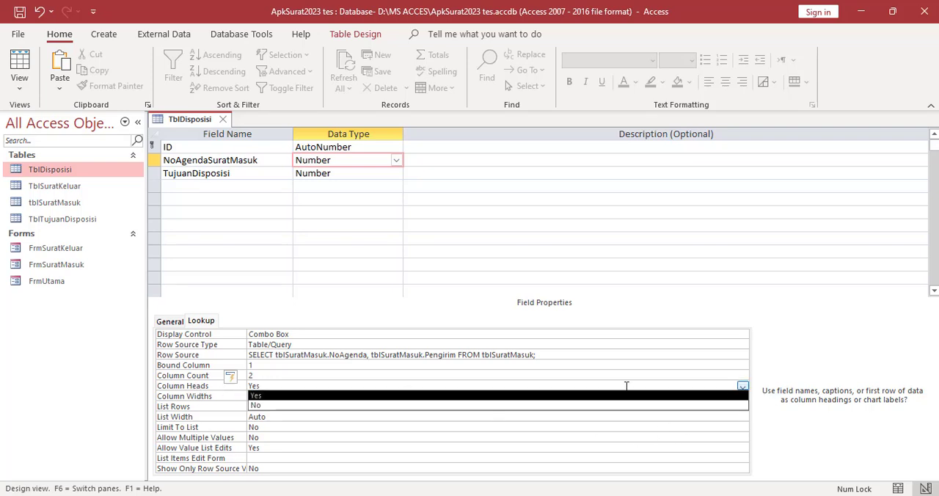
left_click(267, 397)
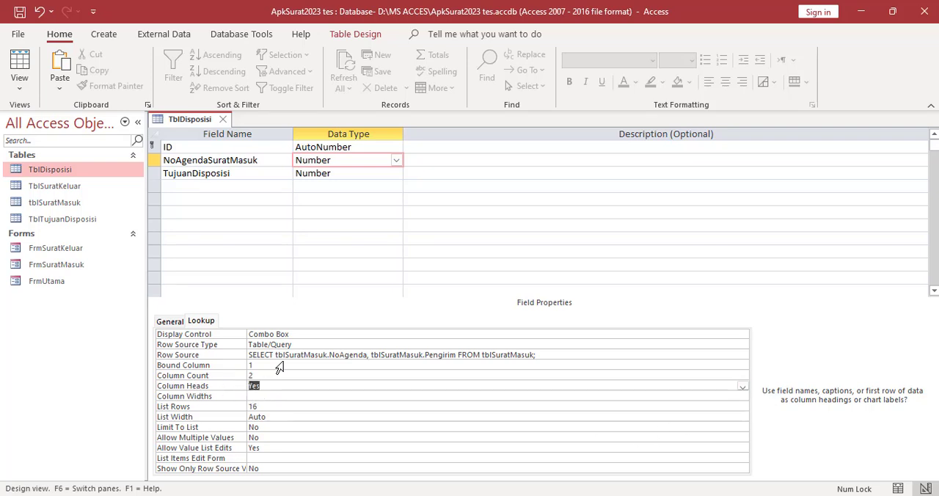
Add the field Isi Disposisi below TujuanDisposisi with the Short Text data type and show its general properties
left_click(354, 173)
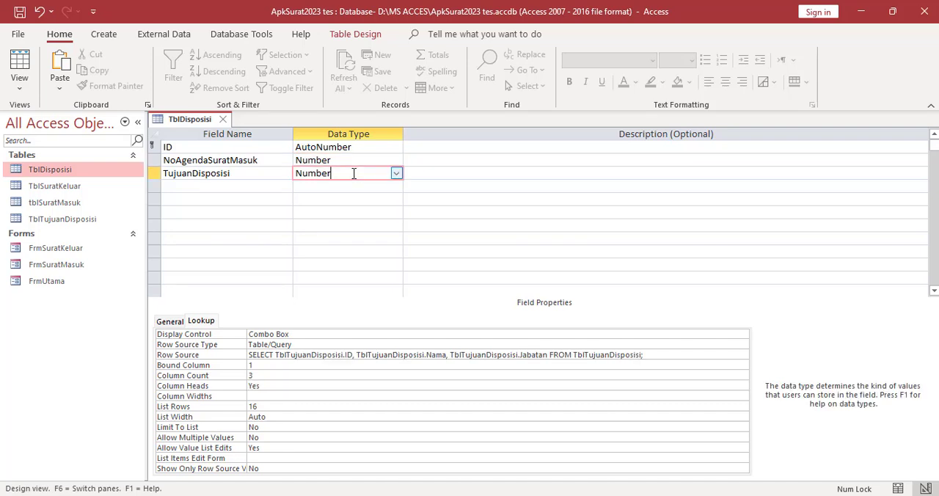
left_click(214, 187)
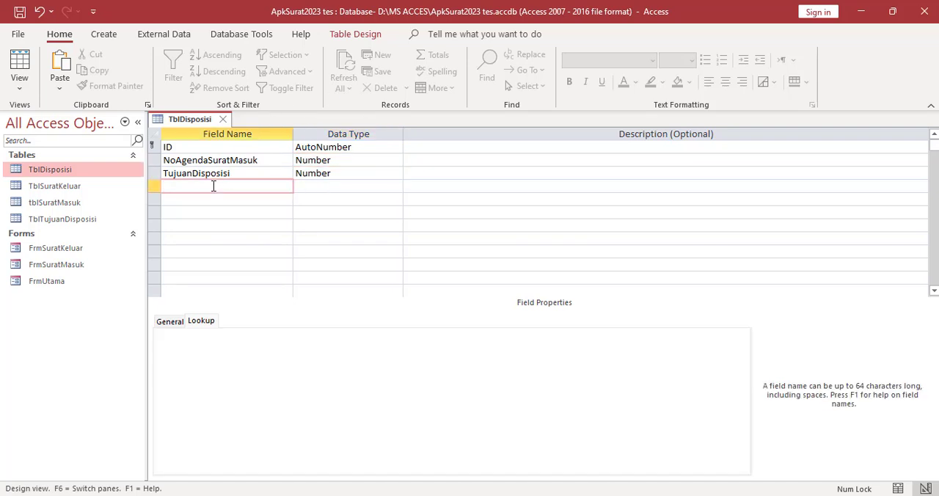
type("Isi Disposisi")
left_click(316, 176)
left_click(339, 188)
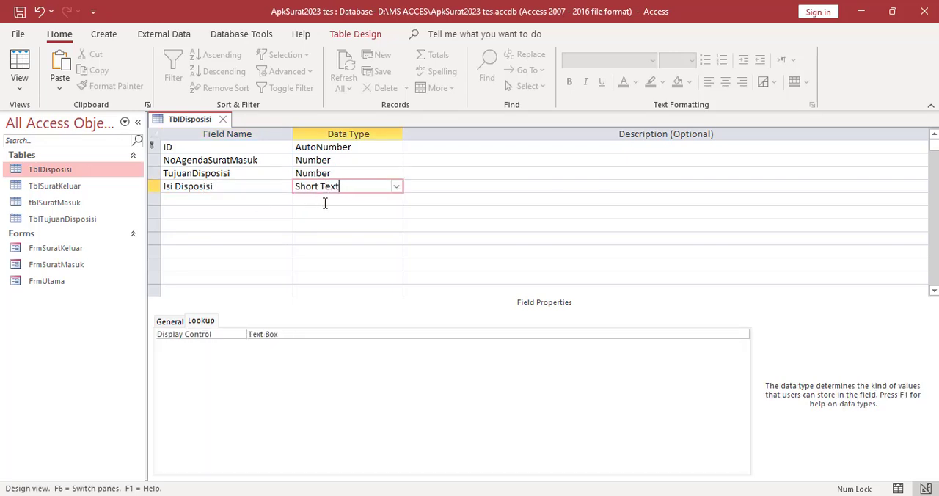
left_click(167, 324)
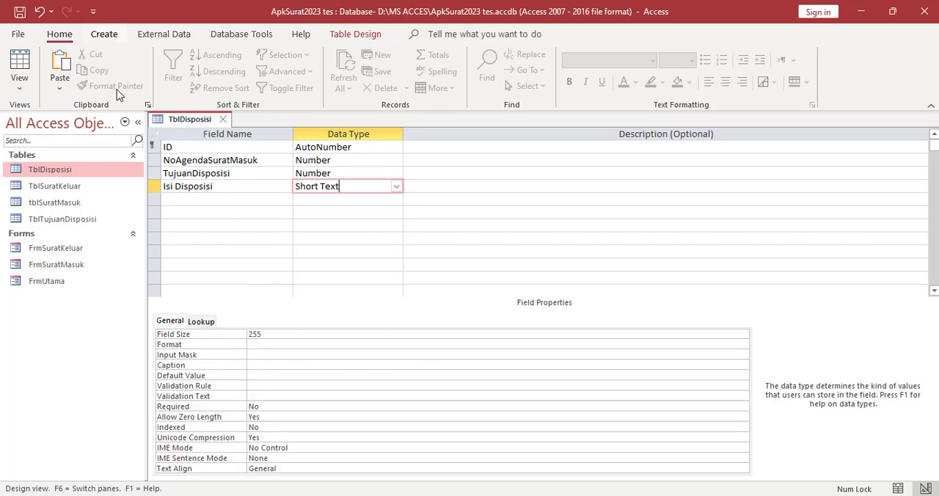
Save the TblDisposisi table design and close the table
right_click(179, 123)
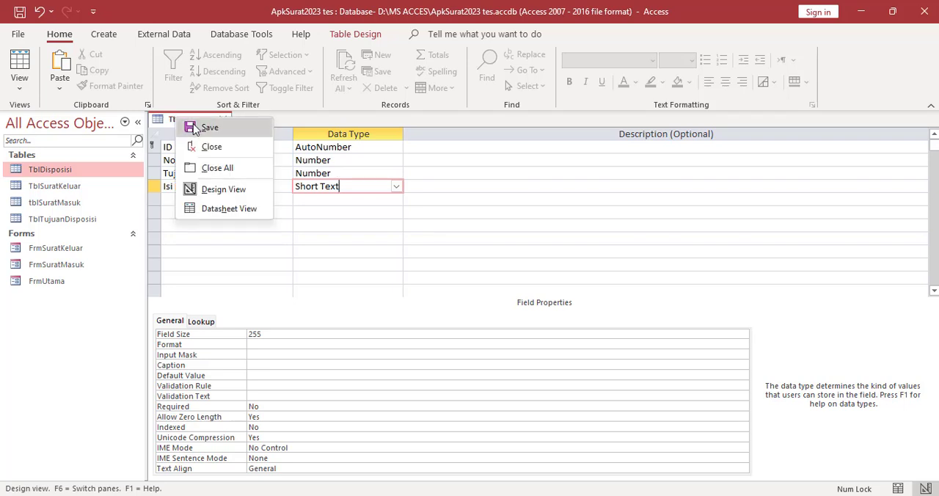
left_click(198, 128)
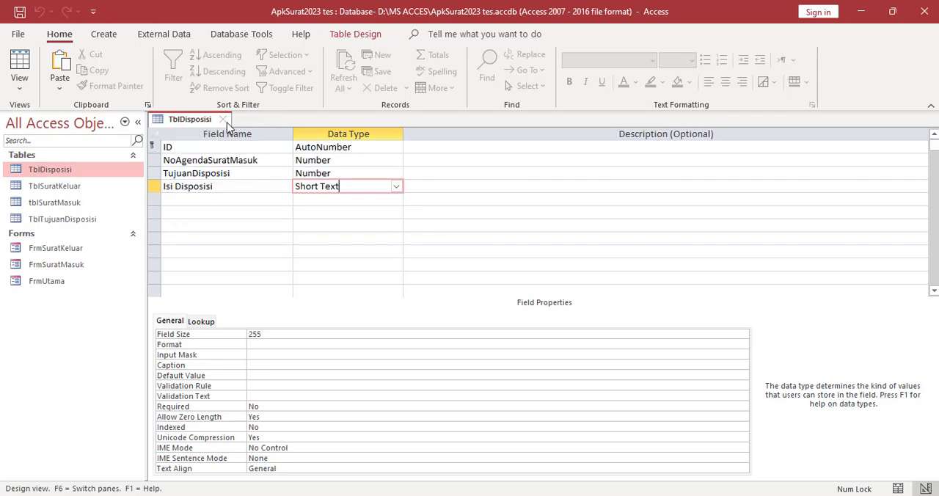
left_click(224, 119)
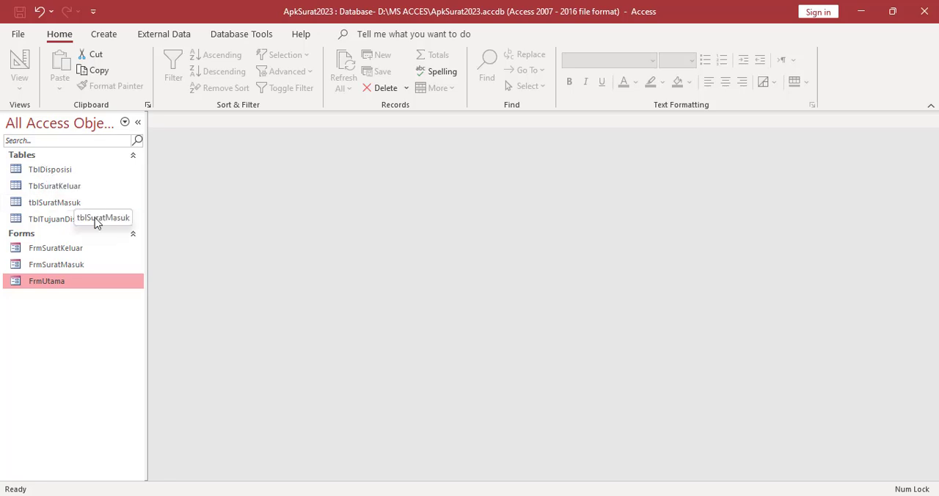
Create a form based on the TblTujuanDisposisi table
left_click(72, 220)
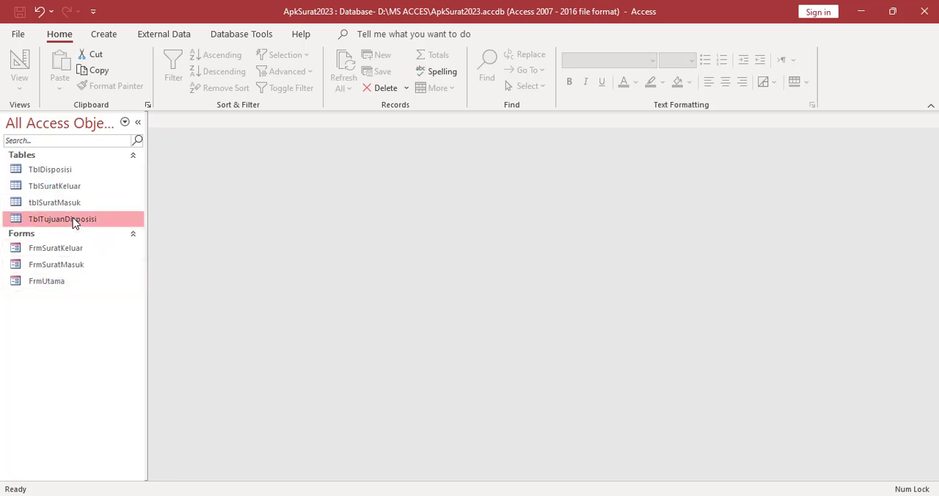
left_click(104, 34)
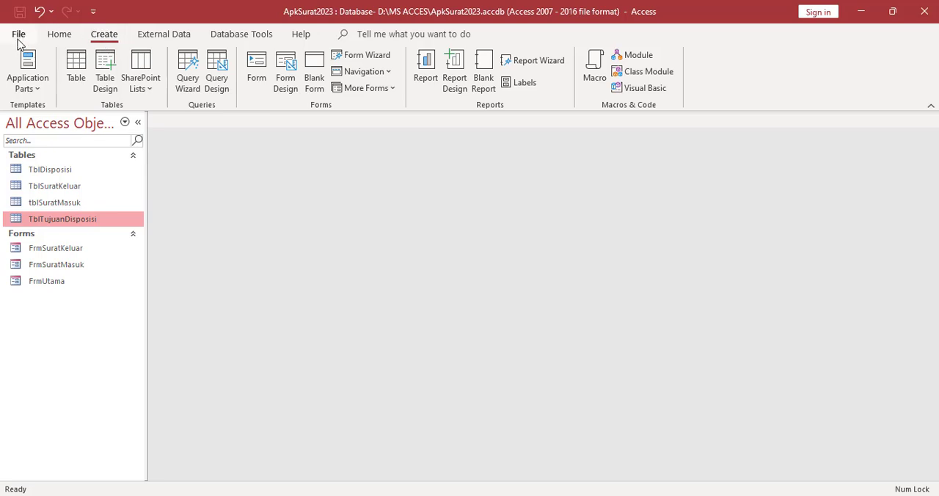
left_click(256, 79)
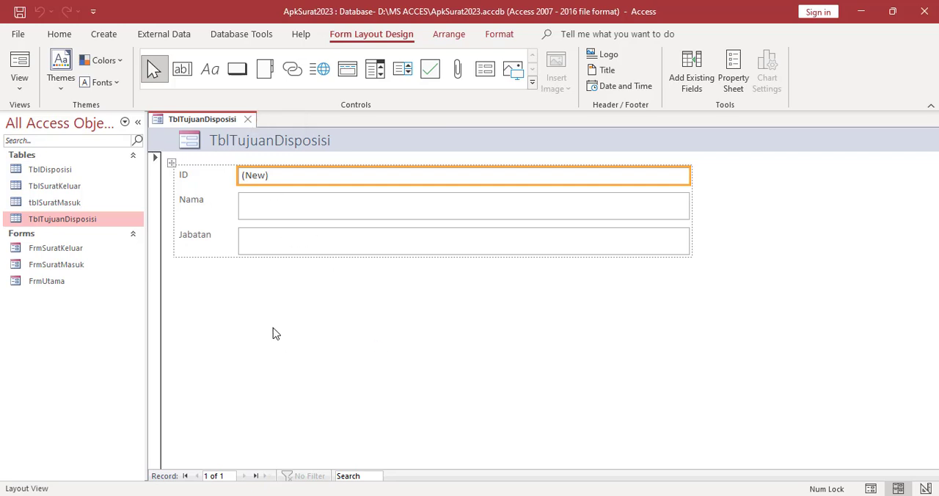
In Design View, extend the Detail section to about 6 cm high and widen the header title label toward the form's edge
right_click(249, 299)
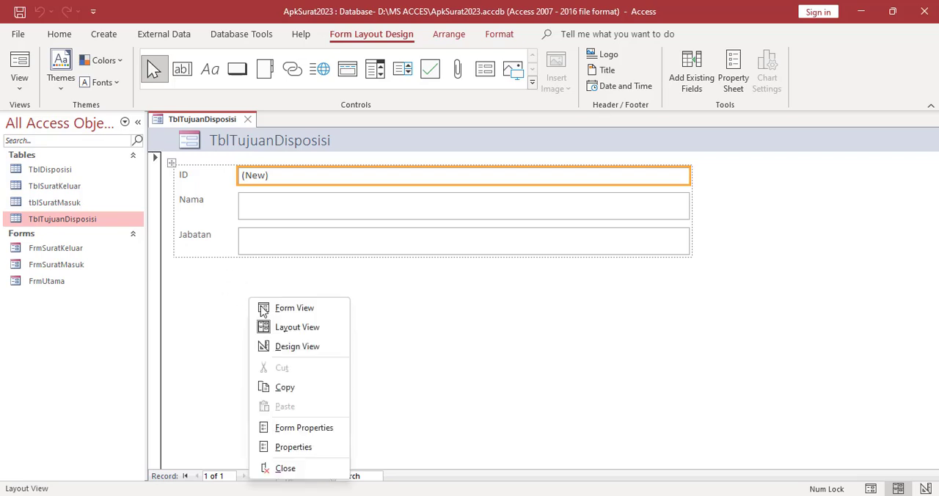
left_click(291, 348)
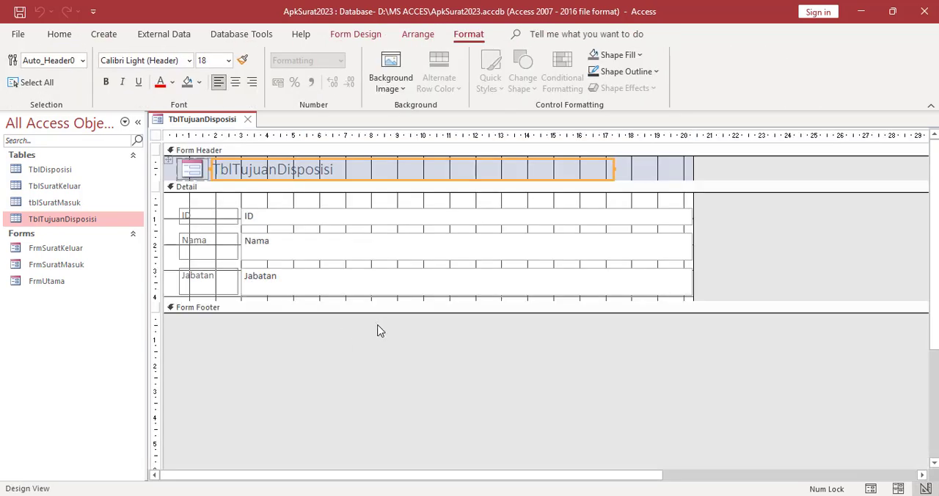
left_click_drag(371, 303, 371, 349)
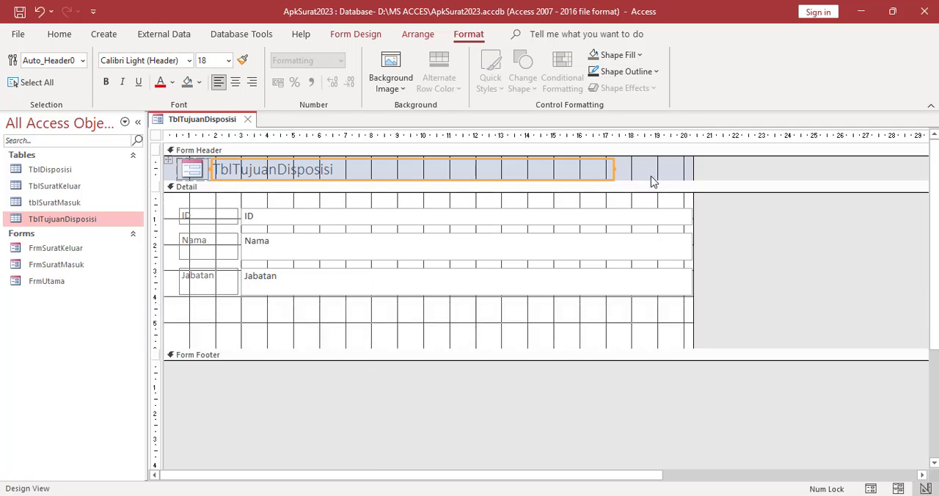
left_click_drag(616, 169, 677, 168)
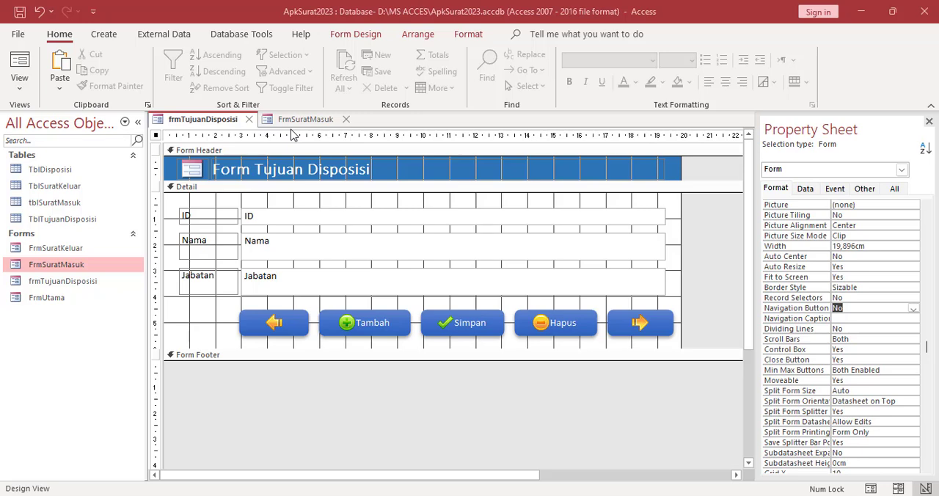
Show frmTujuanDisposisi in Form View and enter the person's name in the Nama field of the first record
right_click(226, 121)
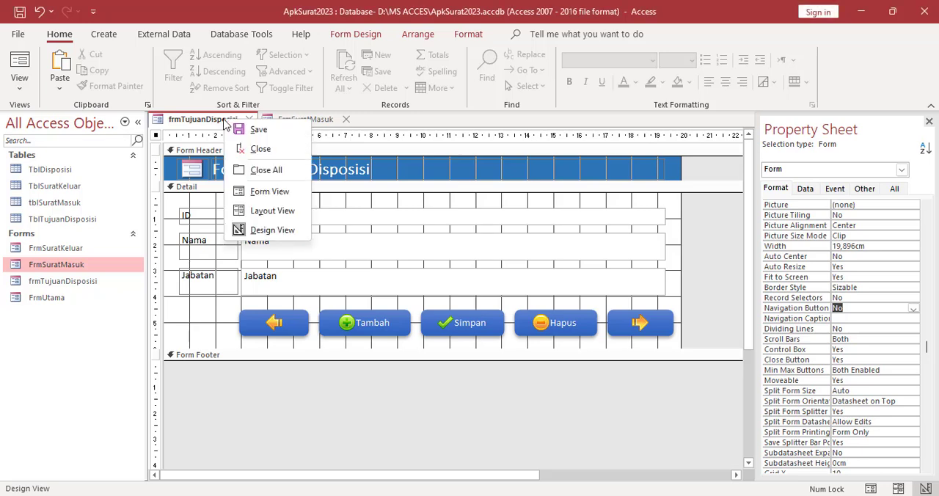
left_click(258, 191)
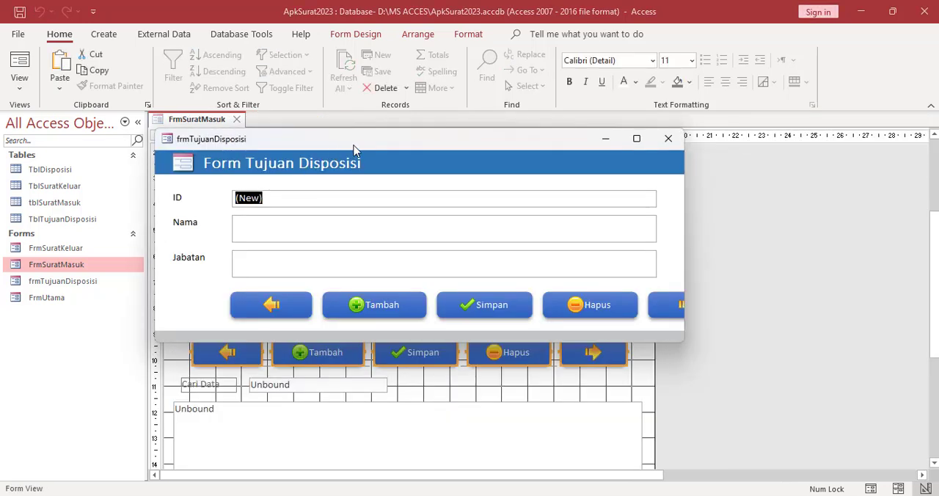
left_click(260, 231)
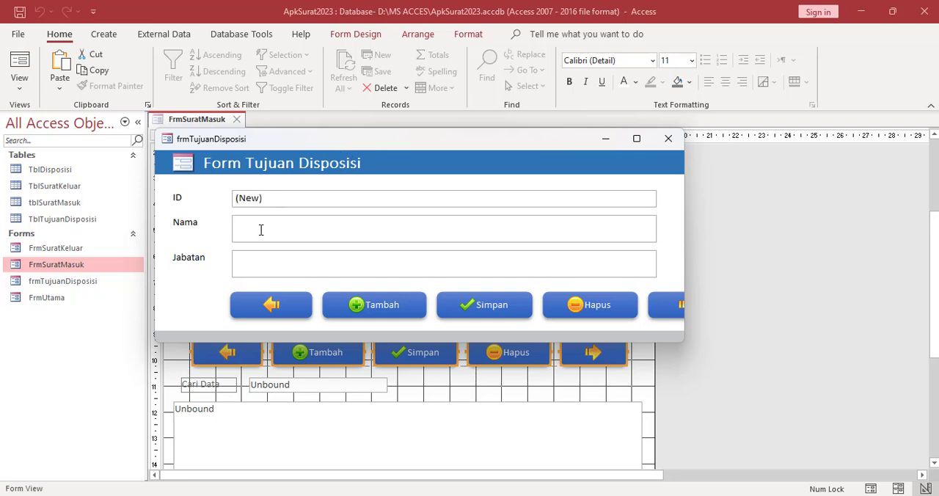
type("abdul")
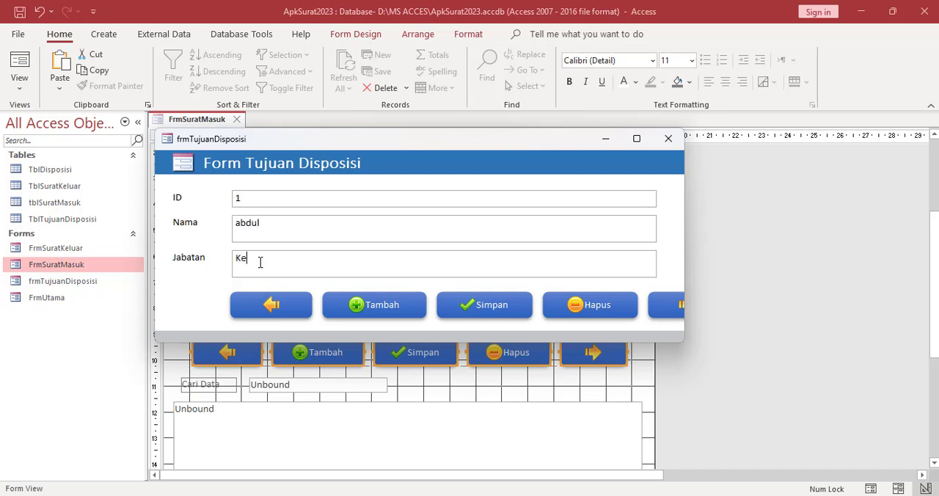
Enter Kepala Gudang as the first record's Jabatan and capitalise the first letter of the name
left_click(260, 262)
type("Kepala Gudang")
left_click(239, 228)
key("BackSpace")
type("A")
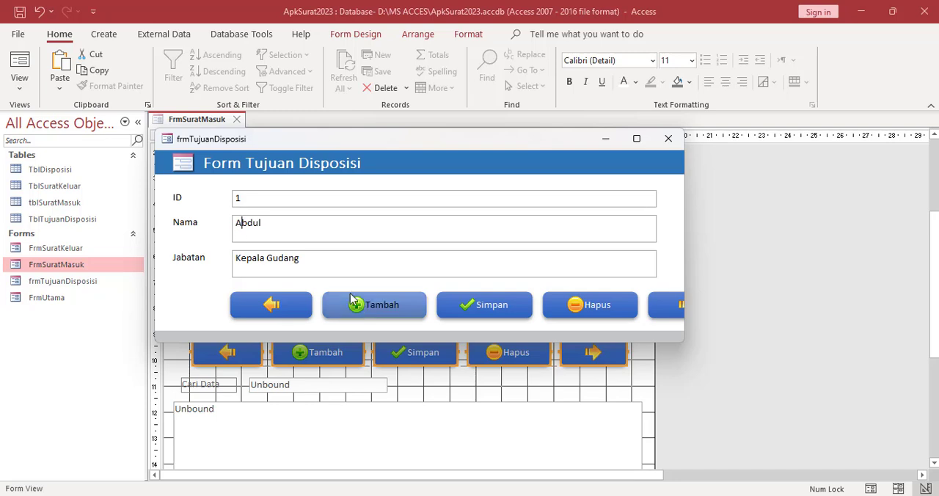
Add a second record with the person's name and Jabatan Manajer, and close frmTujuanDisposisi and FrmSuratMasuk
left_click(372, 307)
left_click(244, 229)
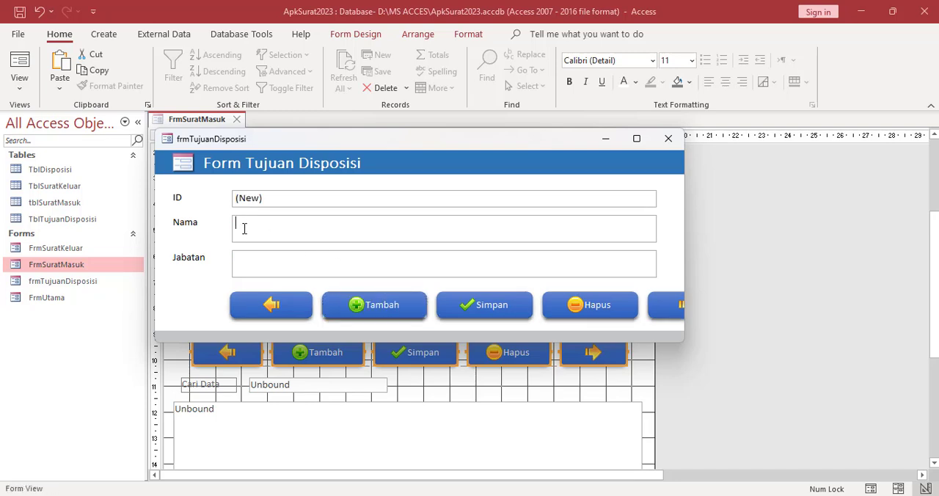
type("Arif")
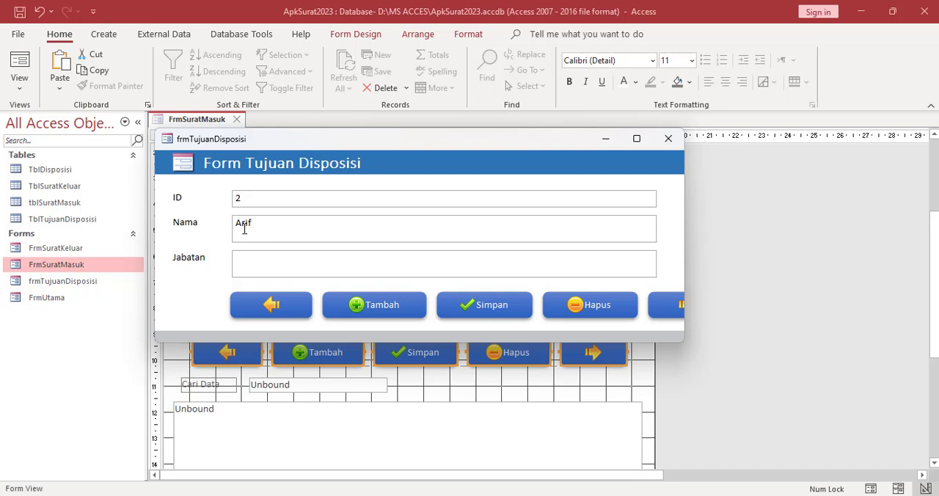
left_click(262, 262)
left_click(379, 313)
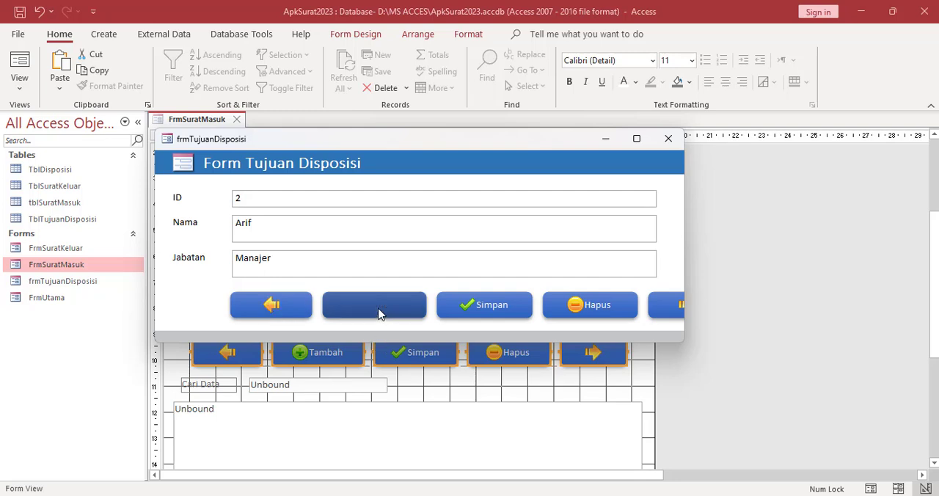
left_click(668, 141)
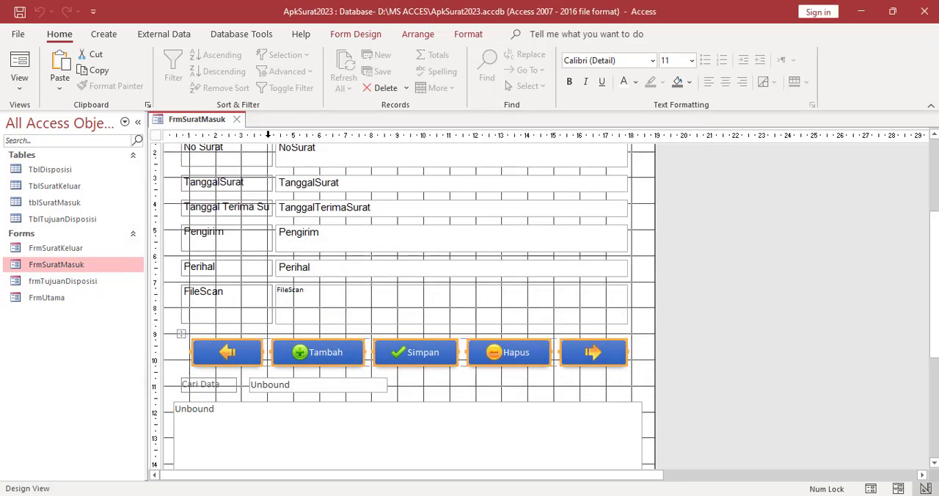
left_click(236, 120)
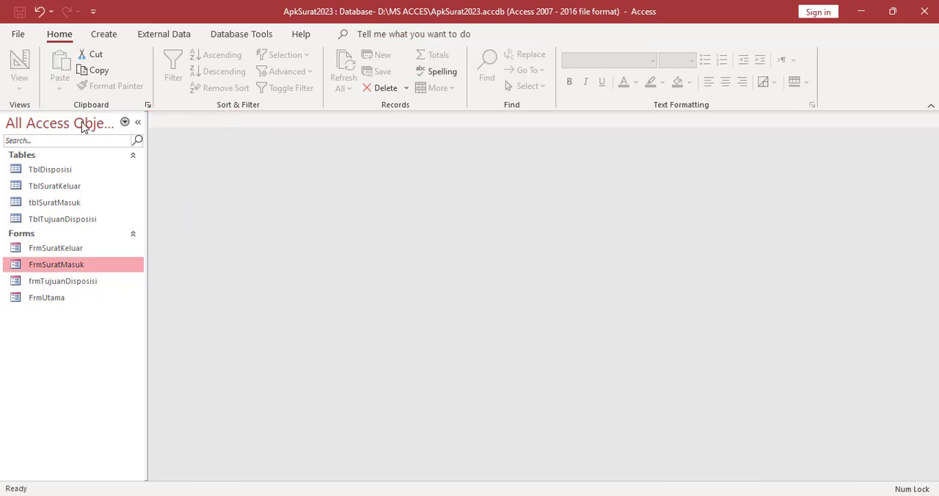
Create a form based on the TblDisposisi table
left_click(32, 173)
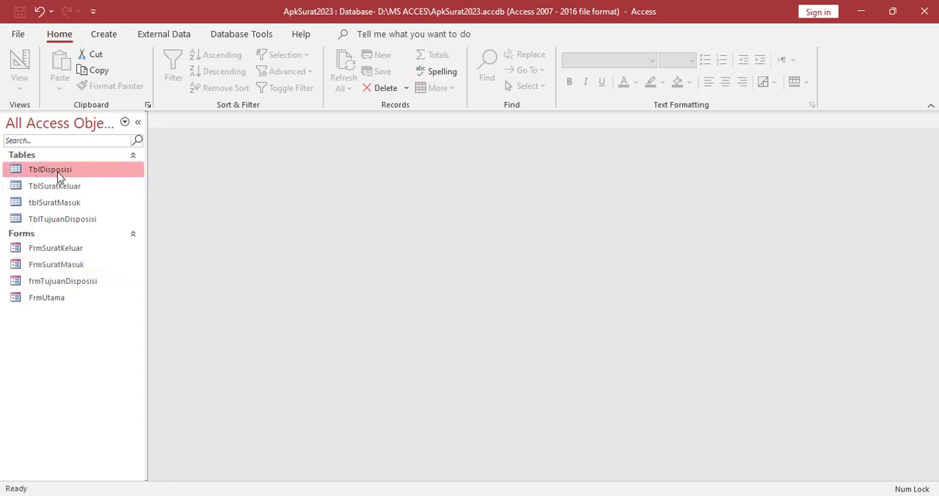
left_click(105, 35)
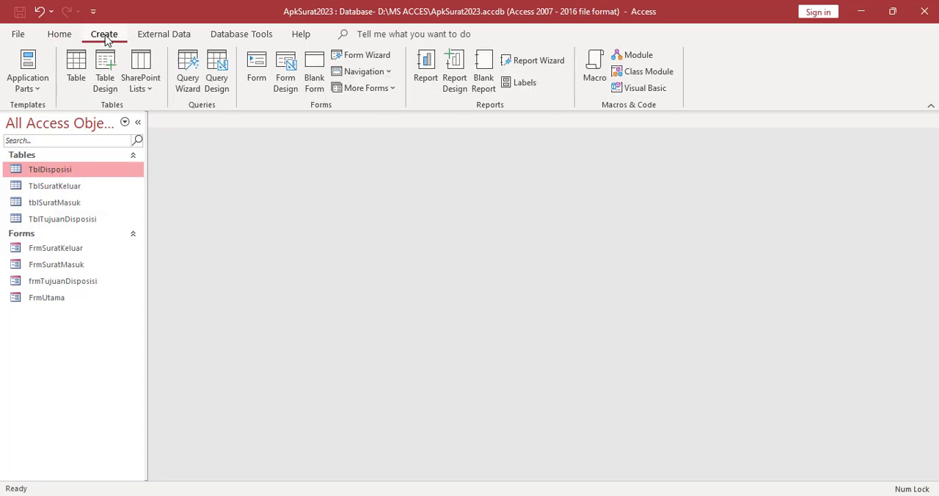
left_click(256, 70)
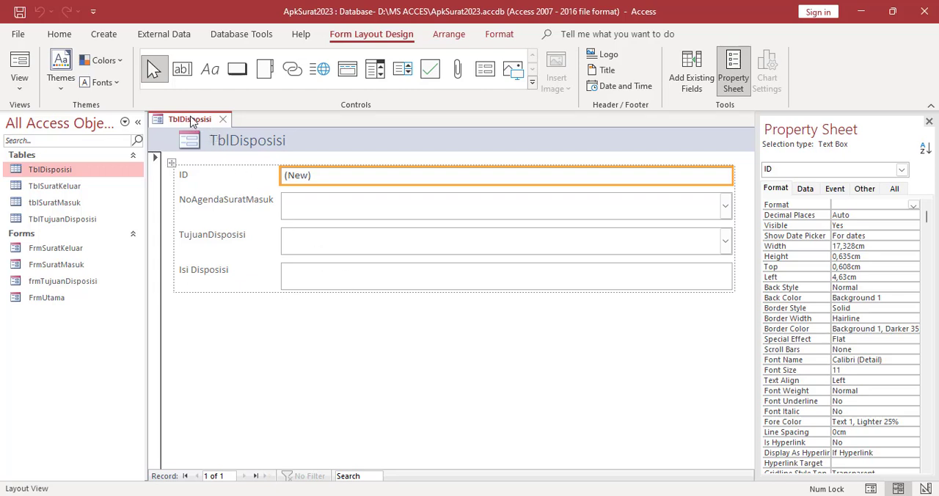
Show the new form in Form View and check the lookup lists of NoAgendaSuratMasuk and TujuanDisposisi
right_click(191, 117)
left_click(222, 191)
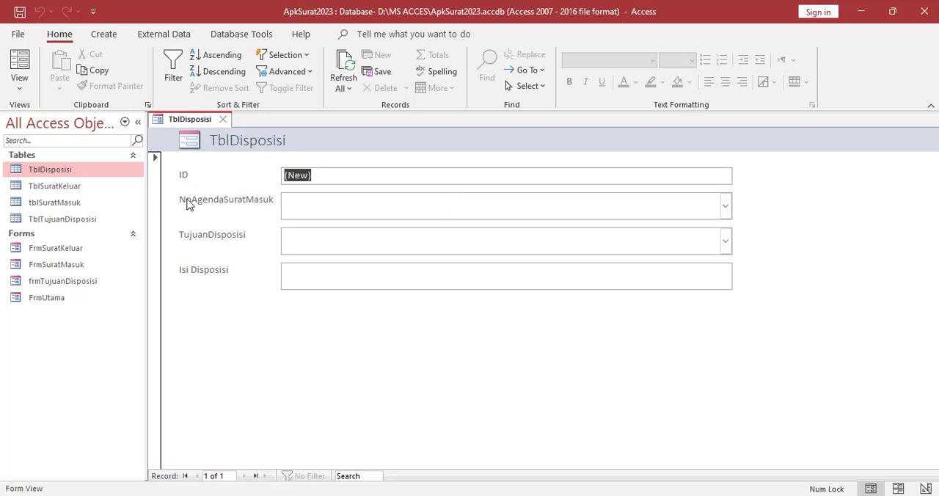
left_click(725, 207)
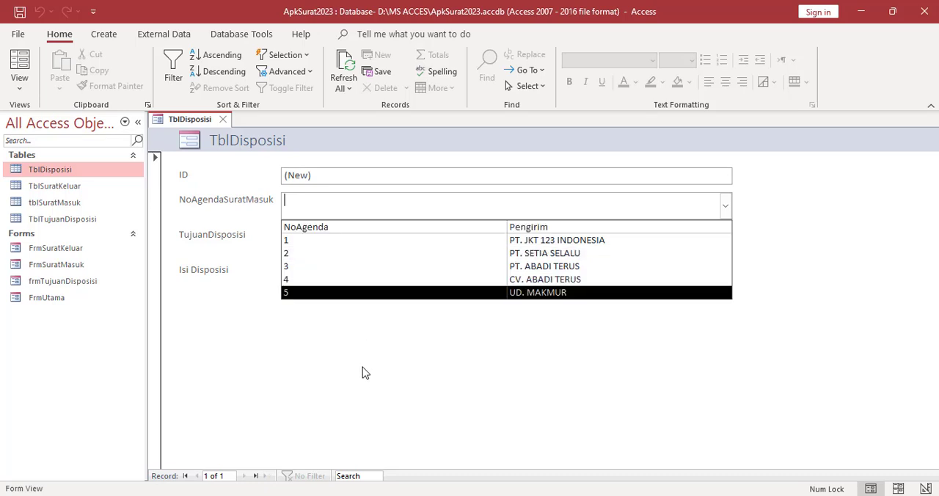
left_click(349, 338)
left_click(725, 243)
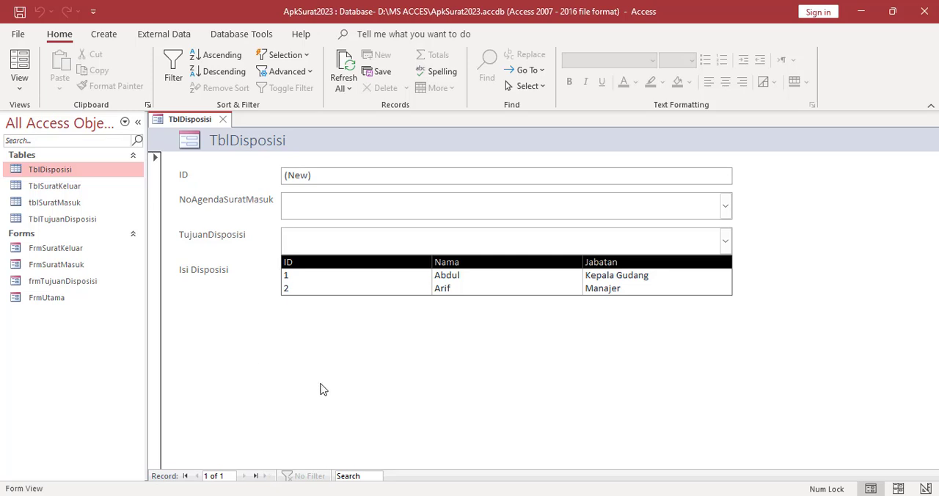
left_click(312, 301)
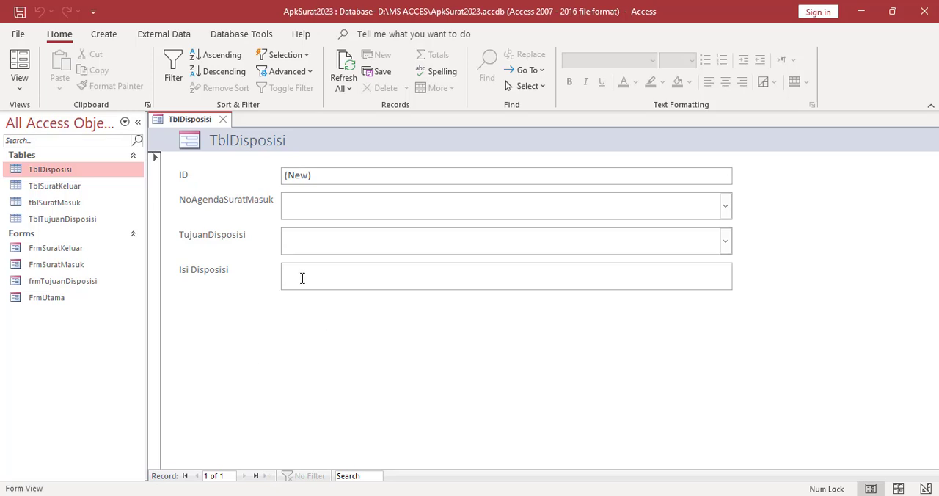
Switch the form to Design View and change its header title to Form Disposisi
right_click(226, 329)
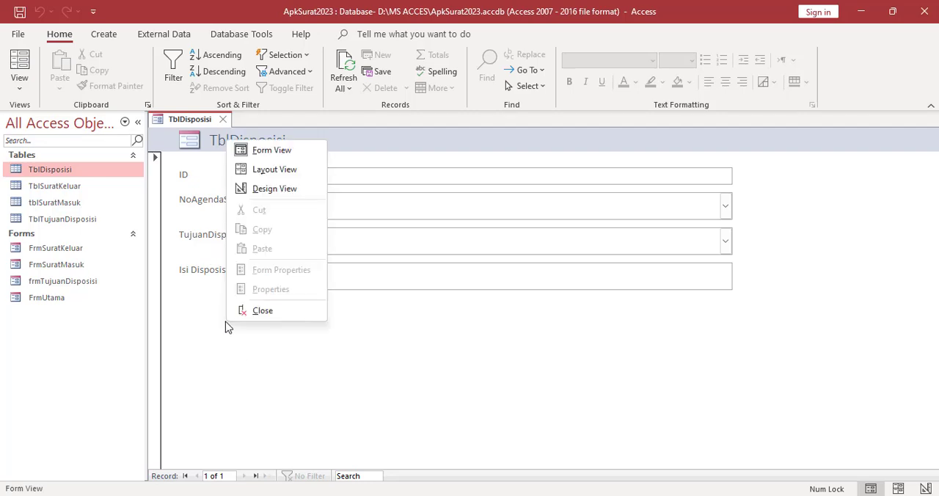
left_click(271, 190)
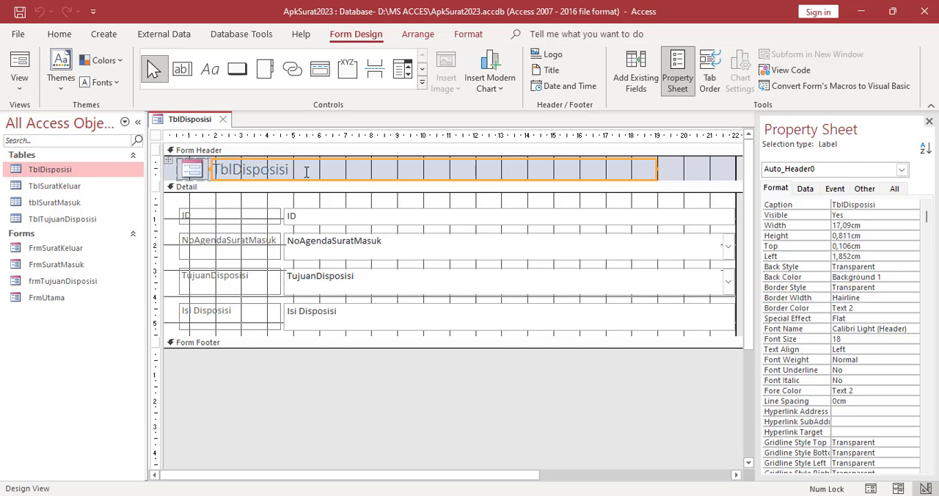
left_click(307, 172)
left_click_drag(306, 171, 211, 173)
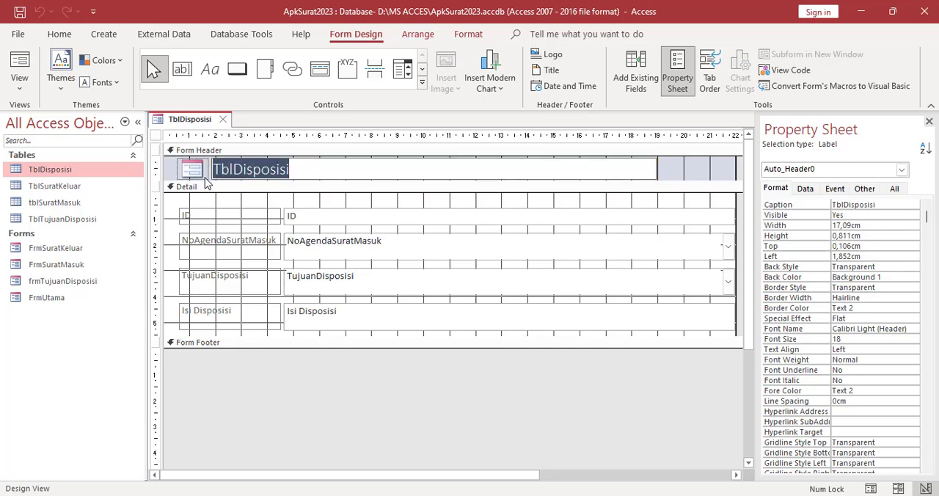
type("Form Dis")
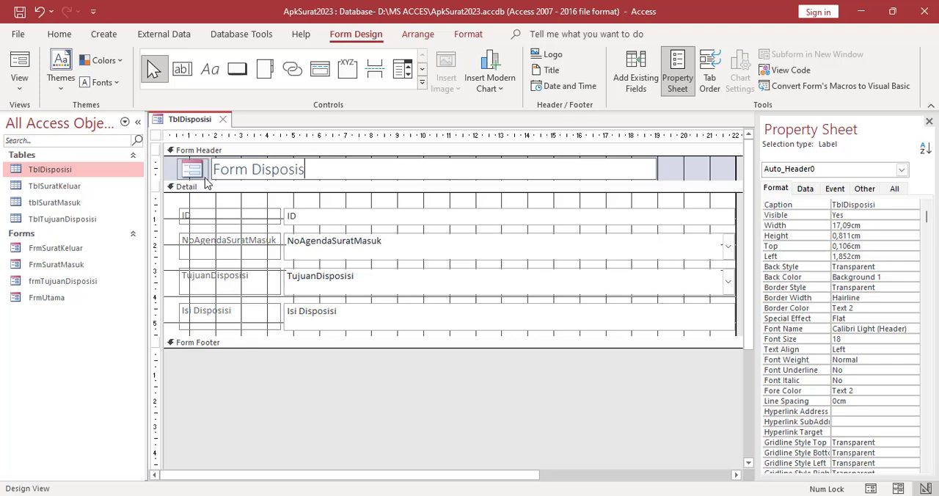
left_click(170, 240)
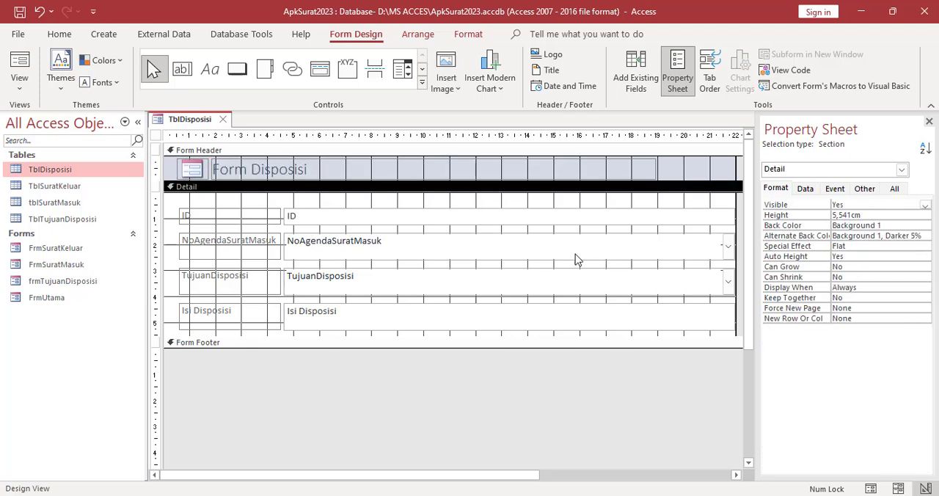
Set the Form Header section's back color to the blue Accent 5, Darker 25%
left_click(698, 166)
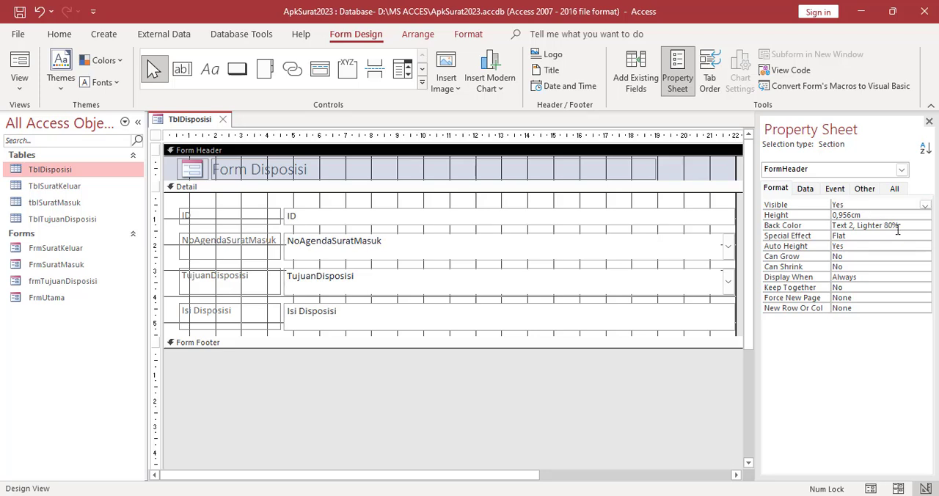
left_click(922, 228)
left_click(913, 226)
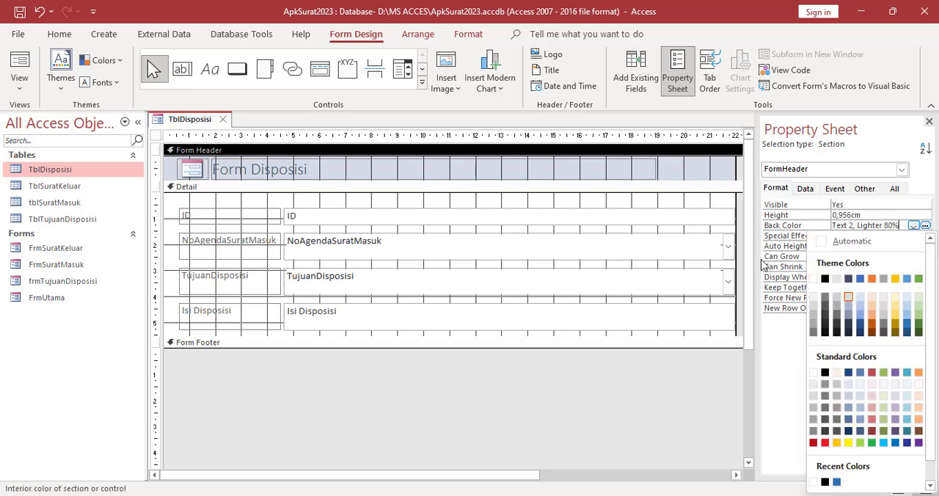
left_click(907, 325)
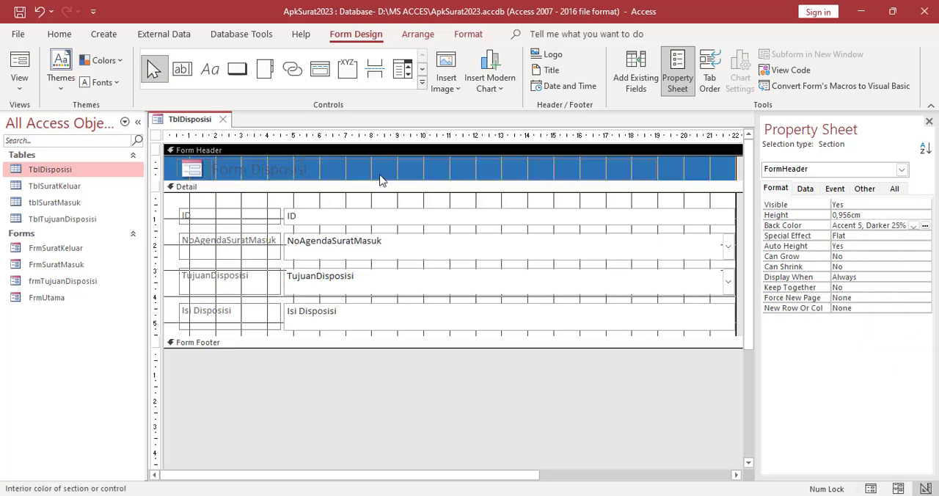
Set the font color of the Form Disposisi header title to white (Background 1)
left_click(187, 209)
left_click(269, 164)
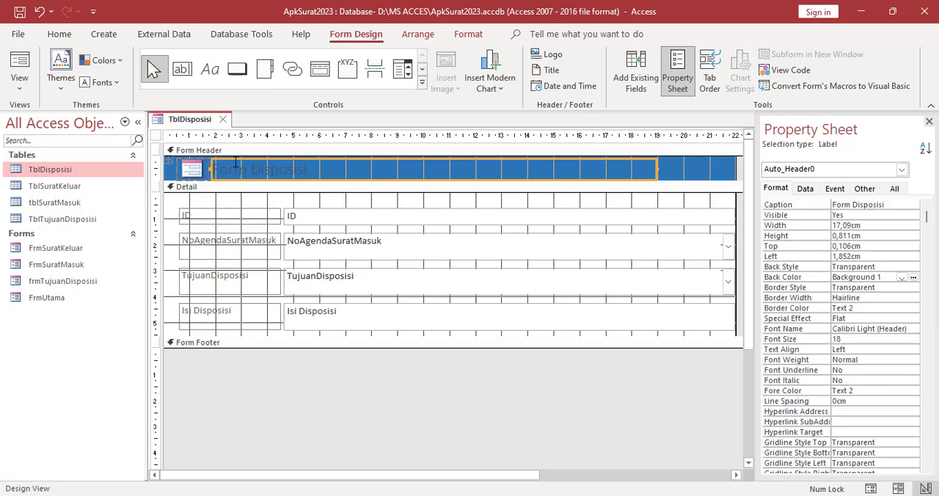
left_click(60, 34)
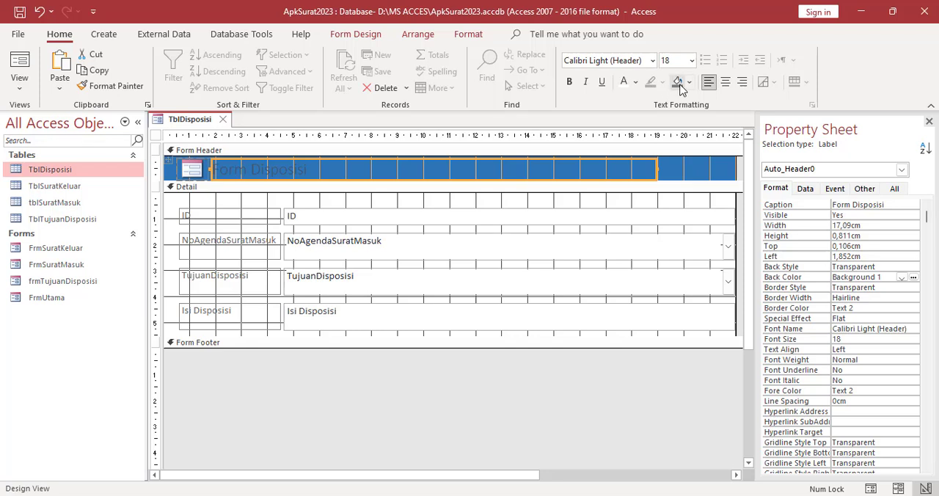
left_click(624, 82)
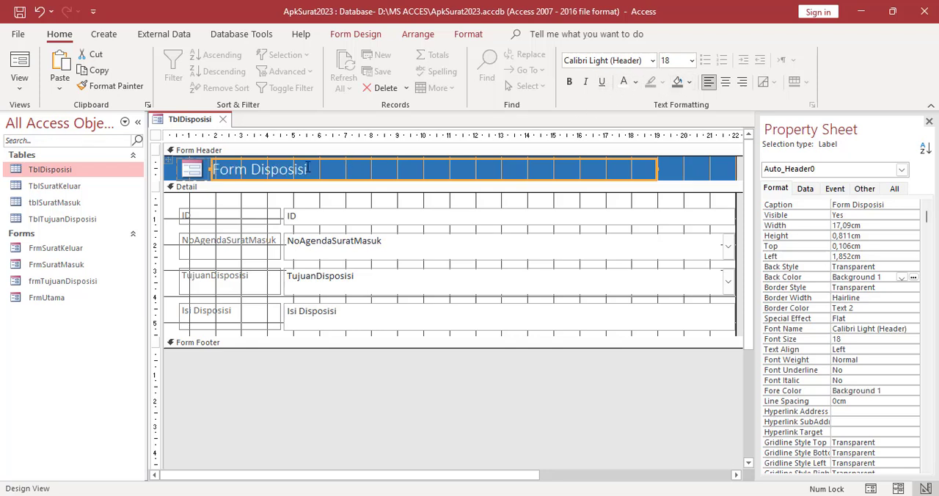
Make the Form Disposisi header title bold
left_click(569, 82)
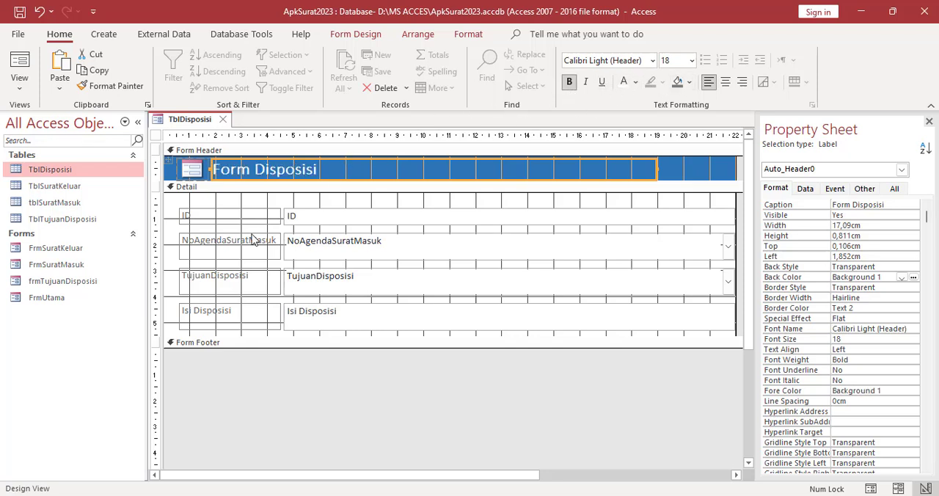
Set the font color of all four labels and fields in the Detail section to black (Text 1)
left_click(173, 232)
left_click(207, 219)
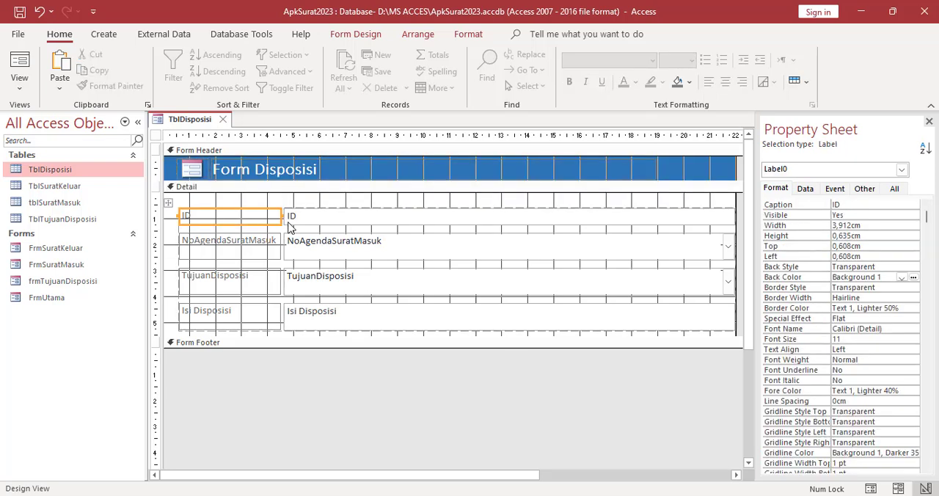
left_click(293, 220, "shift")
left_click(318, 242, "shift")
left_click(267, 245, "shift")
left_click(266, 281, "shift")
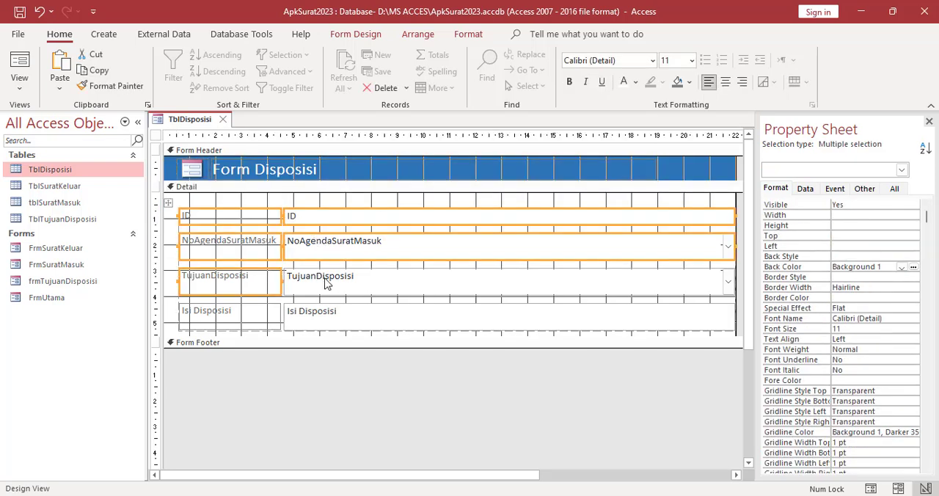
left_click(293, 274, "shift")
left_click(344, 318, "shift")
left_click(260, 319, "shift")
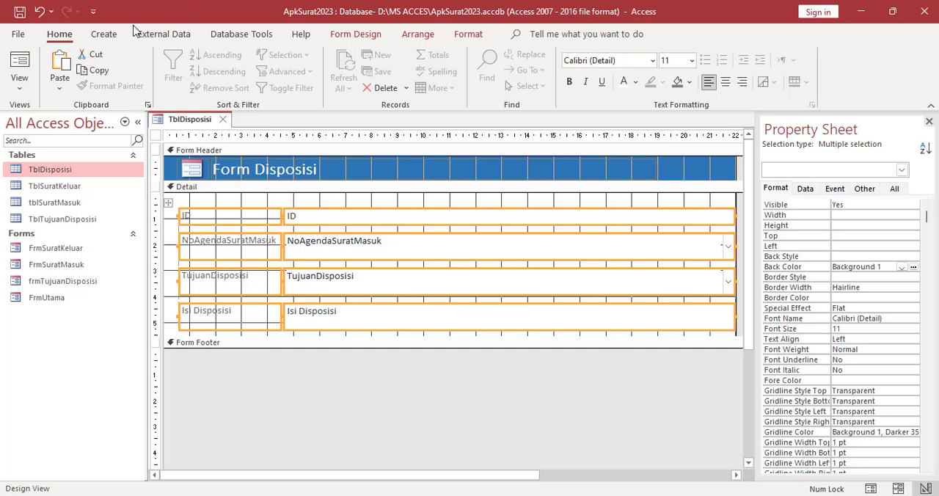
left_click(636, 84)
left_click(636, 139)
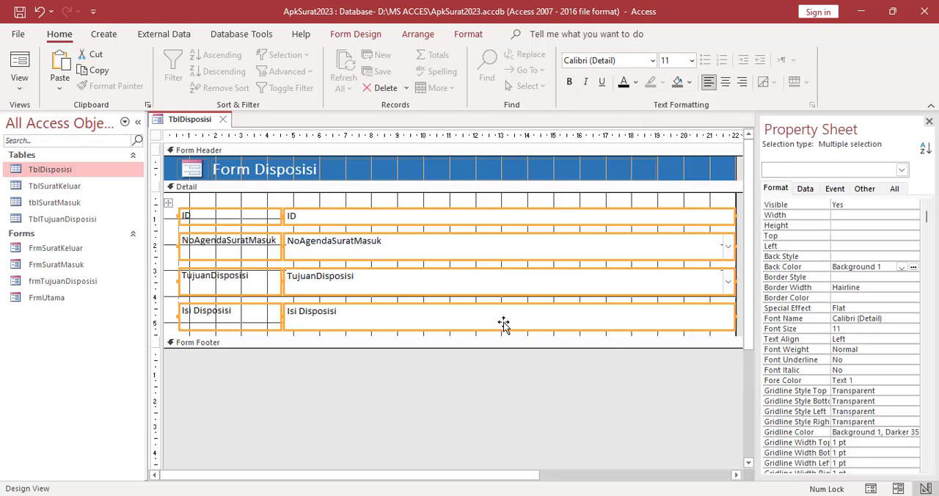
left_click(501, 374)
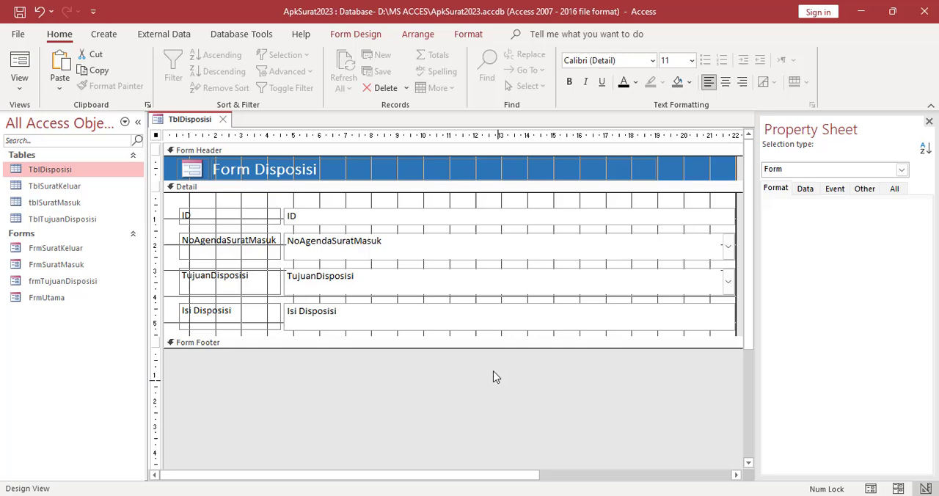
Narrow the Detail fields to about 15 cm and extend the header title label to about the 19.5 cm ruler mark
left_click(929, 121)
left_click(727, 222)
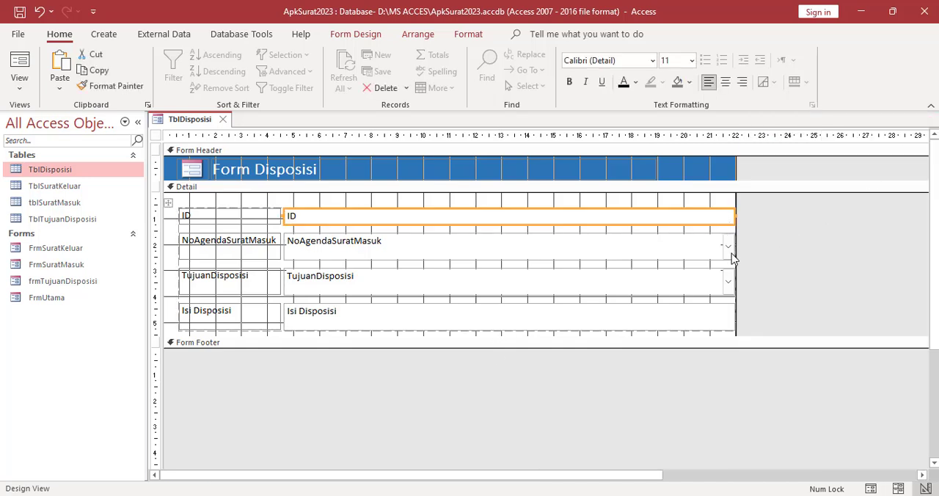
left_click(735, 253)
left_click_drag(735, 246, 671, 250)
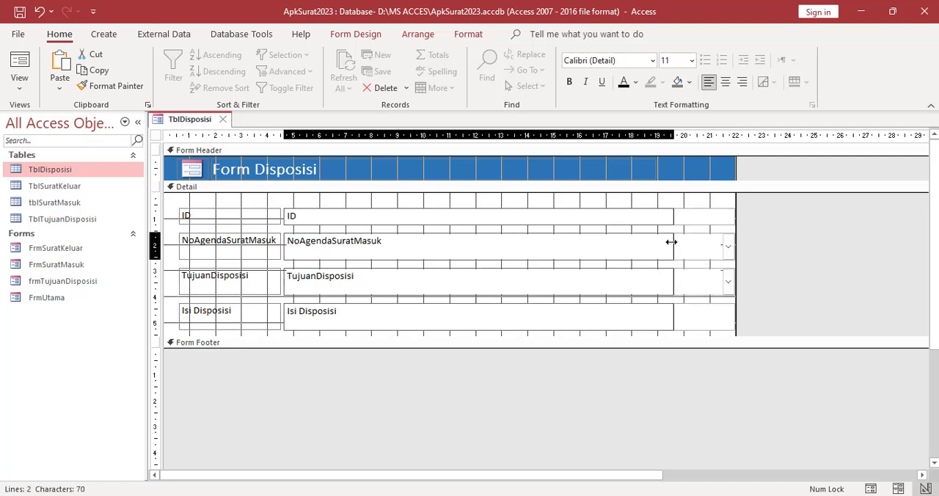
left_click(649, 169)
left_click_drag(658, 168, 668, 169)
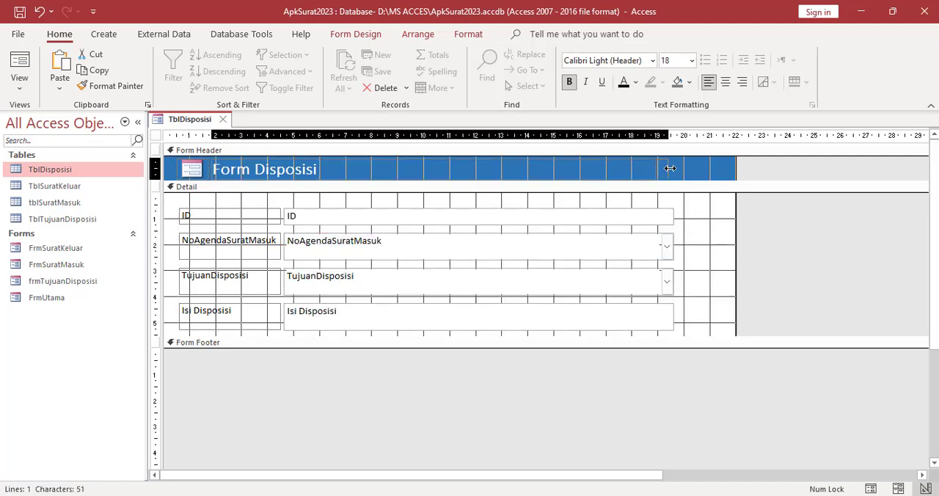
Extend the Detail section to about 8 cm high and narrow the form to about 21.5 cm
left_click_drag(697, 336, 703, 383)
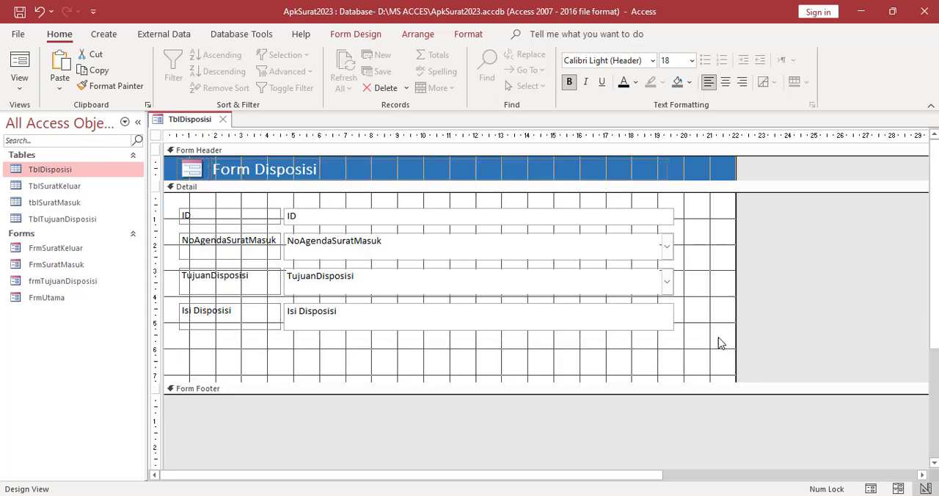
left_click_drag(729, 272, 723, 345)
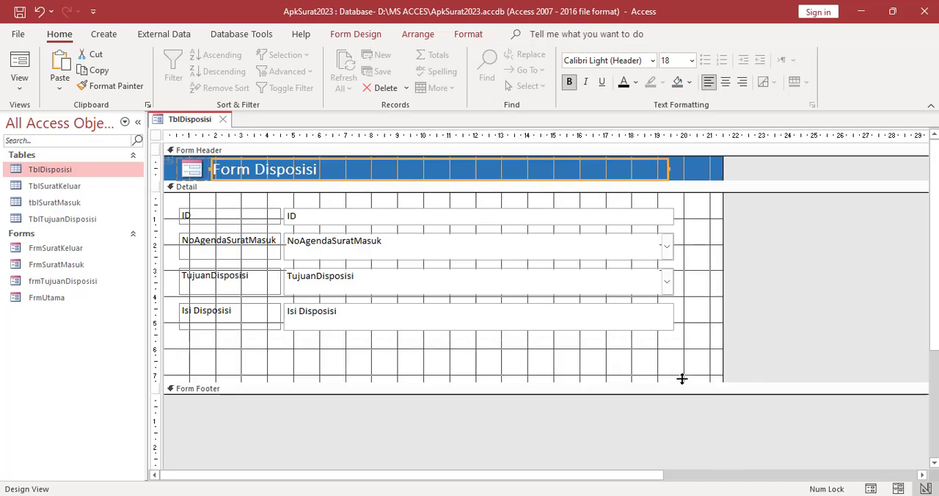
left_click_drag(682, 383, 685, 400)
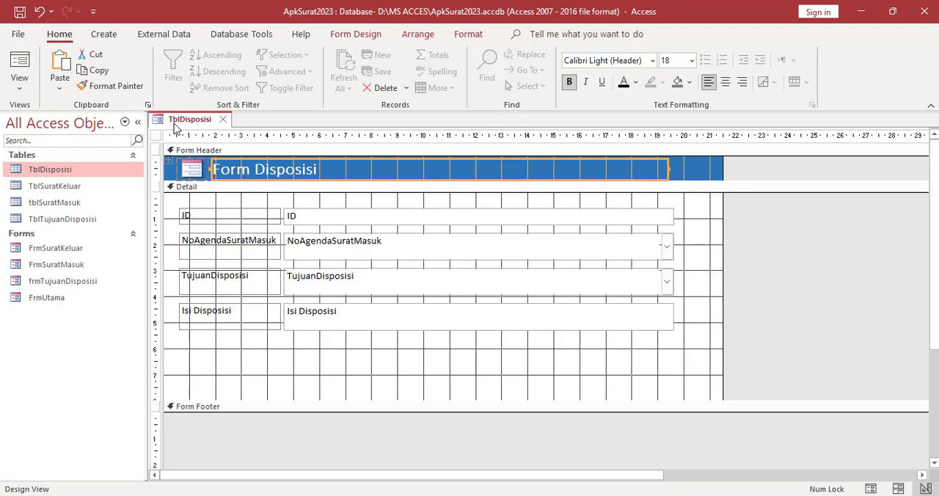
Save the form under the name frmDisposisi
right_click(174, 124)
left_click(209, 130)
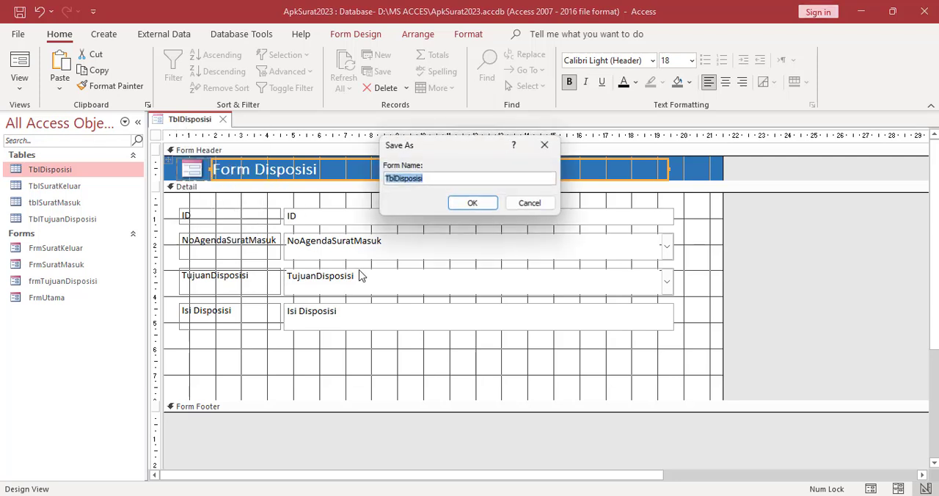
left_click(396, 182)
key("BackSpace")
key("BackSpace")
key("BackSpace")
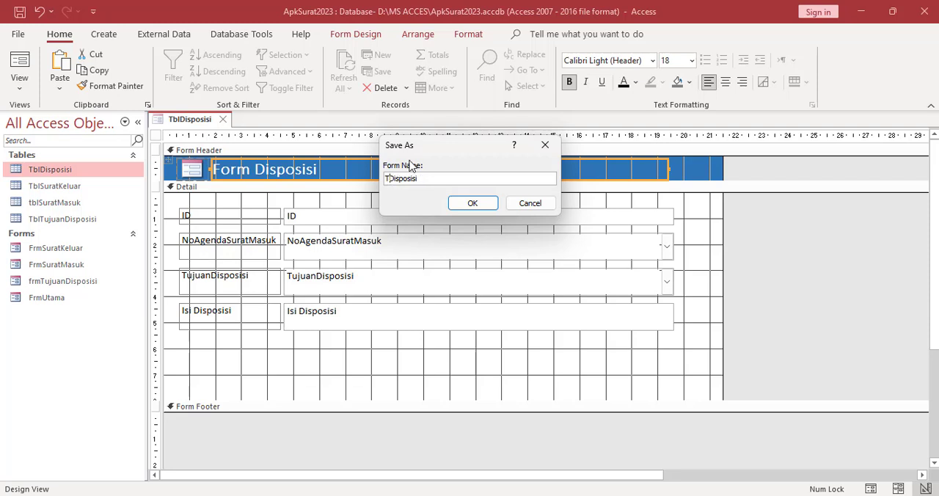
type("frm")
left_click(472, 203)
Check frmDisposisi in Form View and narrow the form to about 20.7 cm in Design View
right_click(198, 121)
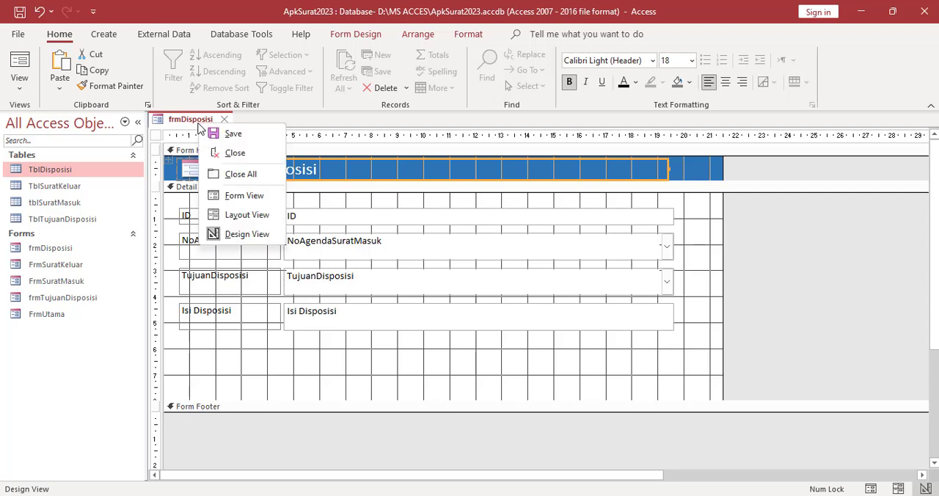
left_click(233, 196)
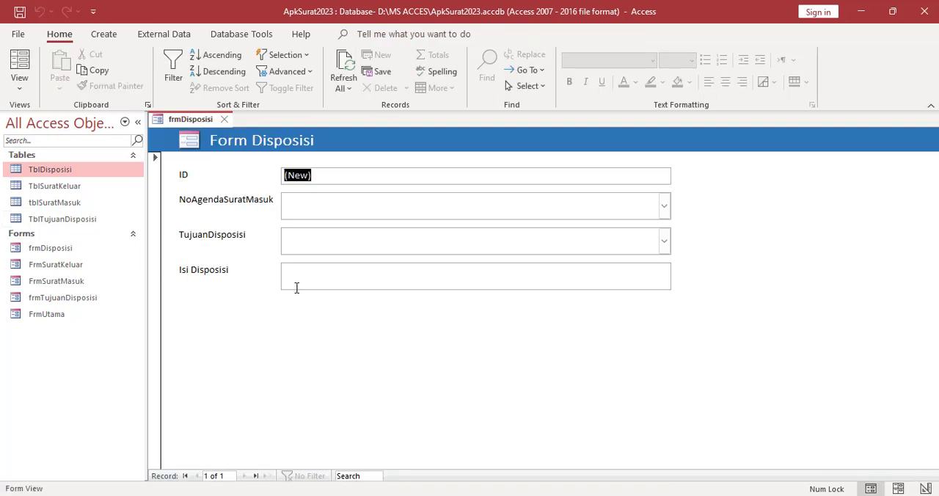
right_click(254, 330)
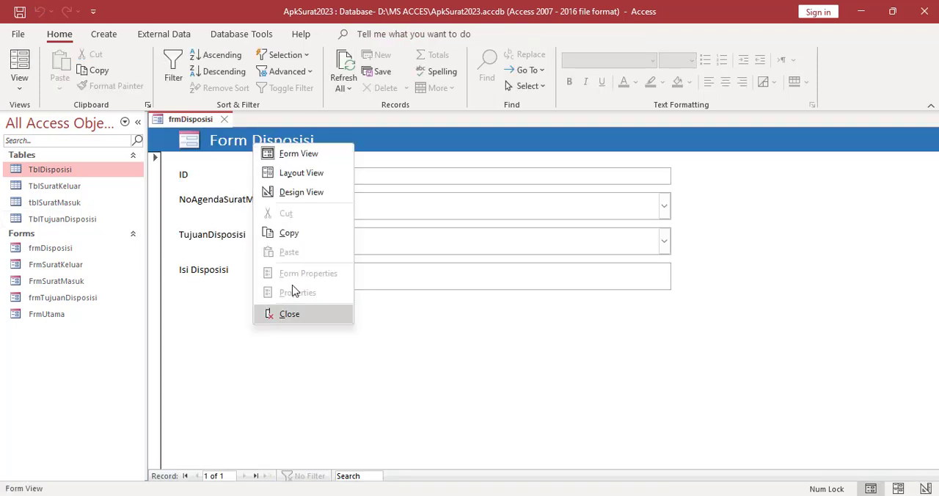
left_click(271, 191)
left_click(514, 367)
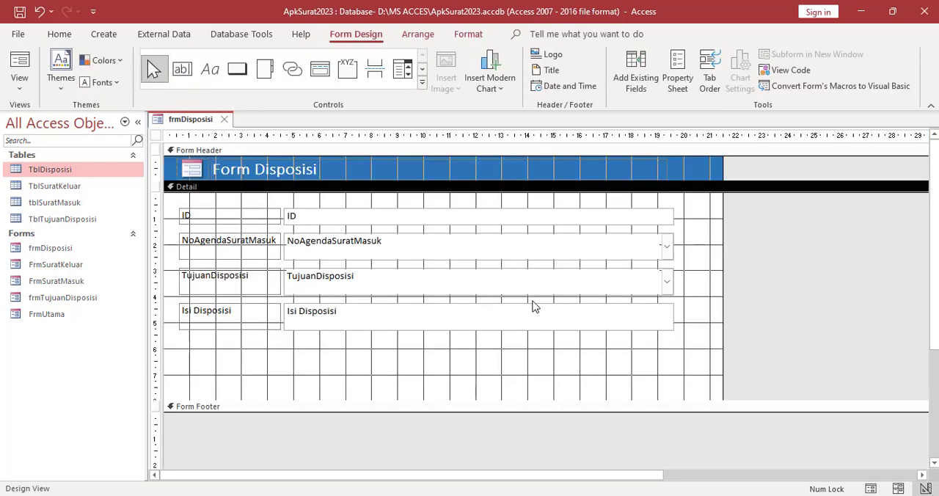
left_click_drag(721, 250, 700, 250)
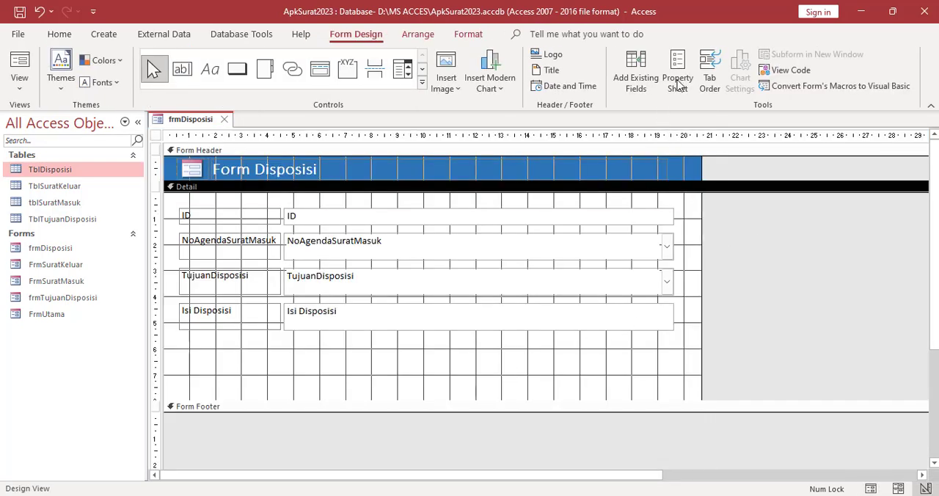
Set the form's Record Selectors and Navigation Buttons properties to No
left_click(677, 73)
left_click(901, 171)
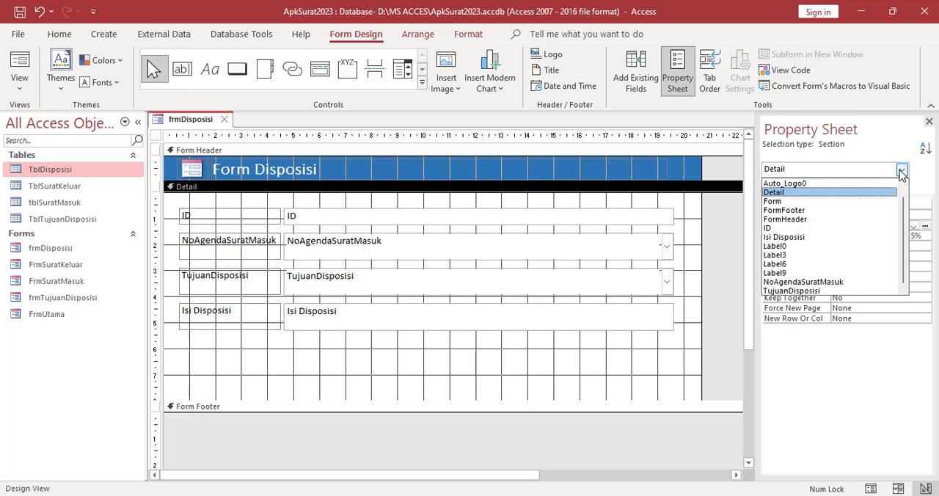
left_click(792, 207)
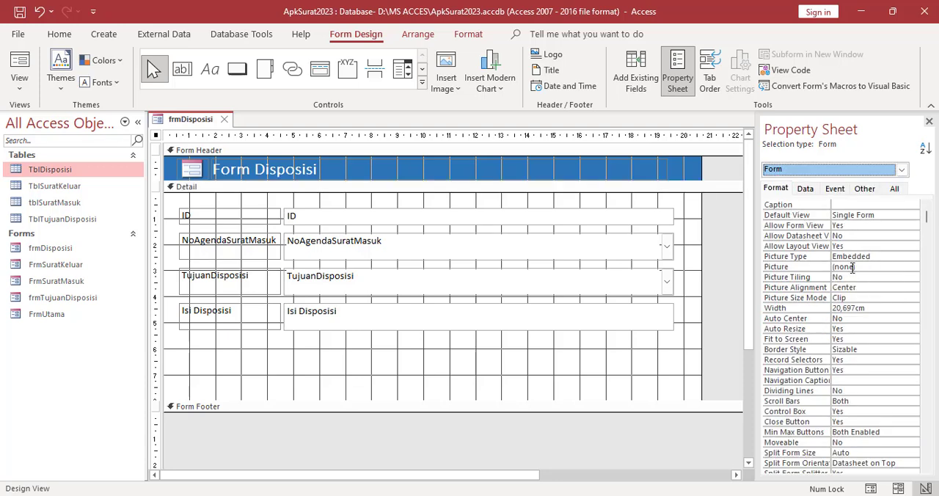
scroll(864, 293, "down", 2)
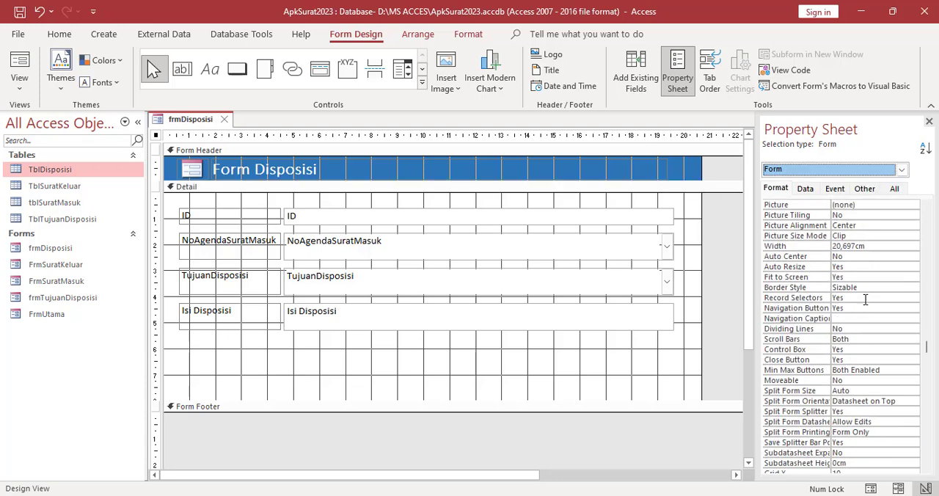
left_click(853, 298)
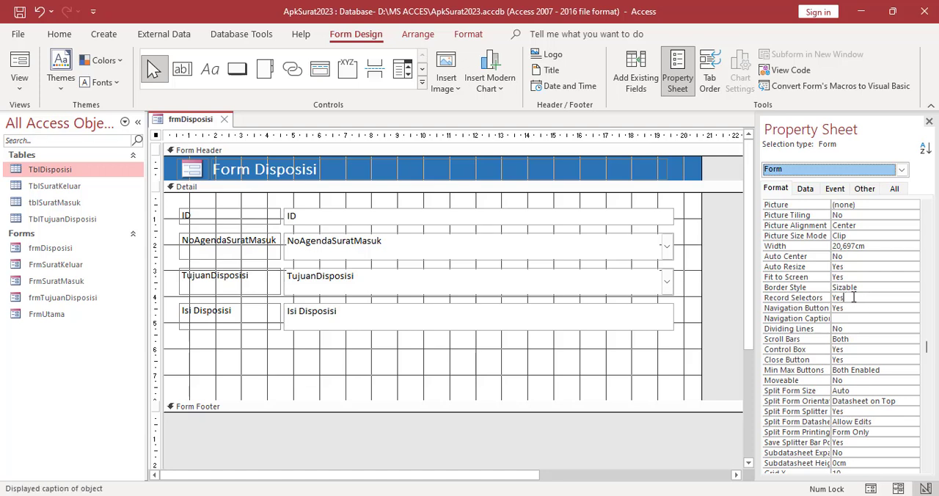
left_click(913, 298)
left_click(836, 317)
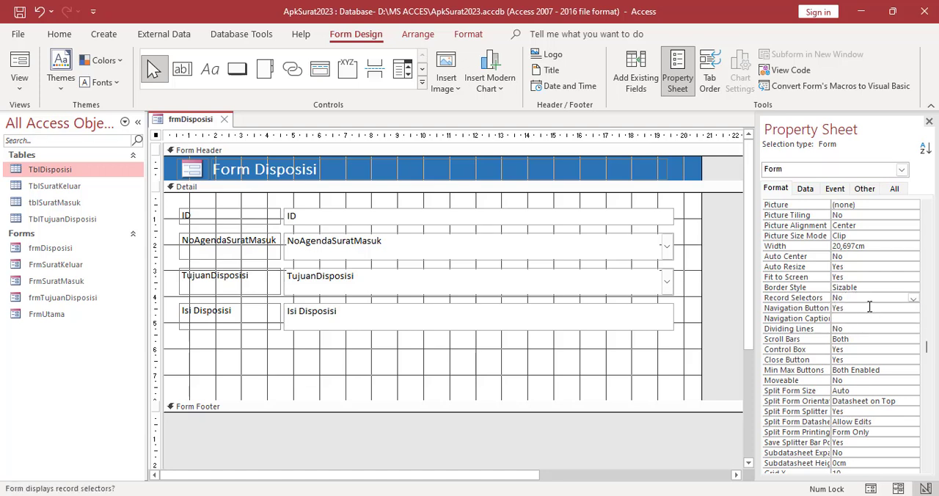
left_click(910, 308)
left_click(913, 311)
left_click(845, 327)
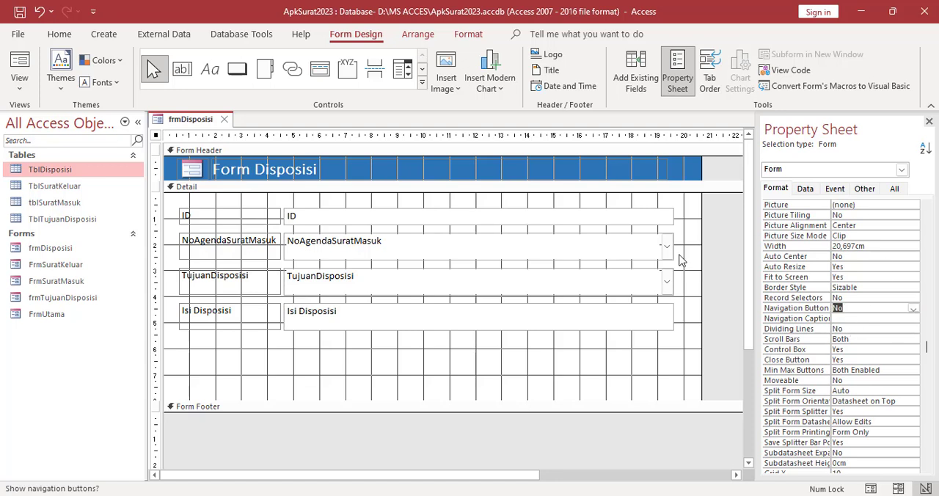
left_click(675, 356)
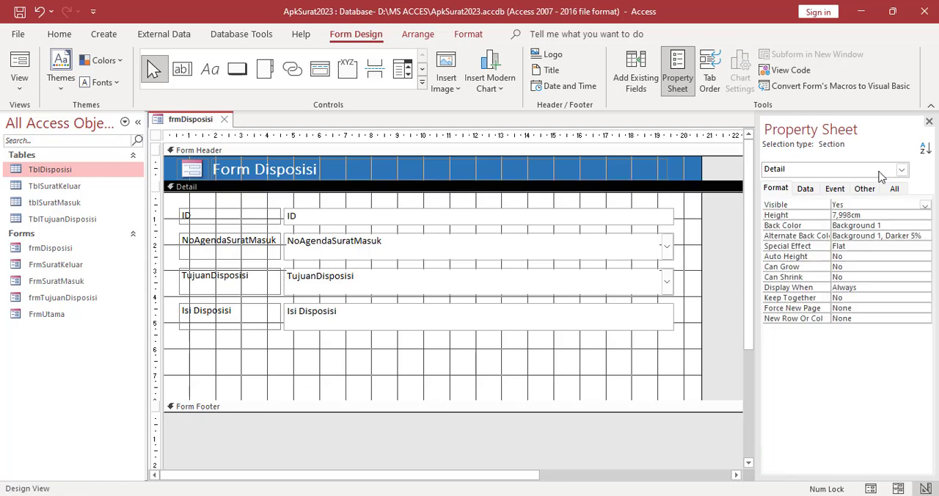
Set the form's Pop Up and Modal properties to Yes
left_click(901, 169)
left_click(877, 198)
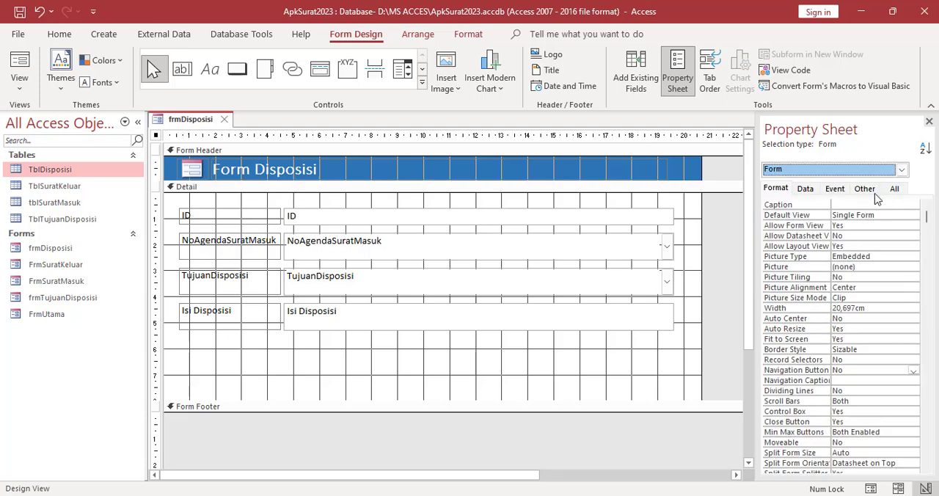
left_click(867, 190)
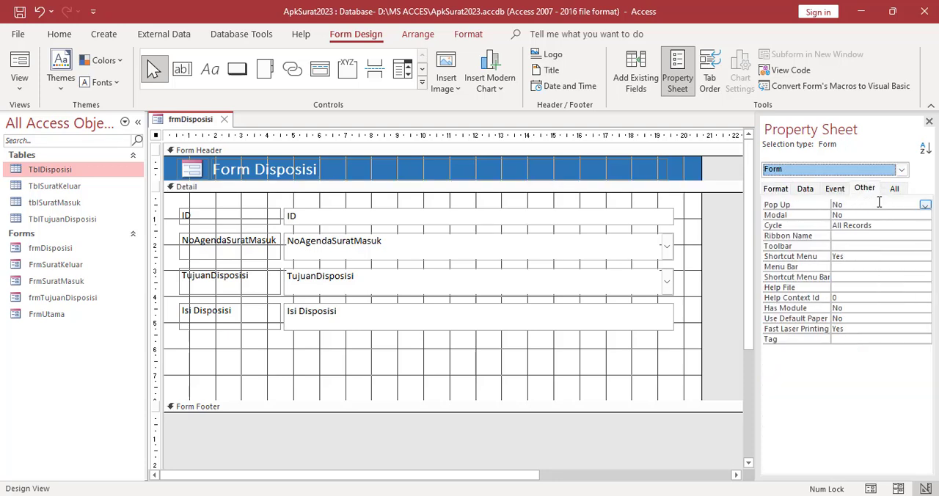
left_click(913, 206)
left_click(926, 209)
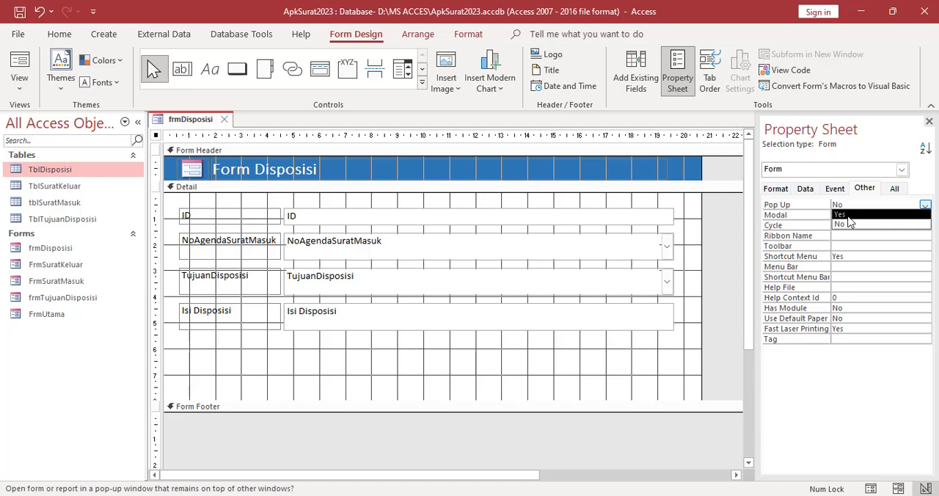
left_click(855, 214)
left_click(903, 215)
left_click(926, 216)
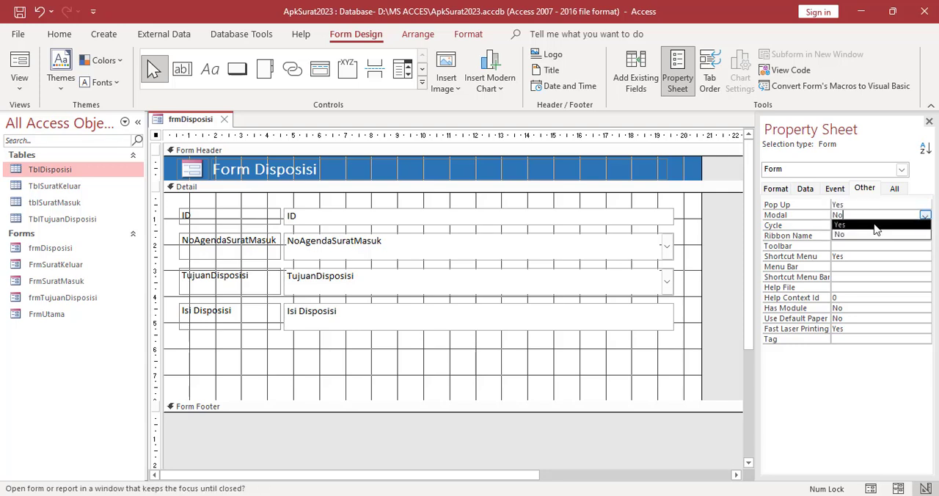
left_click(865, 226)
Shorten the Detail section of frmDisposisi to about 7.7 cm
left_click(628, 371)
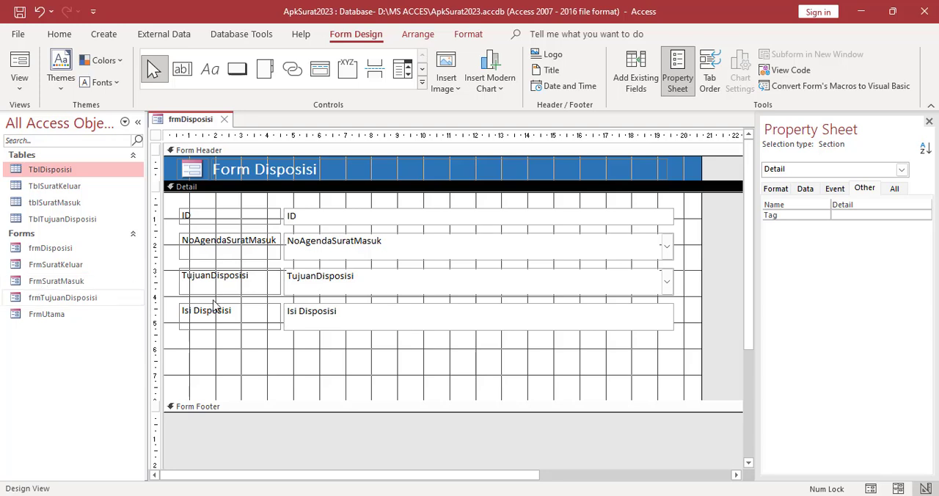
left_click_drag(416, 408, 417, 388)
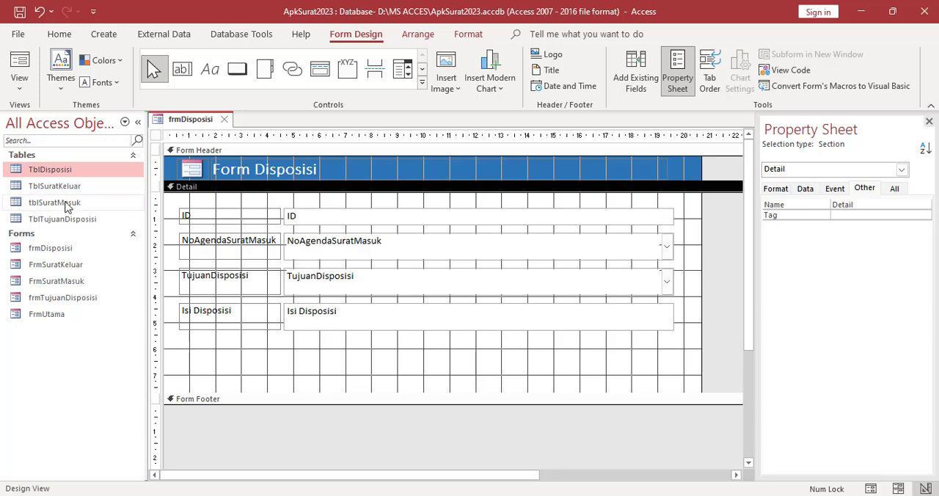
Open FrmSuratMasuk in Design View and copy its row of five navigation and record buttons
right_click(68, 286)
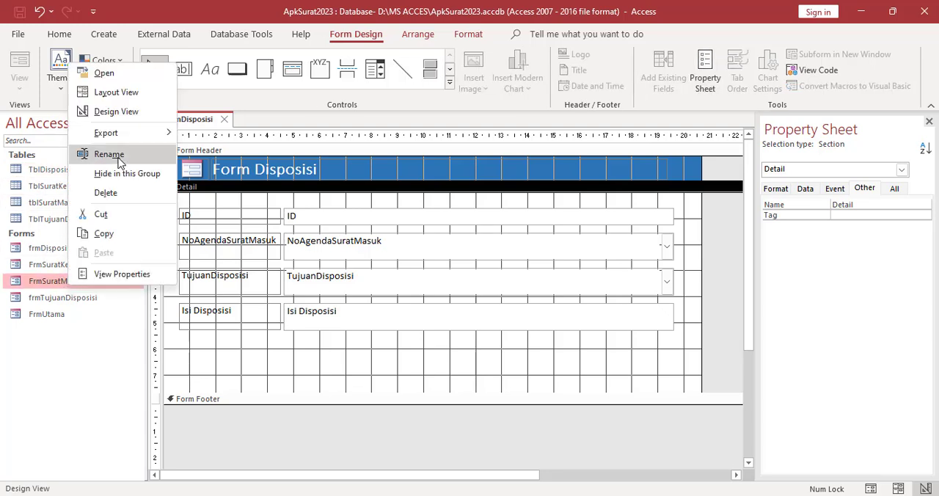
left_click(115, 112)
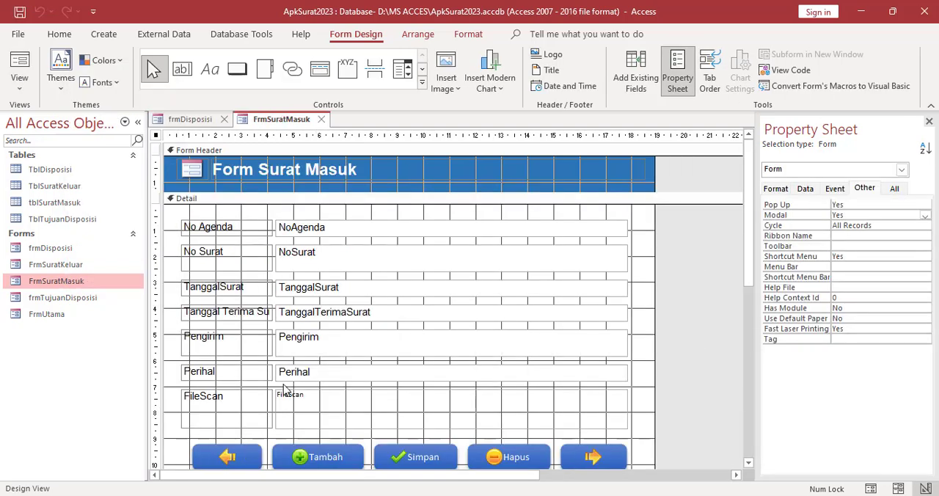
scroll(286, 389, "down", 2)
left_click(228, 406)
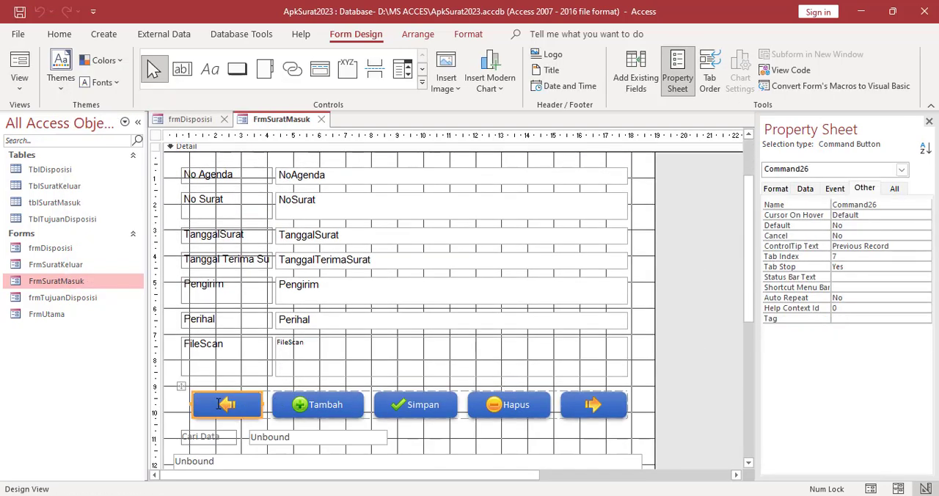
left_click(183, 388)
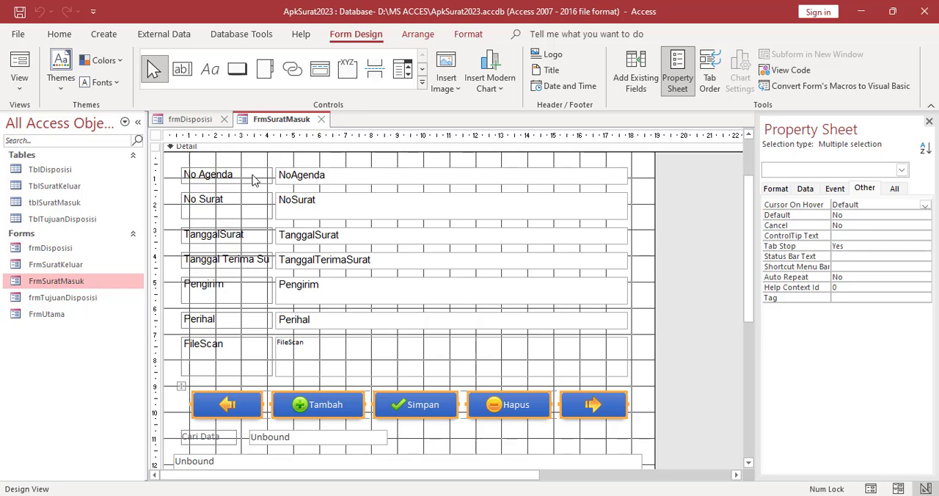
Paste the five buttons into frmDisposisi, place them below the Isi Disposisi field, and close FrmSuratMasuk
left_click(190, 119)
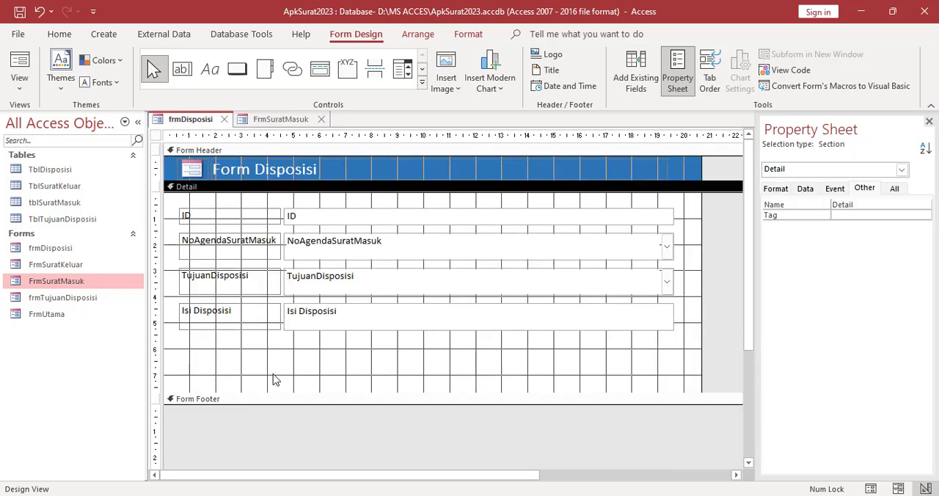
key("ctrl+v")
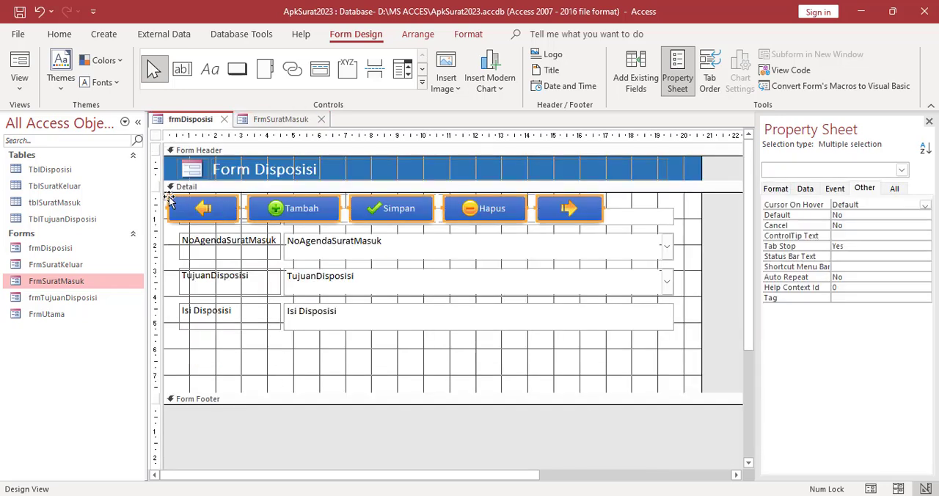
left_click_drag(175, 213, 188, 355)
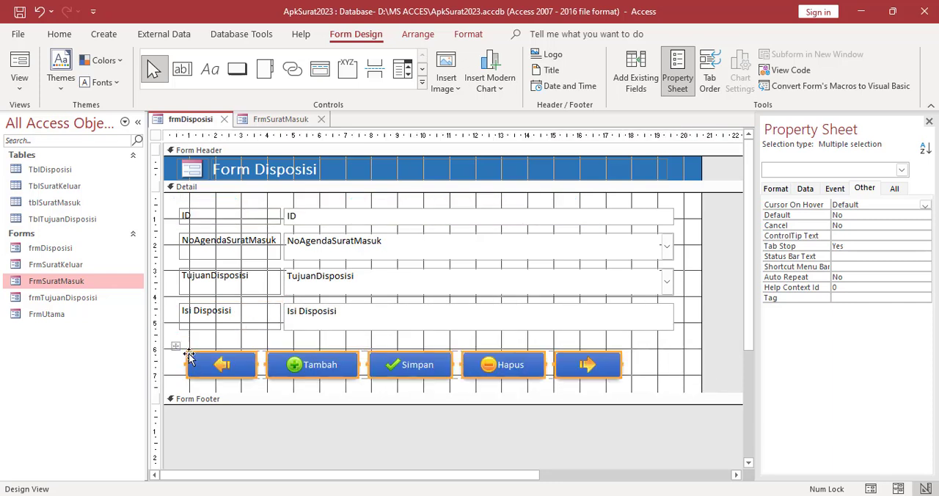
left_click(637, 369)
left_click(321, 118)
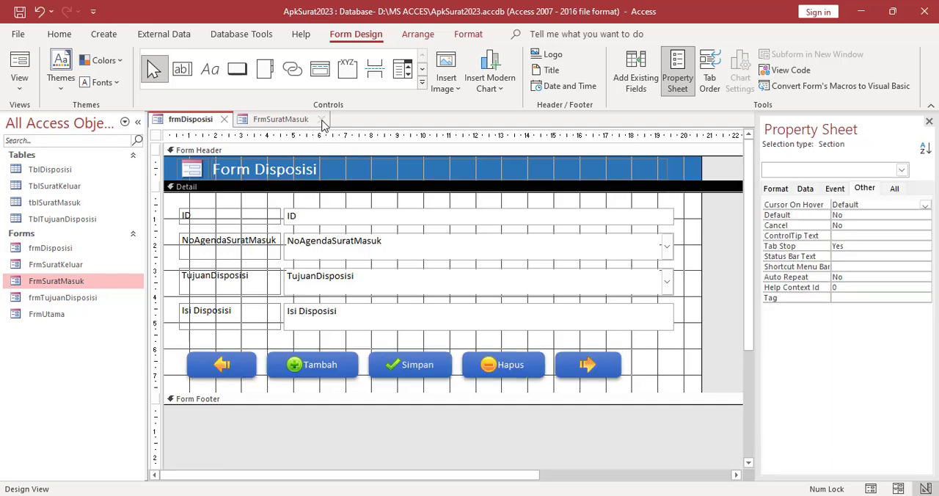
Save frmDisposisi and display it in Form View
right_click(195, 124)
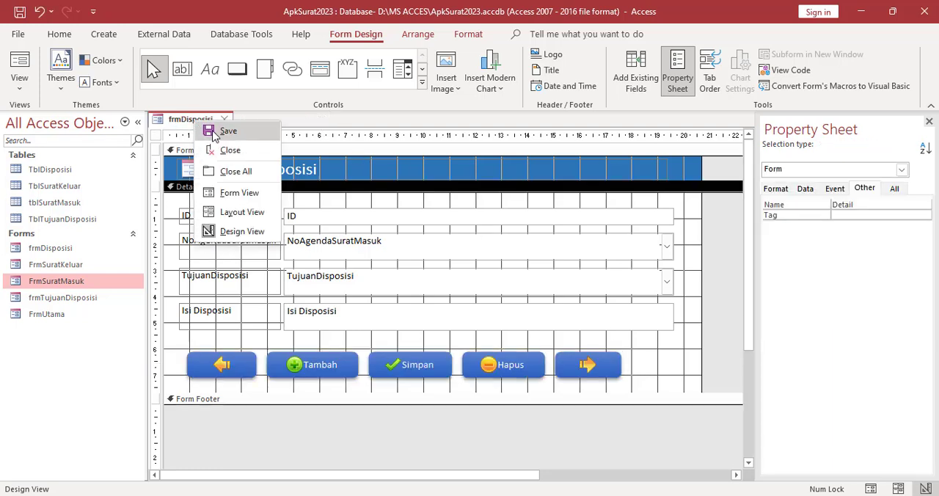
left_click(204, 130)
right_click(189, 123)
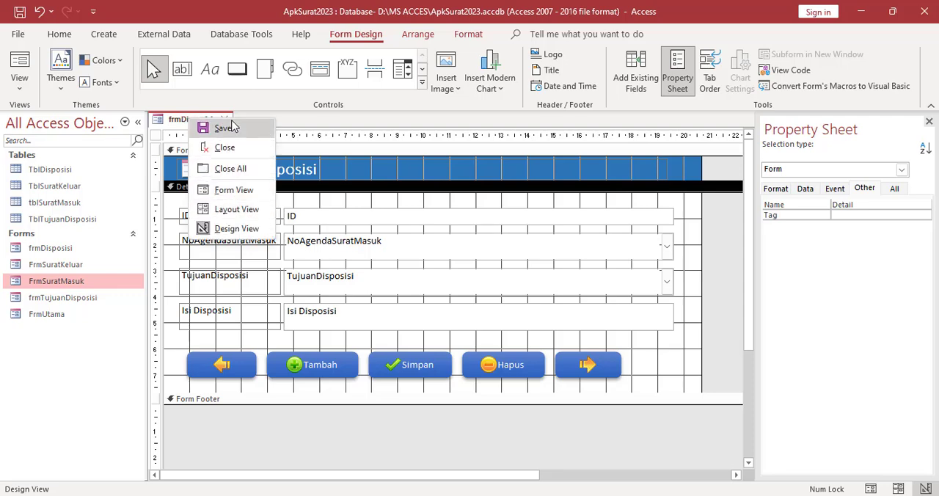
left_click(232, 190)
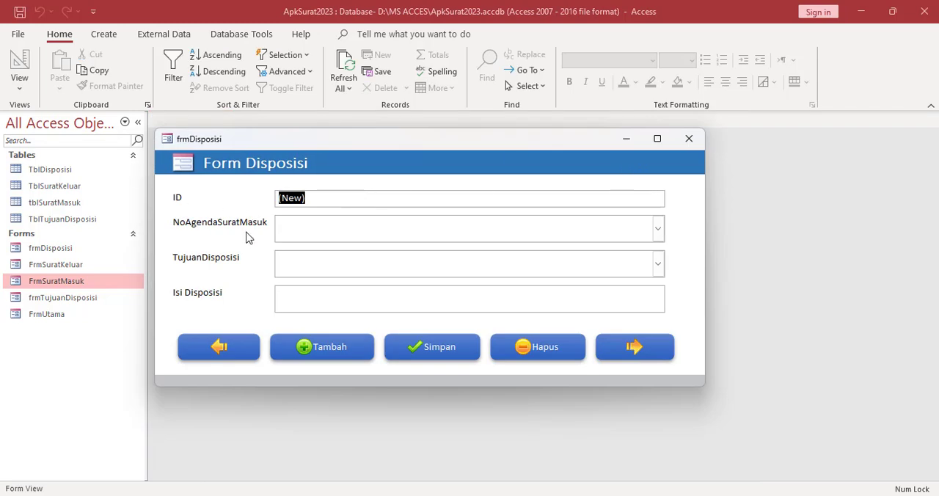
Fill in the first disposition record with NoAgendaSuratMasuk 1, TujuanDisposisi 1 (Kepala Gudang) and Isi Disposisi "Mohon diproses"
left_click(658, 240)
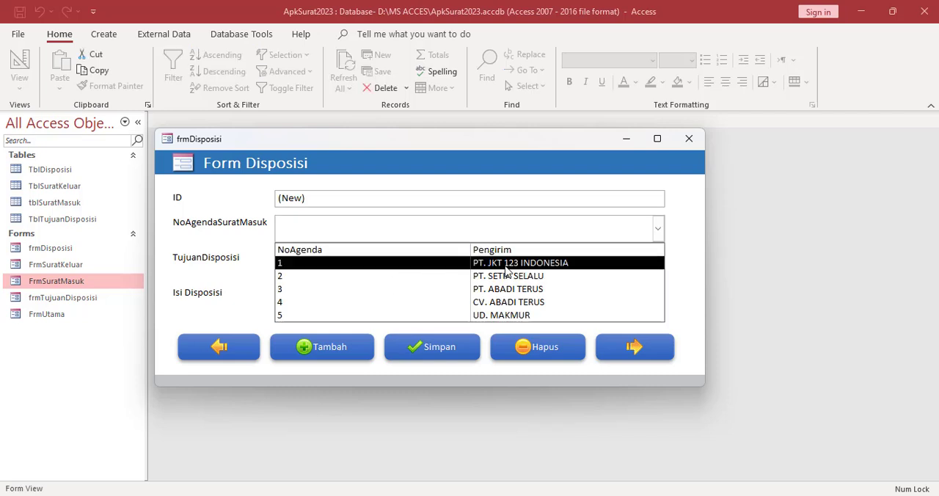
left_click(506, 267)
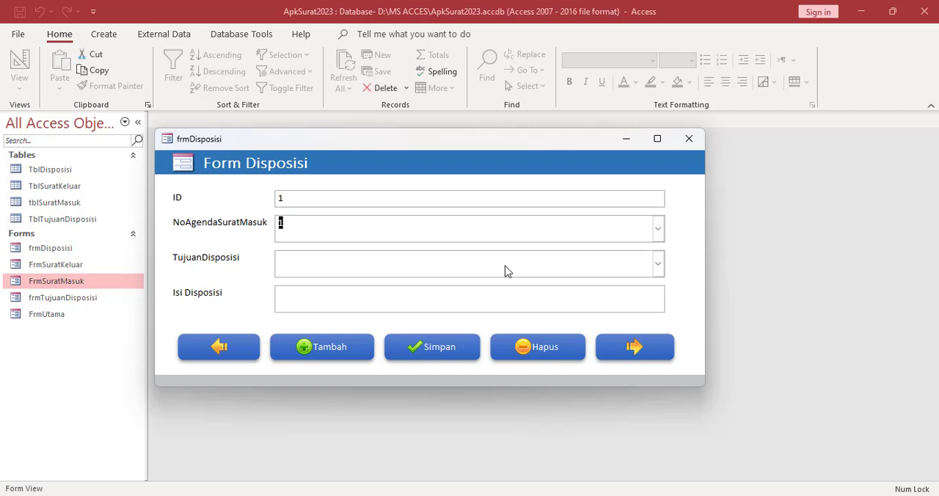
left_click(656, 265)
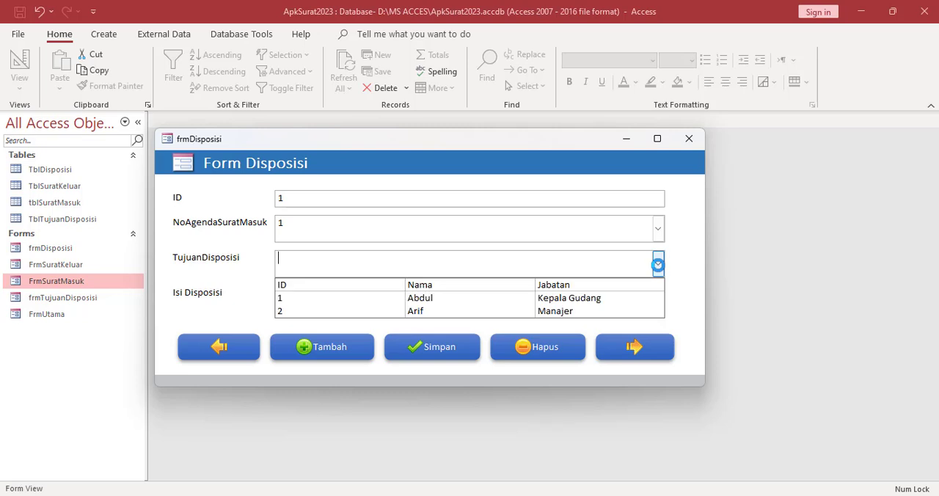
left_click(443, 303)
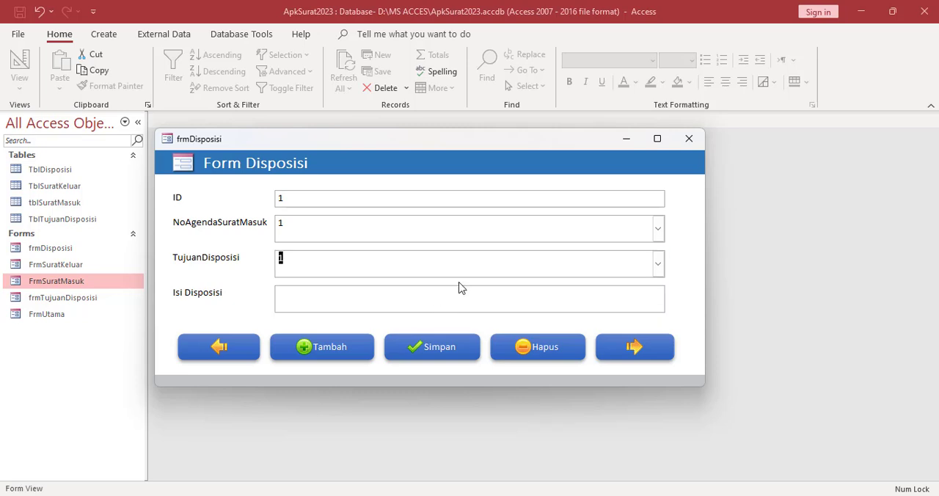
left_click(350, 303)
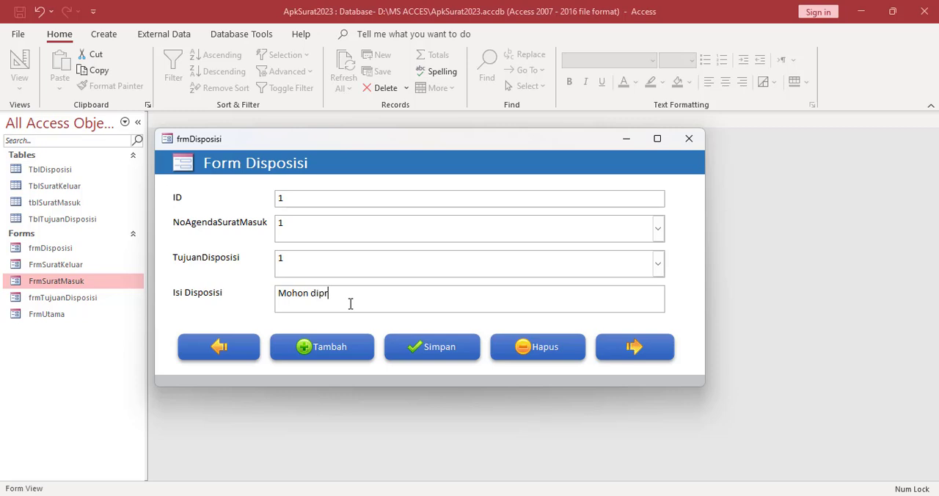
Add a second disposition record with NoAgendaSuratMasuk 1, TujuanDisposisi 2 (Manajer) and an Isi Disposisi text beginning "Mohon ditindak", and start another blank record
left_click(337, 353)
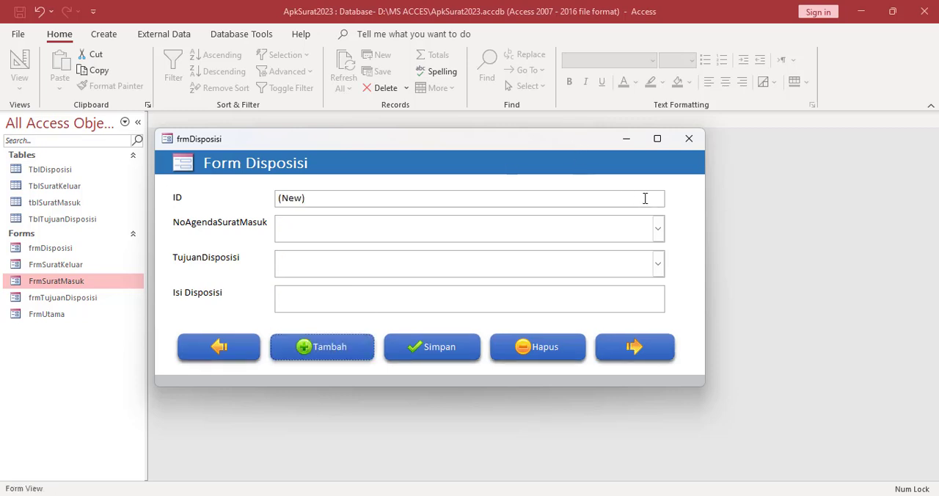
left_click(662, 233)
left_click(550, 262)
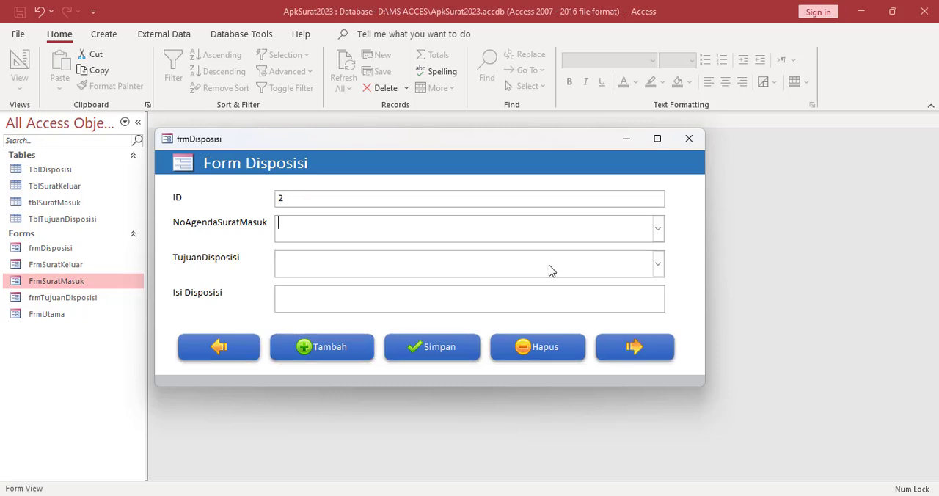
left_click(657, 266)
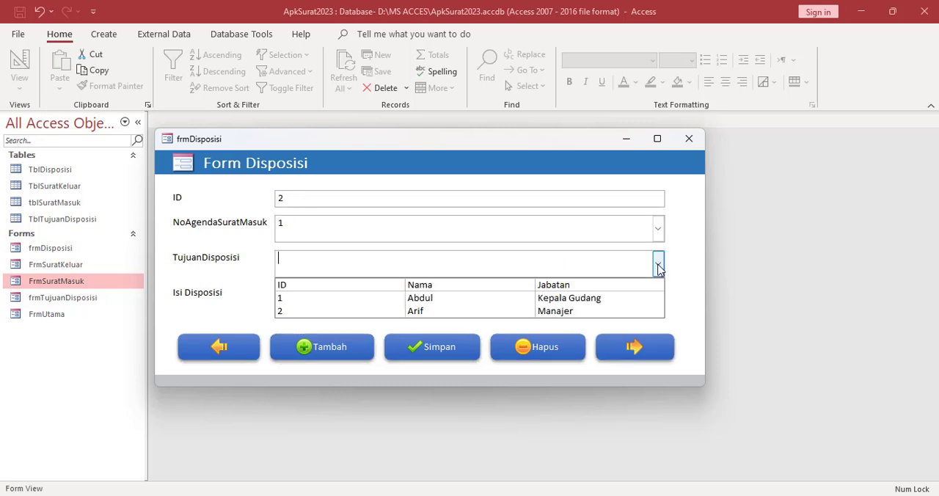
left_click(456, 310)
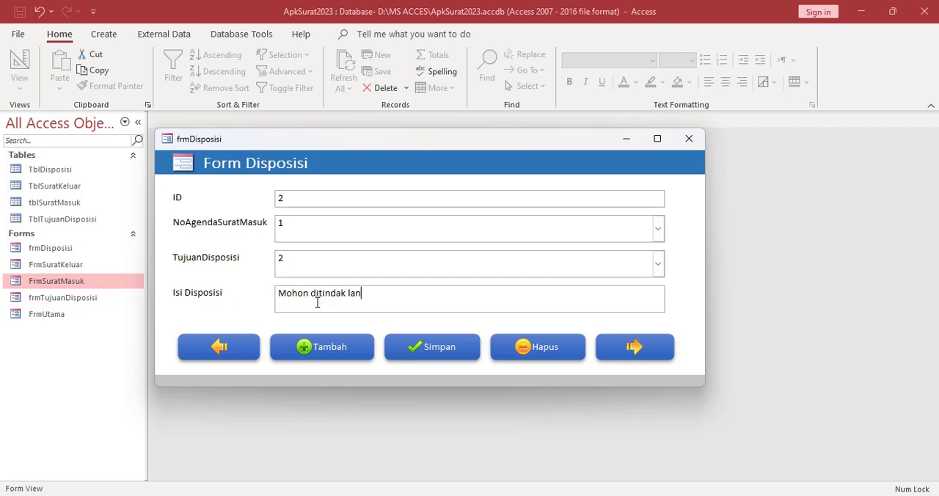
left_click(312, 339)
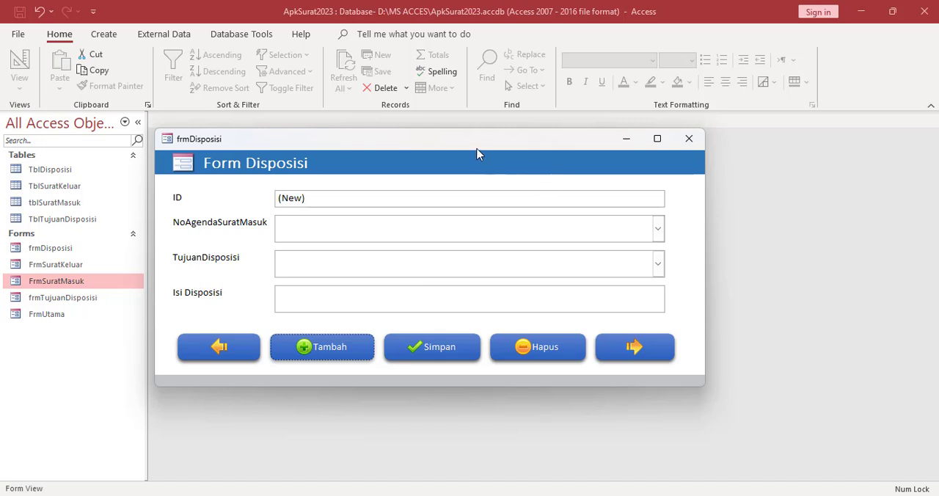
Reposition the frmDisposisi window and close the form, saving its design changes
left_click_drag(472, 146, 532, 143)
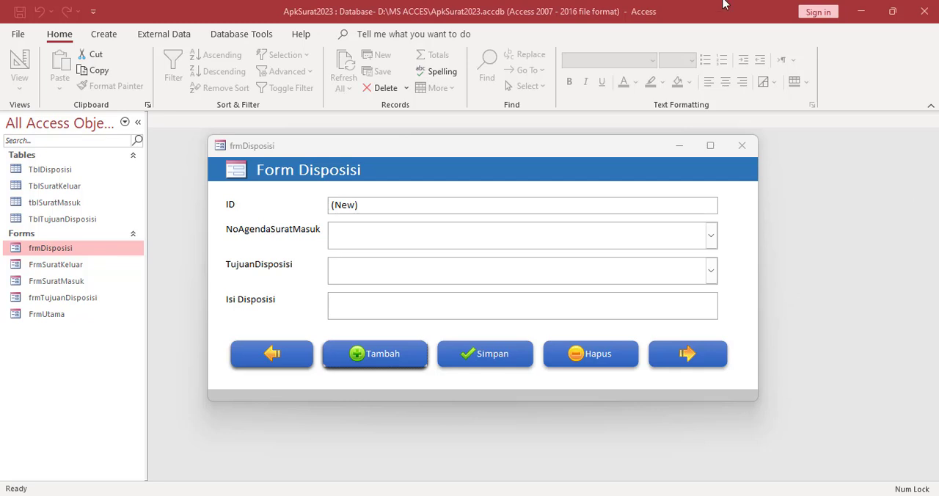
left_click(404, 152)
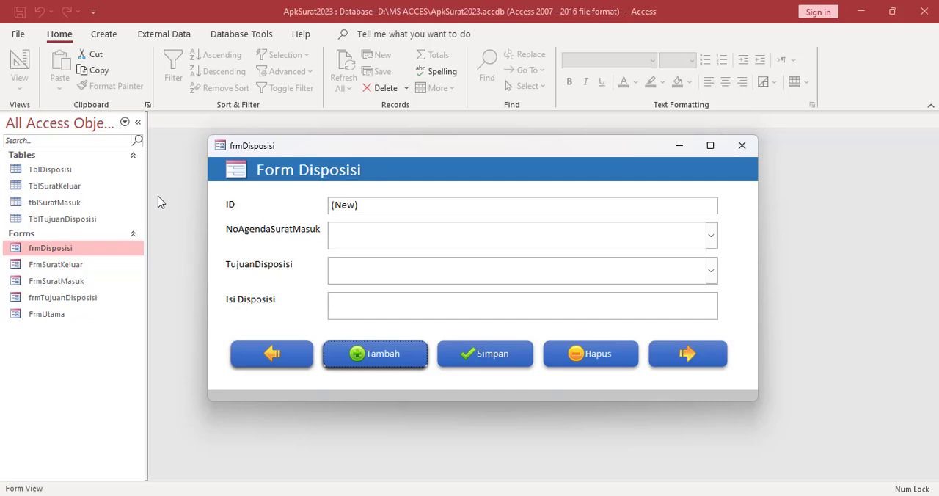
left_click(742, 146)
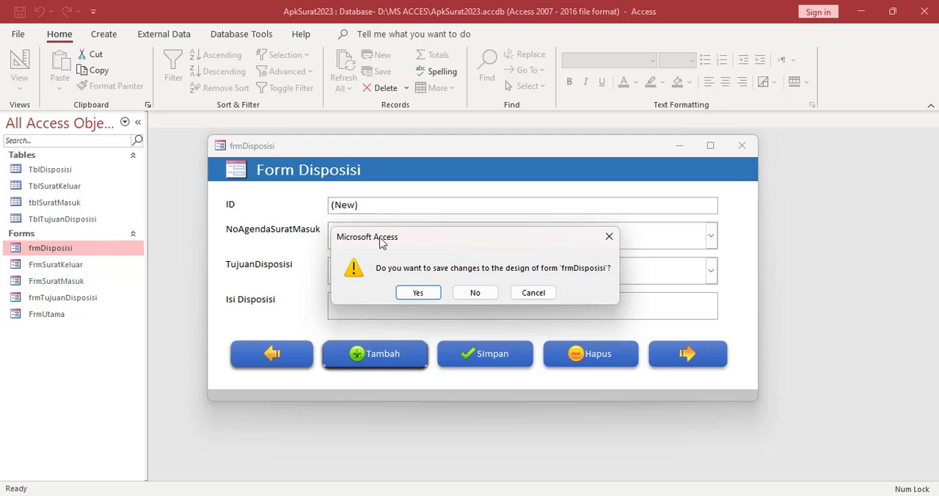
left_click(417, 292)
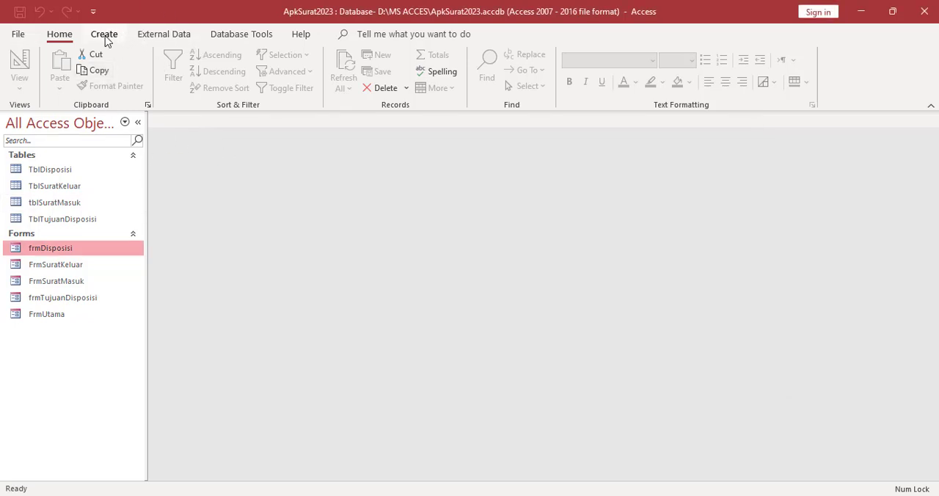
Open the Relationships window and add the TblDisposisi, tblSuratMasuk and TblTujuanDisposisi tables to it
left_click(215, 38)
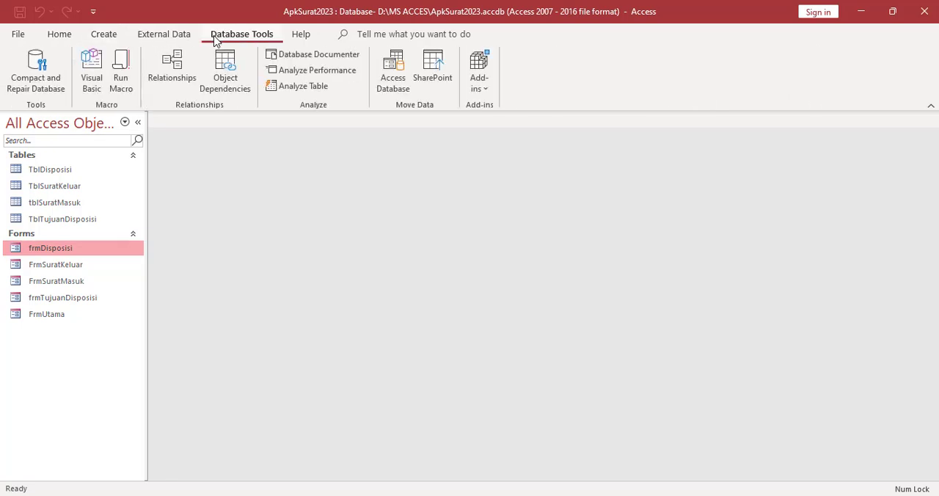
left_click(170, 51)
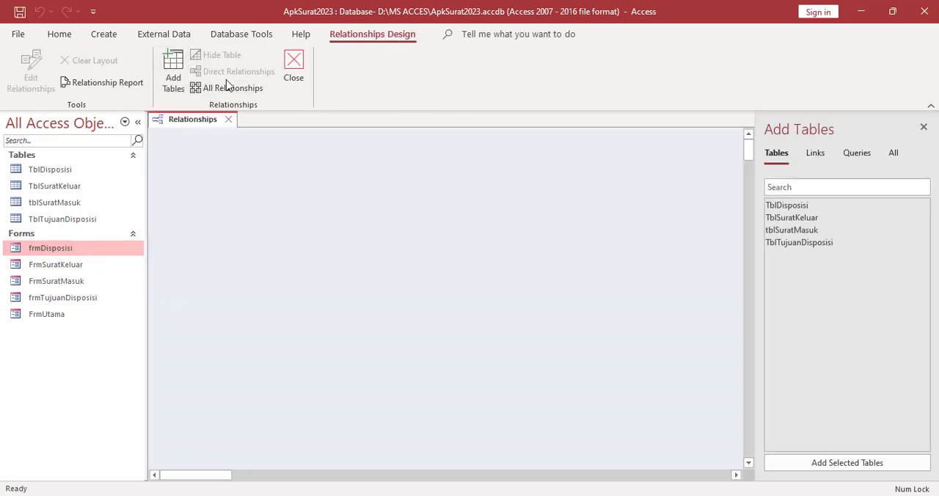
left_click(173, 69)
left_click(174, 67)
left_click(174, 67)
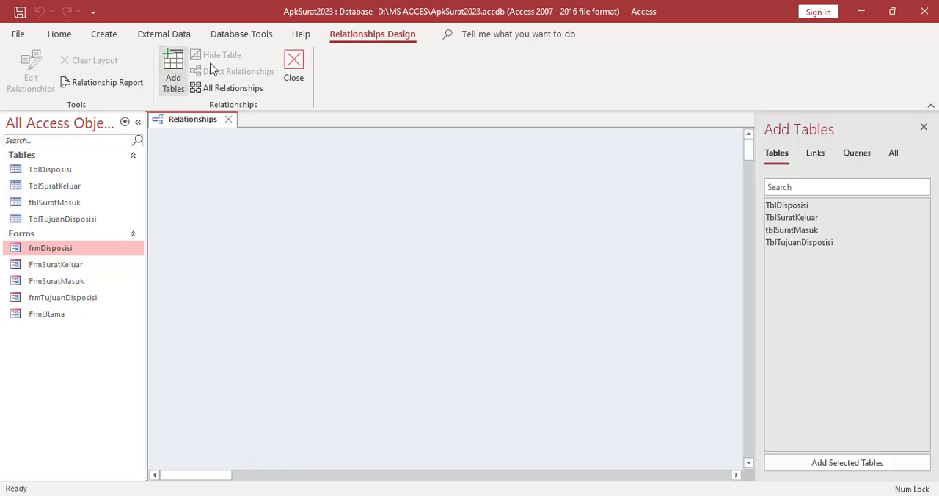
double_click(787, 208)
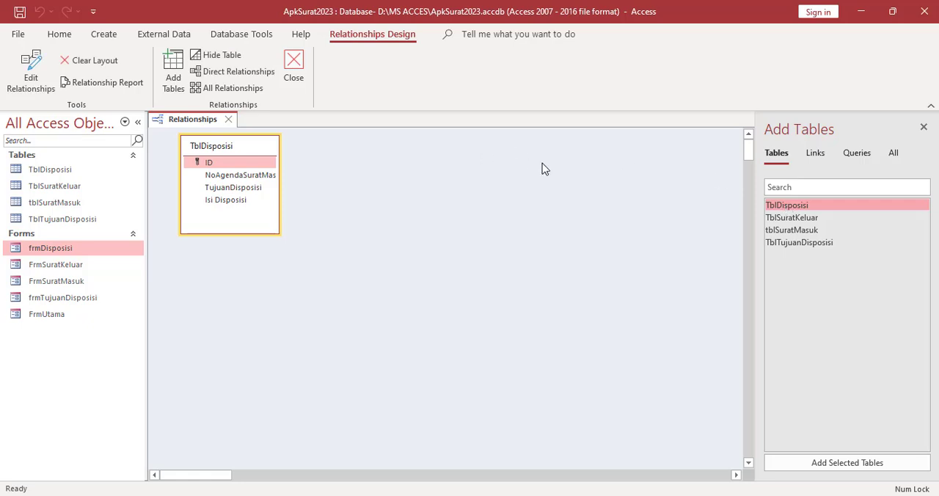
double_click(794, 231)
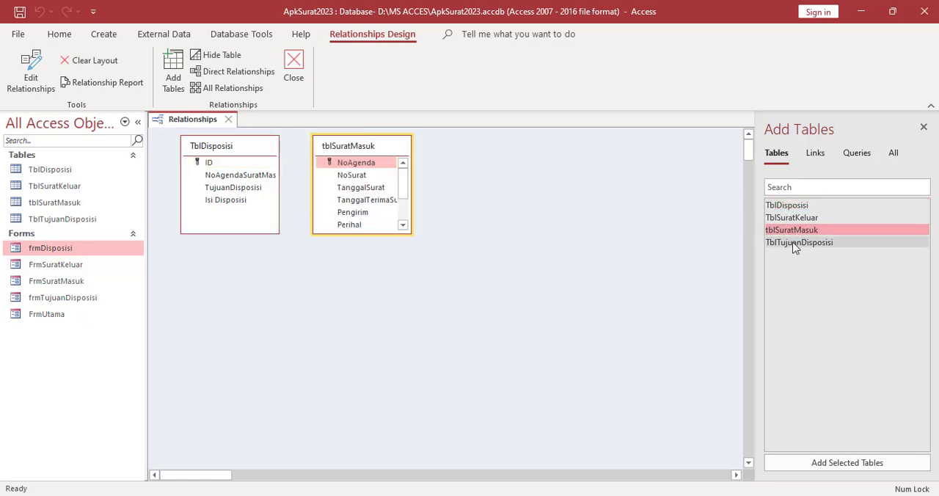
double_click(796, 244)
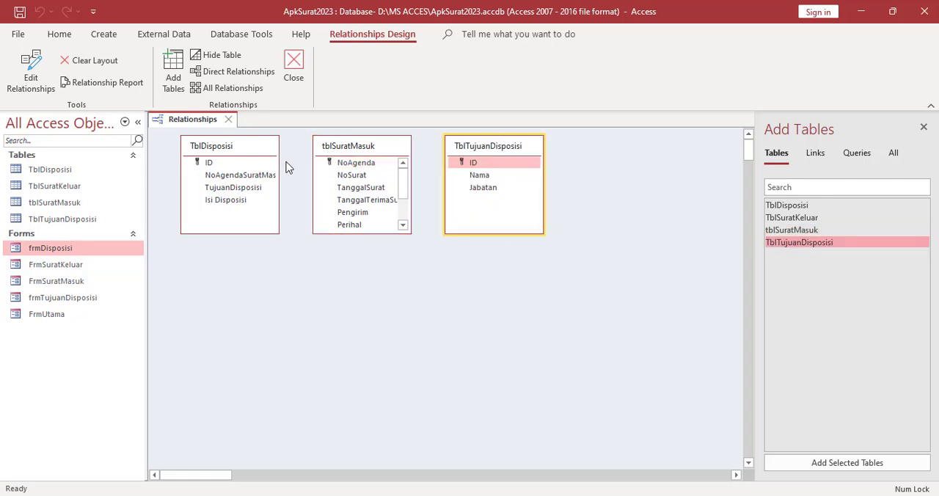
Arrange the relationship diagram so that TblDisposisi sits between tblSuratMasuk and TblTujuanDisposisi
left_click_drag(237, 151, 361, 312)
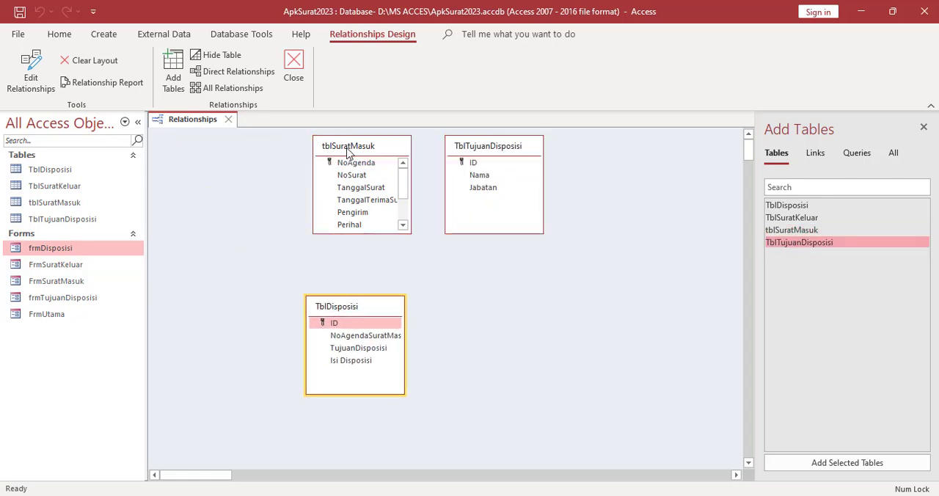
left_click_drag(348, 151, 187, 171)
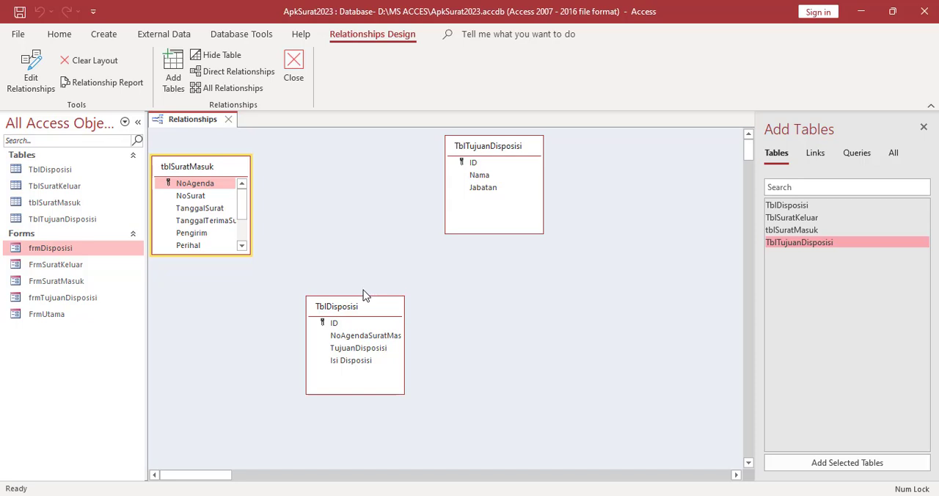
left_click_drag(357, 307, 363, 212)
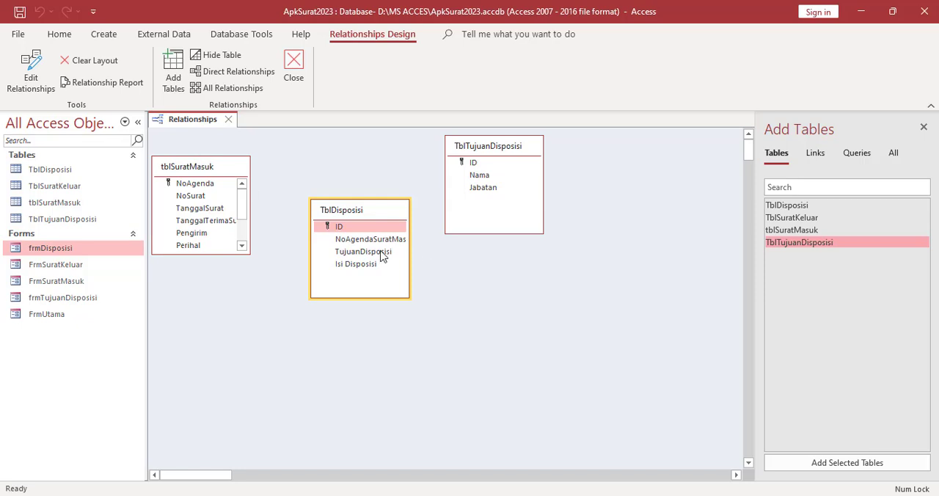
Relate NoAgenda in tblSuratMasuk to NoAgendaSuratMasuk in TblDisposisi, and ID in TblTujuanDisposisi to TujuanDisposisi in TblDisposisi, without enforcing referential integrity
left_click(341, 245)
mouse_move(341, 248)
left_mouse_down()
mouse_move(214, 191)
mouse_move(337, 255)
mouse_move(347, 241)
left_mouse_up()
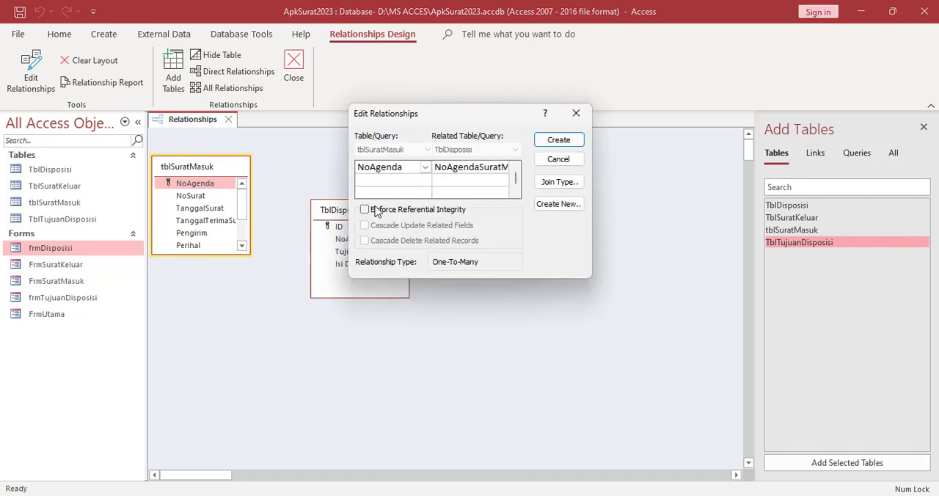
left_click(553, 145)
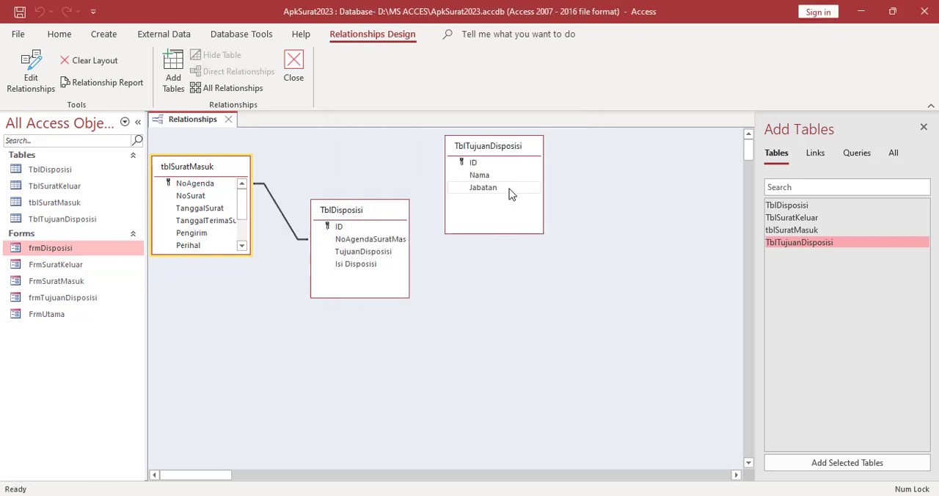
left_click(475, 162)
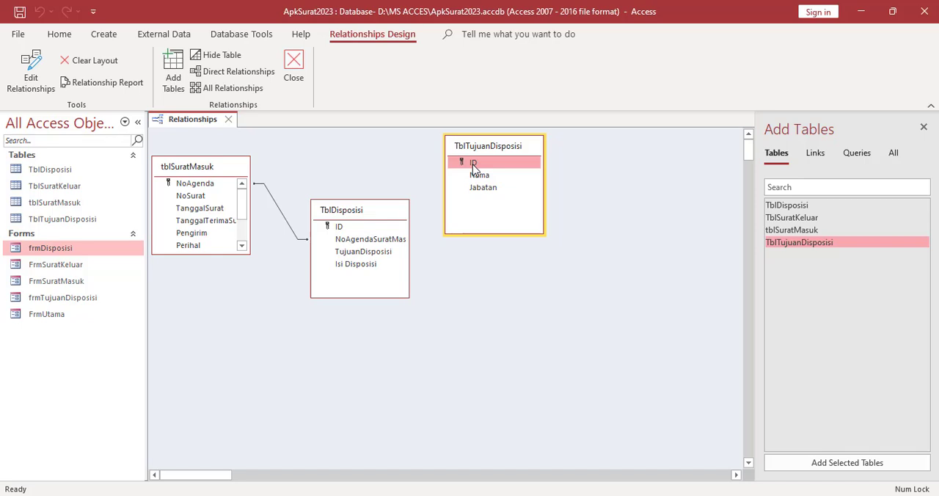
left_click_drag(472, 164, 383, 255)
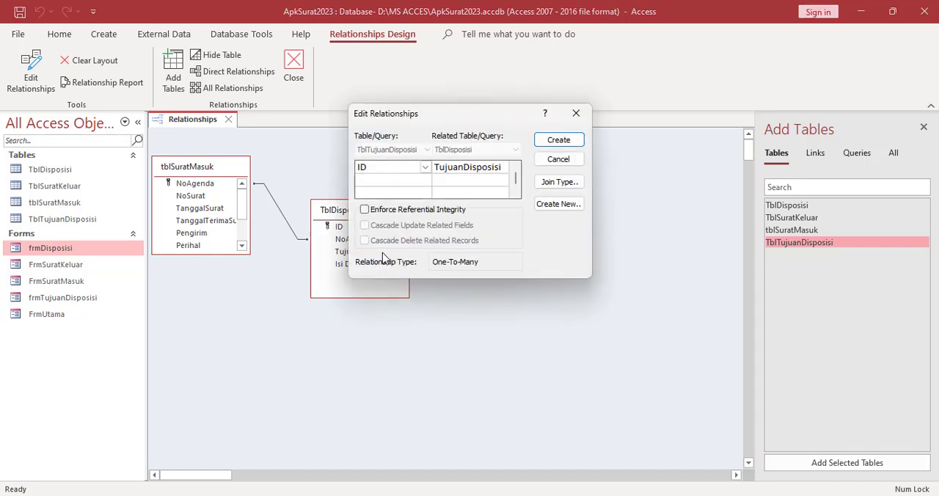
left_click(557, 140)
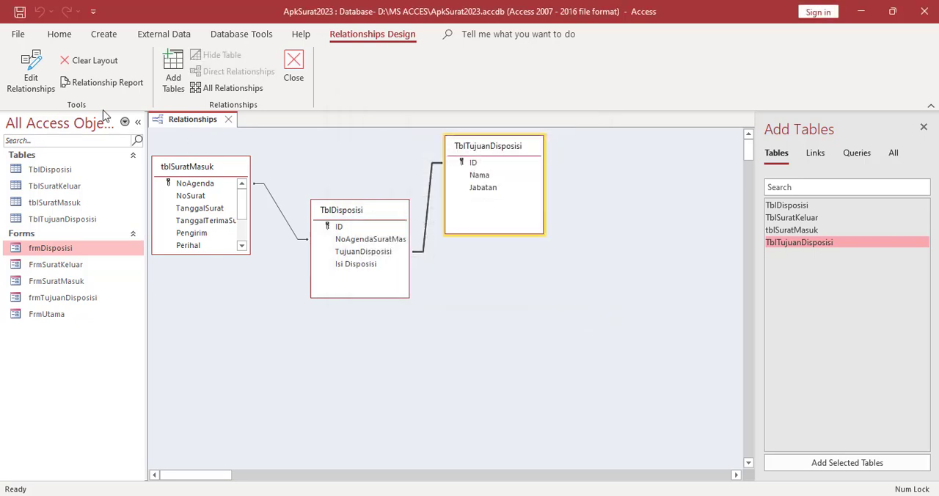
Close the Relationships window
right_click(201, 123)
left_click(225, 187)
left_click(229, 120)
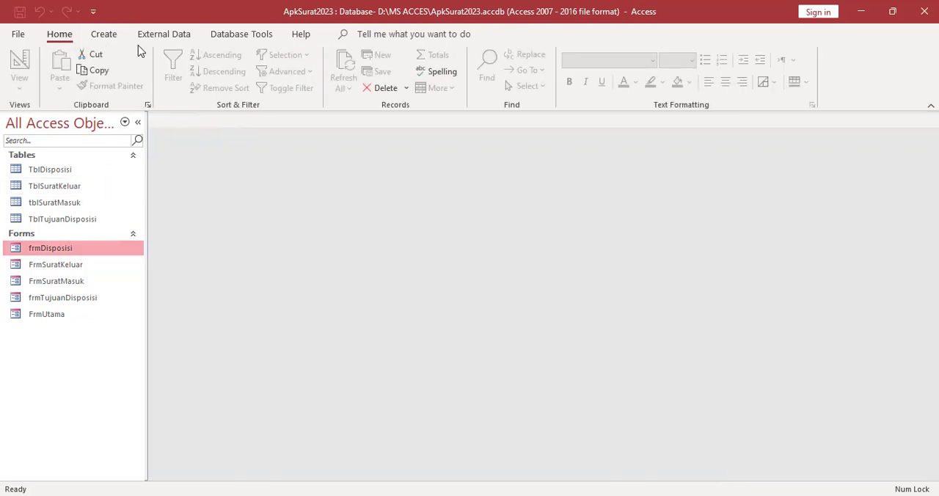
Create a new query in Design View and add the TblDisposisi, tblSuratMasuk and TblTujuanDisposisi tables to it
left_click(102, 37)
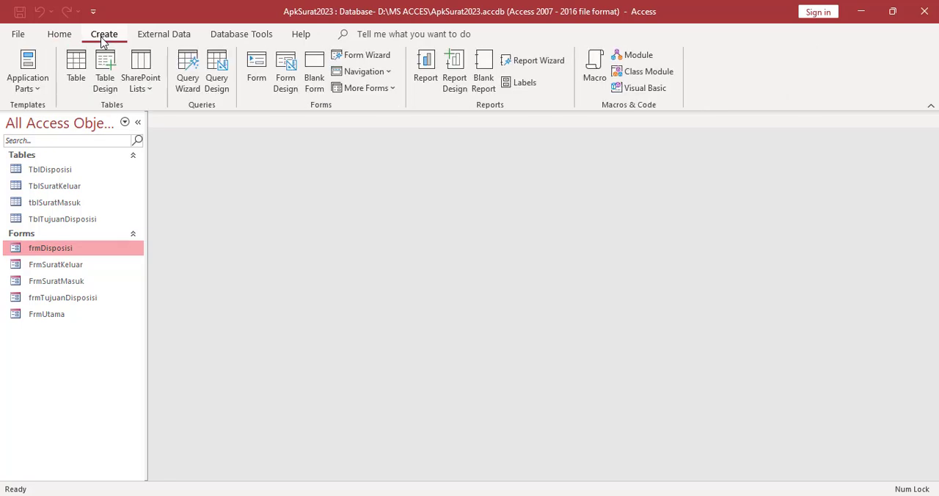
left_click(217, 74)
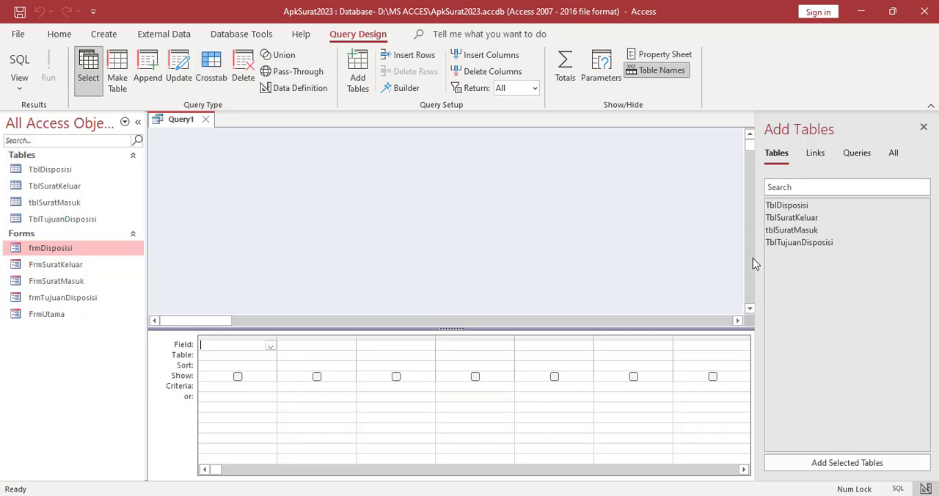
double_click(786, 208)
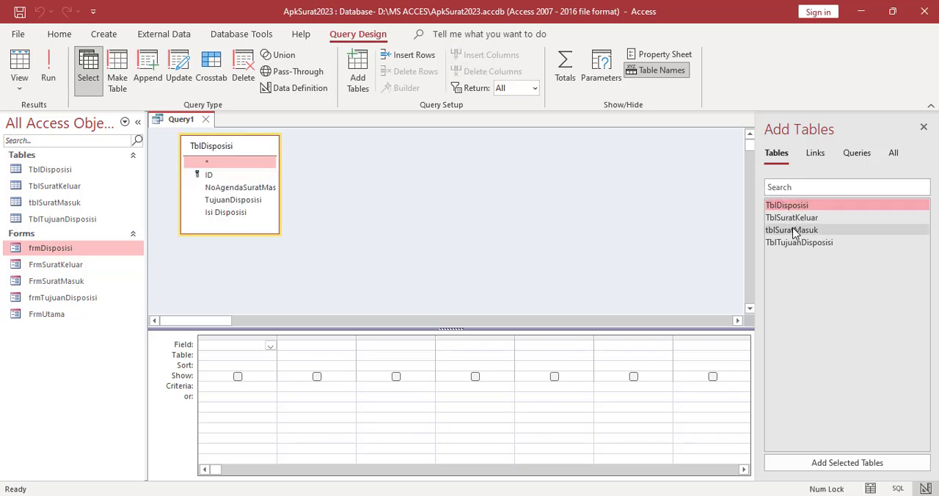
double_click(792, 231)
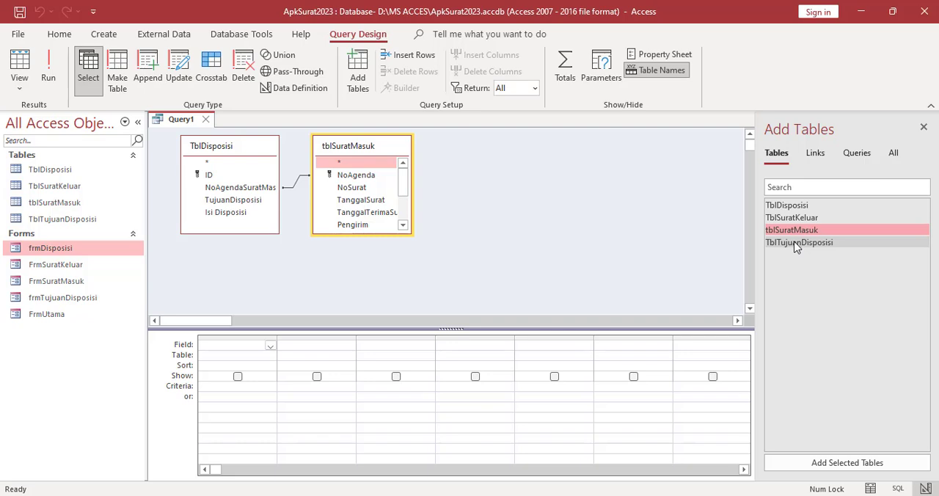
double_click(796, 245)
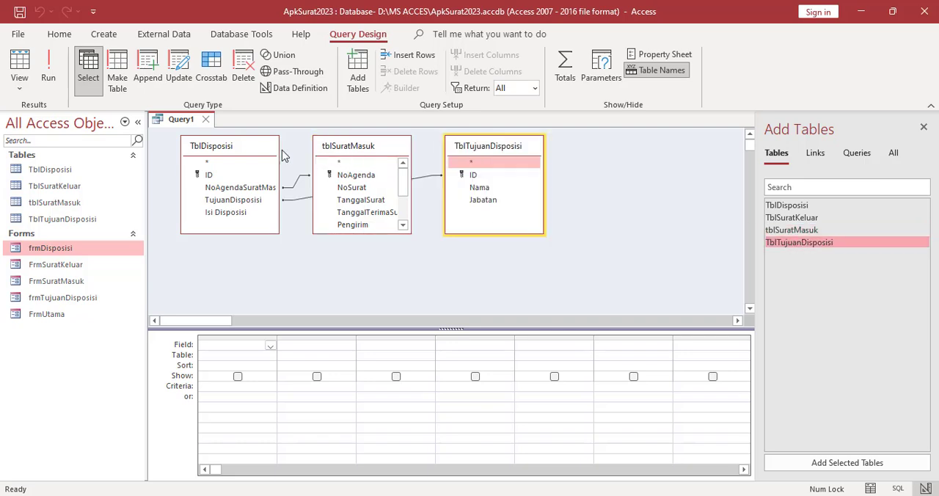
Arrange the query's table diagram so that TblDisposisi sits between tblSuratMasuk and TblTujuanDisposisi
left_click_drag(344, 154, 228, 227)
left_click_drag(227, 153, 353, 211)
left_click_drag(244, 221, 219, 165)
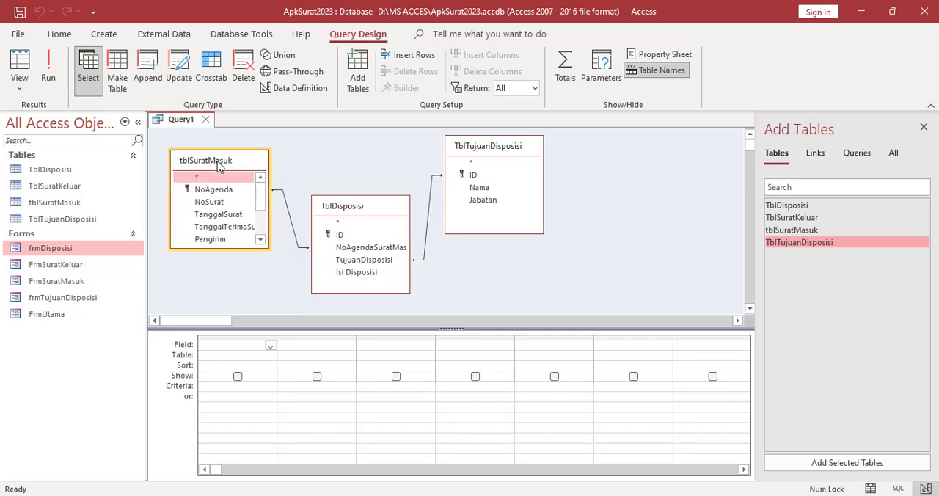
left_click_drag(345, 211, 334, 172)
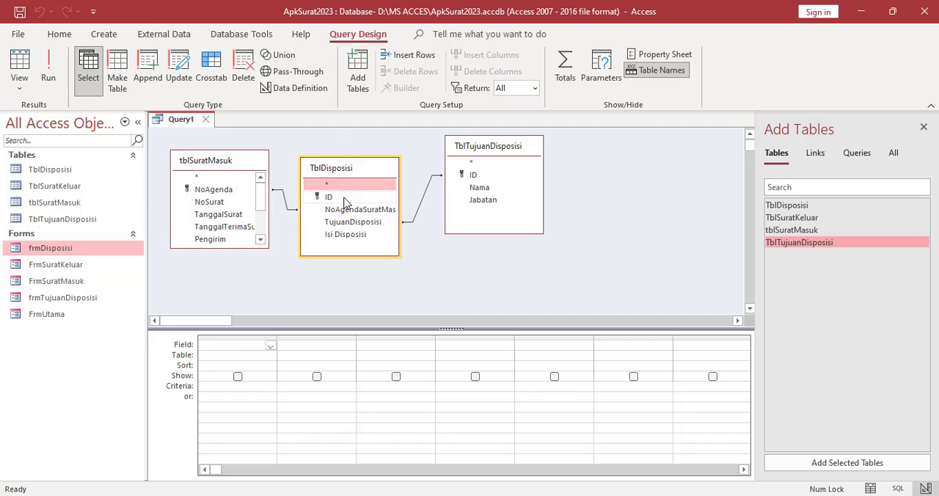
Add ID and NoAgendaSuratMasuk from TblDisposisi, plus NoSurat, TanggalSurat, TanggalTerimaSurat, Pengirim and Perihal from tblSuratMasuk, to the query grid
double_click(345, 198)
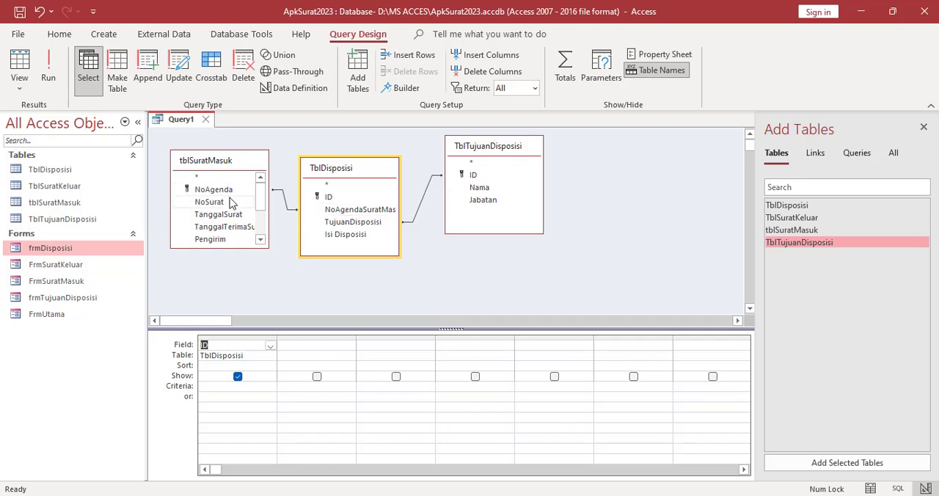
double_click(339, 210)
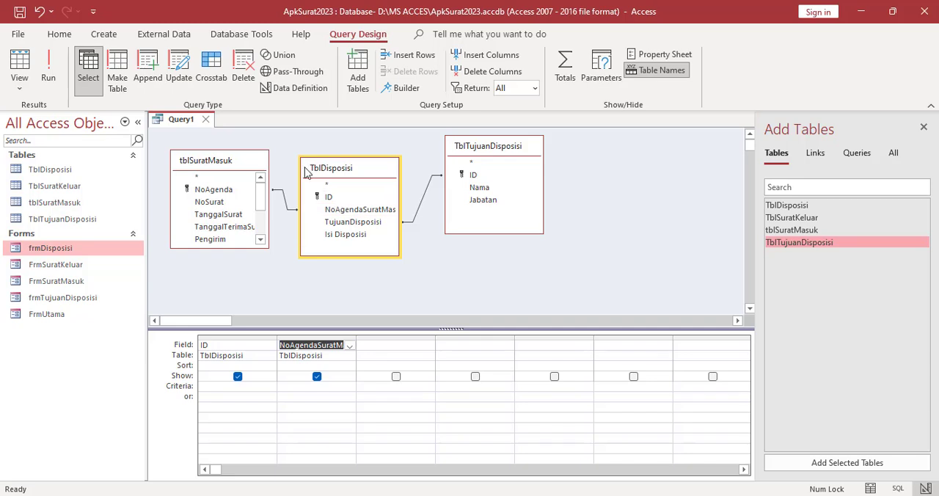
double_click(213, 202)
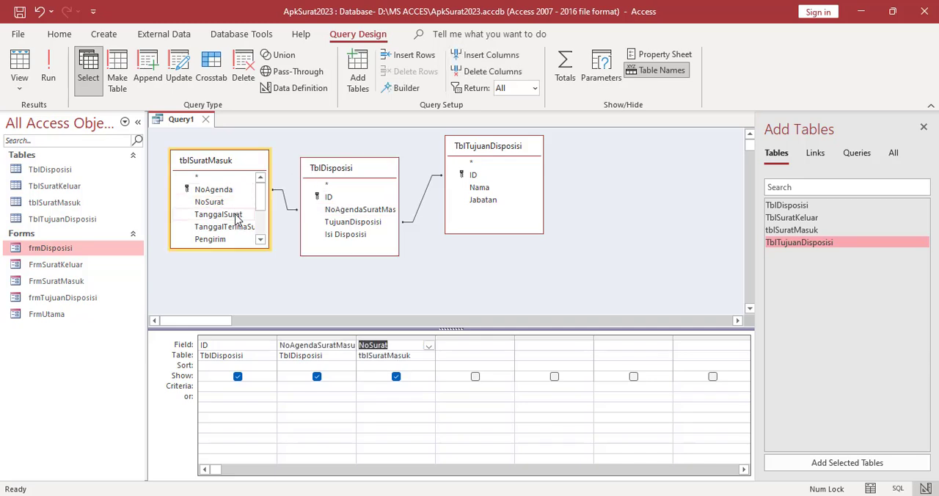
double_click(236, 215)
double_click(231, 228)
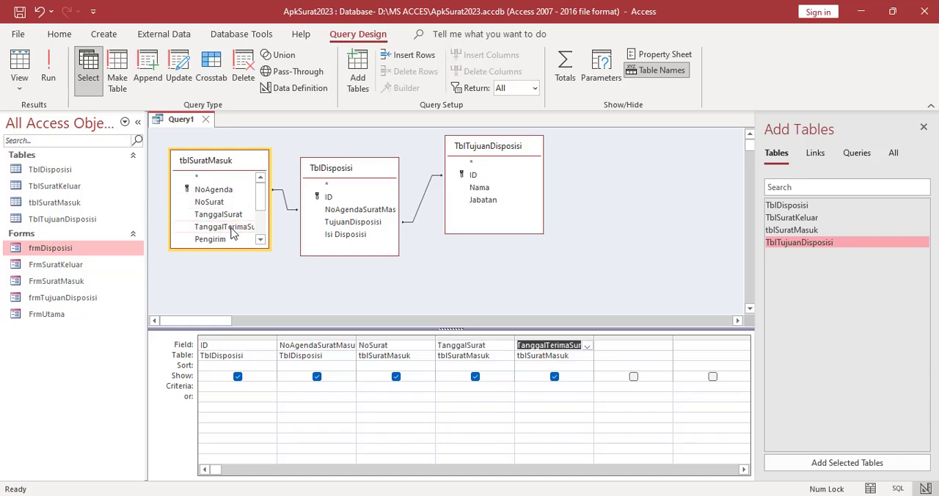
left_click_drag(234, 251, 234, 291)
double_click(224, 243)
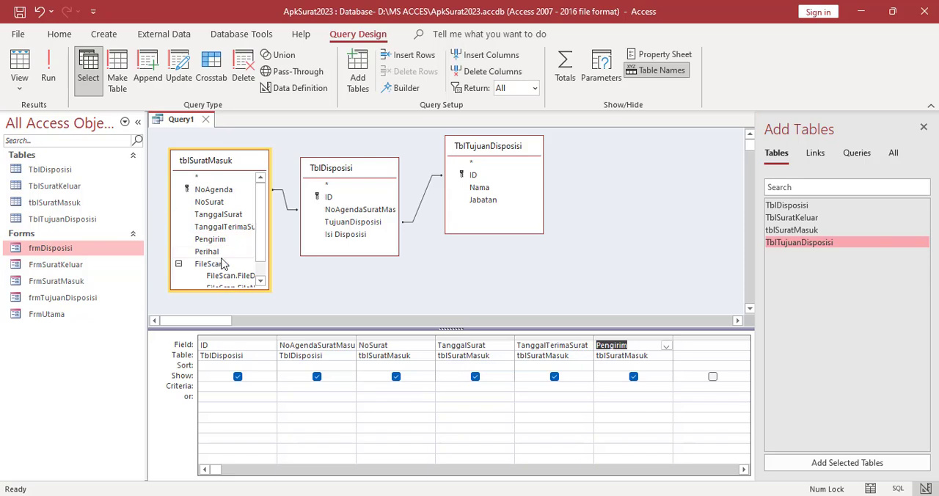
double_click(210, 251)
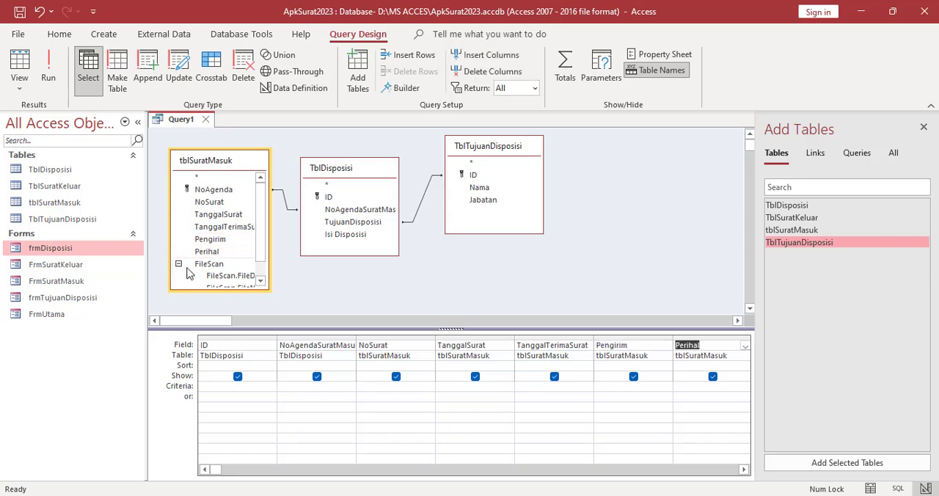
Add TujuanDisposisi and Isi Disposisi from TblDisposisi, plus Nama and Jabatan from TblTujuanDisposisi, to the query grid
left_click(341, 227)
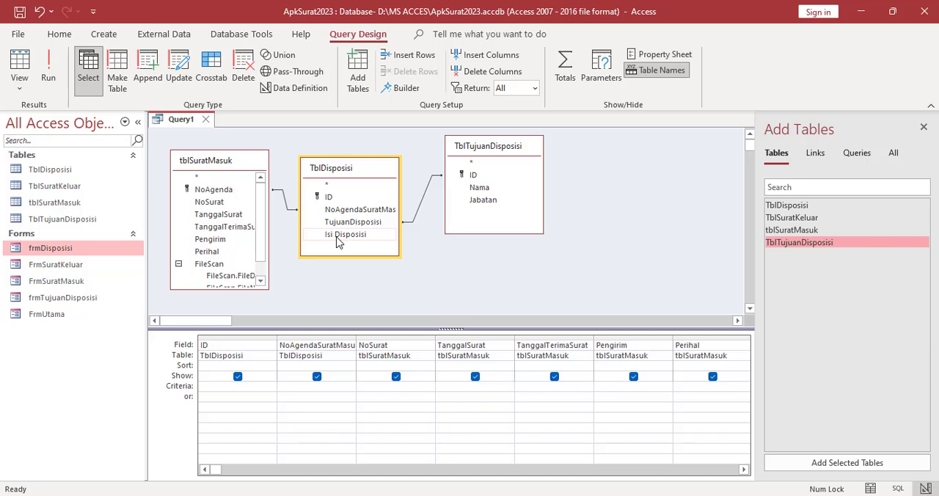
left_click(488, 189)
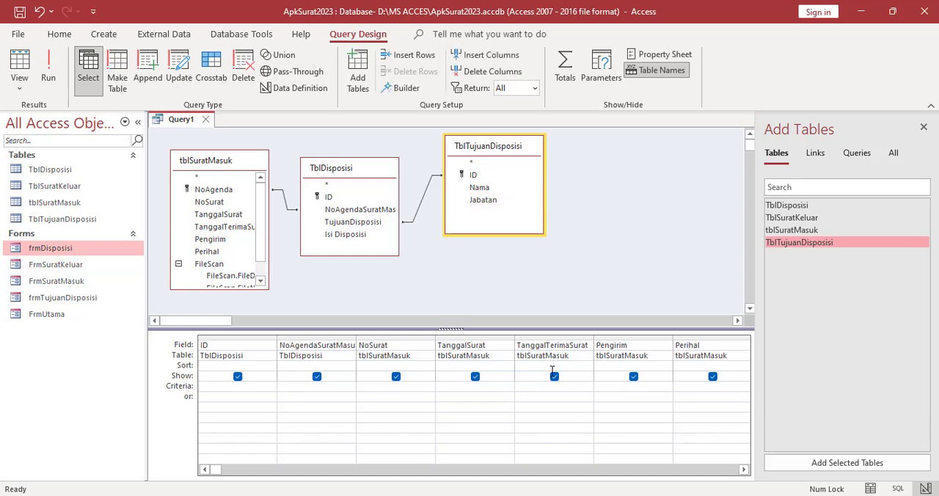
left_click(743, 470)
left_click(744, 470)
left_click(744, 470)
left_click(744, 469)
left_click(744, 469)
left_click(743, 470)
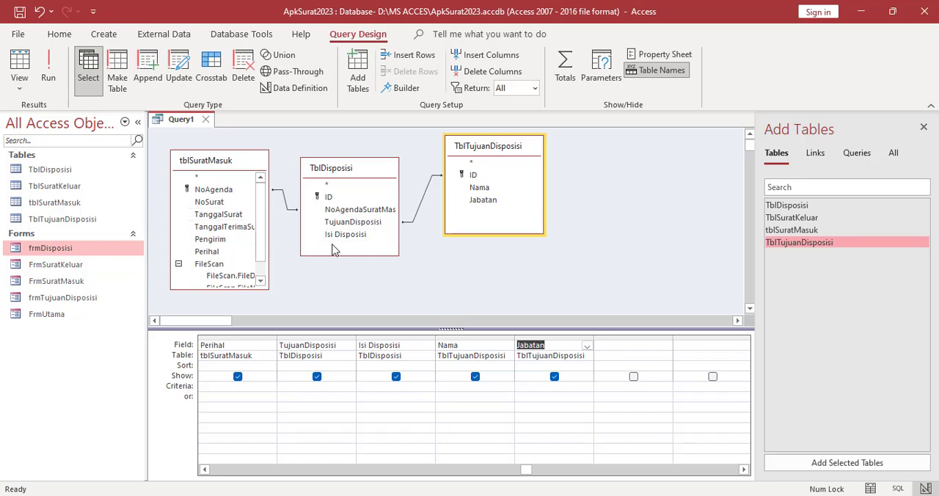
Save the query as QDisposisi
right_click(173, 120)
left_click(209, 130)
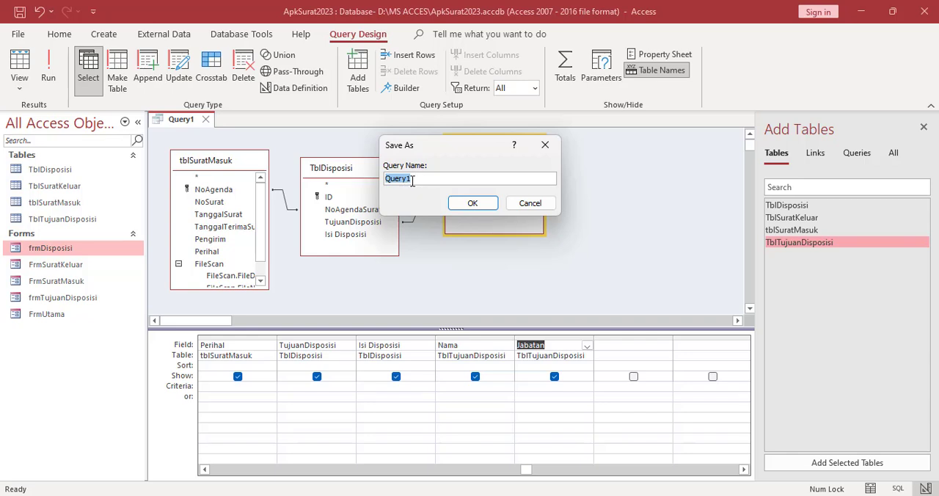
left_click(435, 181)
left_click(473, 203)
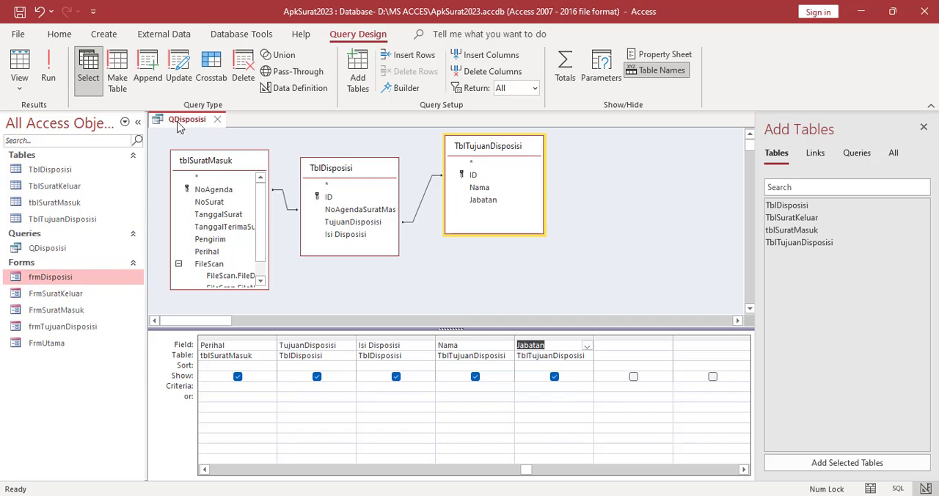
Review the QDisposisi query's records in Datasheet View and close the query
right_click(177, 122)
left_click(209, 234)
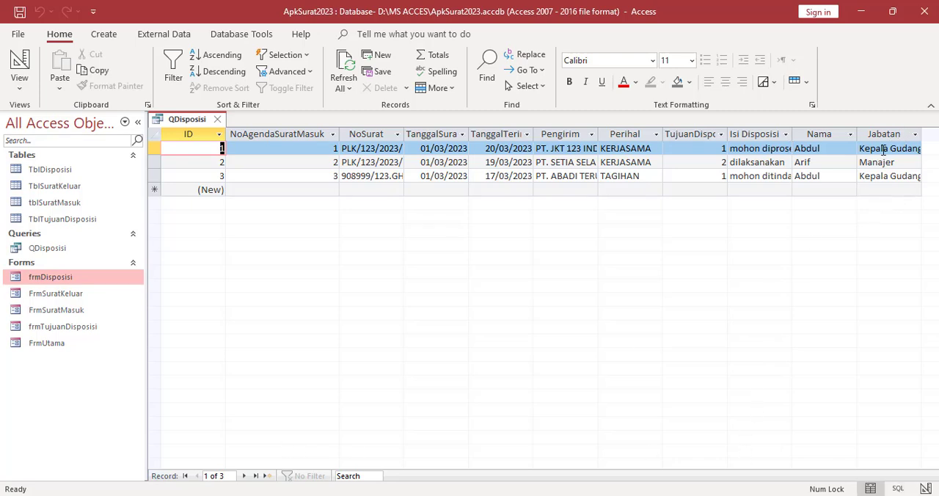
left_click(194, 120)
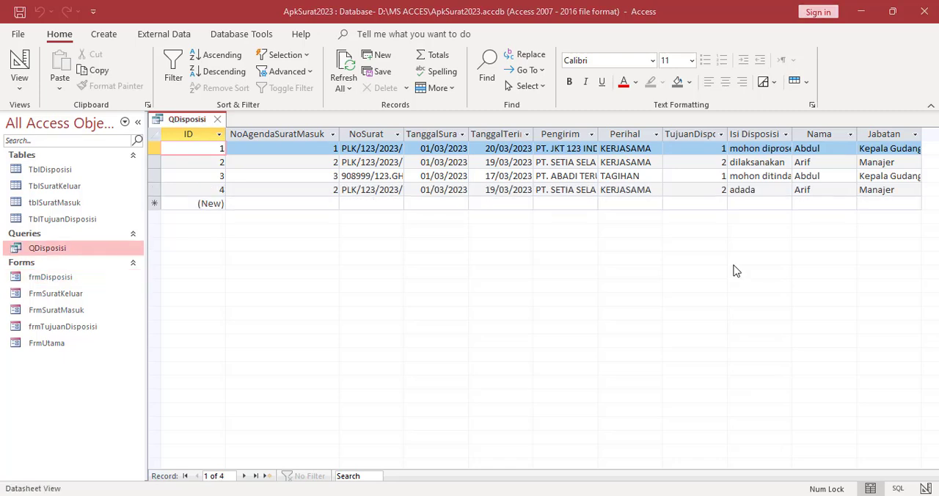
left_click(218, 120)
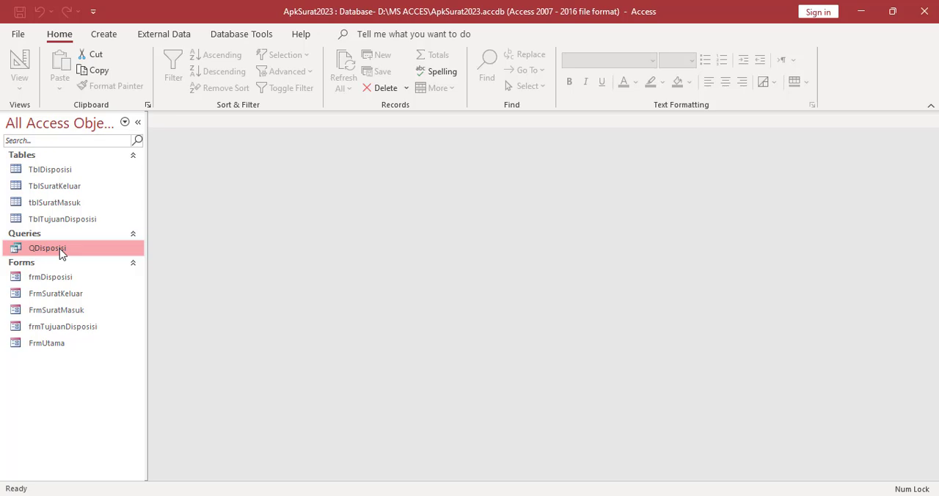
Create a report from the QDisposisi query, hide its property sheet and switch the report to Design View
left_click(108, 37)
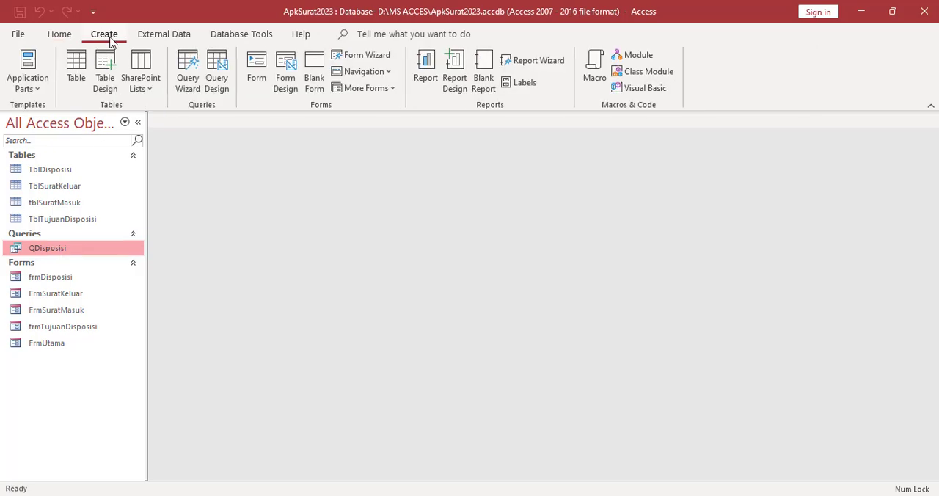
left_click(430, 77)
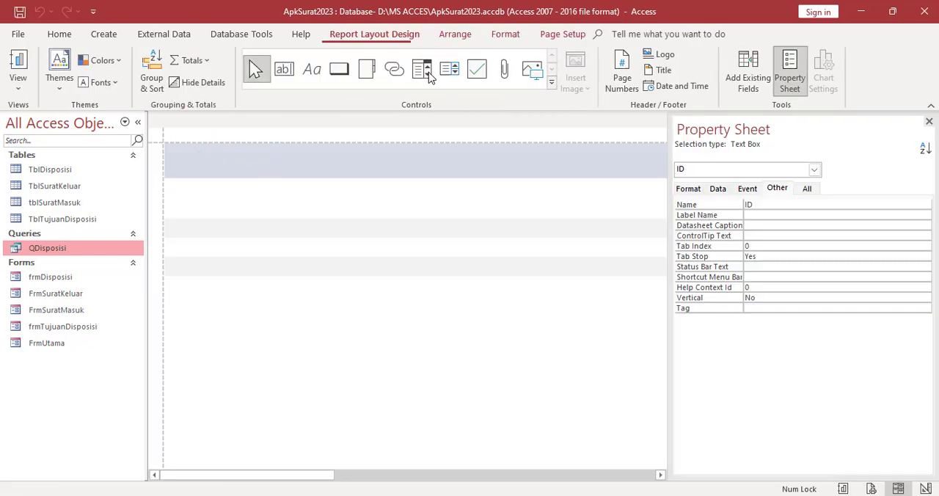
left_click(928, 121)
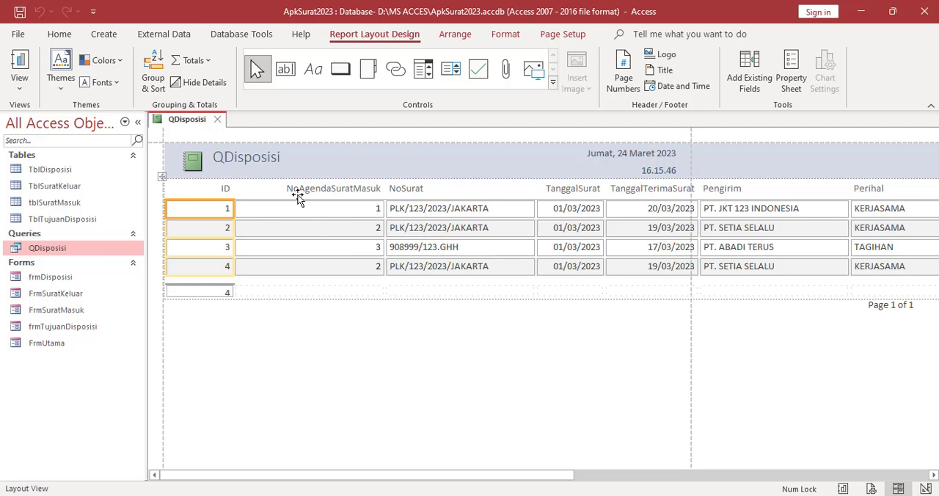
right_click(176, 127)
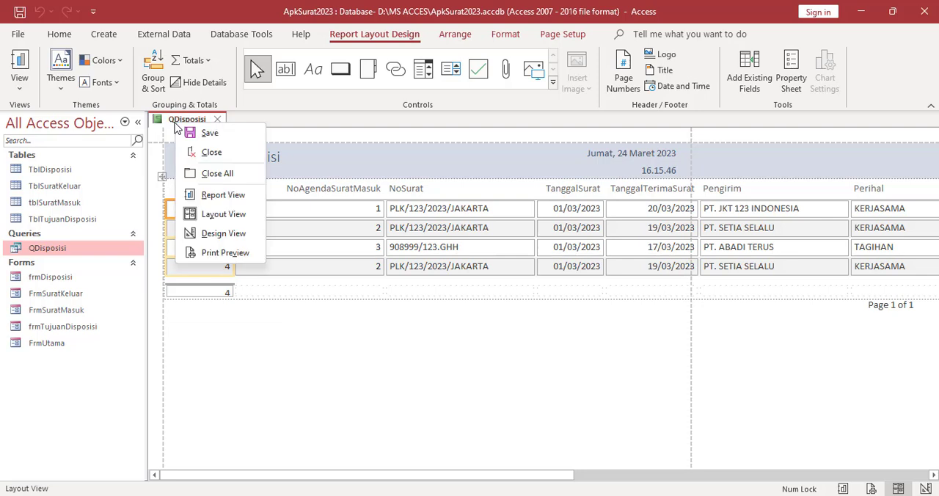
left_click(224, 234)
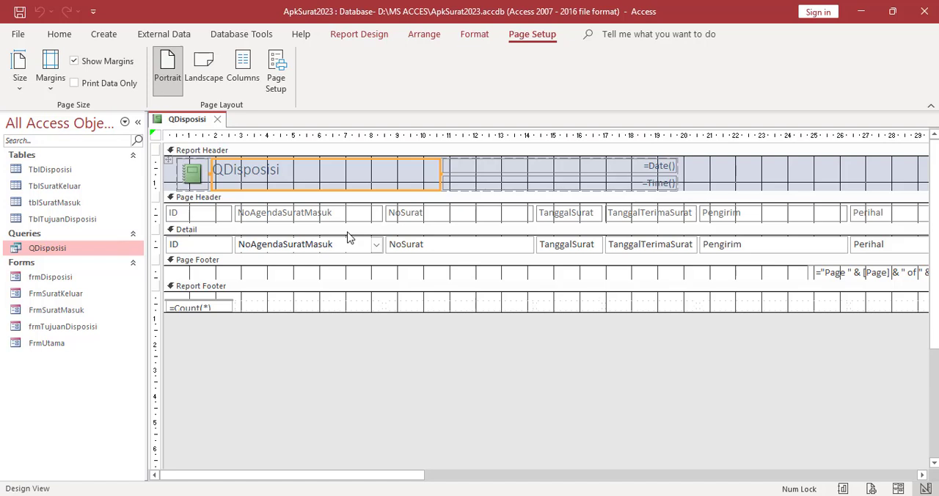
Change the title in the report header to "Lembar Disposisi"
left_click(298, 179)
left_click_drag(297, 174, 213, 170)
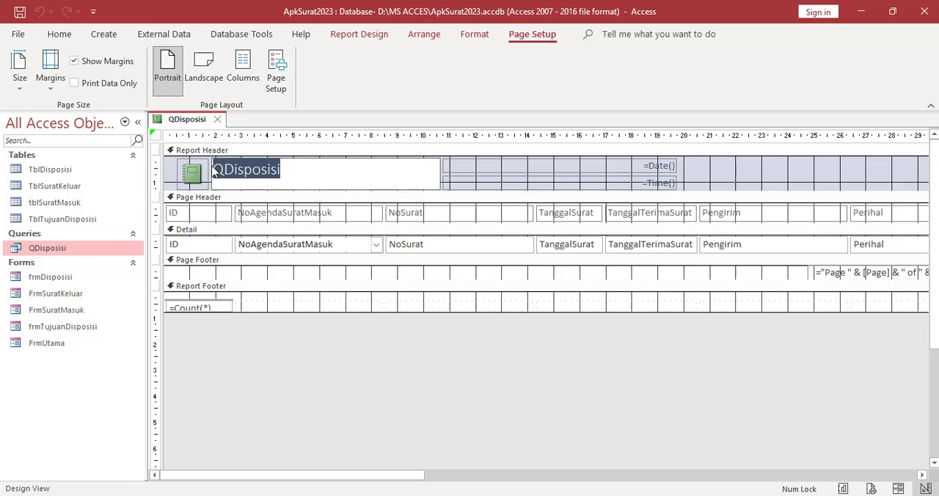
type("Lembar ")
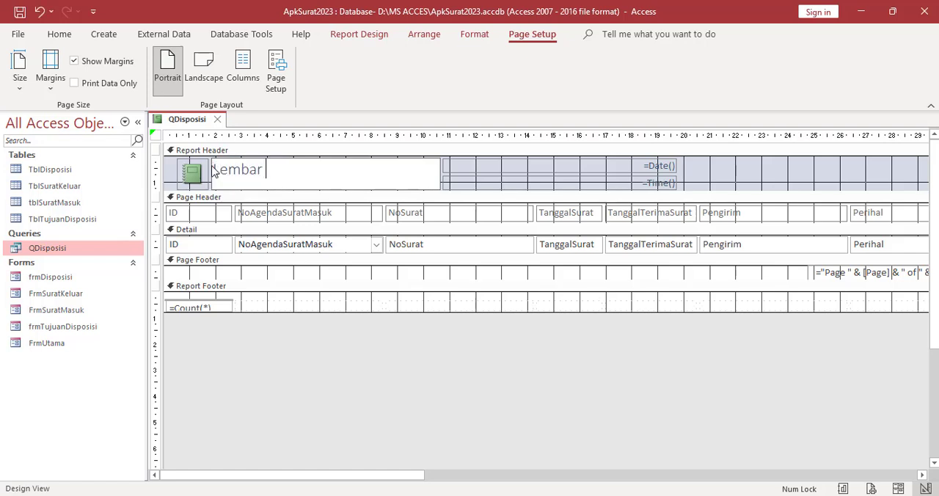
type("Disposisi")
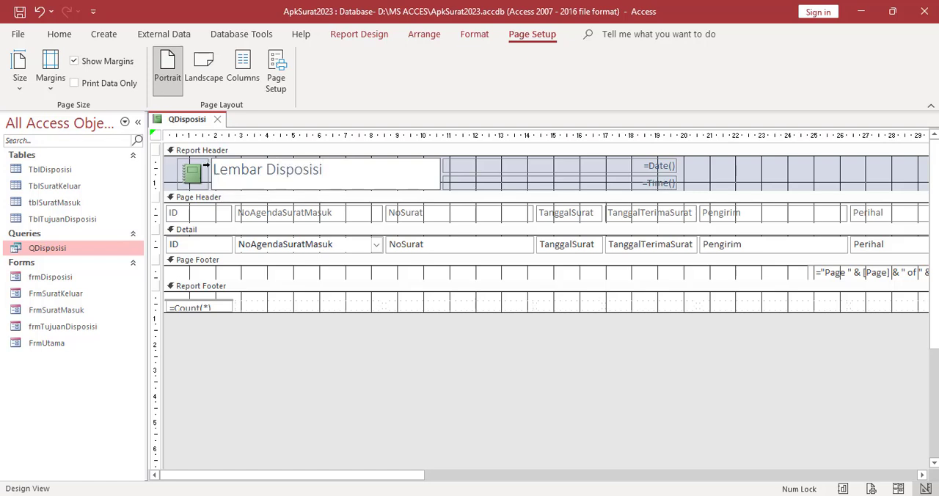
left_click(268, 279)
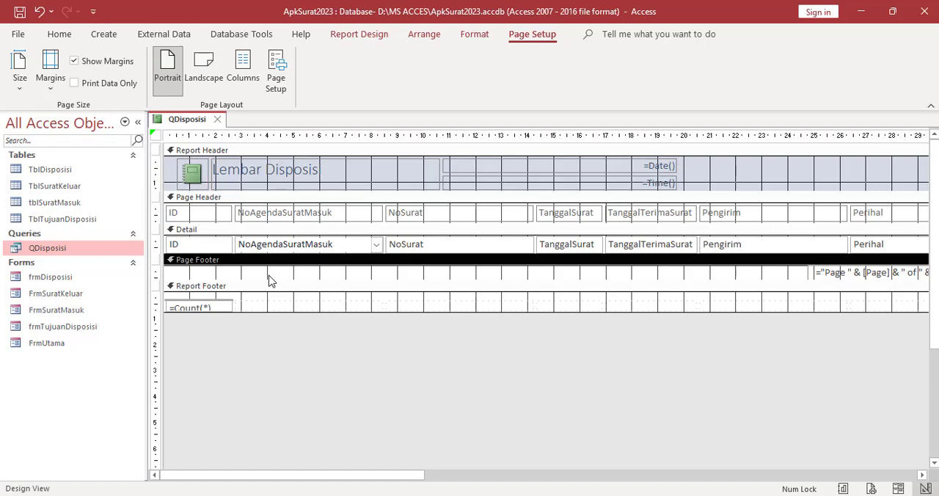
double_click(322, 171)
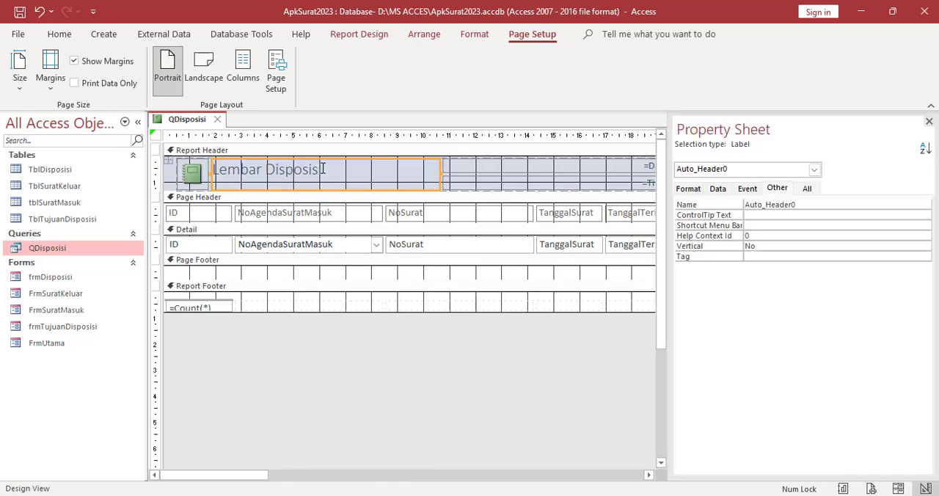
left_click(323, 169)
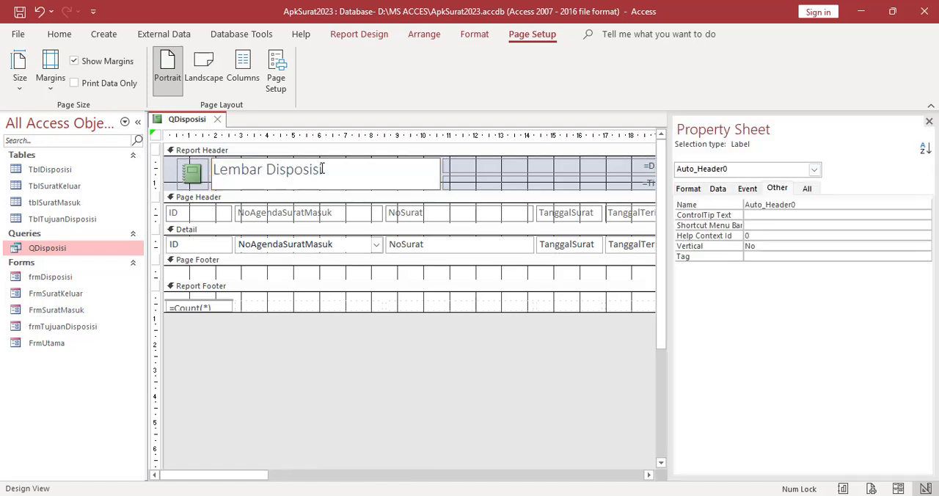
left_click(331, 276)
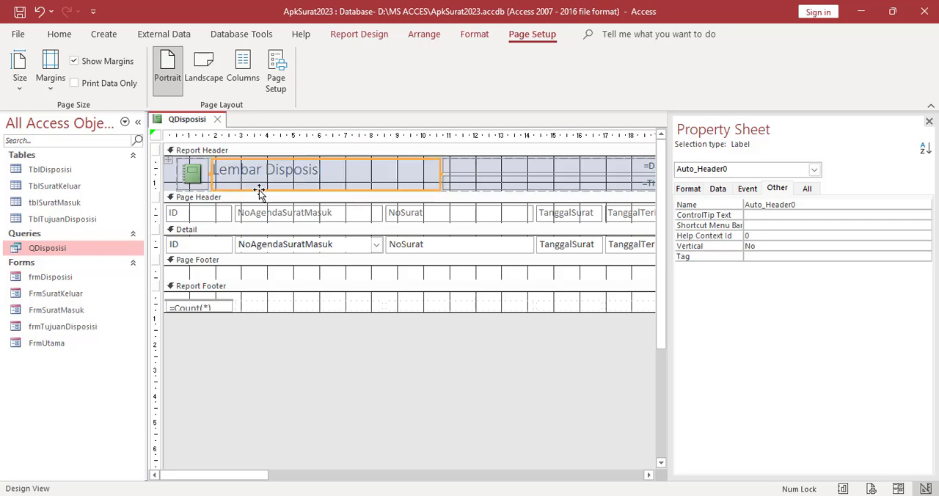
Save the report under the name RDisposisi
right_click(180, 126)
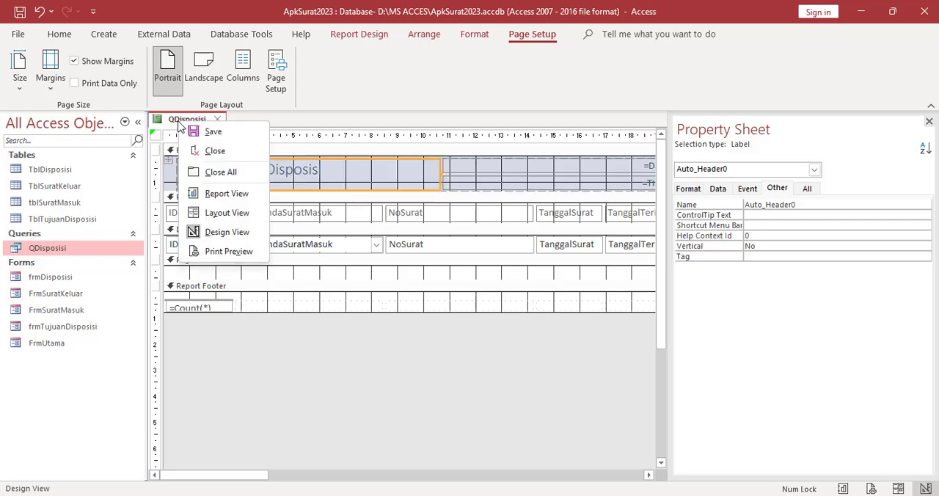
left_click(210, 132)
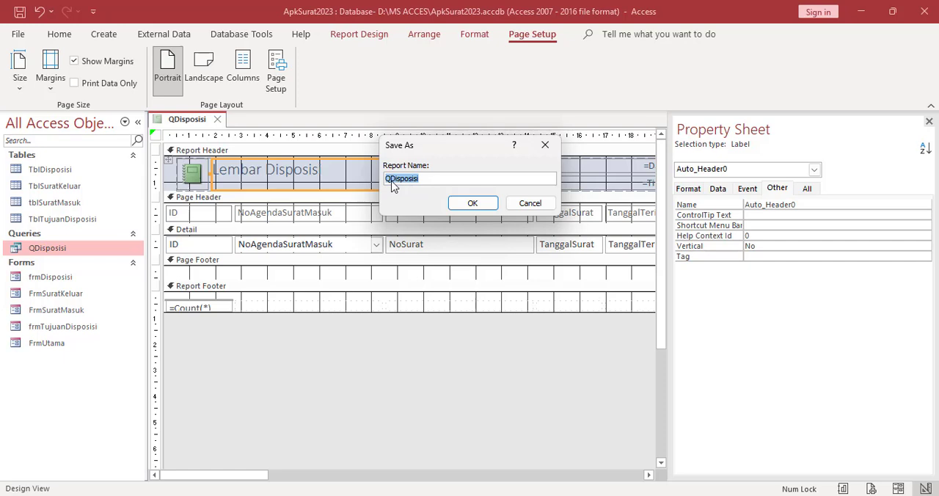
left_click(389, 181)
key("BackSpace")
type("R")
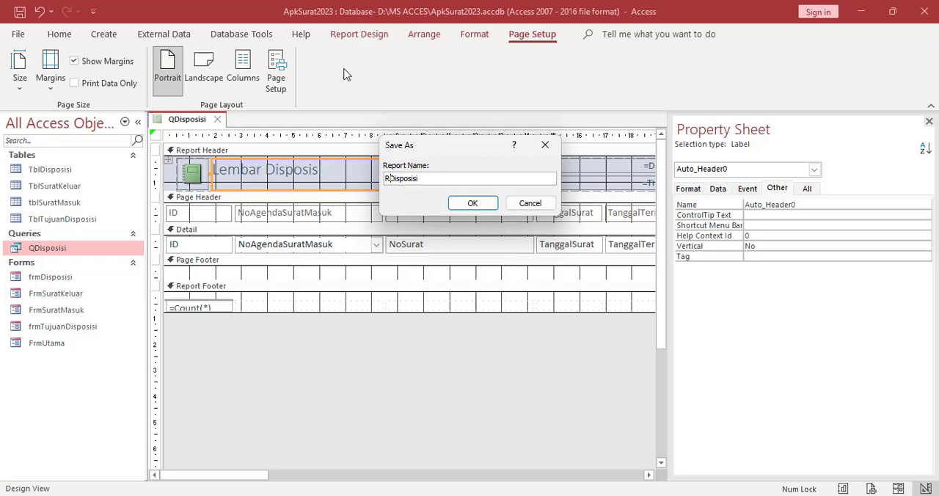
left_click(462, 205)
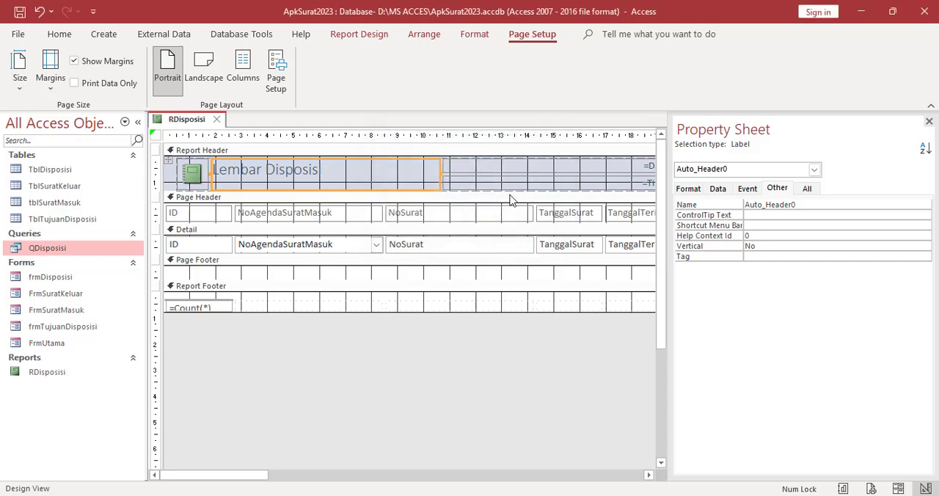
Hide the property sheet and remove the control layout from all controls of the report
left_click(929, 122)
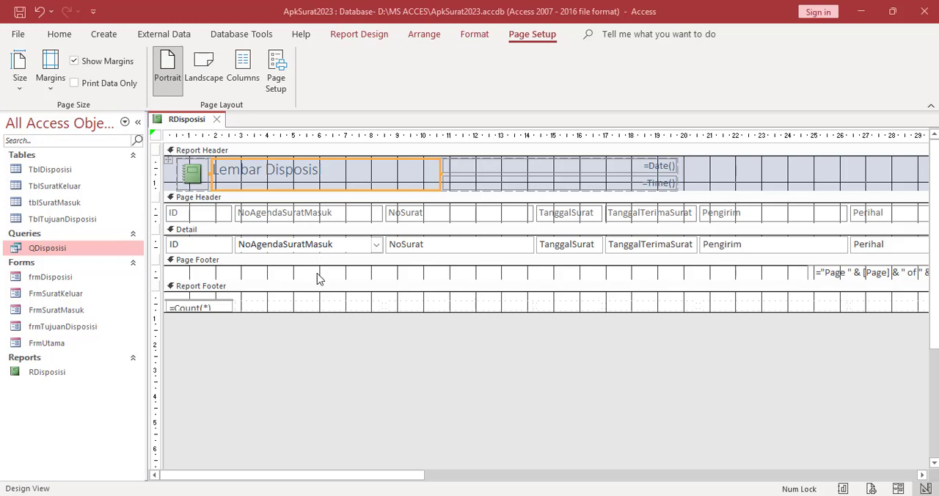
key("ctrl+a")
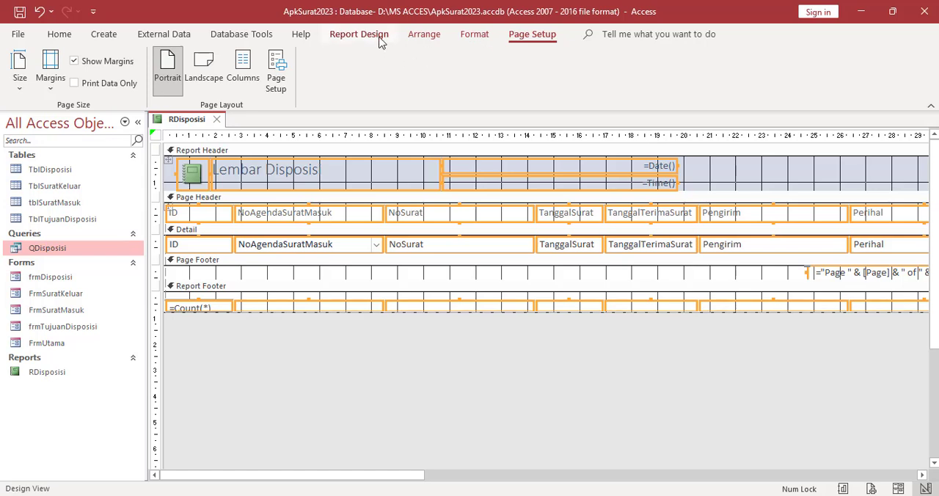
left_click(437, 35)
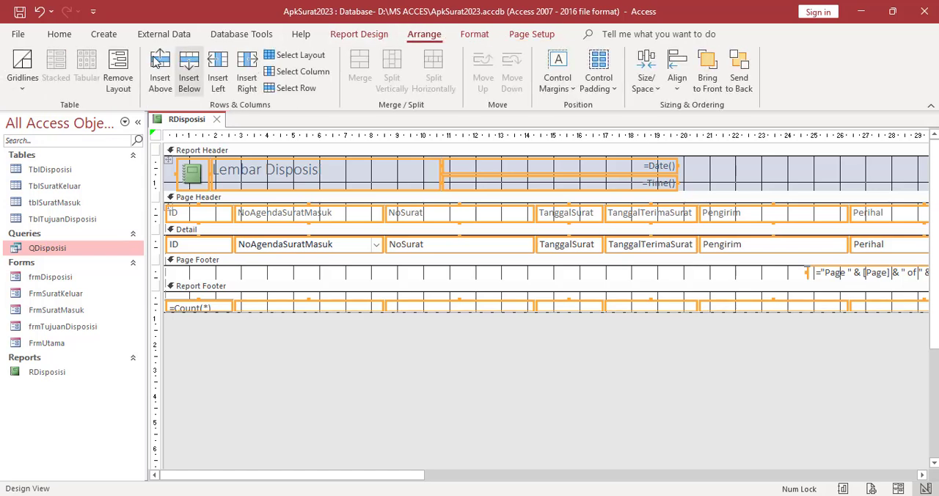
left_click(126, 71)
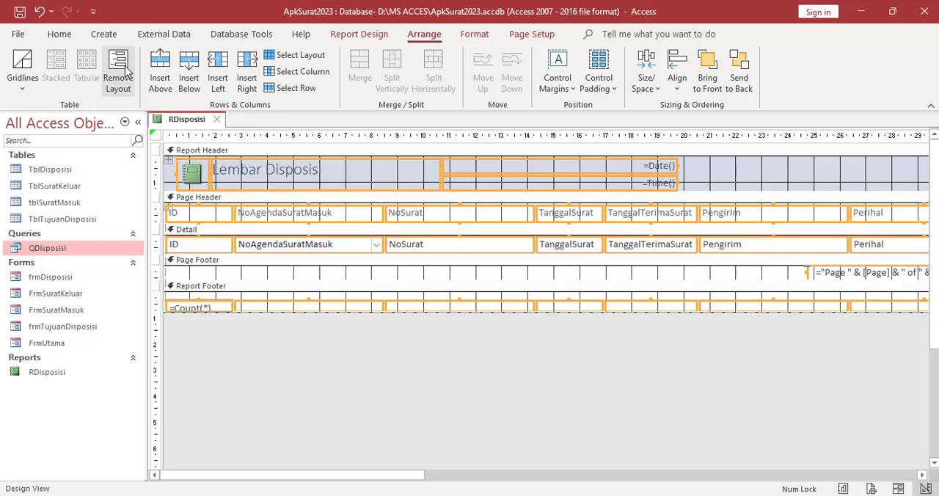
left_click(490, 299)
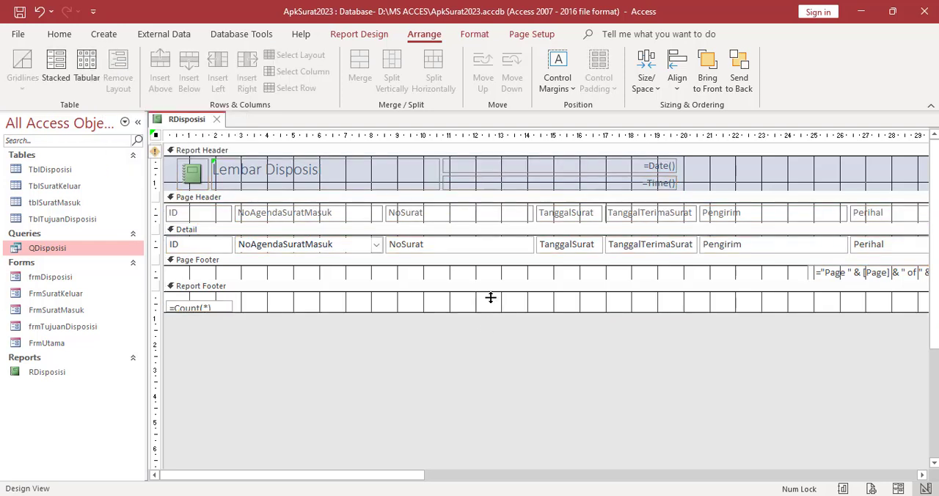
Enlarge the Detail section to about 3 cm high and place the NoAgendaSuratMasuk field and its label side by side in it
left_click(391, 272)
left_click_drag(390, 273, 398, 309)
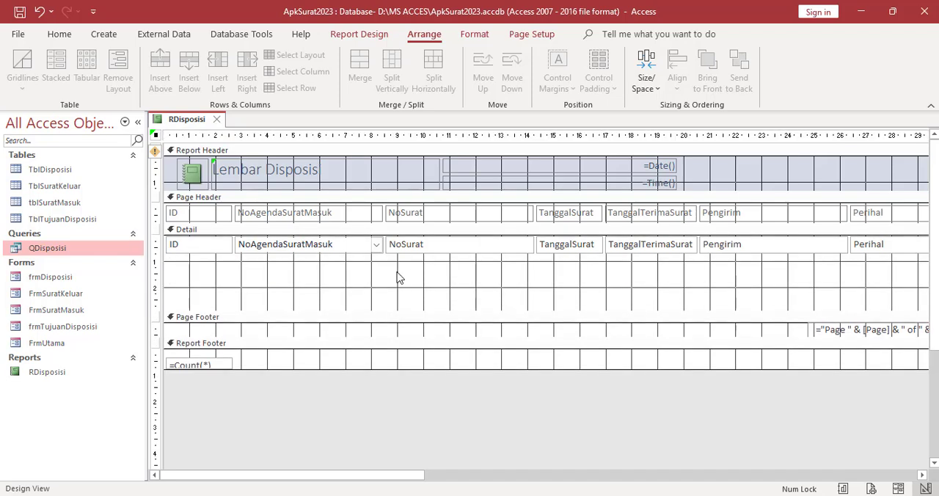
left_click_drag(313, 251, 312, 299)
left_click(287, 219)
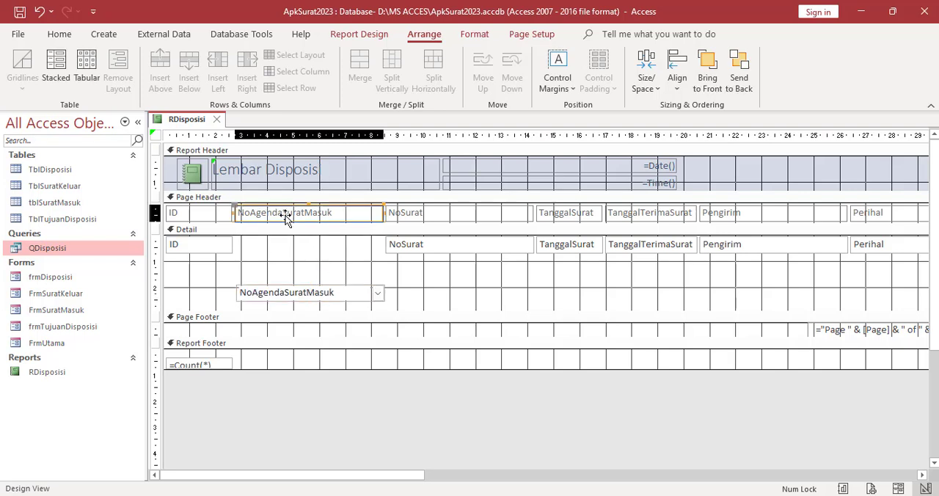
left_click_drag(287, 219, 169, 289)
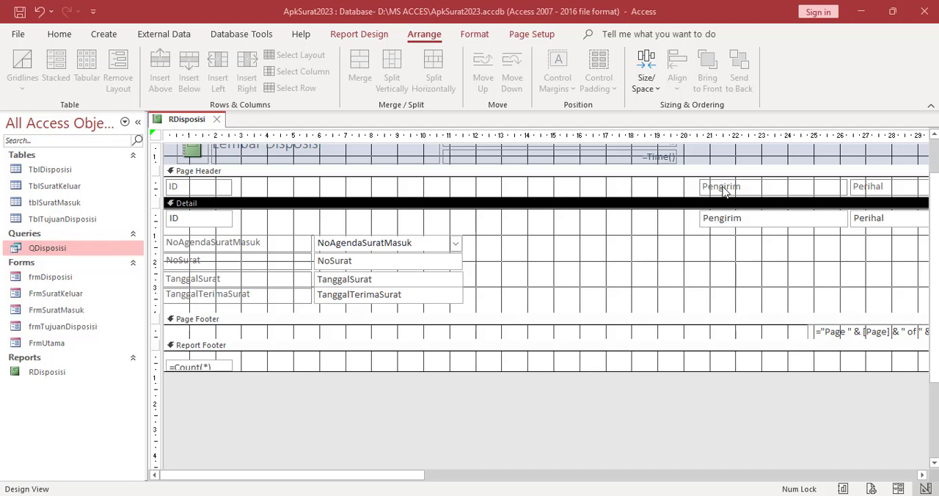
Place the Pengirim label and field side by side in the Detail section, in the NoAgendaSuratMasuk row
left_click_drag(722, 185, 549, 243)
left_click_drag(699, 222, 683, 247)
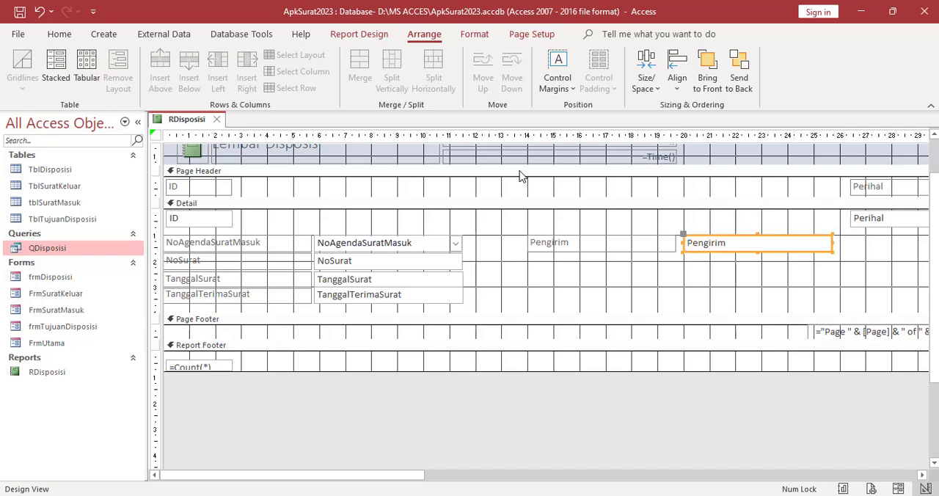
Review the rearranged fields in Report View and return to Design View
right_click(185, 126)
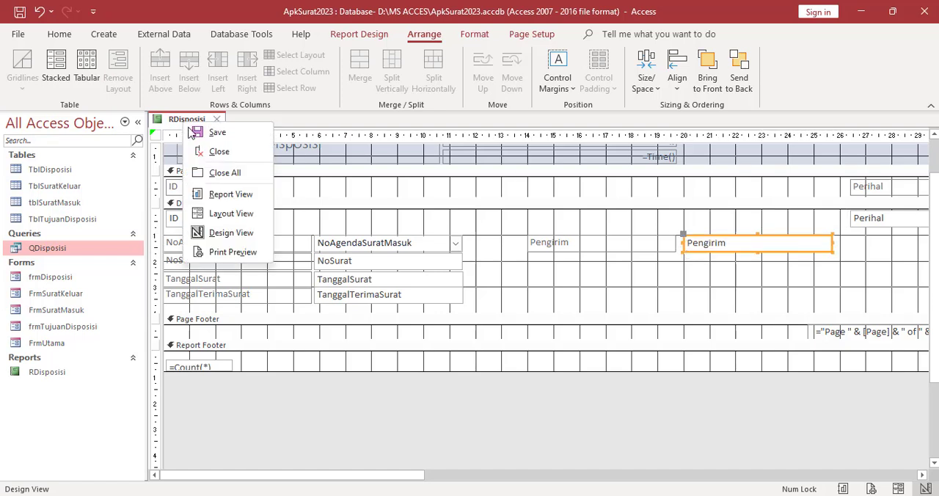
left_click(229, 194)
scroll(572, 286, "down", 2)
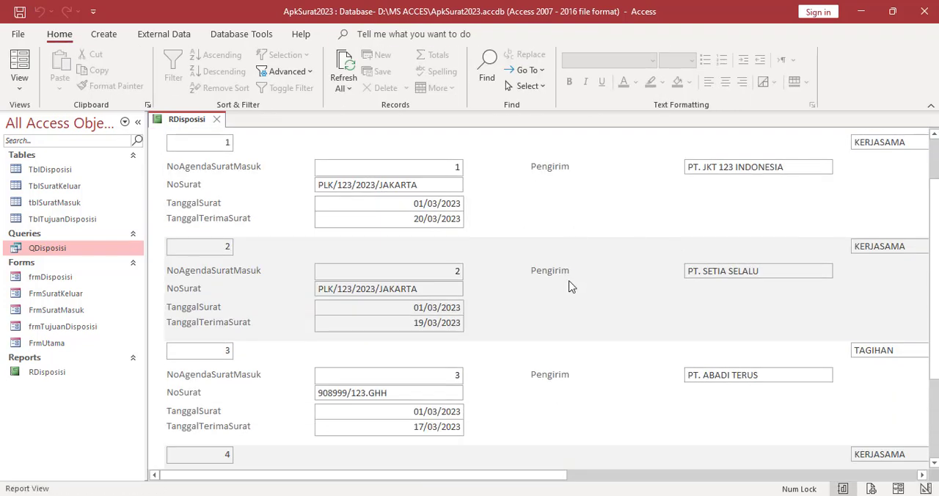
scroll(266, 279, "up", 2)
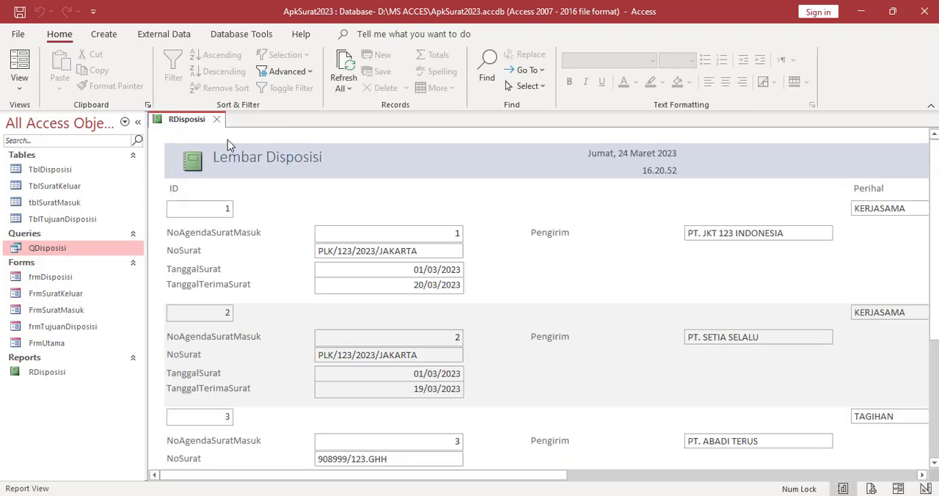
right_click(192, 127)
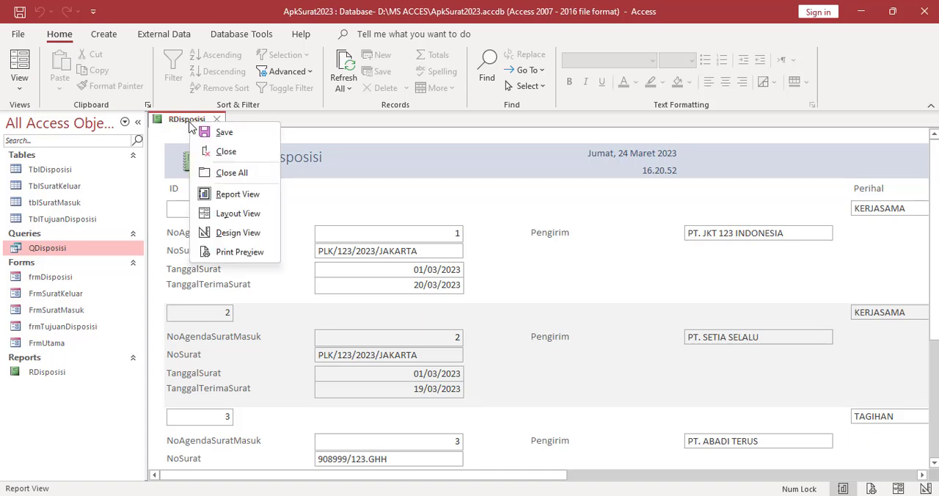
left_click(242, 233)
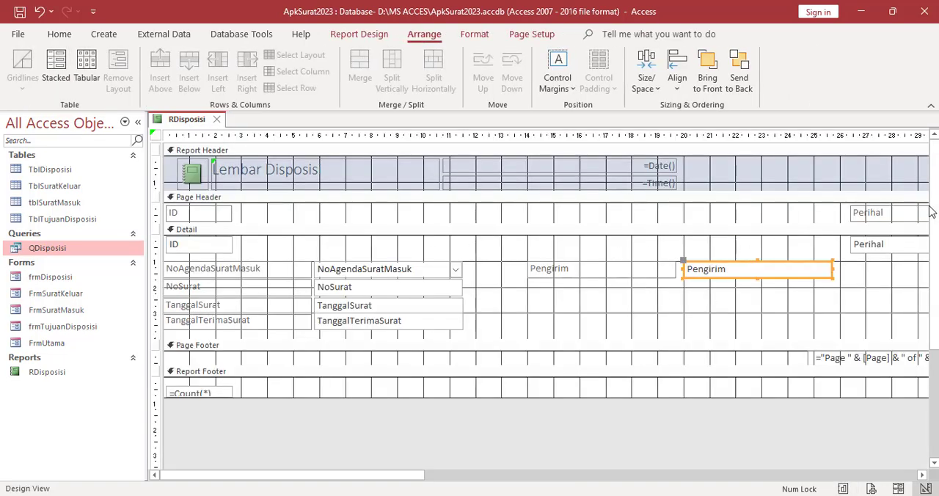
Enlarge the Detail section to about 5.5 cm high and place the Perihal label and field side by side below the TanggalTerimaSurat row
left_click_drag(705, 273, 352, 336)
left_click_drag(518, 351, 518, 383)
left_click_drag(864, 249, 489, 345)
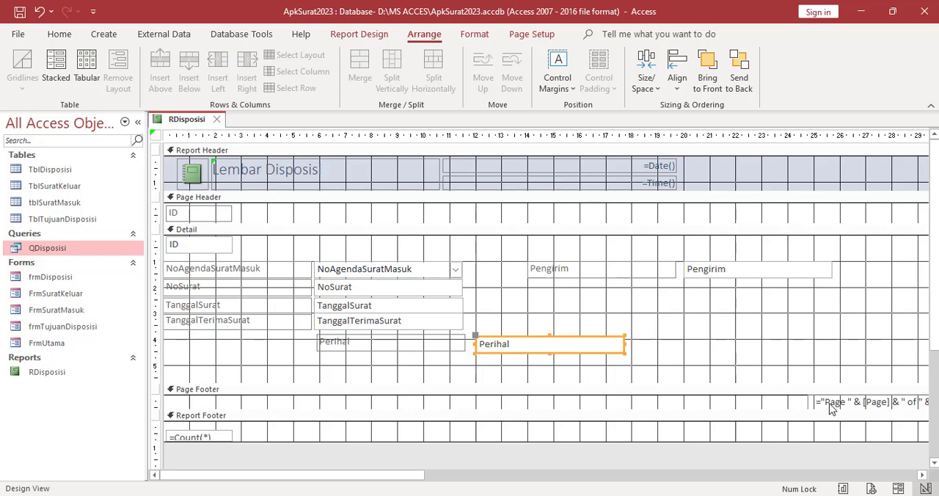
Move the page-number text box in the Page Footer so it starts about 13.5 cm from the report's left edge
left_click_drag(829, 405, 533, 405)
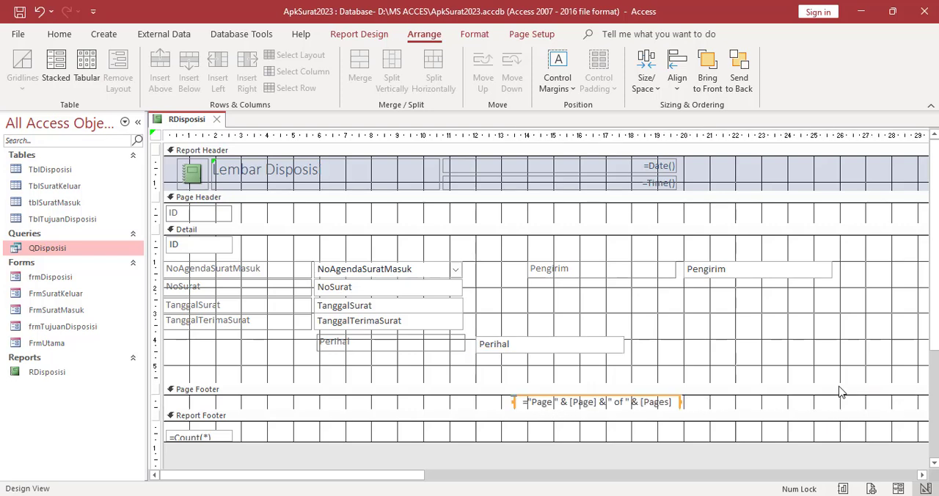
left_click_drag(418, 473, 779, 491)
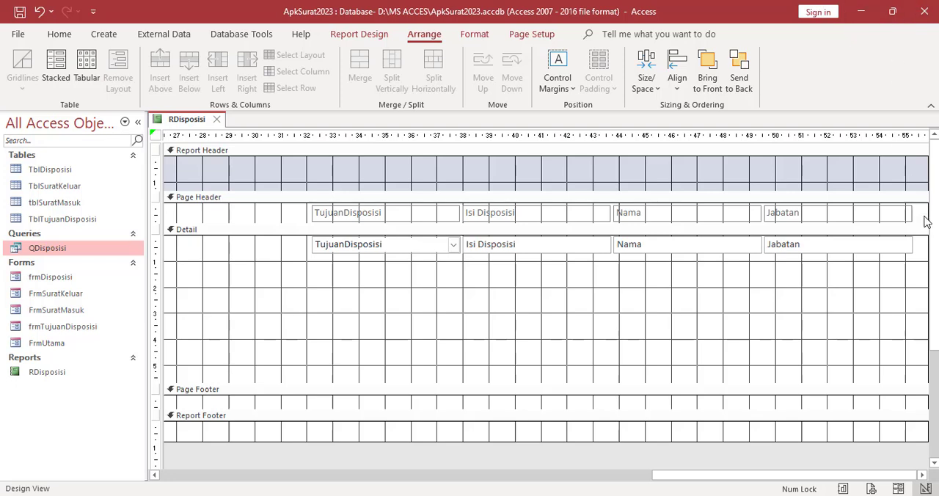
left_click(325, 230)
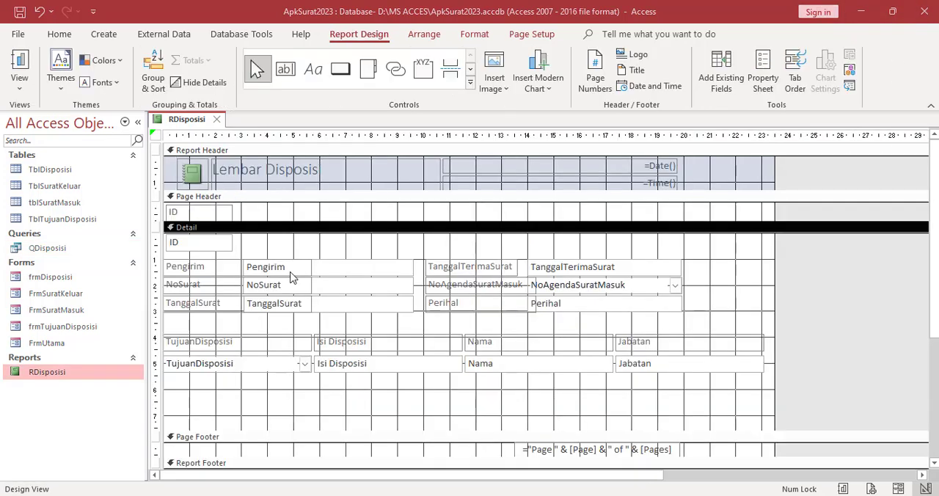
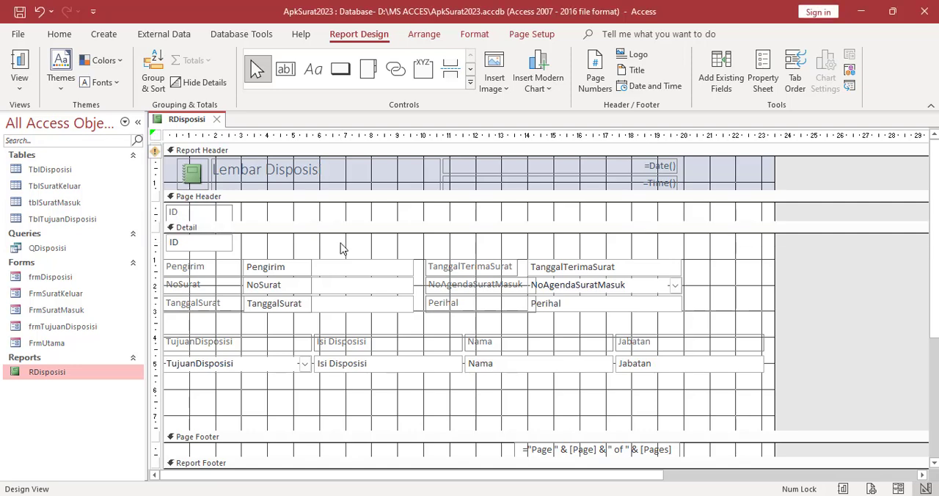
Set the font colour of all controls in the report to black
key("ctrl+a")
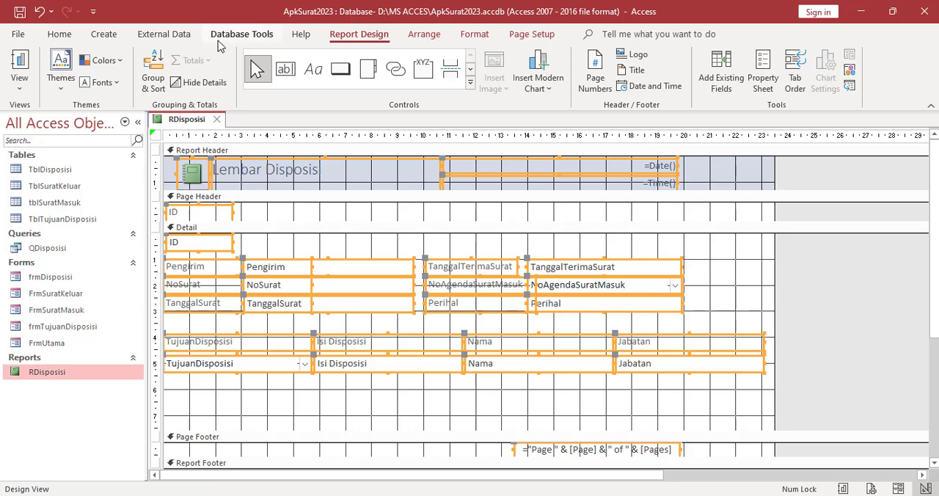
left_click(474, 36)
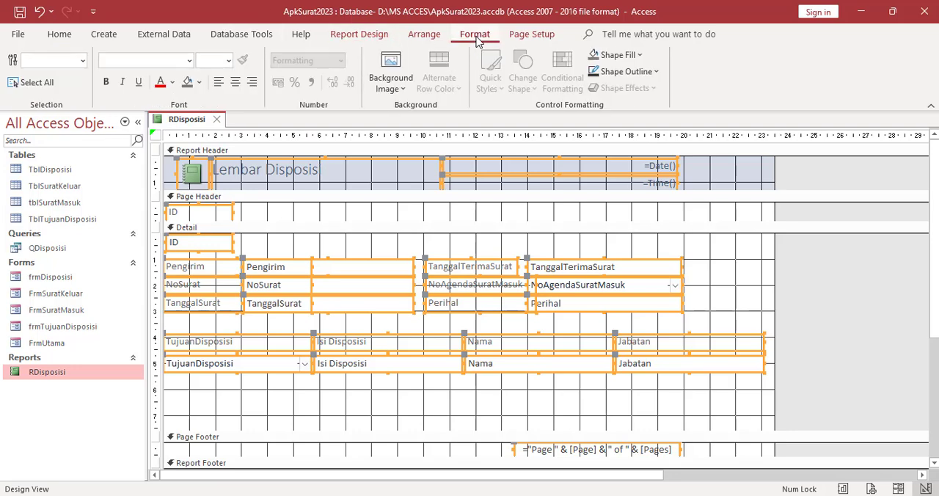
left_click(171, 82)
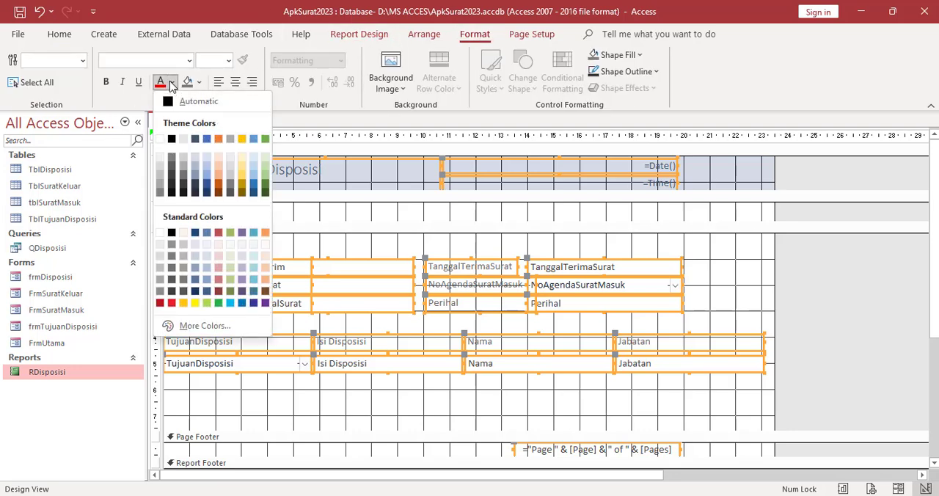
left_click(172, 139)
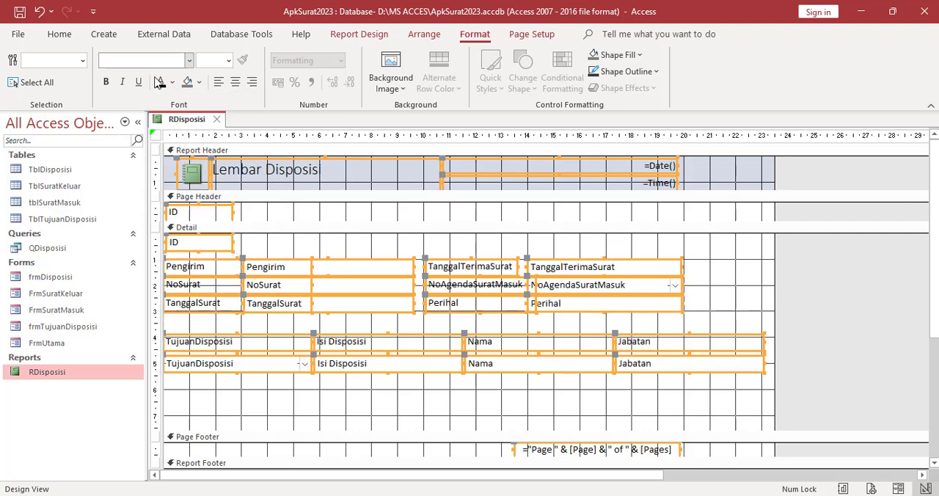
Set the font of all the selected report controls to Arial at size 11
left_click(190, 60)
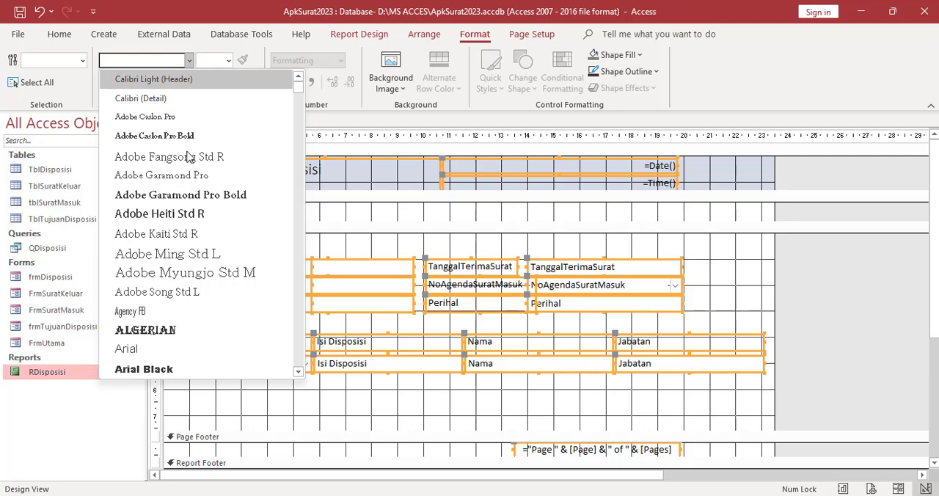
scroll(150, 249, "down", 2)
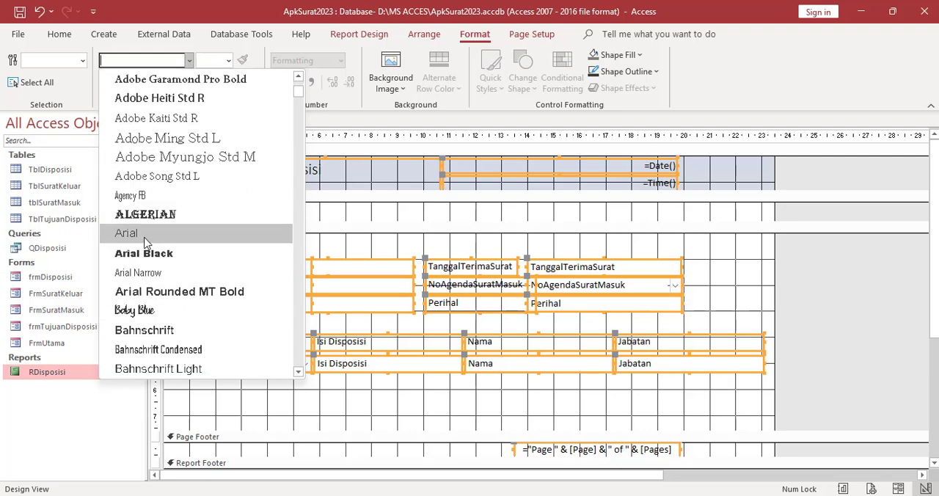
left_click(146, 241)
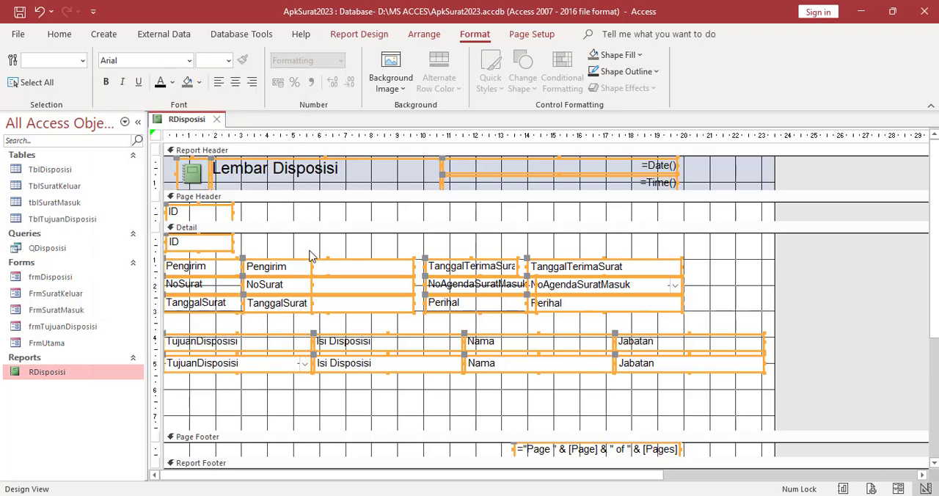
left_click(229, 62)
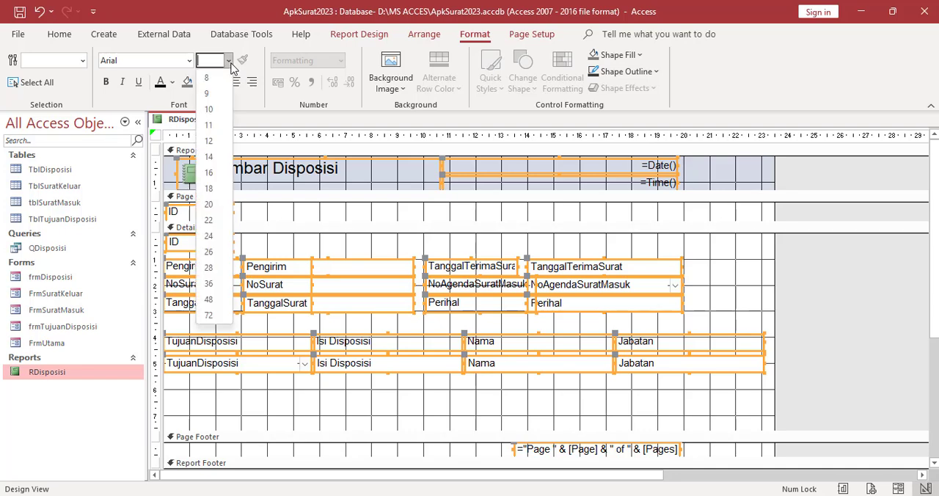
left_click(216, 125)
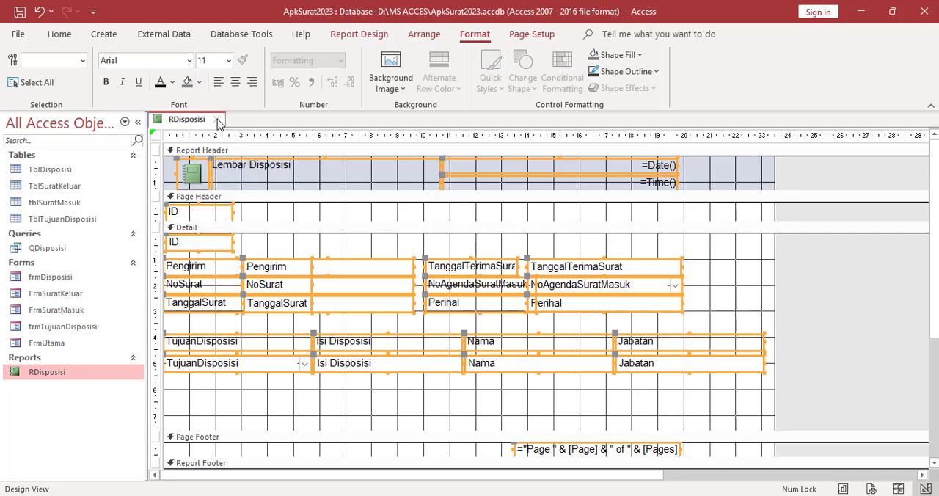
left_click(298, 237)
Set the font size of the "Lembar Disposisi" title in the Report Header to 18
left_click(266, 170)
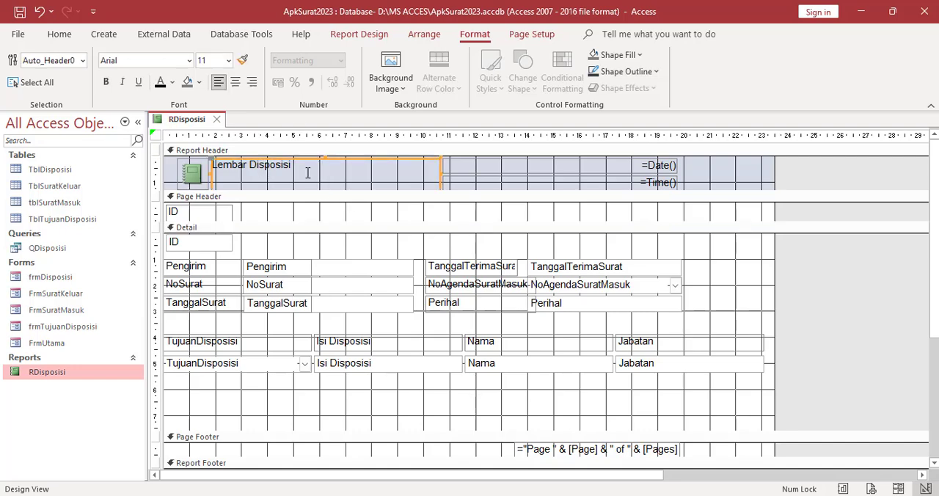
left_click(228, 60)
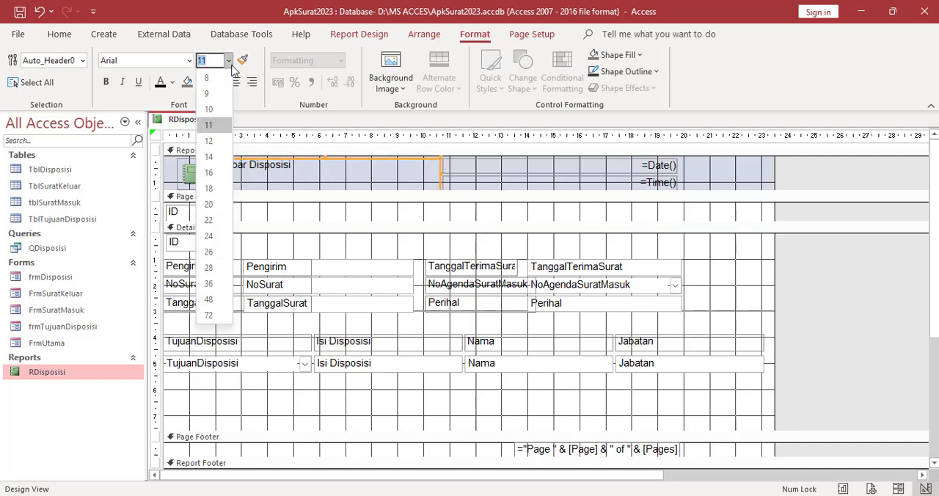
left_click(213, 182)
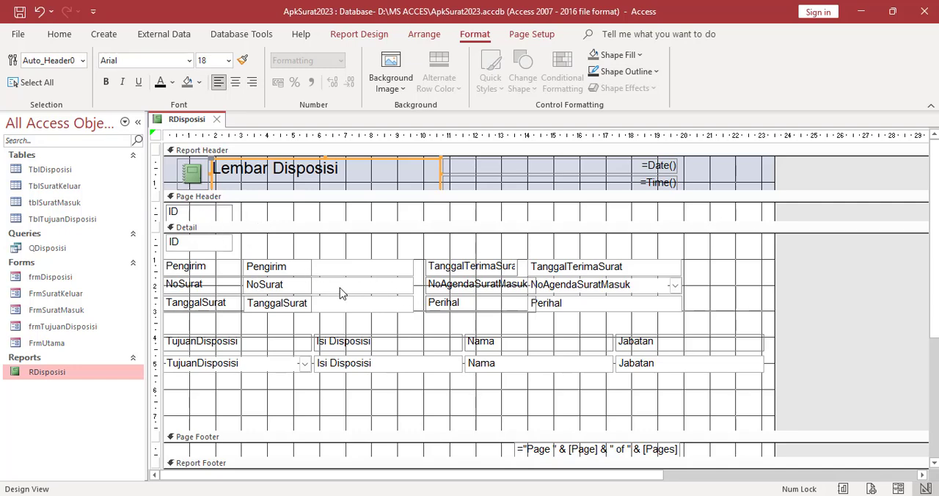
Review the reformatted report in Print Preview and return to Design View
right_click(189, 123)
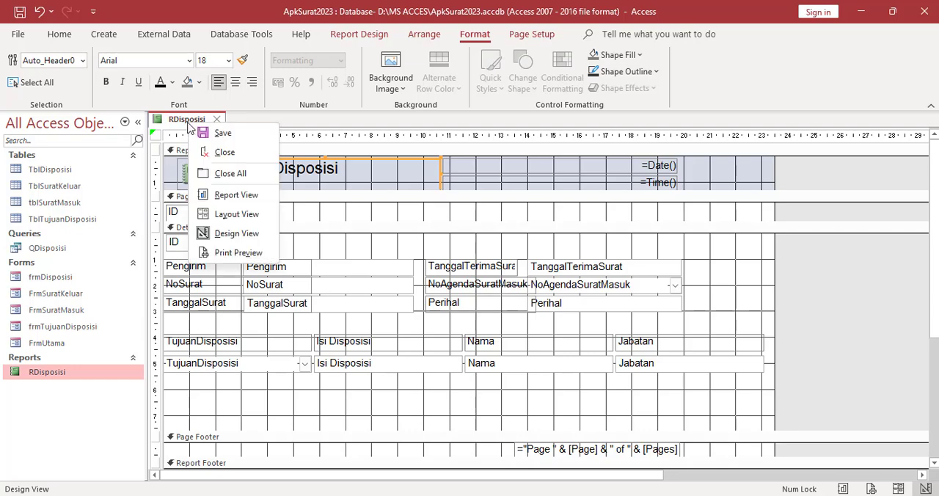
left_click(227, 252)
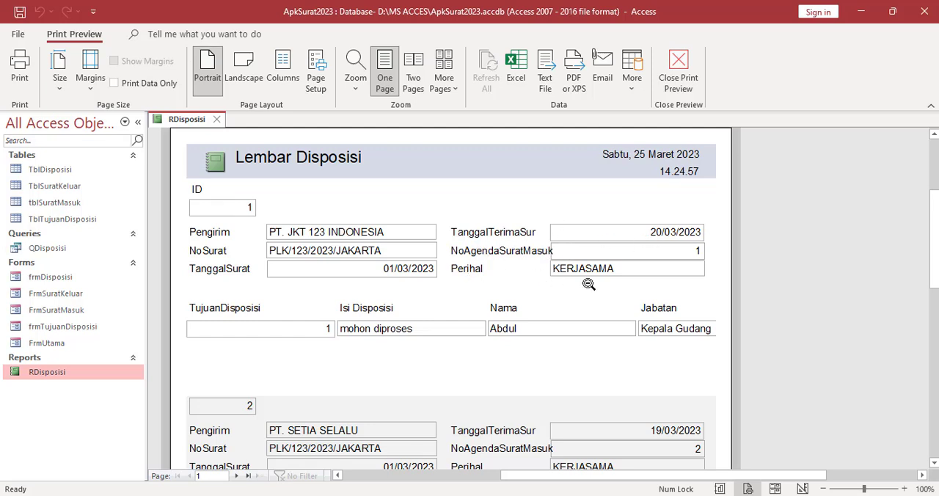
right_click(185, 122)
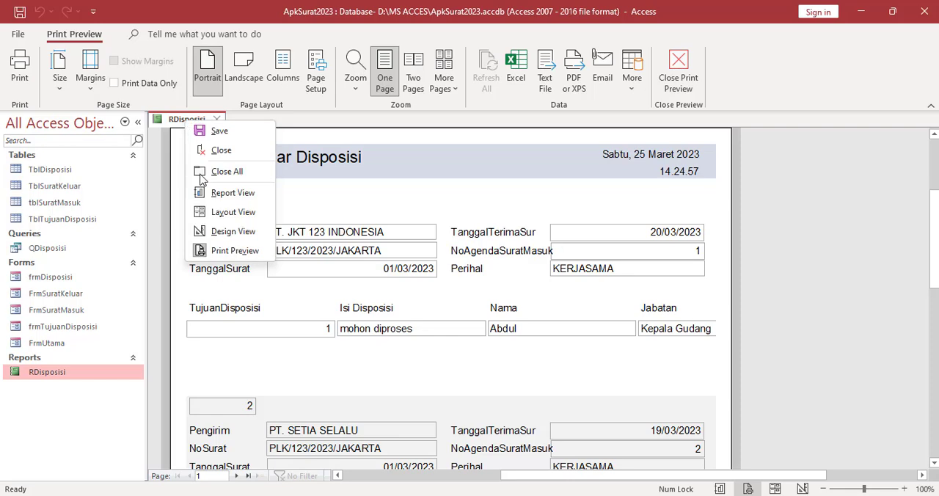
left_click(236, 233)
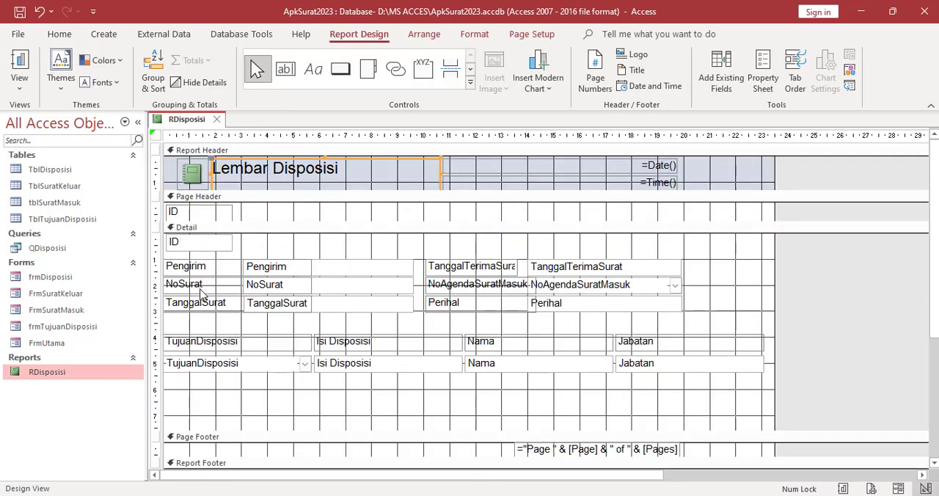
Change the NoSurat label's caption to "No Surat" and narrow the label to about 3 cm so it ends before its field
left_click(187, 289)
left_click(183, 286)
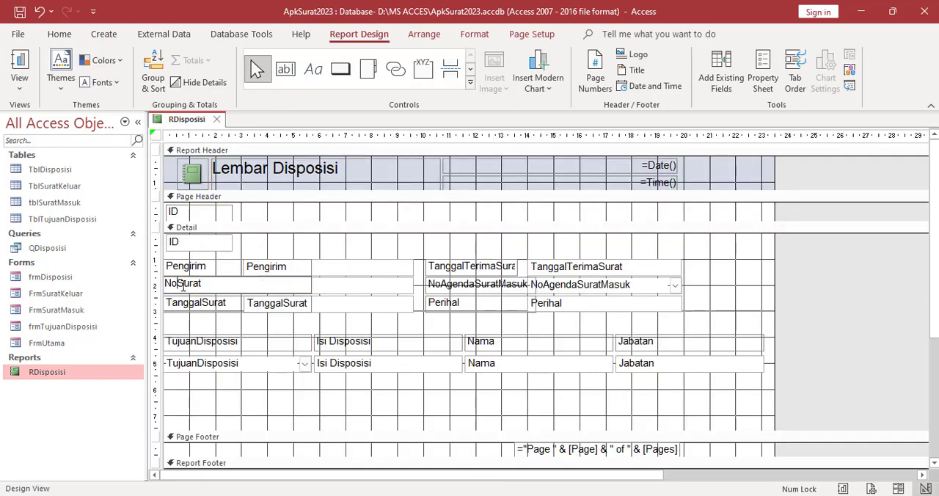
left_click(352, 242)
left_click(253, 290)
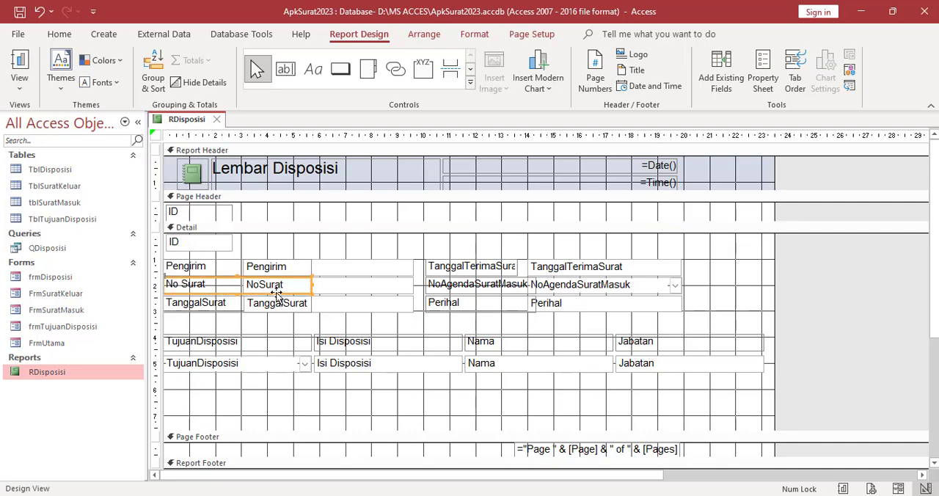
left_click_drag(312, 287, 240, 285)
Change the TanggalSurat label's caption to "Tanggal Surat" and narrow the label to about 3 cm so it ends before its field
left_click(197, 306)
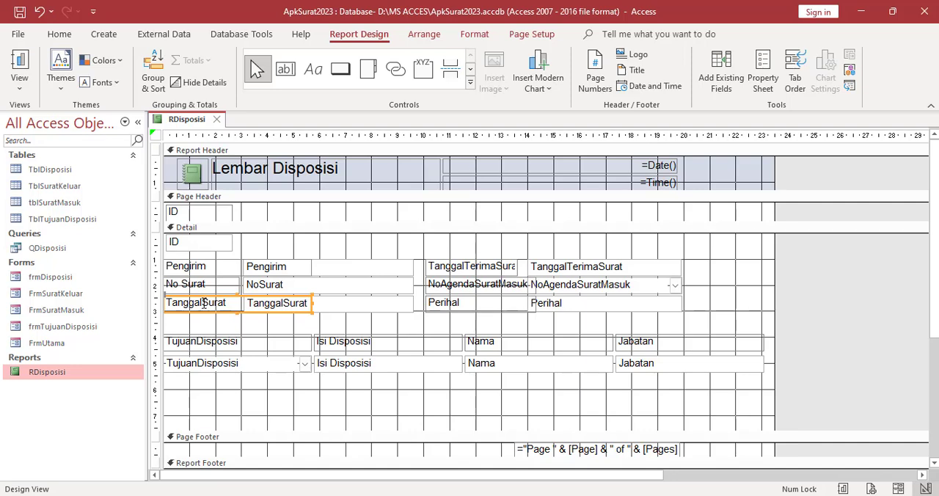
left_click(206, 302)
key("Return")
left_click(245, 324)
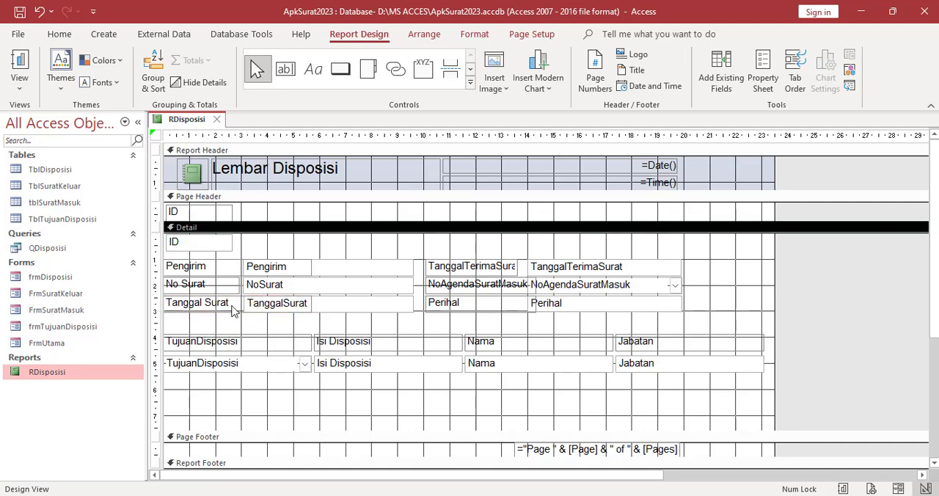
left_click(233, 306)
left_click_drag(312, 304, 241, 306)
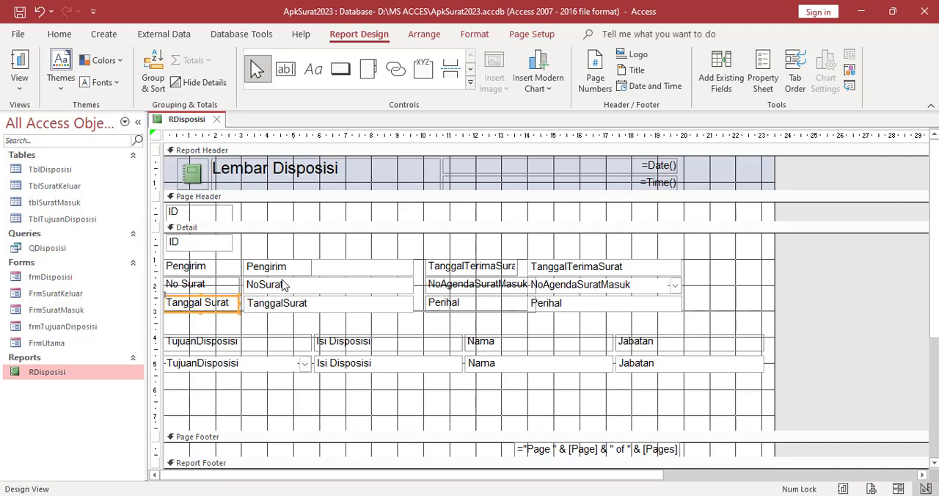
Shift the TanggalTerimaSurat, NoAgendaSuratMasuk and Perihal labels together slightly to the left, away from their fields
left_click(445, 270)
left_click(446, 287, "shift")
left_click(446, 303, "shift")
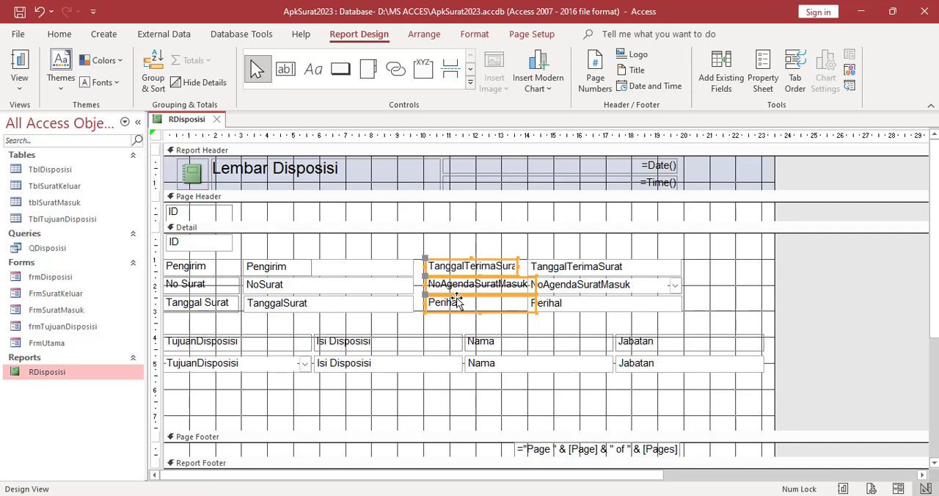
key("Left")
key("Left")
key("Left")
key("Left")
key("Left")
key("Left")
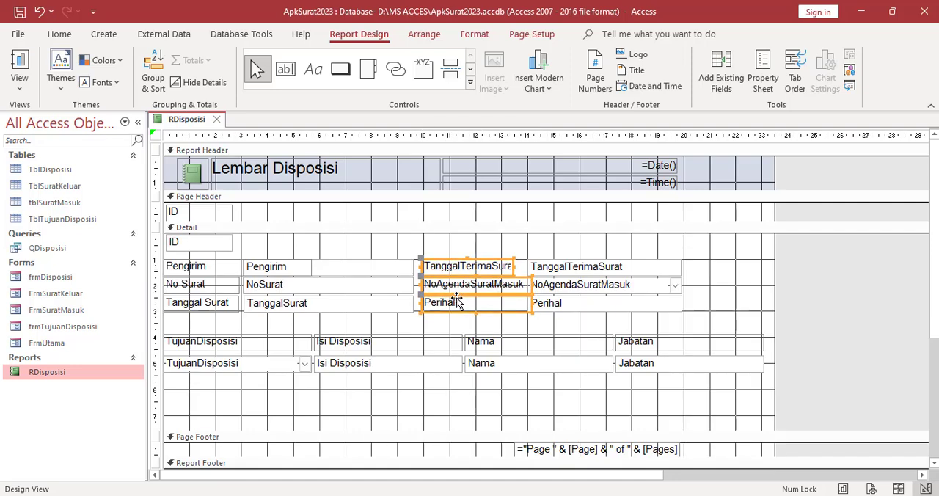
key("Left")
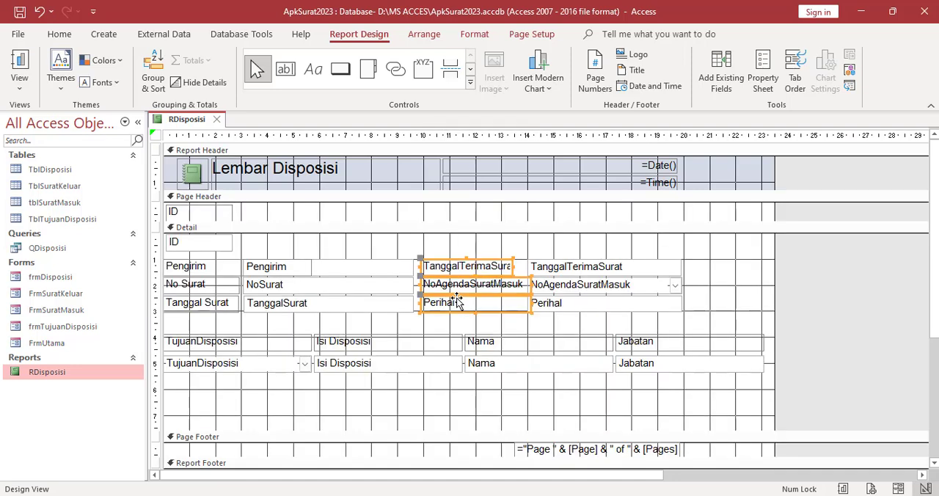
left_click(490, 236)
Change the TanggalTerimaSurat label's caption to "Tanggal Terima Surat"
left_click(465, 267)
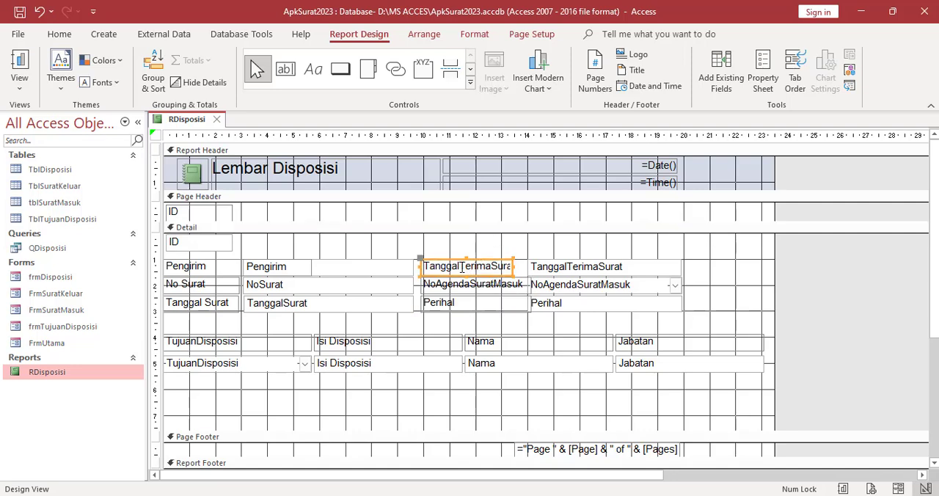
left_click(462, 267)
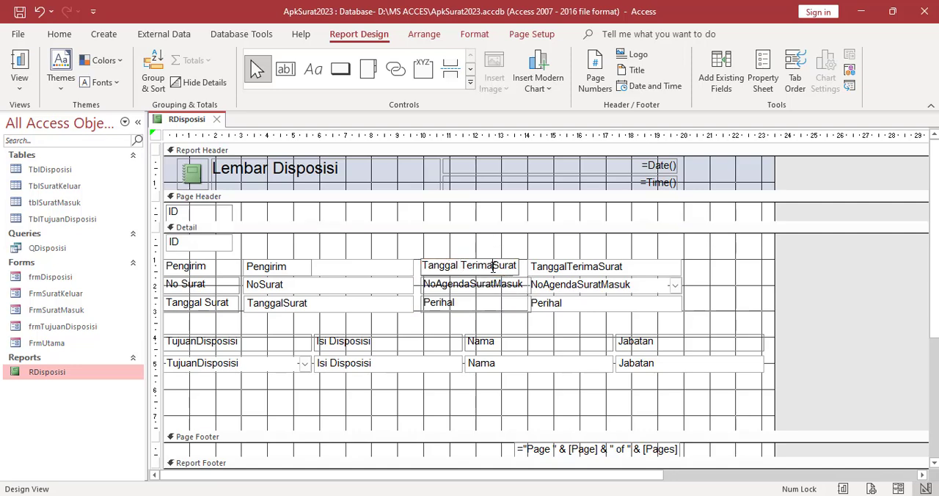
left_click(492, 268)
left_click(532, 251)
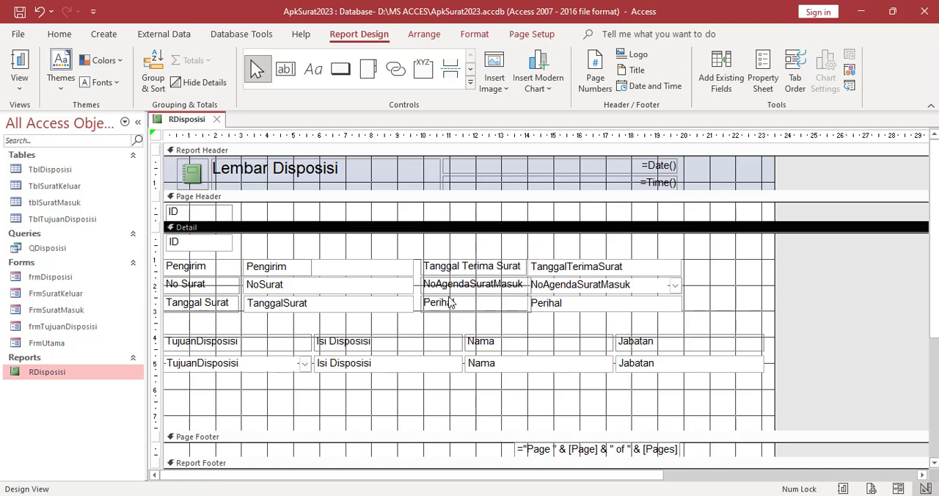
Change the NoAgendaSuratMasuk label's caption to "No Agenda Surat Masuk"
left_click(448, 287)
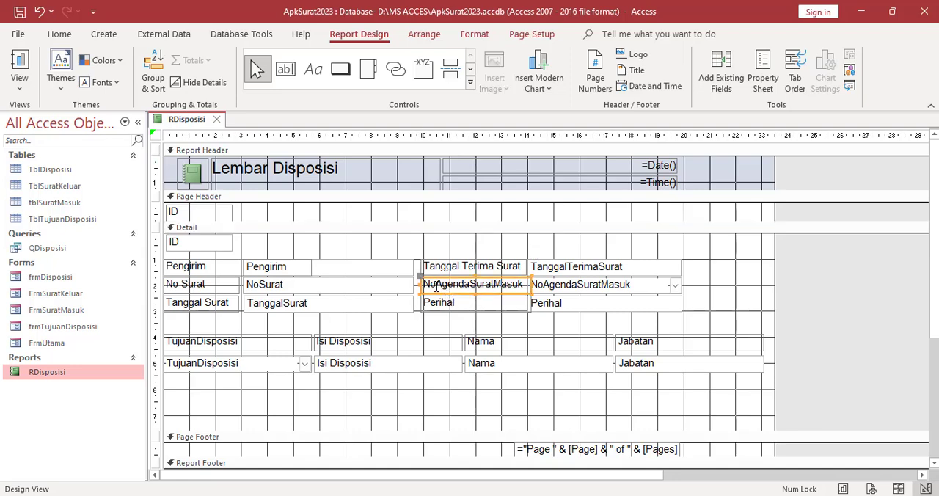
left_click(437, 286)
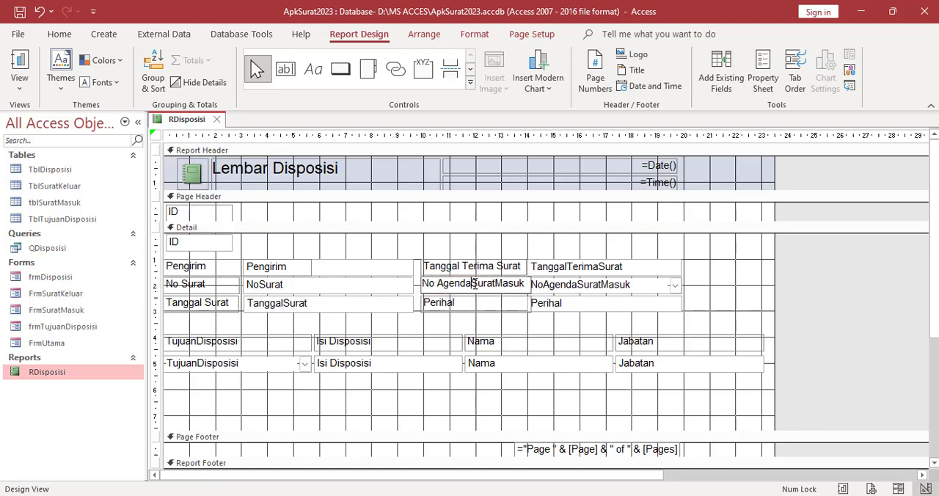
left_click(473, 284)
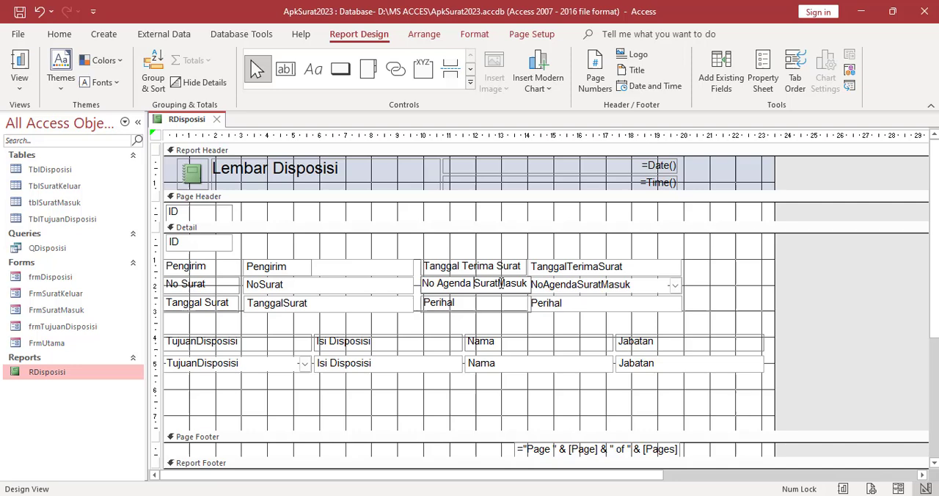
left_click(554, 248)
Shift the TanggalTerimaSurat, NoAgendaSuratMasuk and Perihal fields slightly right and narrow the "No Agenda Surat Masuk" label so it ends at its field
left_click(569, 286)
left_click(566, 272, "shift")
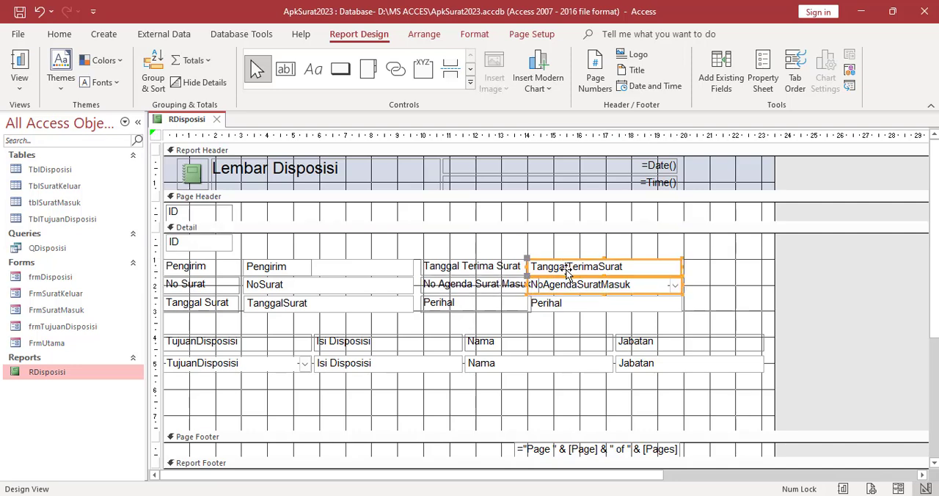
left_click(564, 303, "shift")
key("Right")
key("Right")
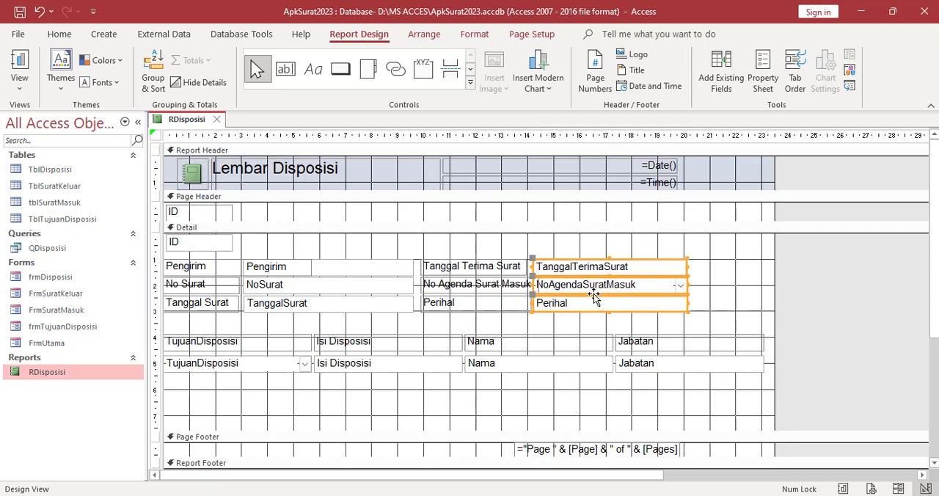
left_click(518, 323)
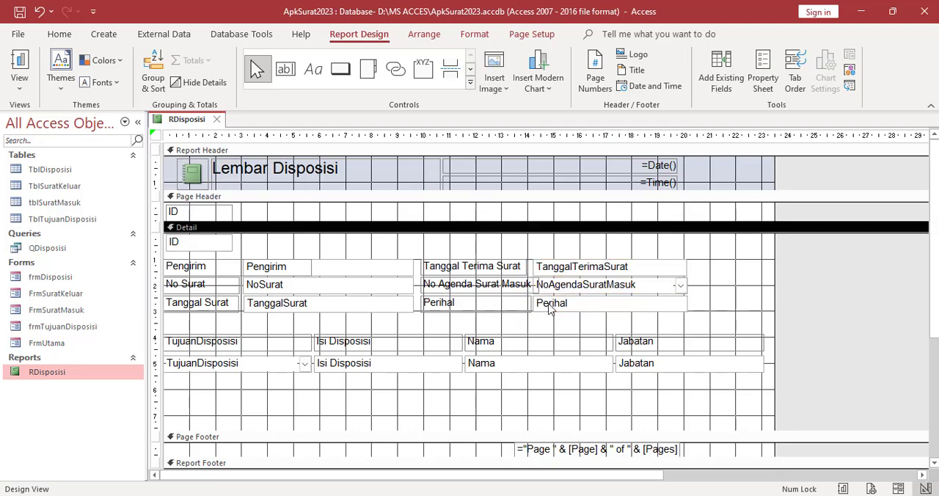
left_click(530, 291)
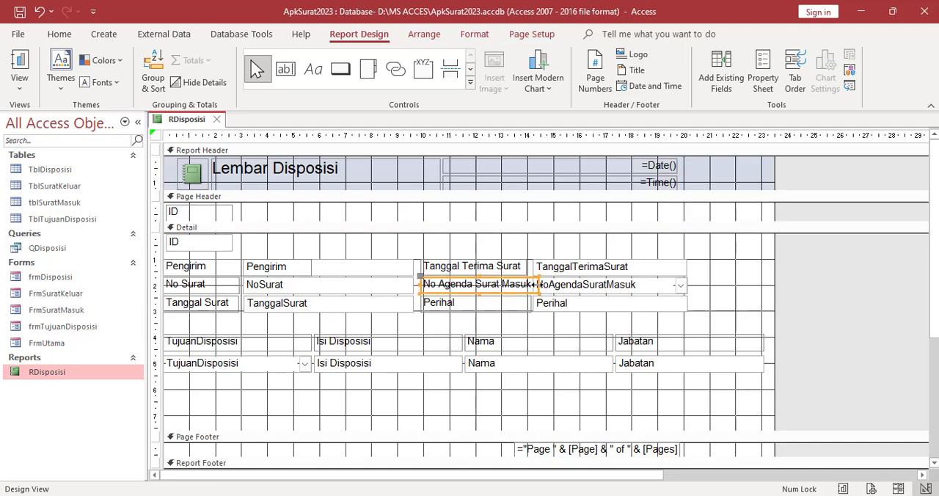
left_click(601, 304)
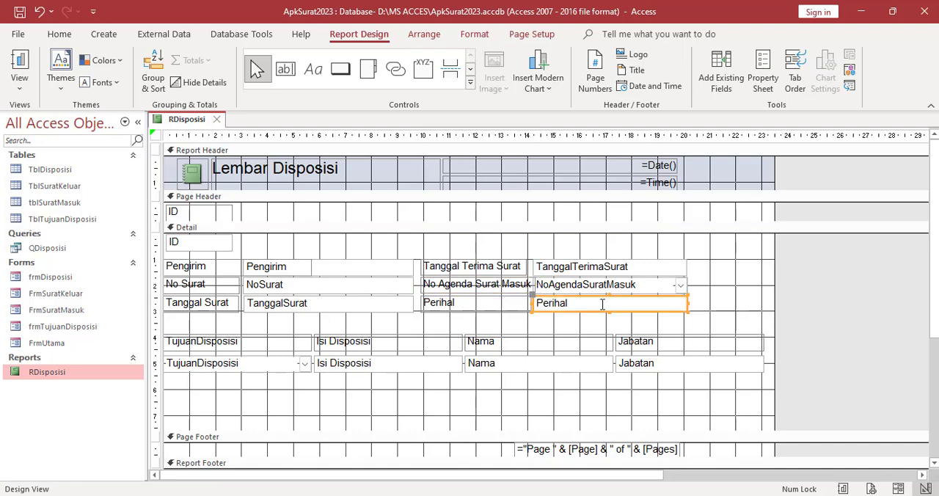
Widen the TanggalTerimaSurat, NoAgendaSuratMasuk and Perihal fields together slightly to the right
left_click(669, 290, "shift")
left_click(662, 268, "shift")
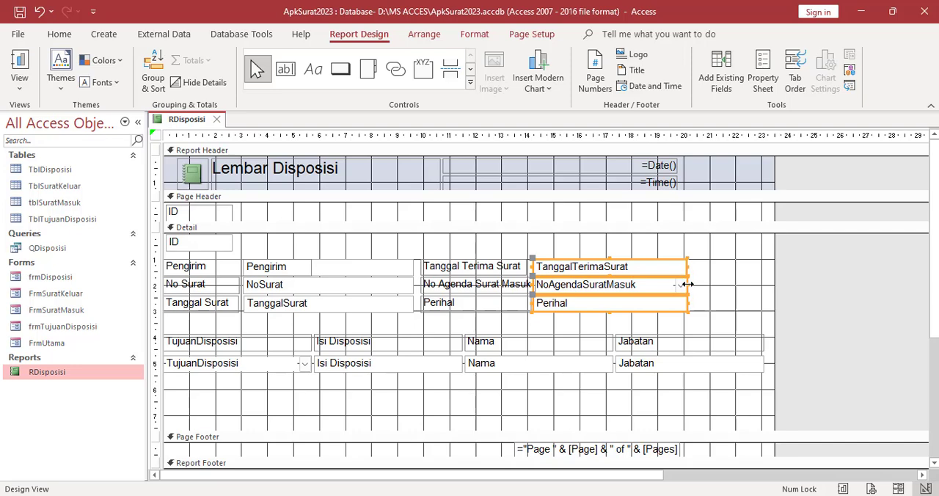
left_click_drag(688, 284, 706, 284)
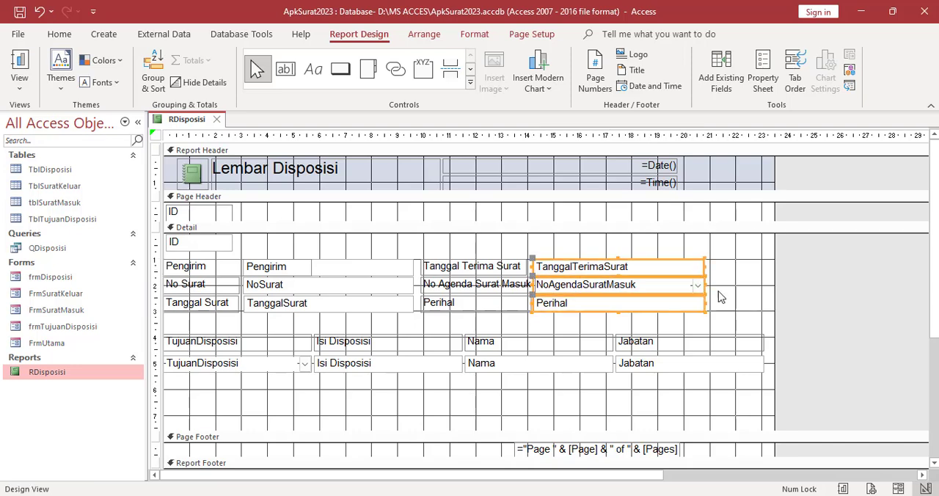
left_click(719, 295)
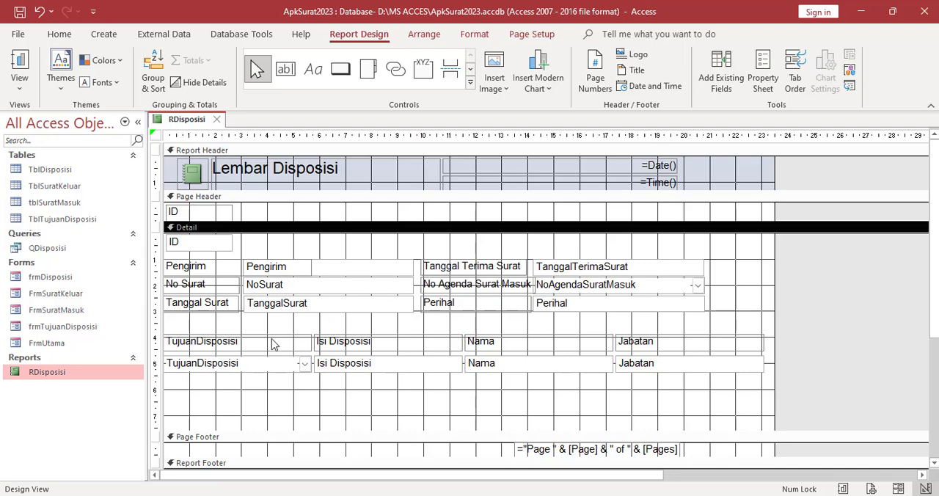
Check the rearranged RDisposisi layout in Report View and return to Design View
right_click(190, 124)
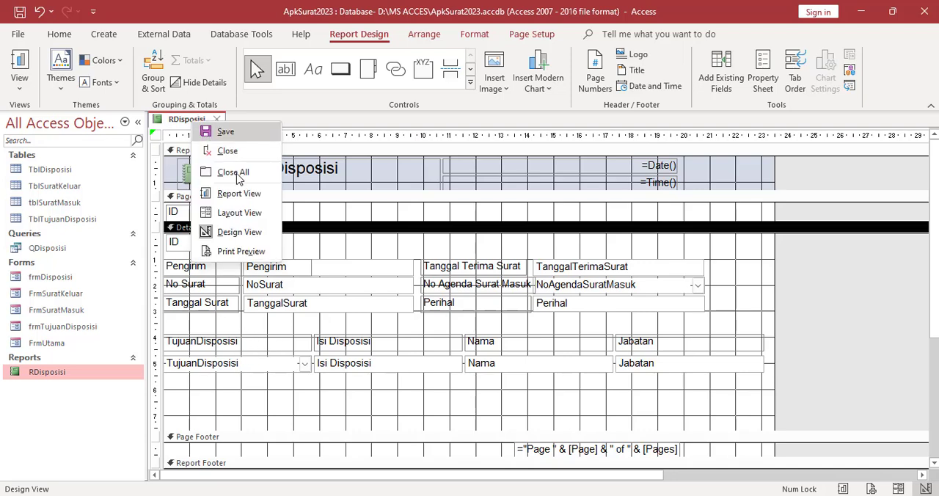
left_click(237, 191)
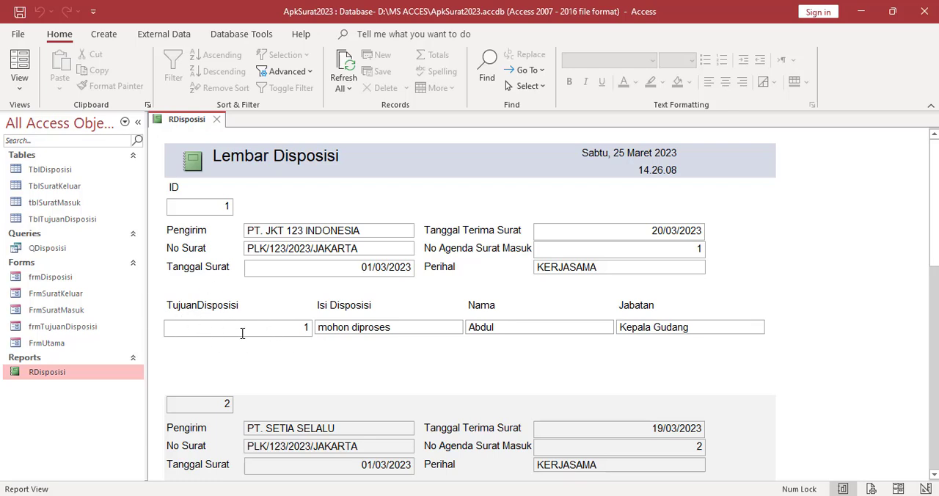
right_click(202, 127)
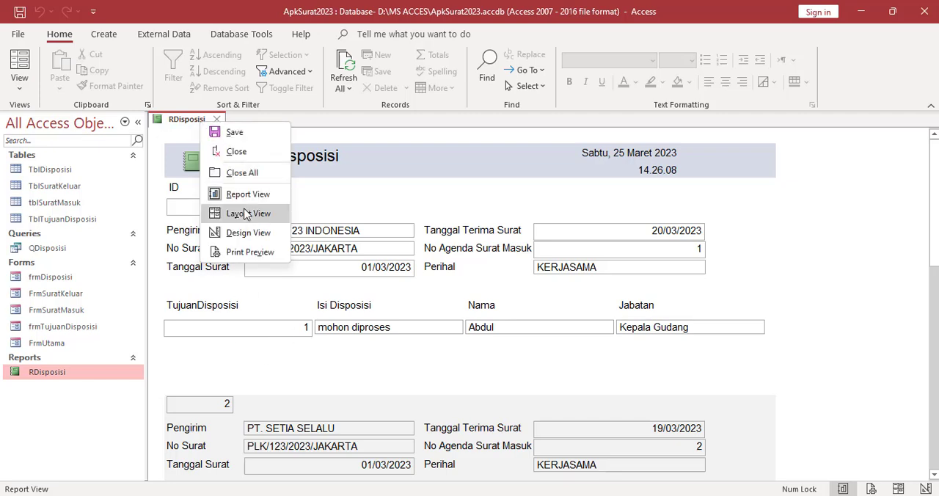
left_click(248, 233)
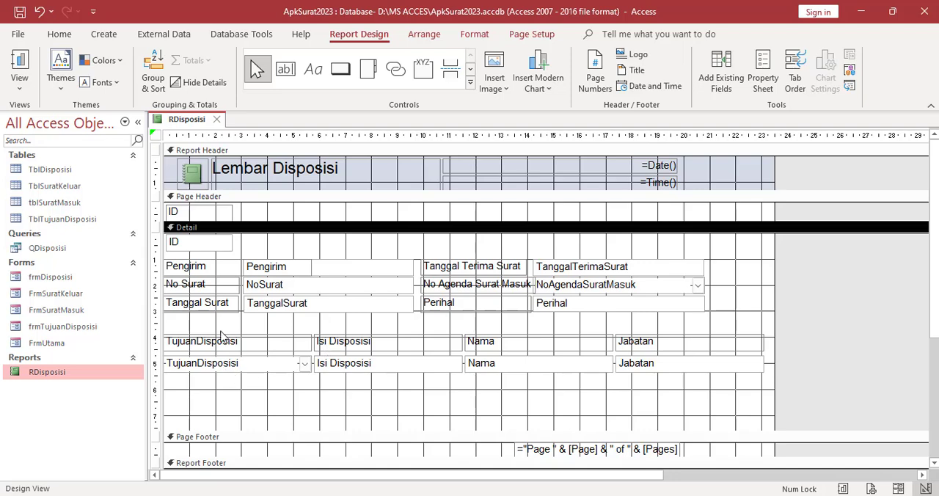
Delete the TujuanDisposisi combo box from the Detail section and move the Nama field into its place under the TujuanDisposisi label
left_click(229, 364)
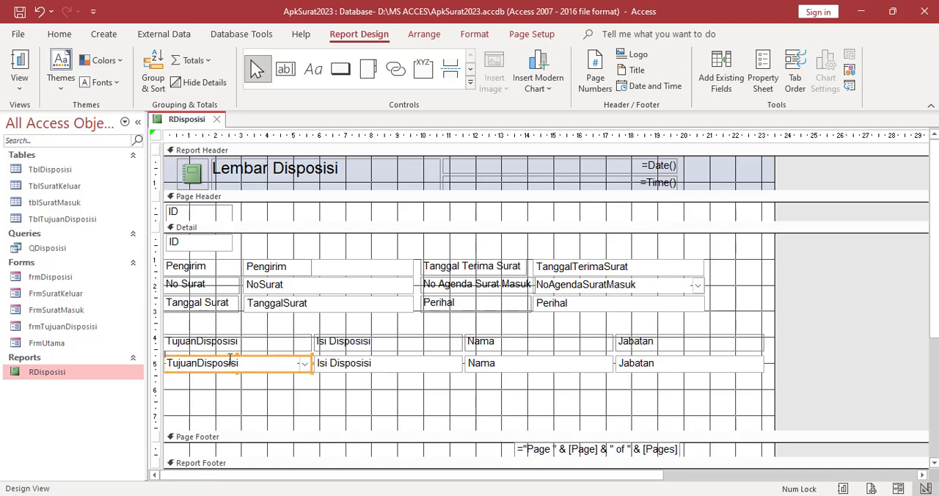
key("Delete")
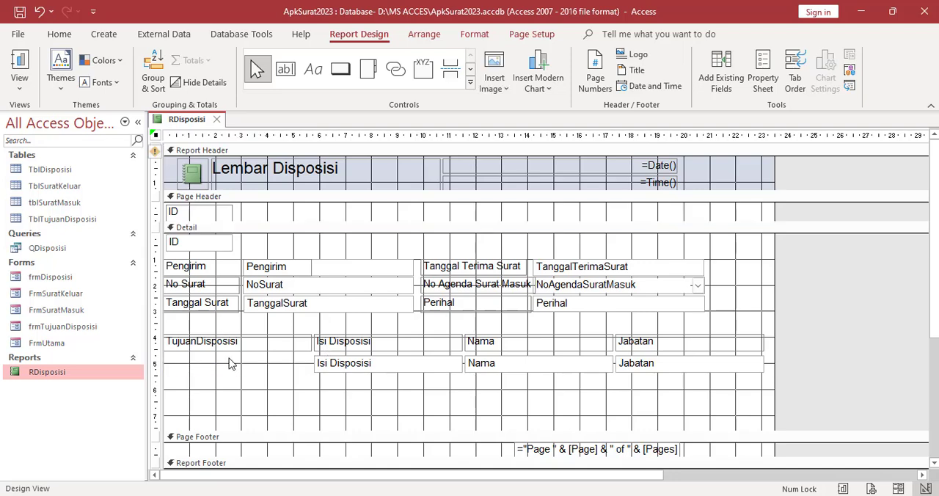
left_click(481, 365)
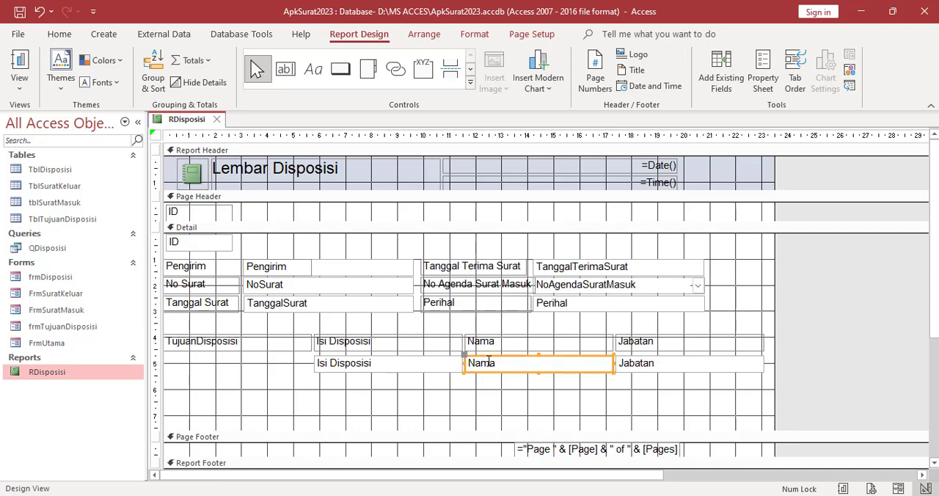
left_click_drag(490, 374, 192, 375)
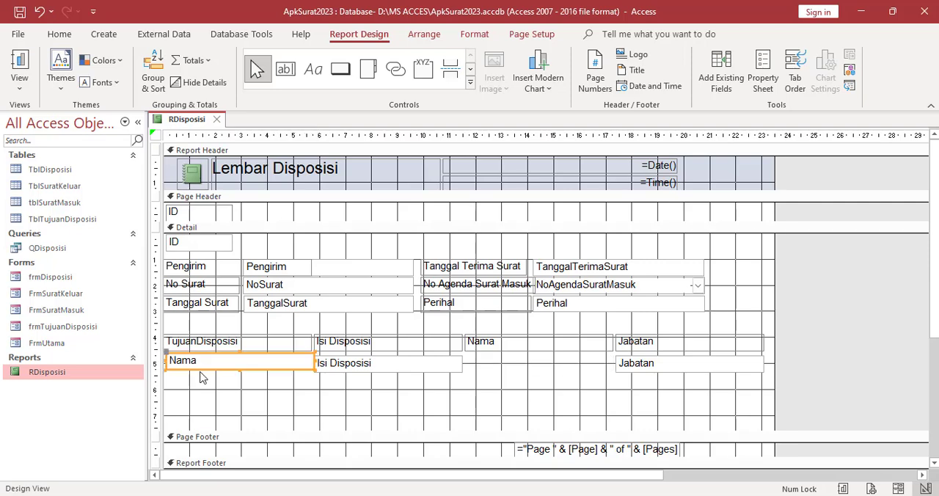
Delete the leftover Nama label and change the TujuanDisposisi label's caption to "Tujuan Disposisi"
left_click(479, 347)
key("Delete")
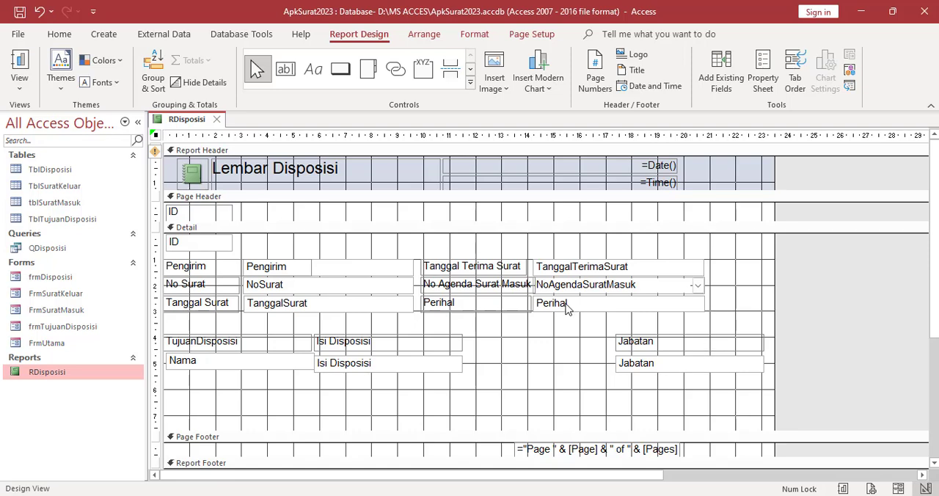
left_click(609, 333)
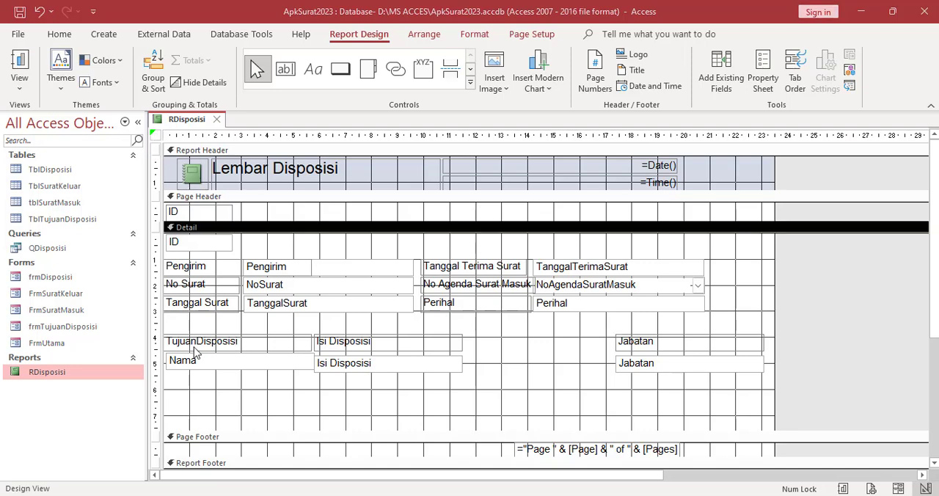
left_click(199, 341)
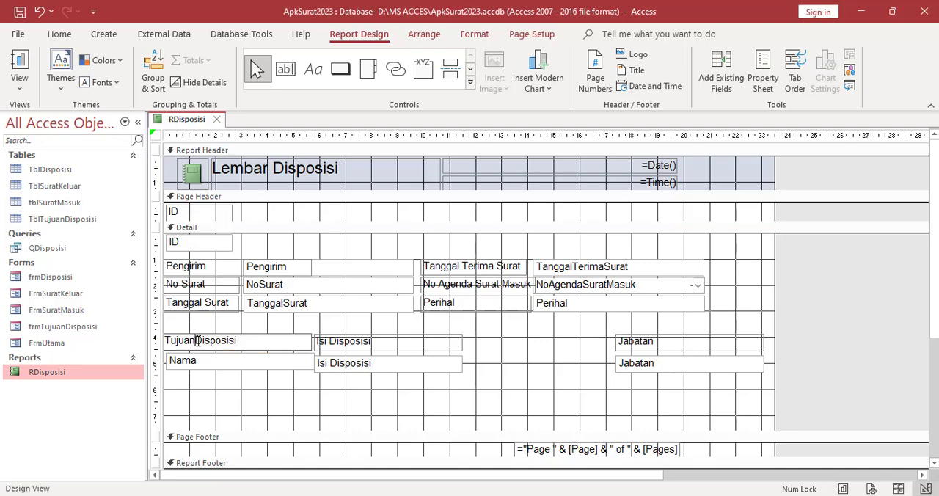
left_click(263, 400)
Move the Isi Disposisi label and field together to directly beneath the Nama field
left_click(352, 349)
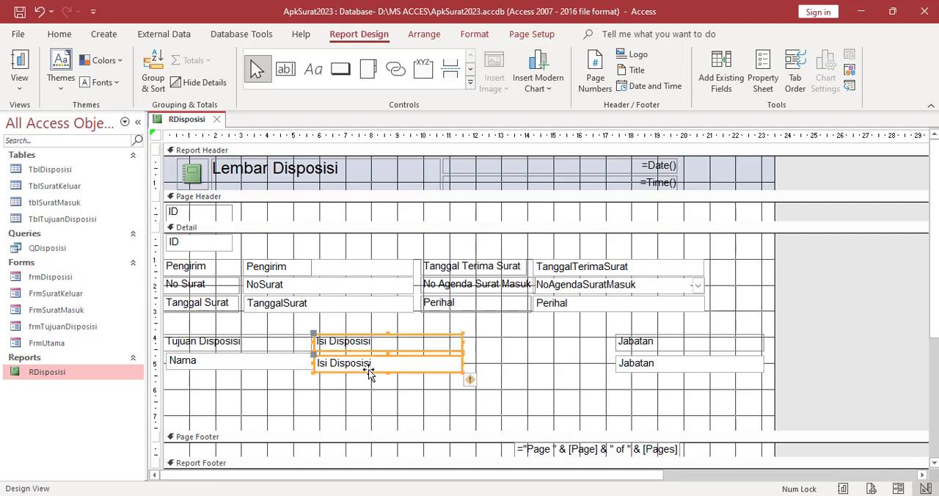
left_click_drag(369, 372, 222, 409)
left_click(340, 415)
Enlarge the Isi Disposisi field to about 18.5 cm wide and about 1.4 cm high
left_click(297, 404)
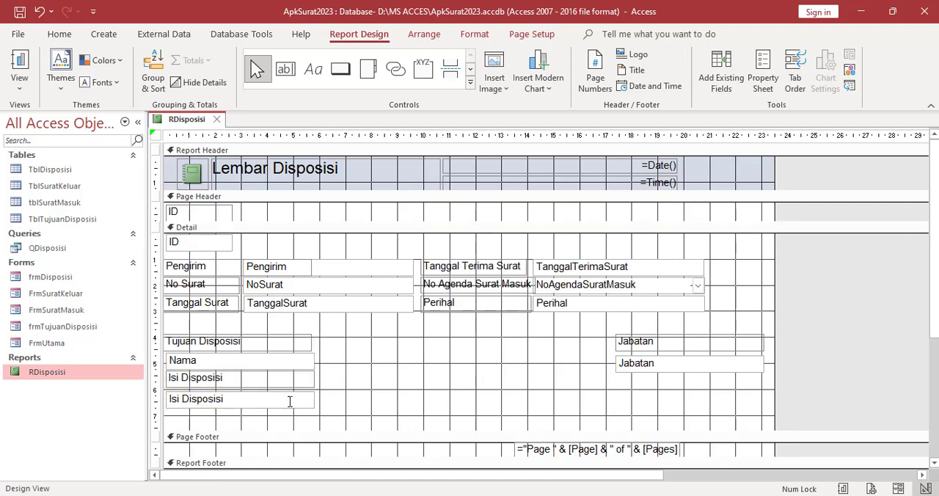
left_click_drag(314, 398, 649, 401)
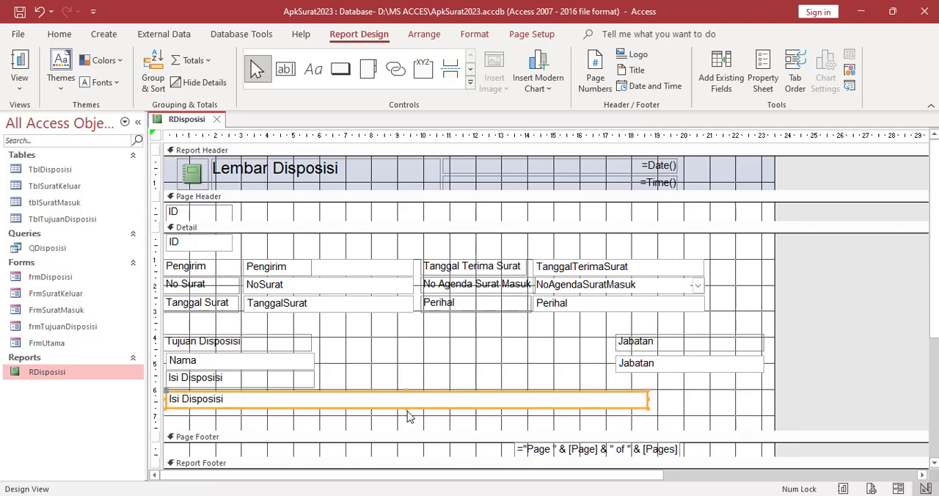
left_click_drag(406, 409, 404, 431)
left_click(430, 352)
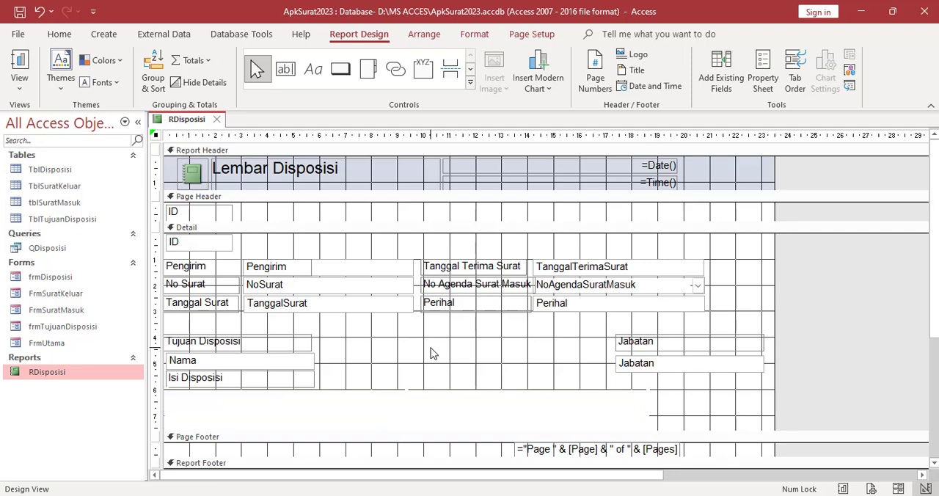
Move the Jabatan label and field together left so they line up under the Perihal label
left_click(630, 350)
left_click(631, 367, "shift")
left_click_drag(633, 346, 439, 346)
Widen the Nama field and the Tujuan Disposisi label so both end just before the Jabatan column
left_click(302, 345)
left_click(303, 361, "shift")
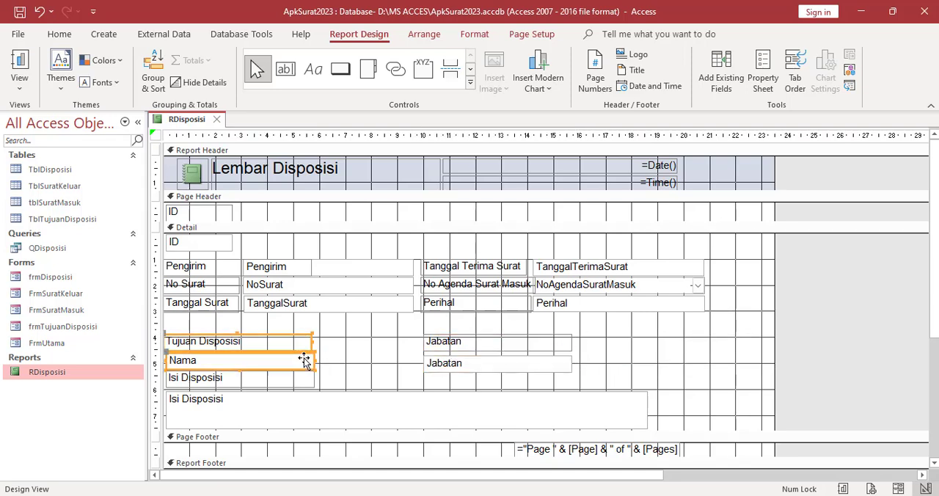
left_click(352, 361)
left_click(307, 365)
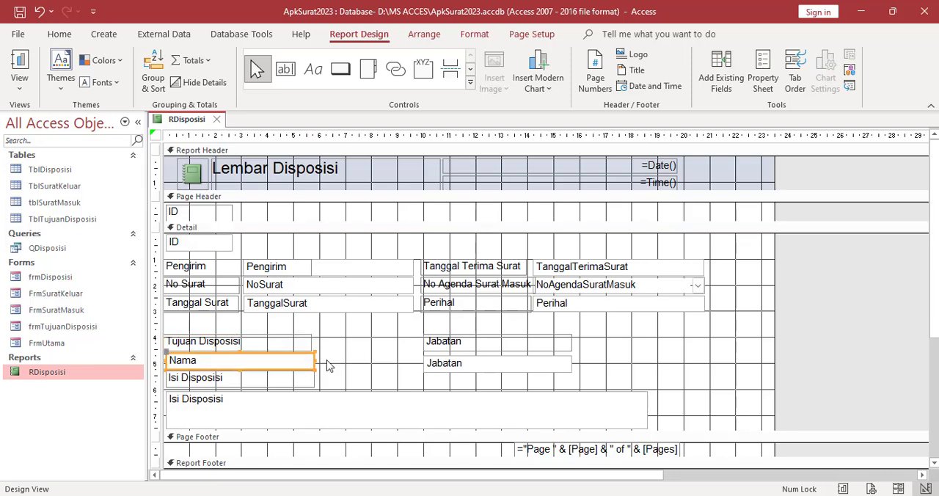
left_click_drag(314, 360, 413, 360)
left_click(300, 347)
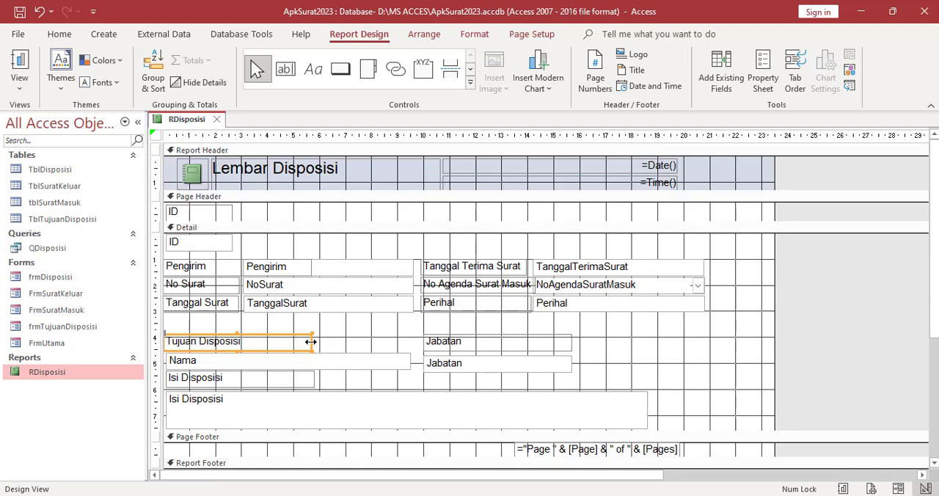
left_click_drag(313, 342, 407, 342)
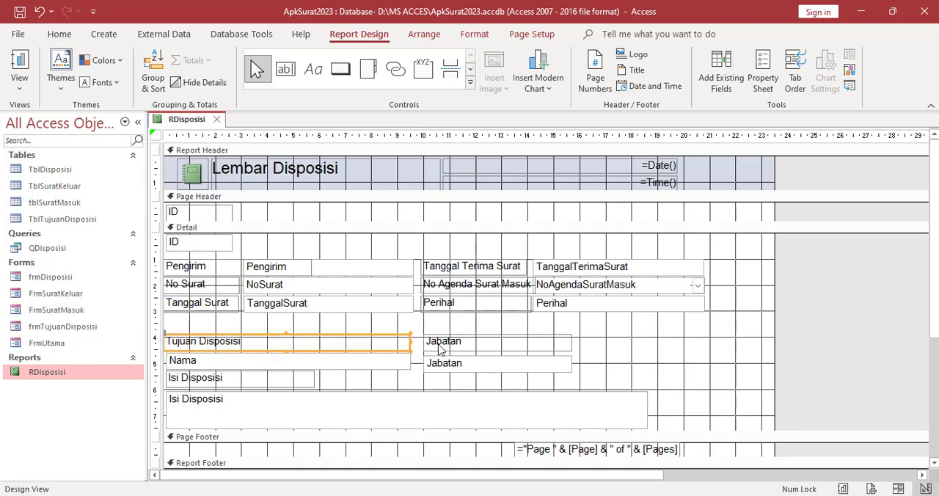
Widen the Jabatan label and the Jabatan field so both end at the right edge of the Perihal field
left_click(434, 346)
left_click(431, 365)
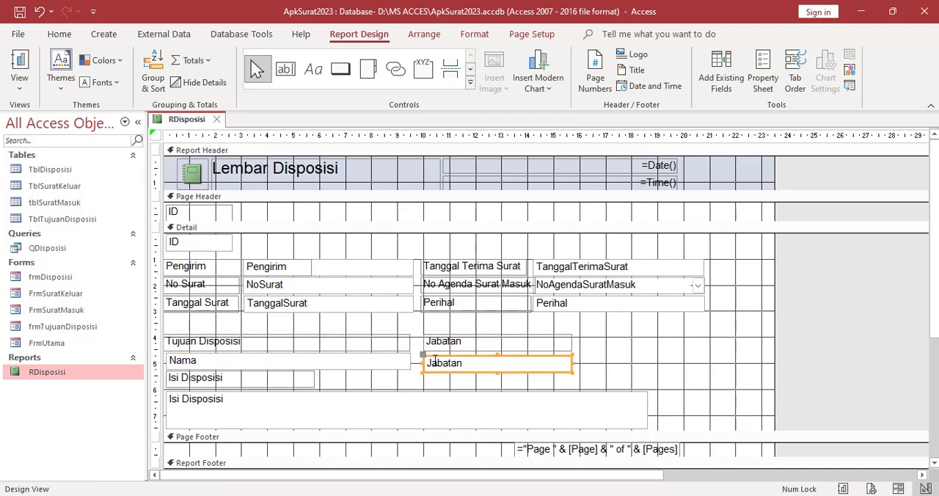
left_click(546, 342)
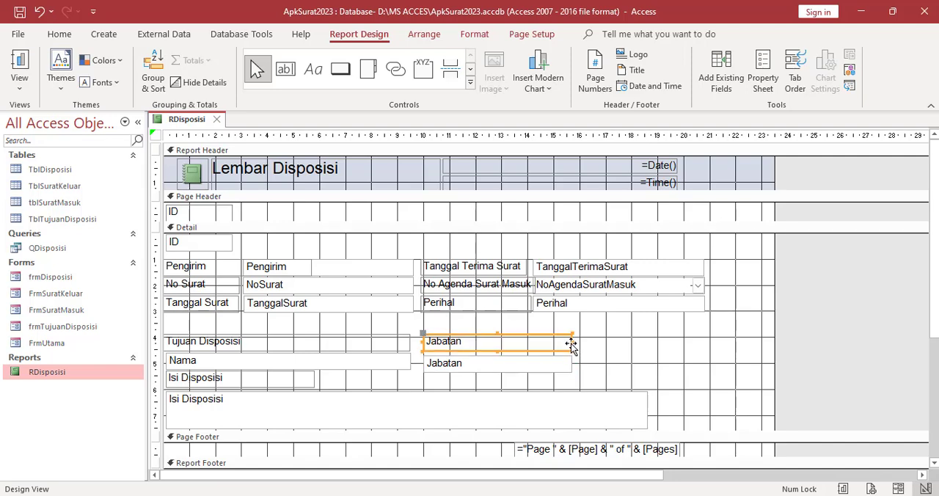
left_click_drag(571, 345, 706, 350)
left_click(555, 366)
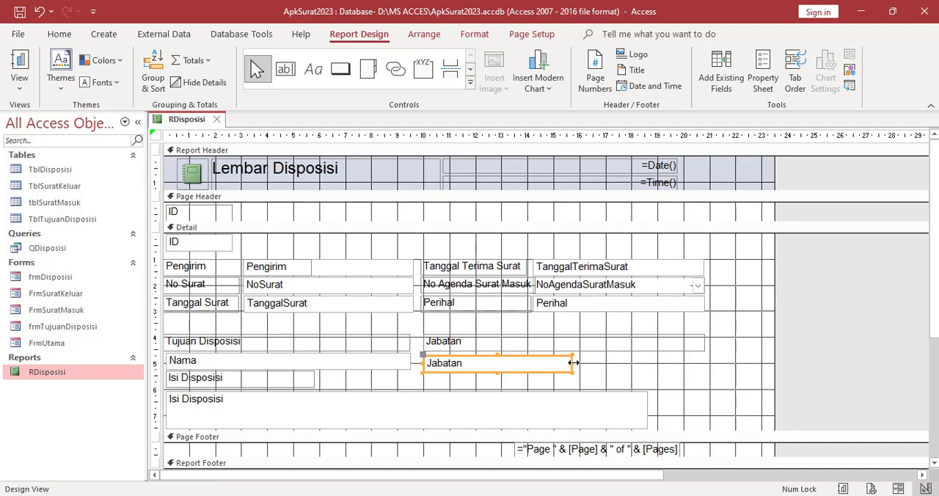
left_click_drag(573, 363, 707, 366)
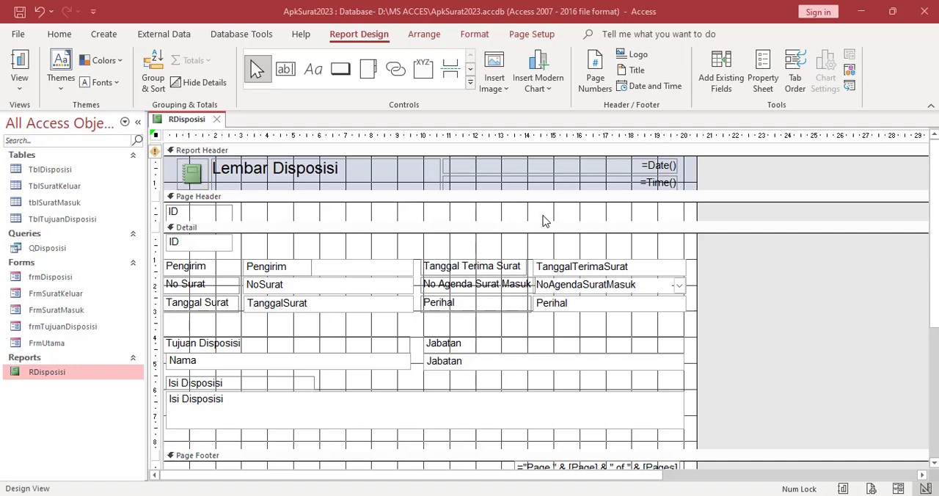
Set the Report Header section's back color to the white theme color, Background 1
scroll(482, 385, "down", 3)
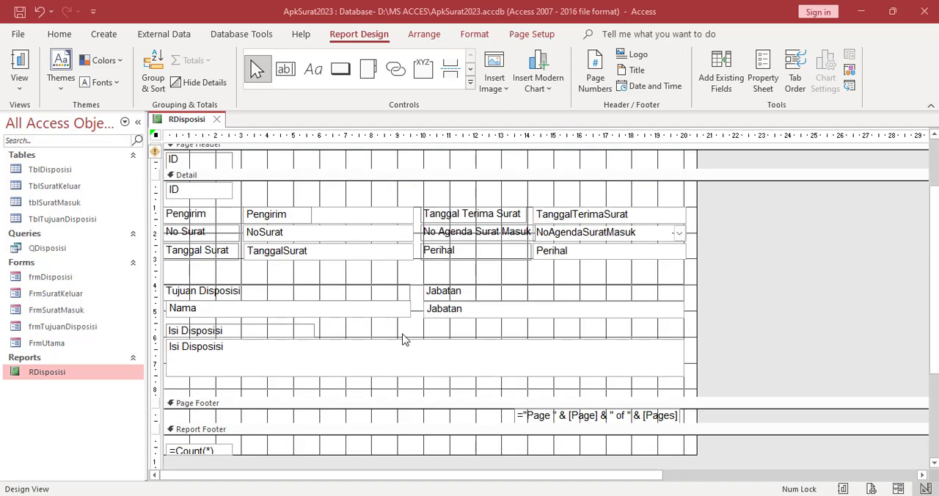
scroll(323, 380, "up", 3)
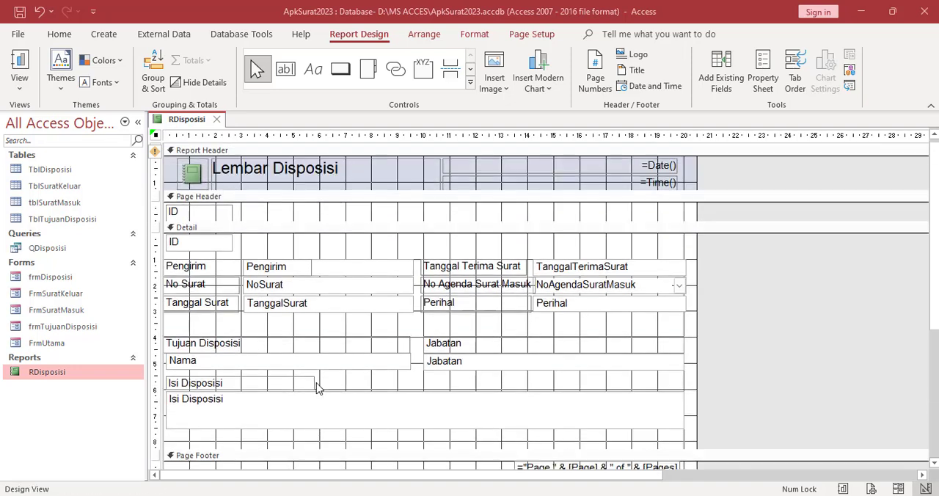
left_click(266, 182)
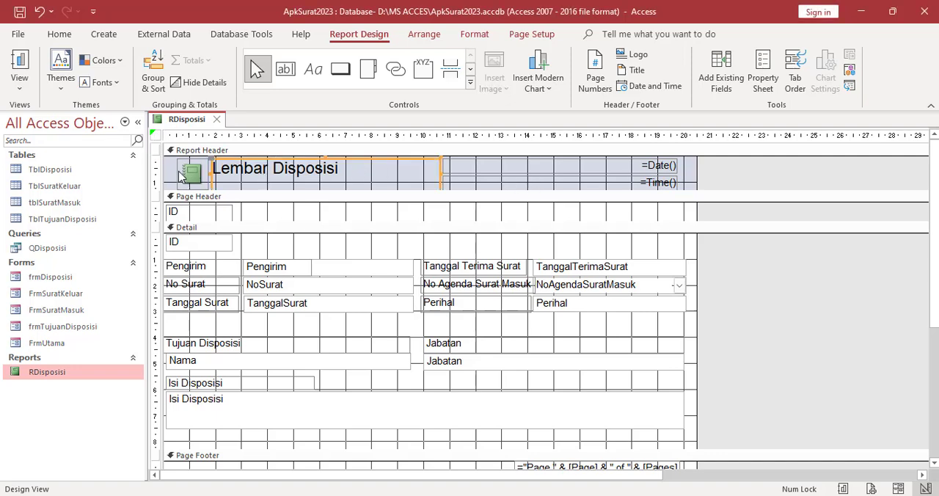
left_click(174, 174)
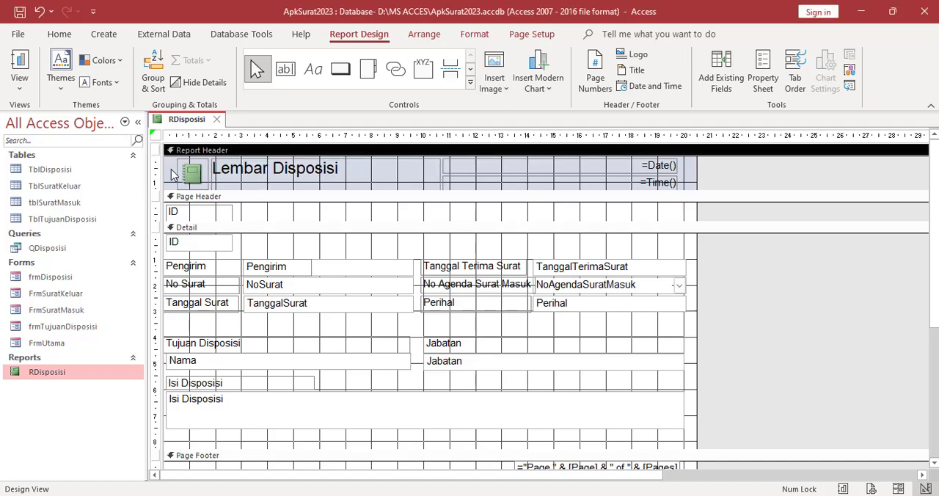
left_click(763, 83)
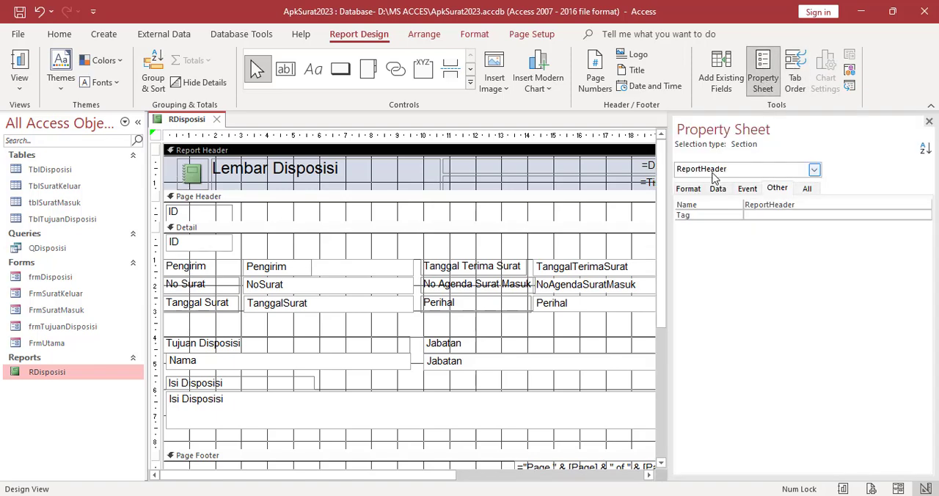
left_click(688, 190)
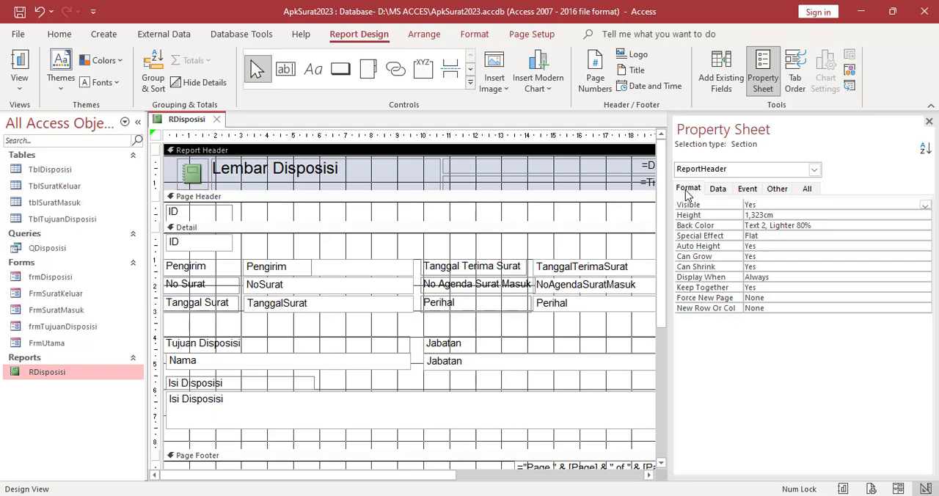
left_click(826, 226)
left_click(926, 227)
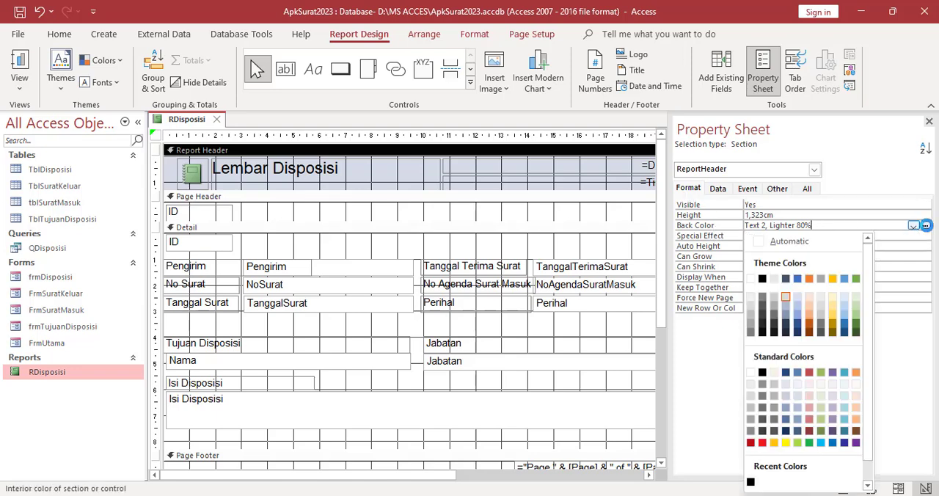
left_click(755, 282)
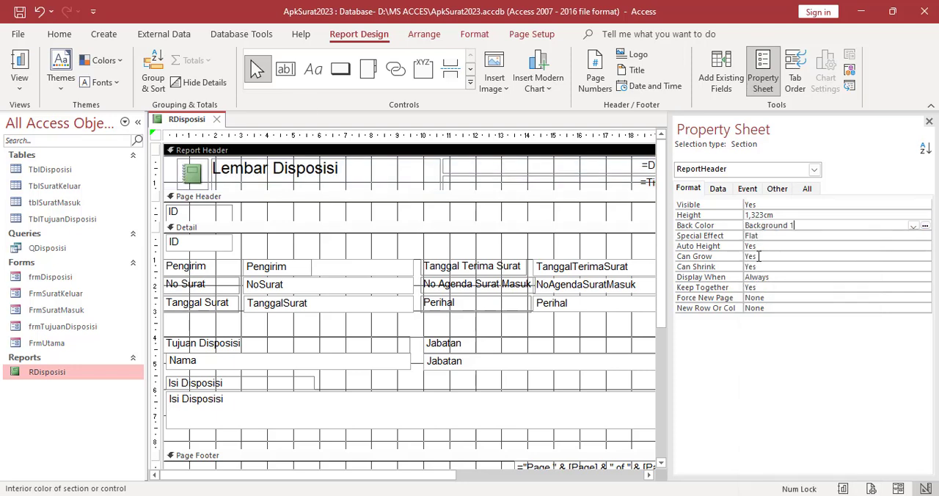
left_click(365, 217)
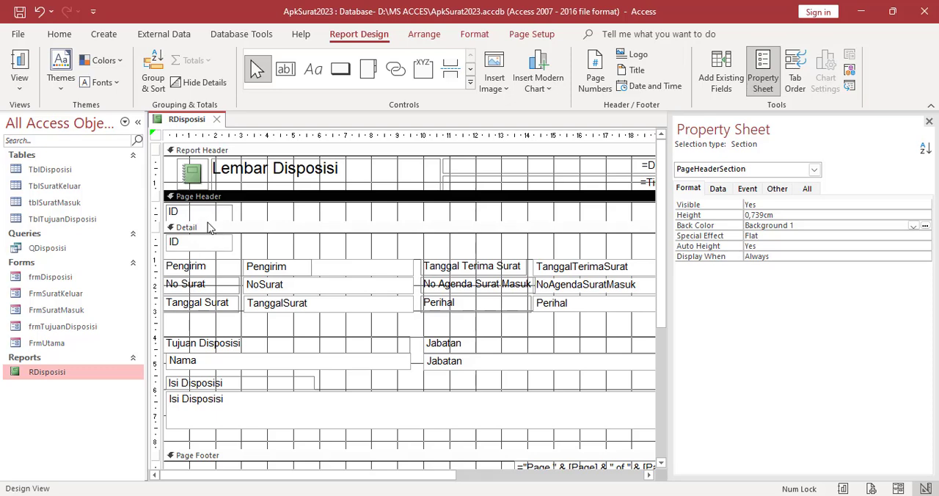
Hide the ID text box in the Detail section by setting its Visible property to No
left_click(206, 243)
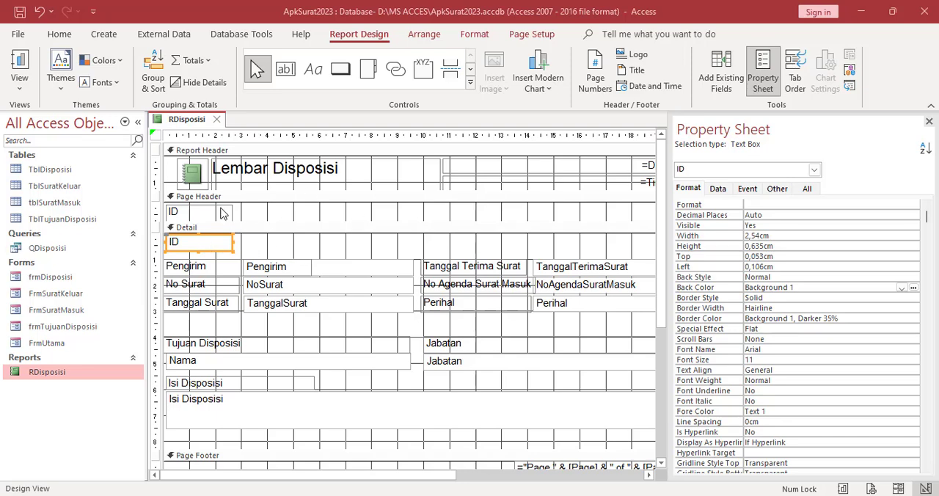
left_click(245, 250)
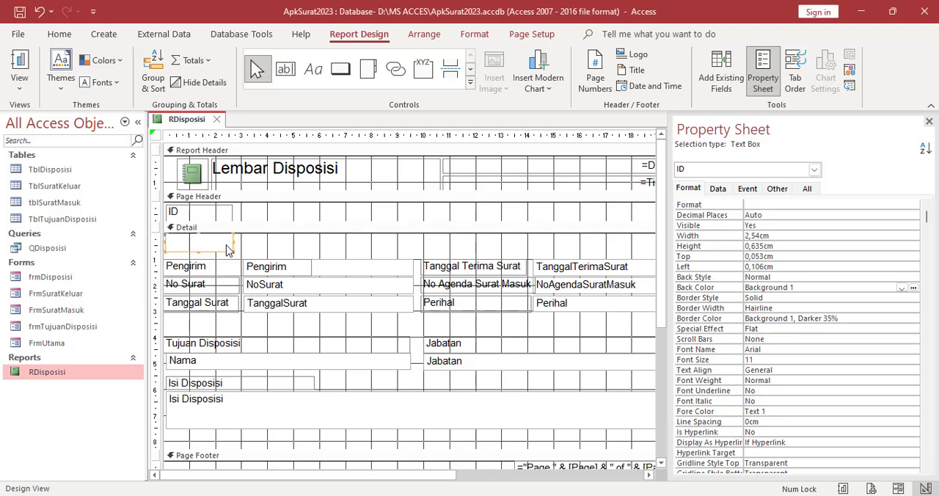
left_click(218, 252)
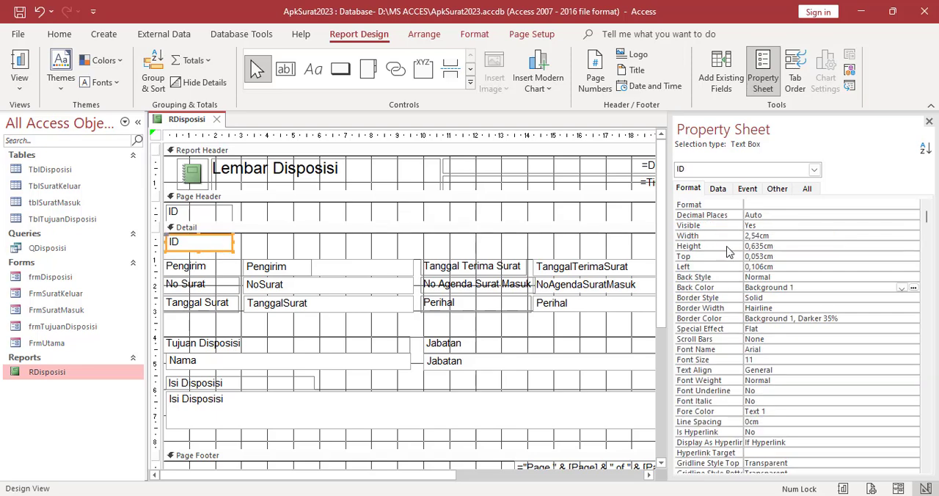
left_click(710, 227)
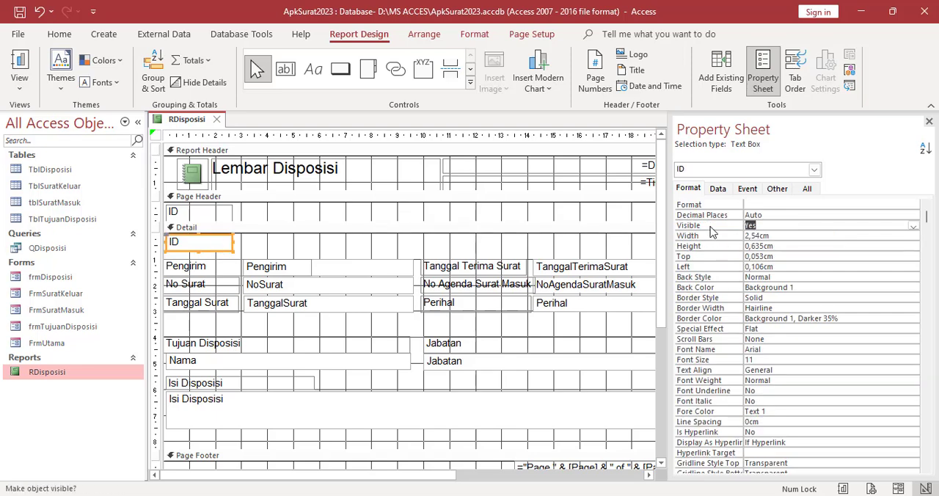
left_click(913, 229)
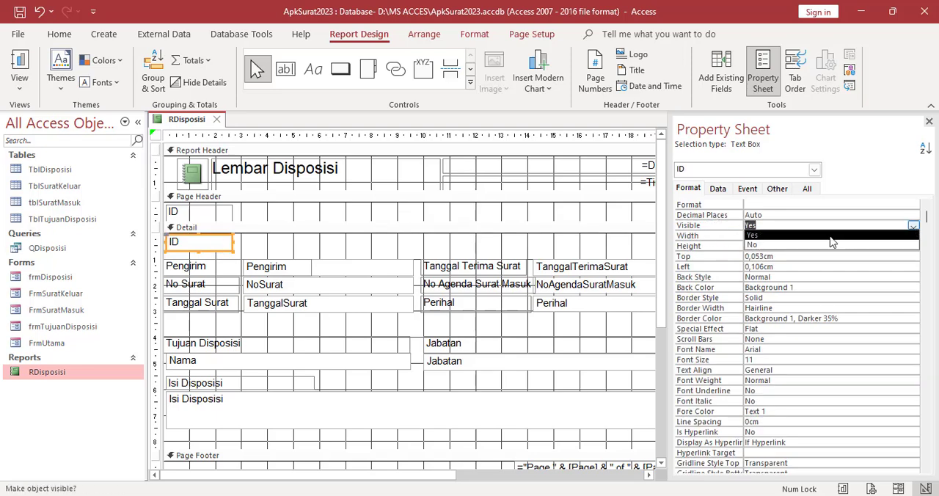
left_click(761, 251)
left_click(397, 248)
Delete the ID label from the Page Header and reduce that section's height to about 0.6 cm
left_click(206, 214)
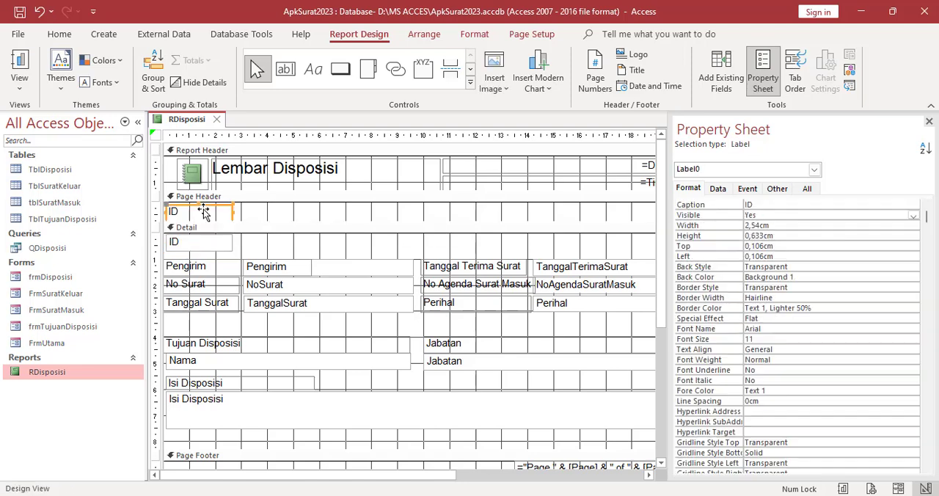
key("Delete")
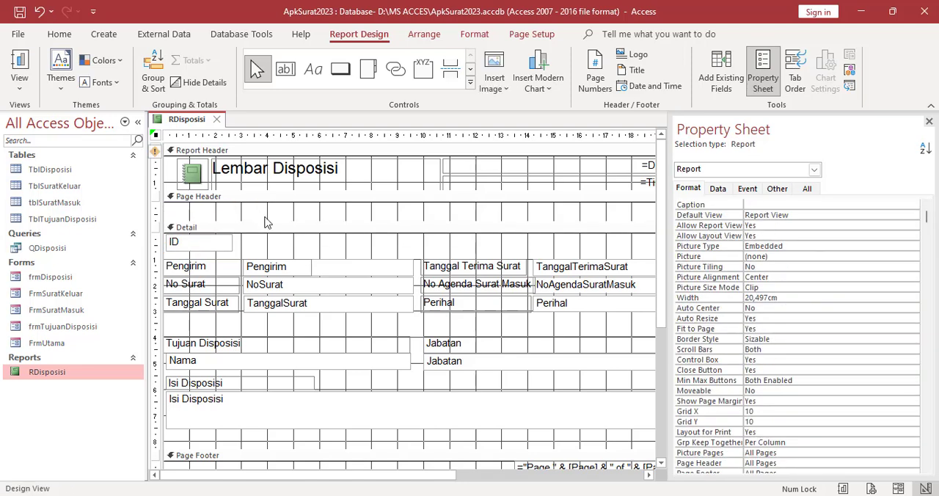
left_click_drag(257, 221, 257, 212)
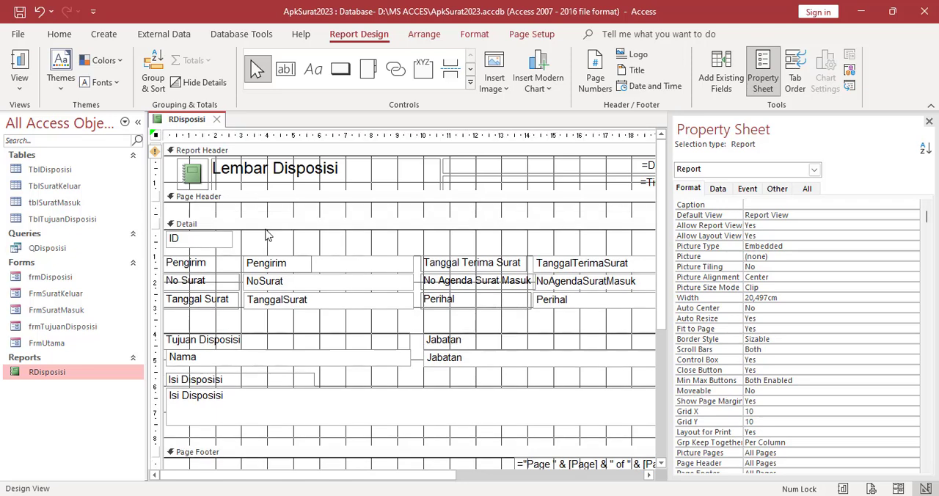
Move all Detail section labels and fields except the ID text box up together, so the Pengirim row overlaps the hidden ID text box
left_click(220, 268)
left_click(214, 285, "shift")
left_click(213, 305, "shift")
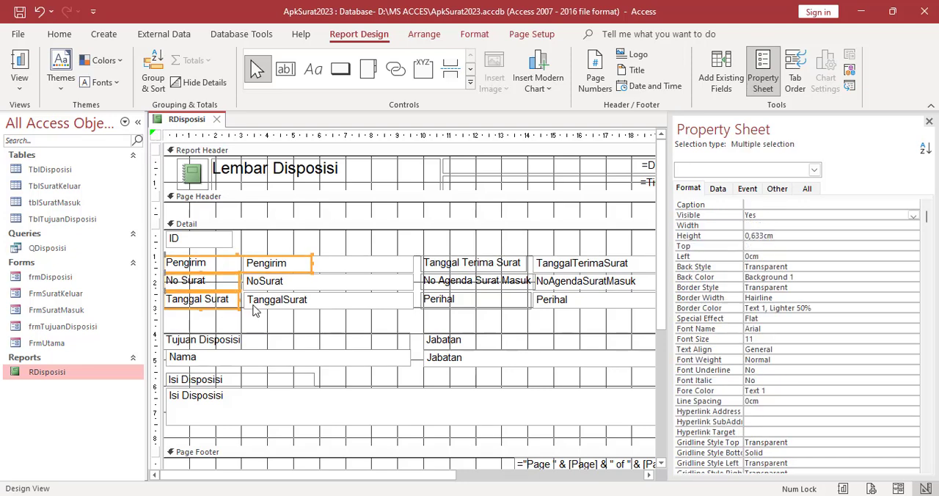
left_click(285, 307, "shift")
left_click(341, 282, "shift")
left_click(474, 265, "shift")
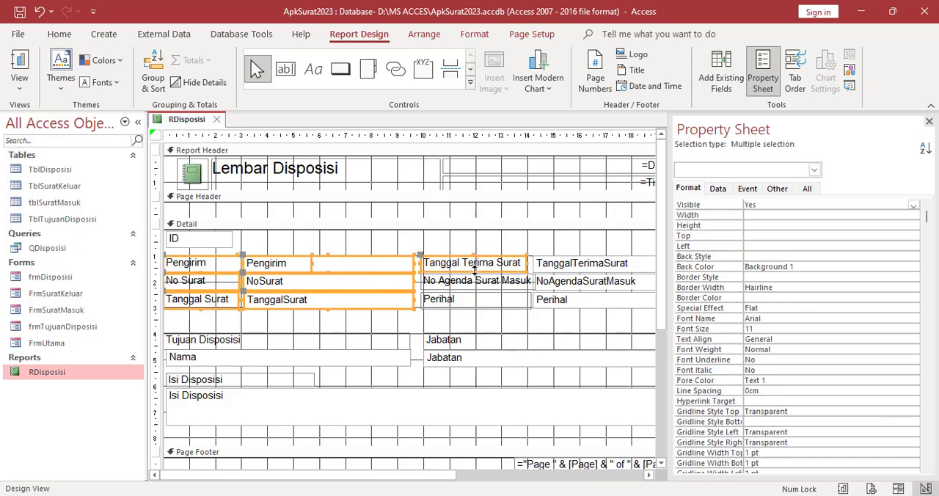
left_click(475, 285, "shift")
left_click(474, 303, "shift")
left_click(556, 304, "shift")
left_click(572, 285, "shift")
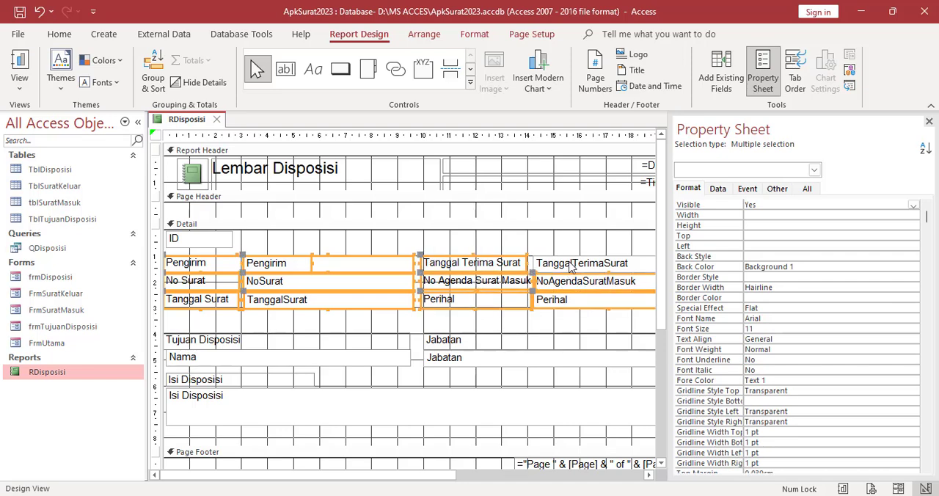
left_click(571, 266, "shift")
left_click(269, 344, "shift")
left_click(470, 342, "shift")
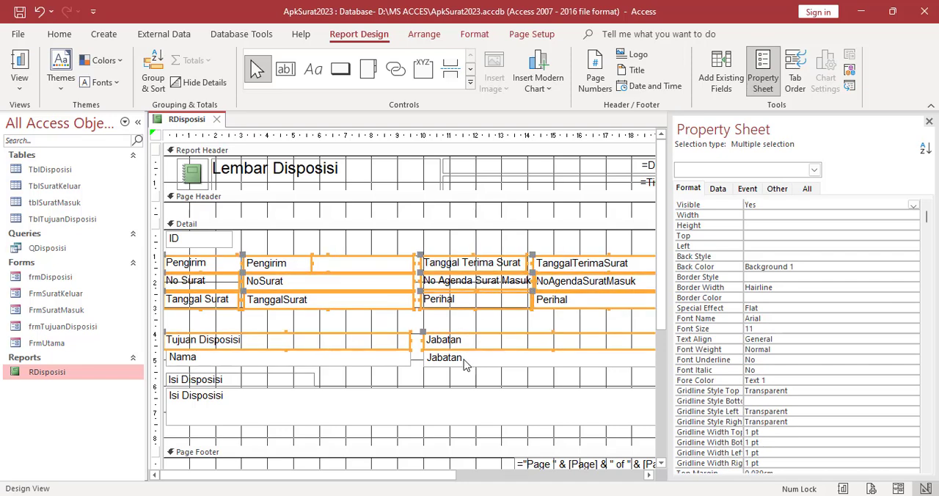
left_click(465, 361, "shift")
left_click(278, 361, "shift")
left_click(295, 383, "shift")
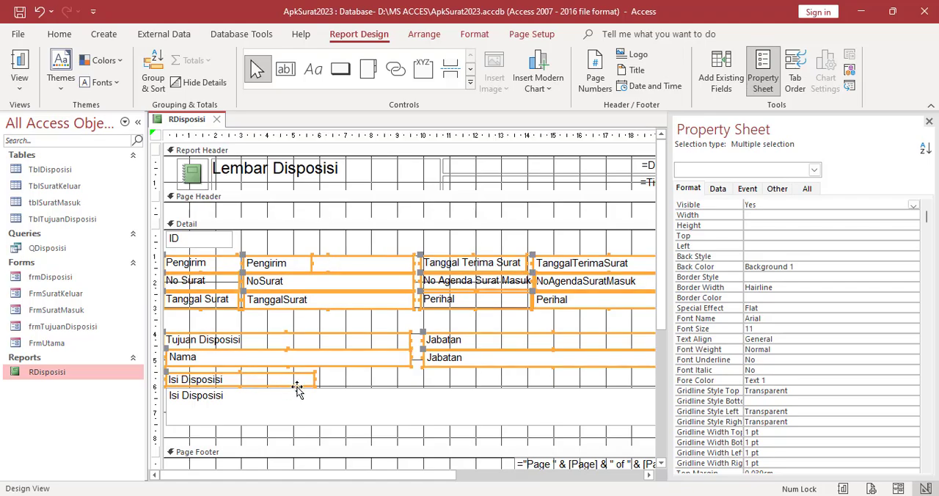
left_click(316, 409, "shift")
key("Up")
key("Up")
key("Up")
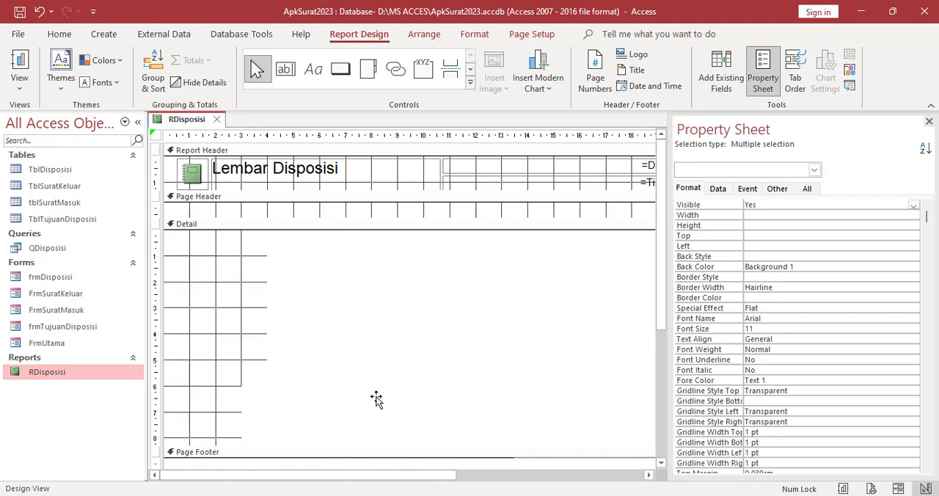
key("Up")
key("Up")
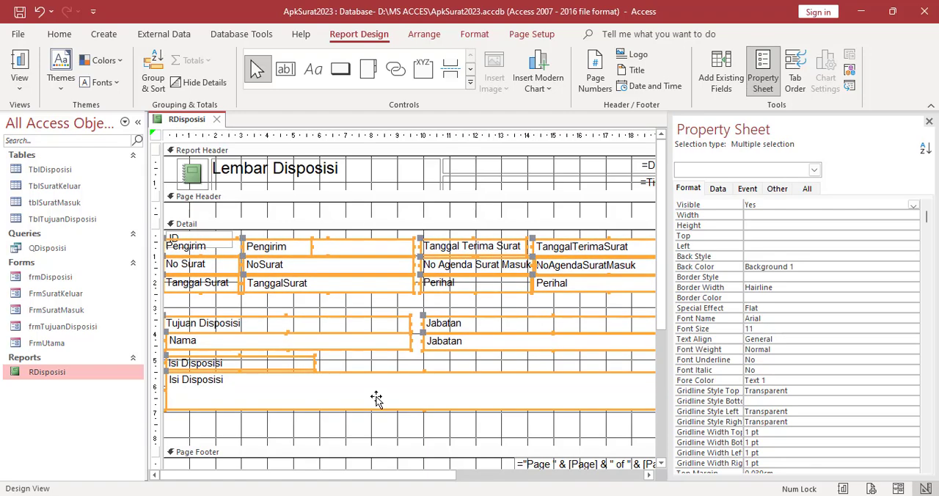
Check the report's layout in Print Preview, accepting the section width warning, and return to Design View
right_click(199, 126)
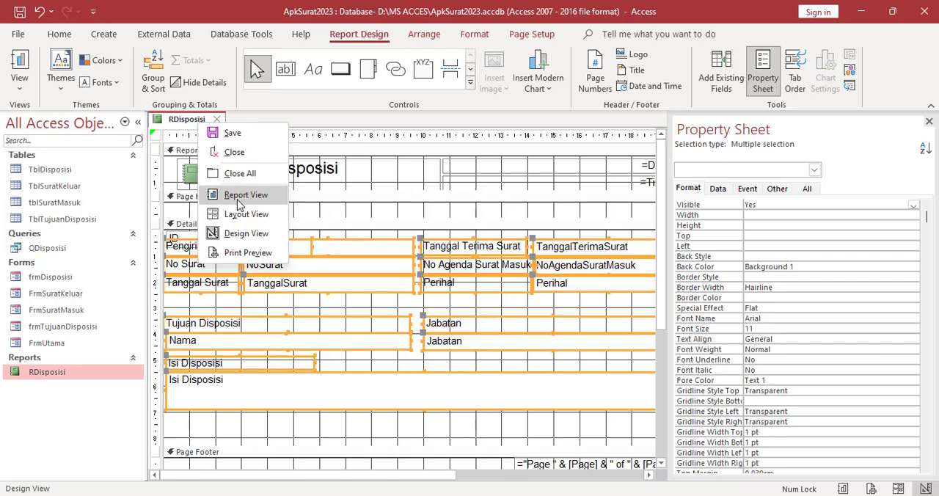
left_click(245, 252)
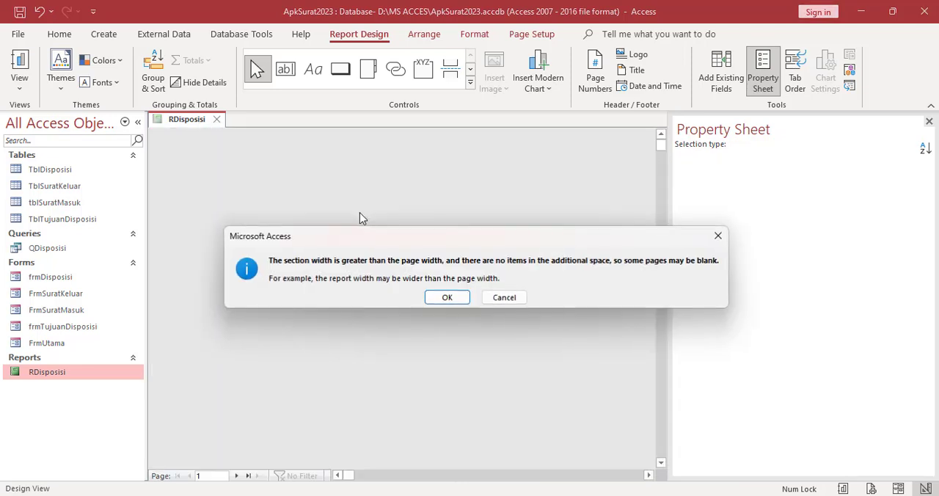
left_click(444, 297)
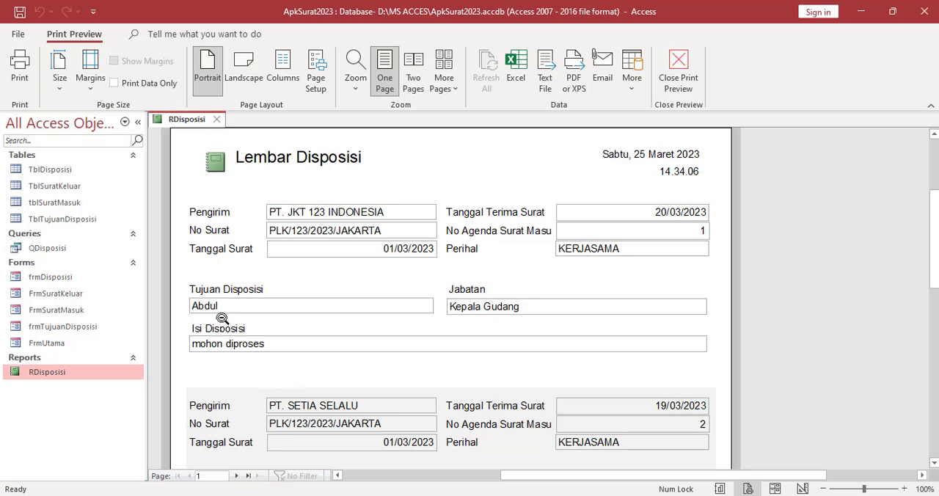
right_click(195, 121)
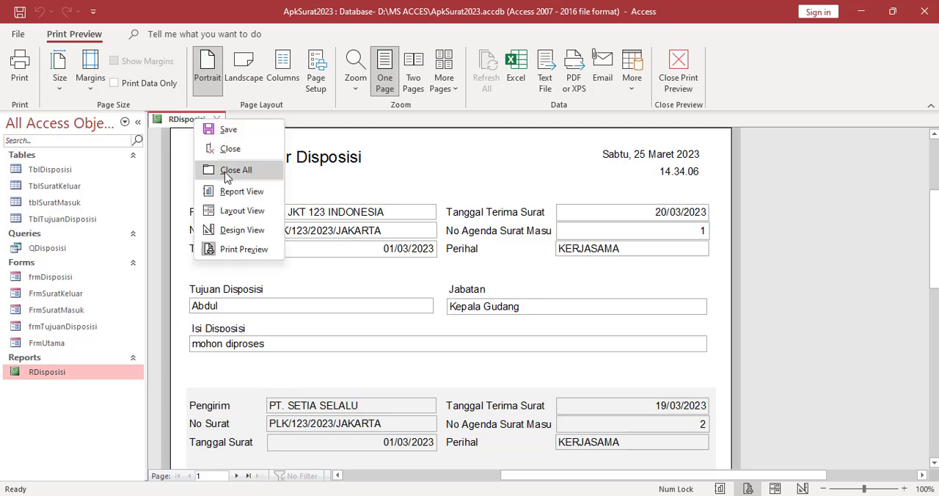
left_click(232, 230)
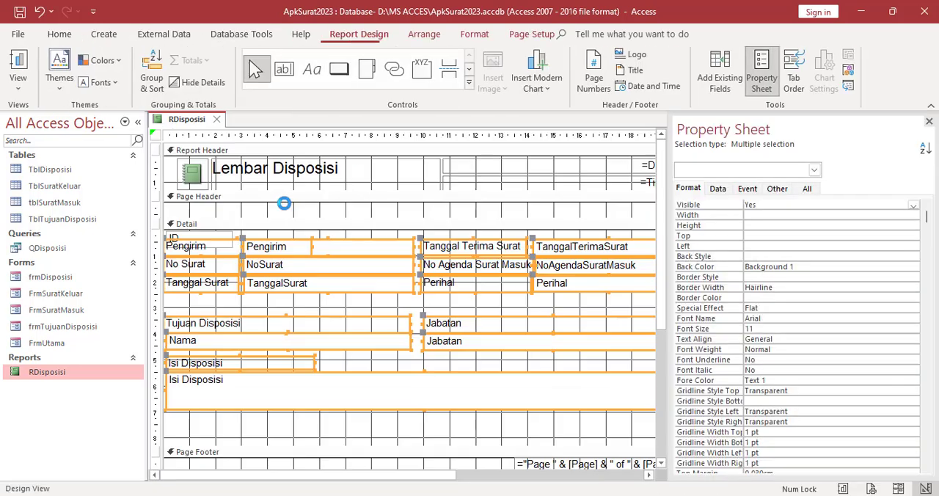
Draw a horizontal line about 20.2 cm long across the Page Header, starting at the report's left edge
left_click(375, 217)
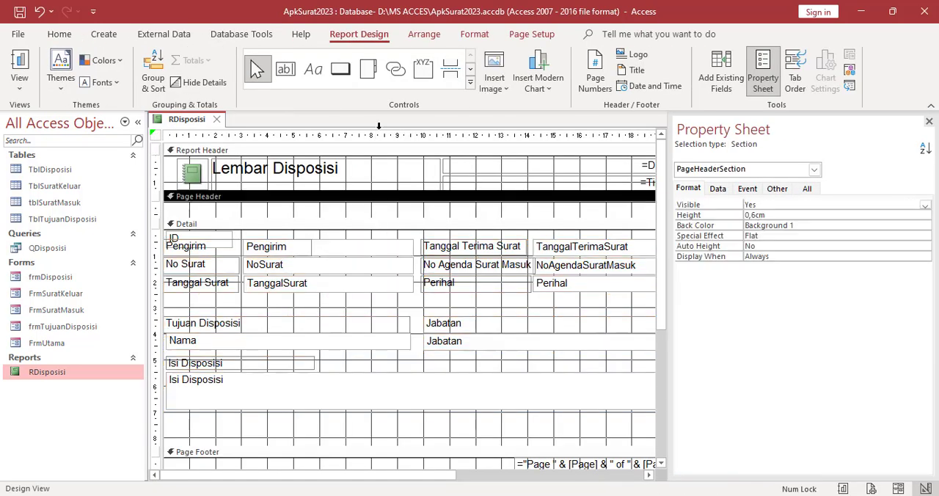
left_click(470, 83)
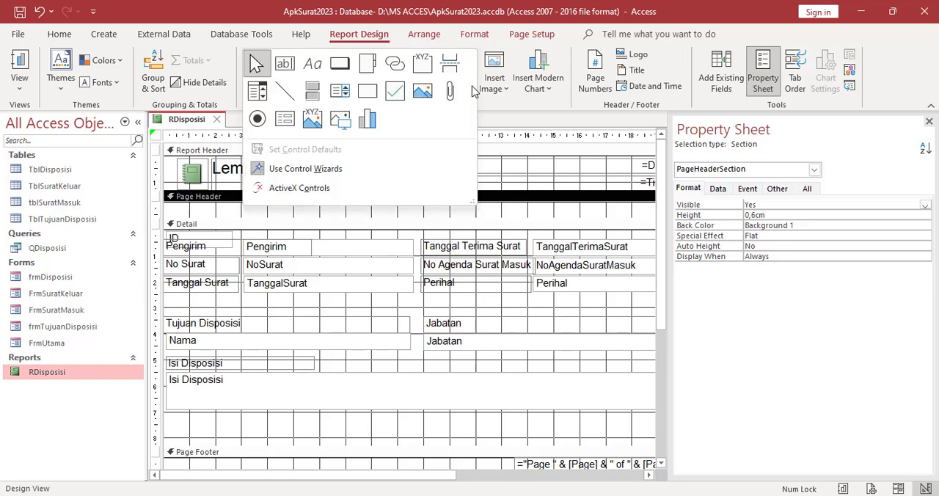
left_click(285, 92)
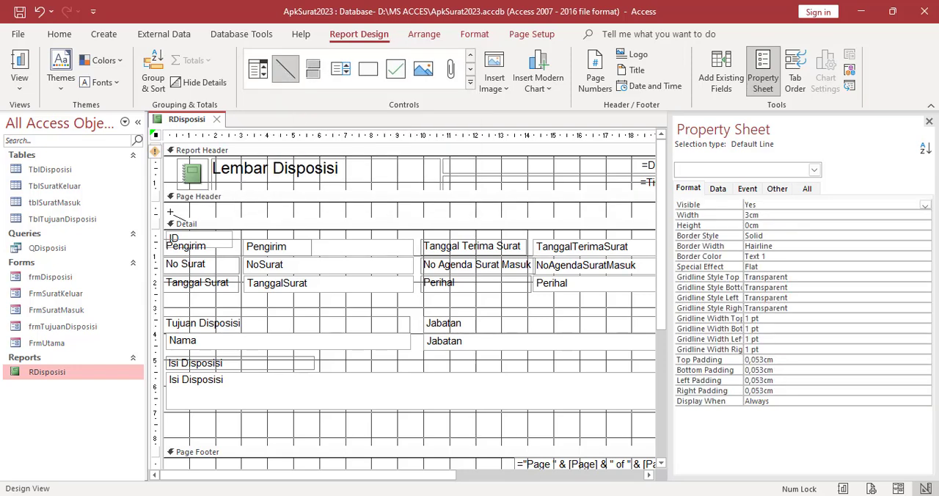
mouse_move(165, 212)
left_mouse_down()
mouse_move(712, 210)
mouse_move(580, 212)
left_mouse_up()
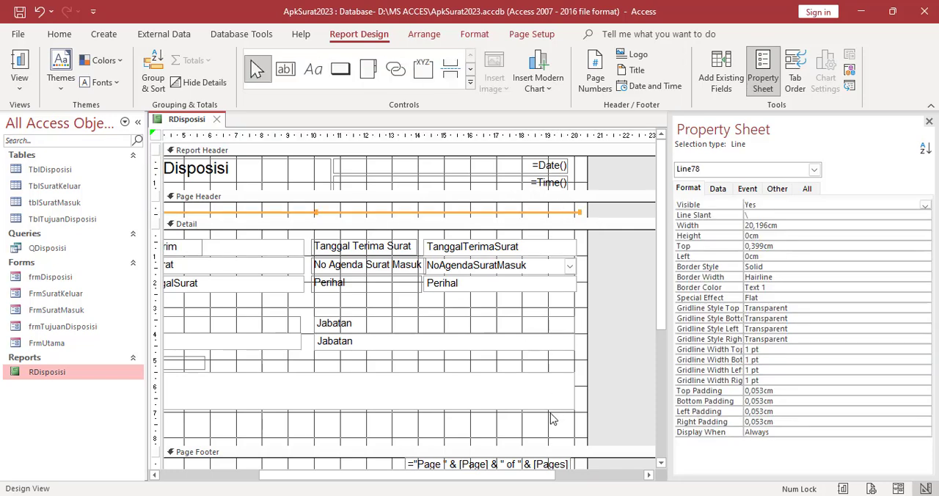
left_click_drag(484, 475, 370, 463)
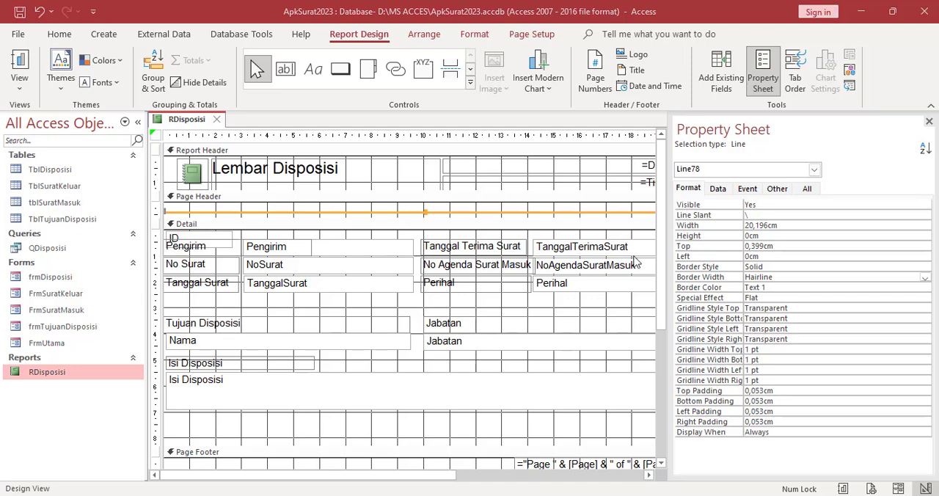
Check the new header line in Report View and return to Design View
right_click(186, 126)
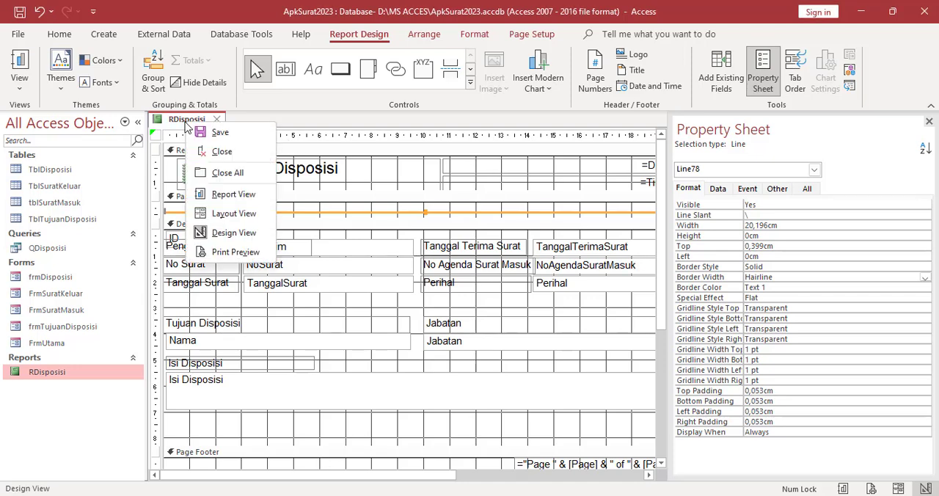
left_click(242, 194)
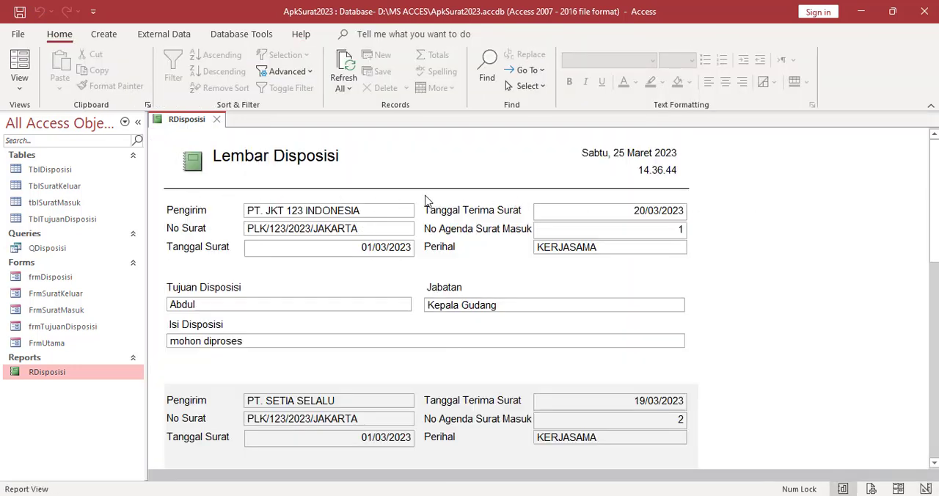
right_click(188, 122)
left_click(238, 232)
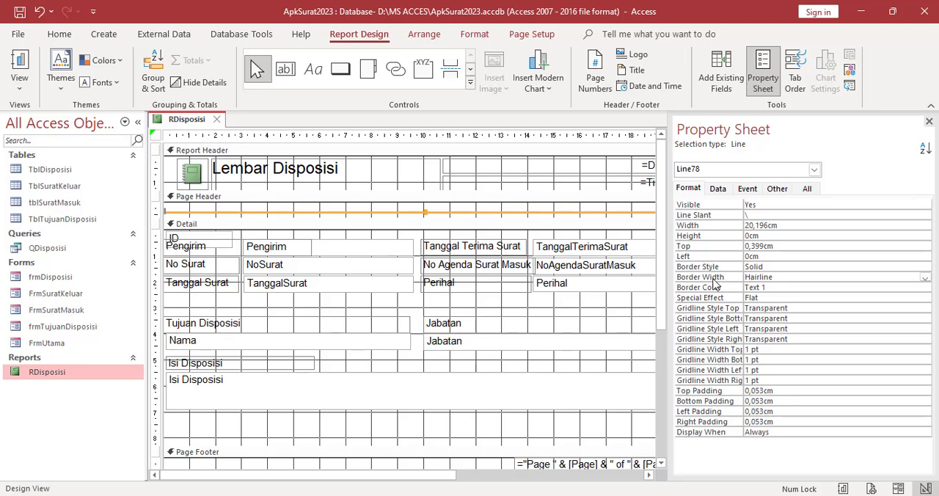
Set the border width of the Page Header line to 3 pt
left_click(867, 277)
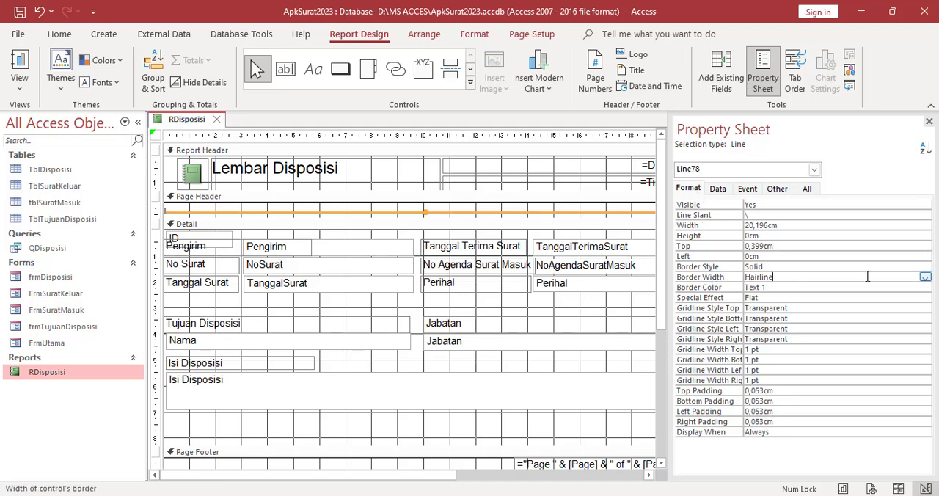
left_click(925, 277)
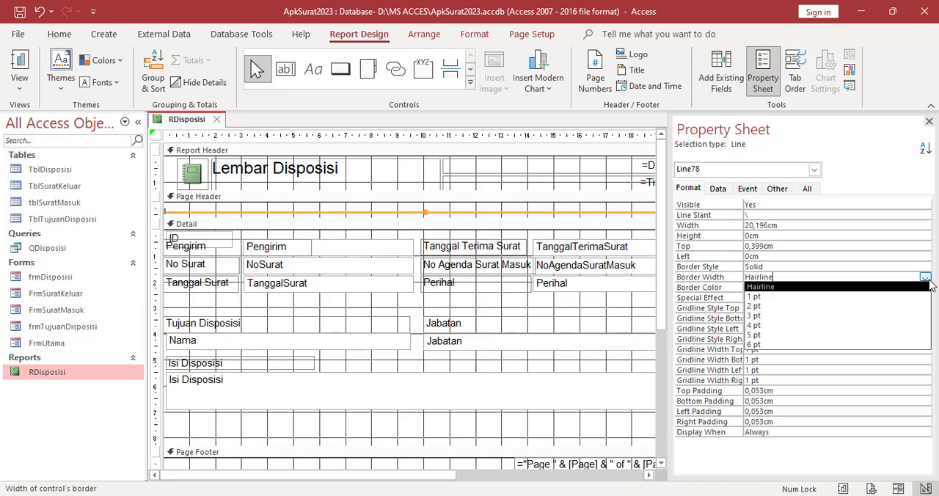
left_click(765, 316)
left_click(555, 313)
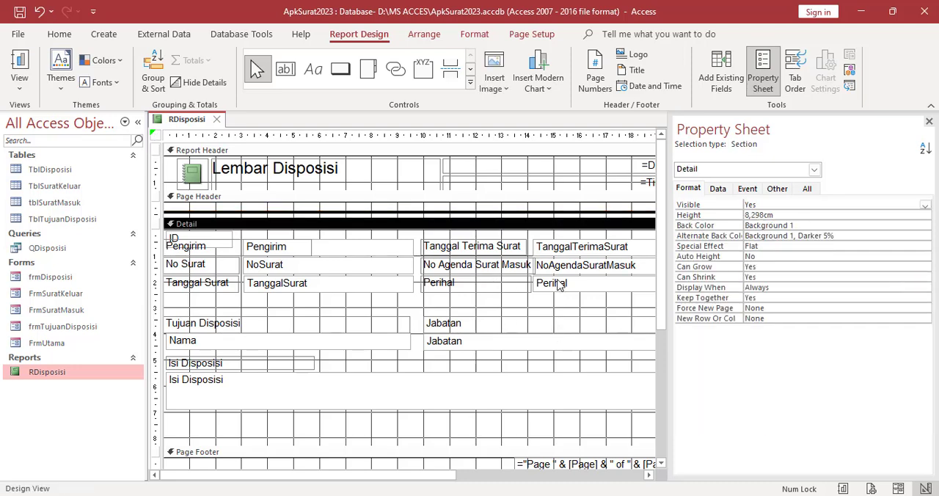
left_click(433, 213)
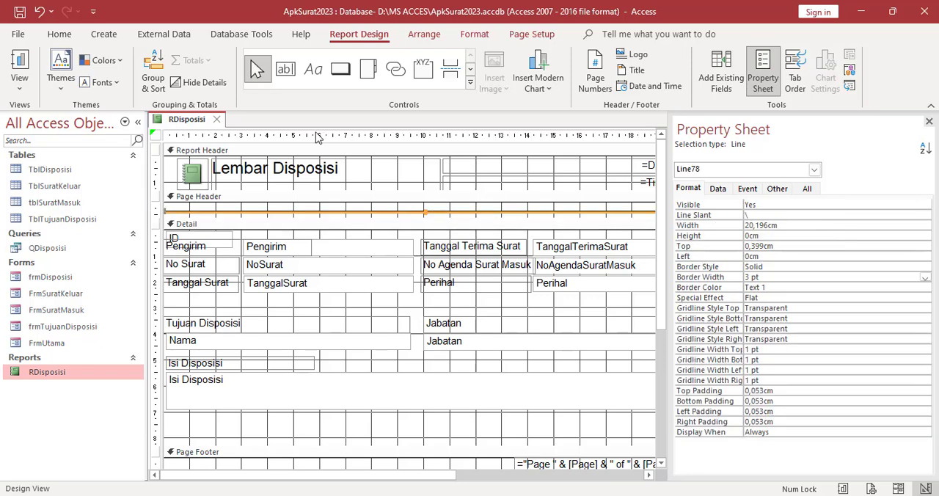
Check the thickened header line in Report View and return to Design View
right_click(179, 122)
left_click(224, 192)
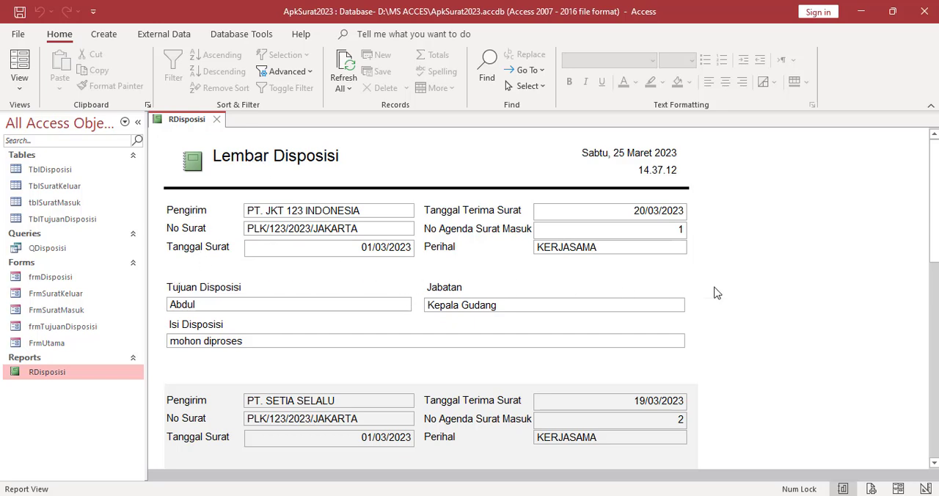
right_click(176, 125)
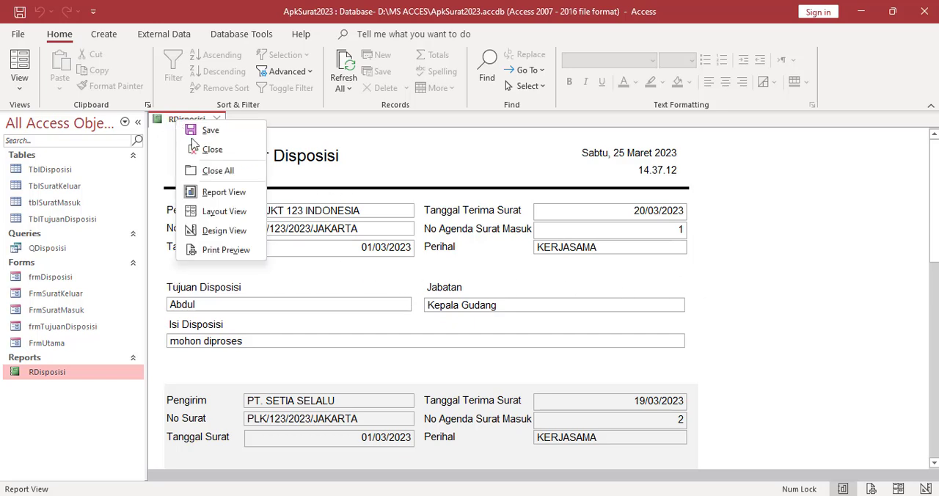
left_click(214, 230)
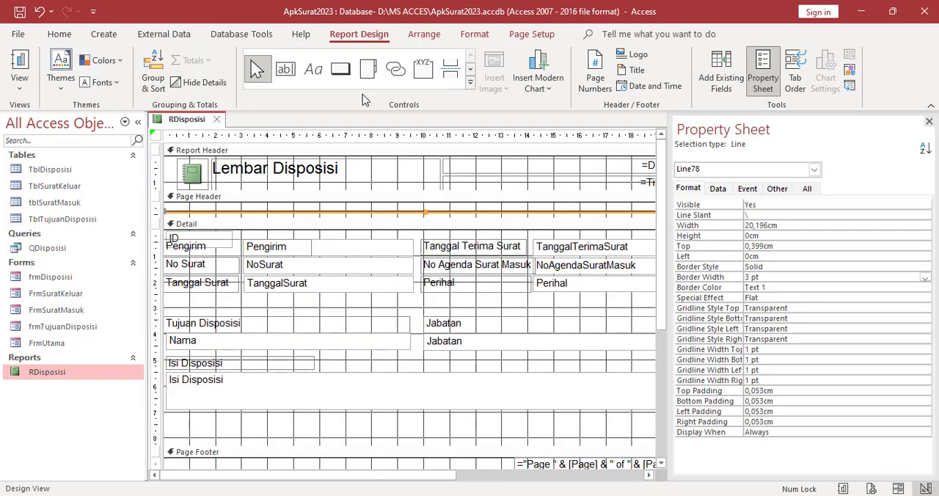
Draw a horizontal line about 20.2 cm long in the Detail section below the Tanggal Surat row, with a 2 pt border width
left_click(470, 82)
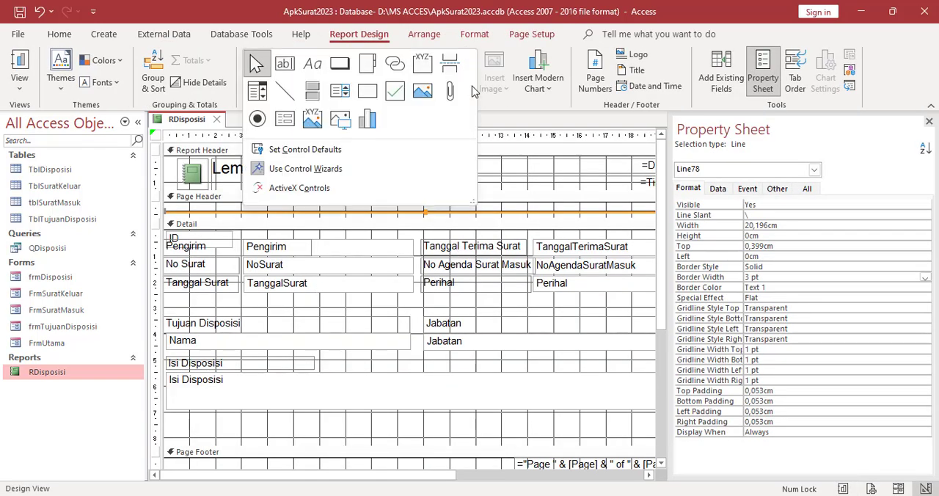
left_click(283, 95)
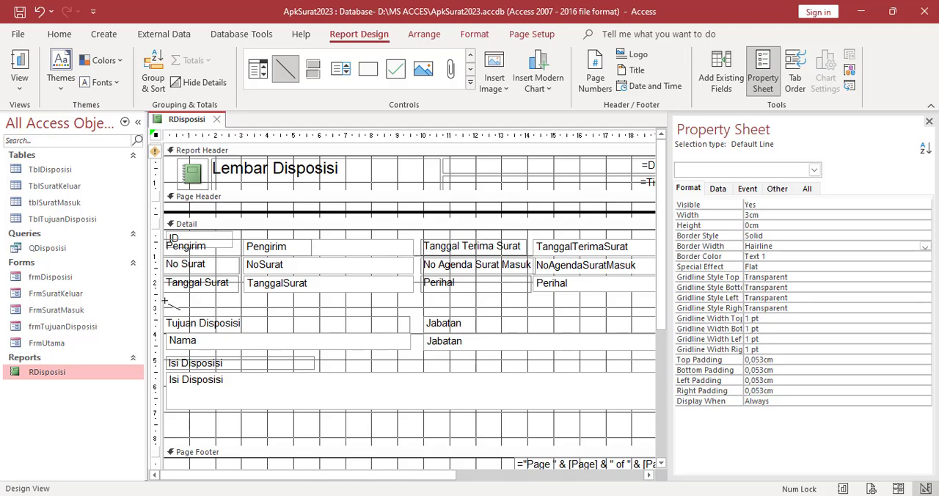
left_click_drag(166, 301, 591, 304)
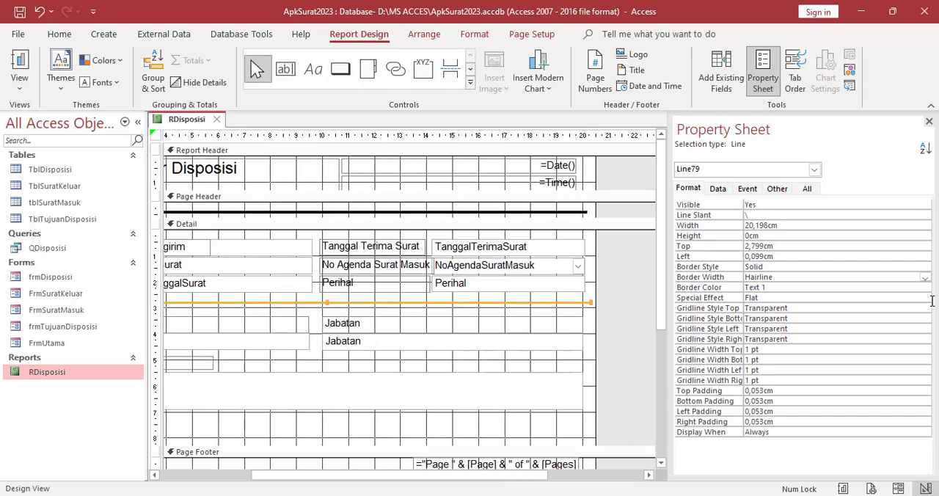
left_click(822, 277)
left_click(925, 277)
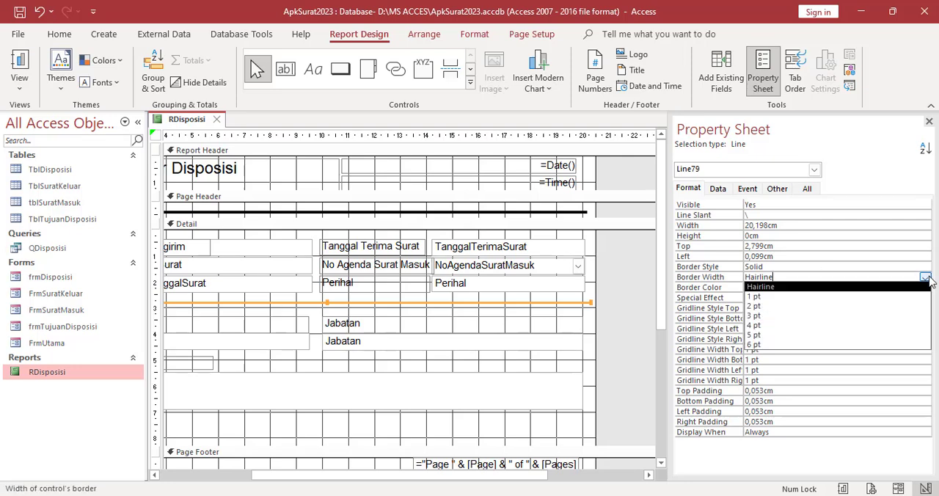
left_click(780, 306)
Check the Detail line across the records in Report View and return to Design View
right_click(196, 120)
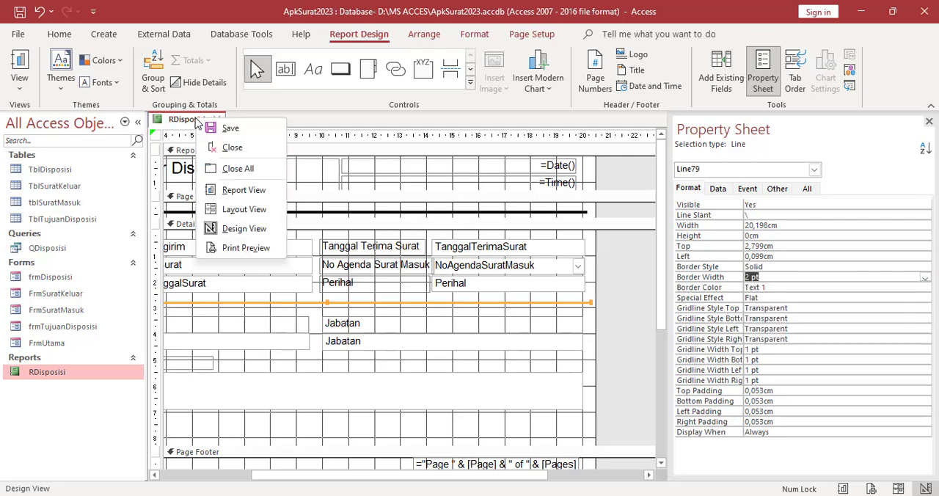
left_click(192, 121)
right_click(191, 122)
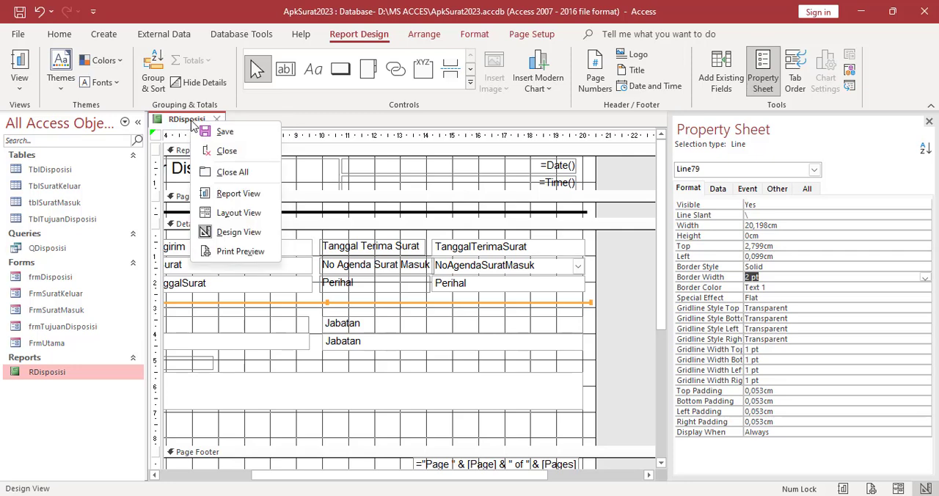
left_click(229, 193)
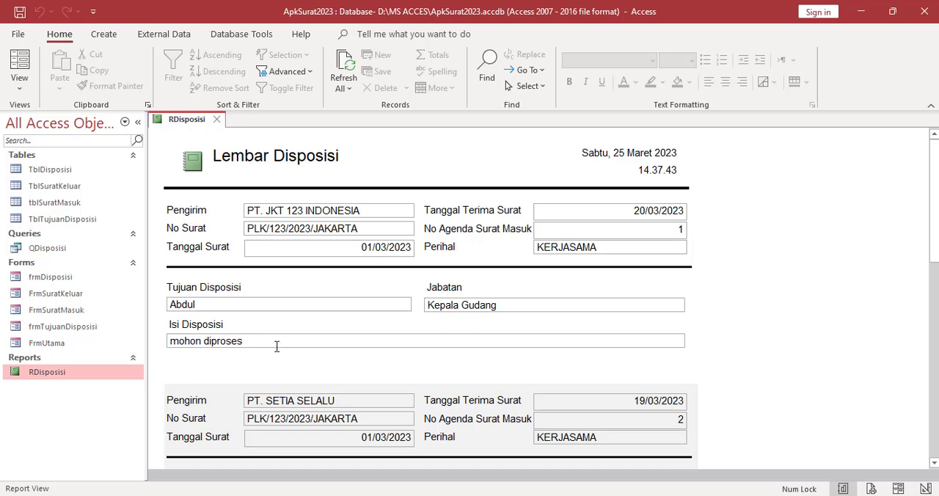
scroll(511, 350, "down", 1)
scroll(512, 350, "up", 1)
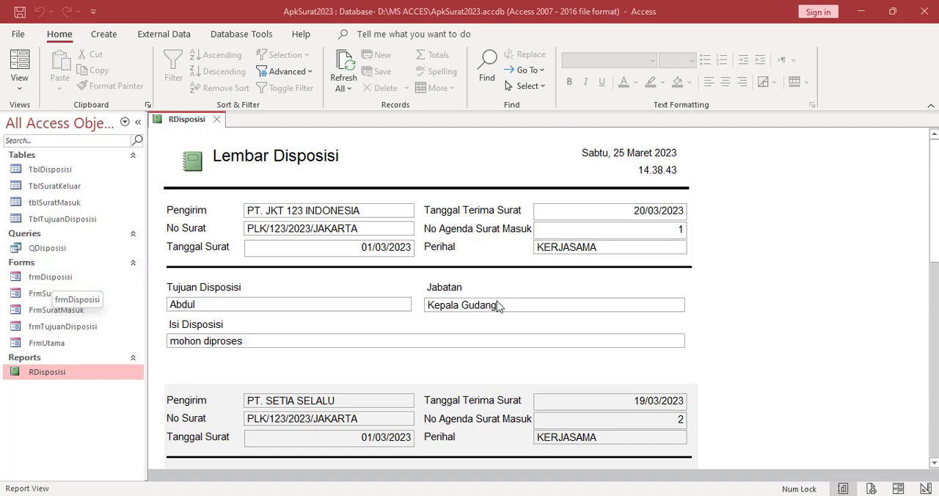
scroll(530, 295, "down", 3)
scroll(404, 276, "down", 3)
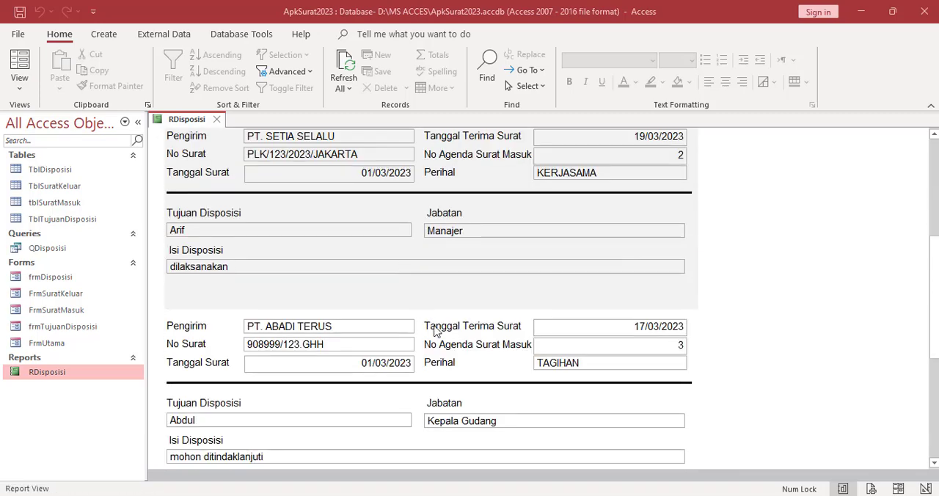
scroll(387, 308, "up", 3)
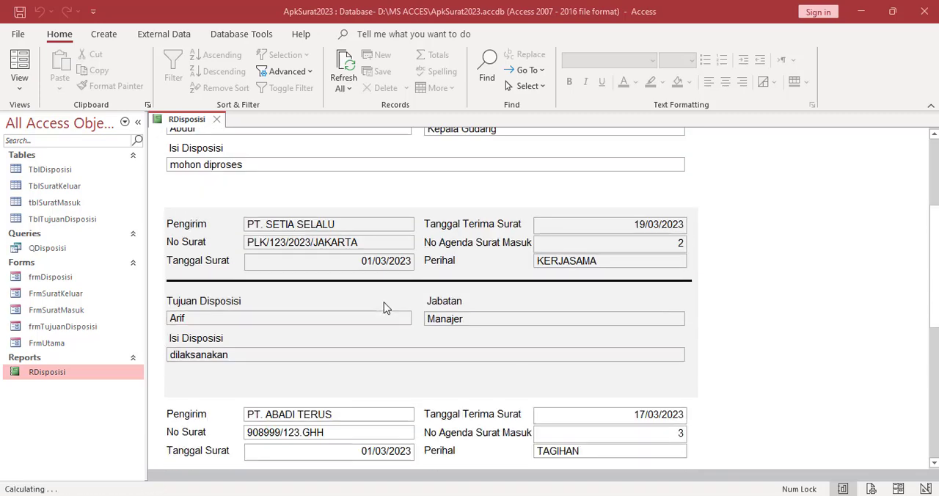
right_click(195, 123)
left_click(193, 123)
right_click(193, 124)
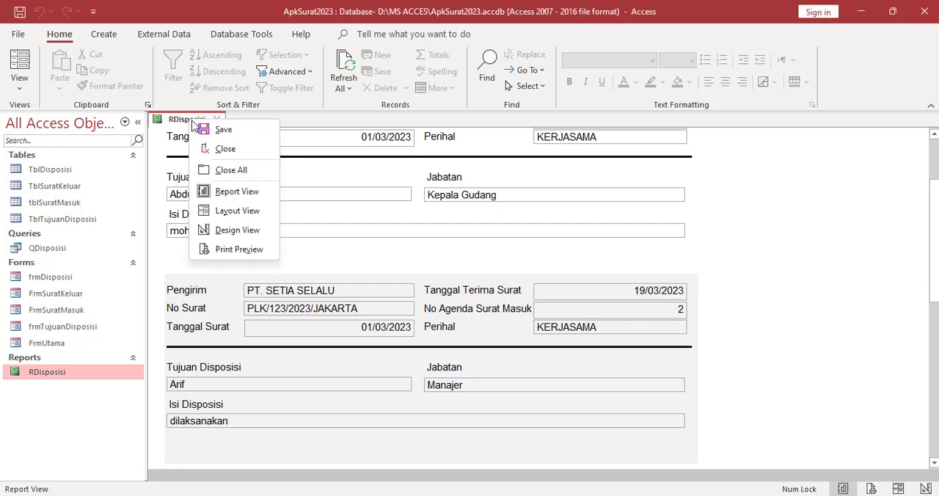
left_click(237, 230)
Set the report's Pop Up and Modal properties to Yes and save the report
left_click(814, 170)
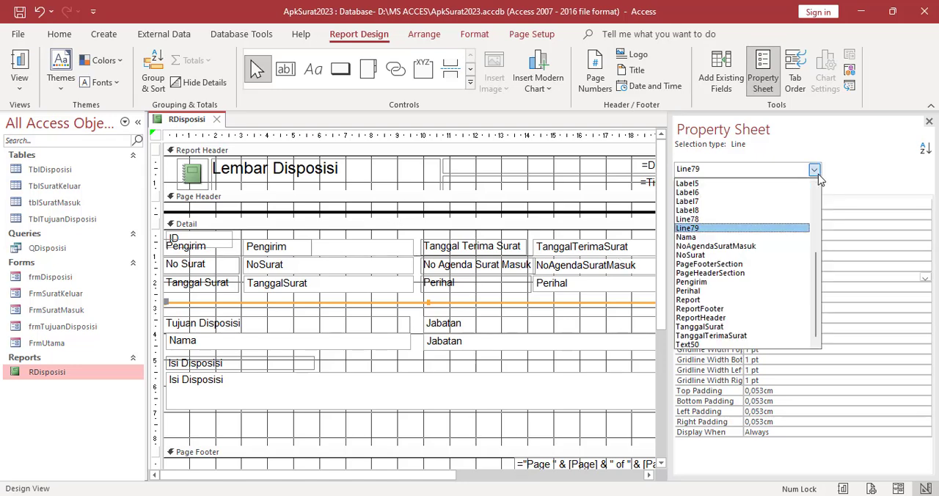
left_click(702, 300)
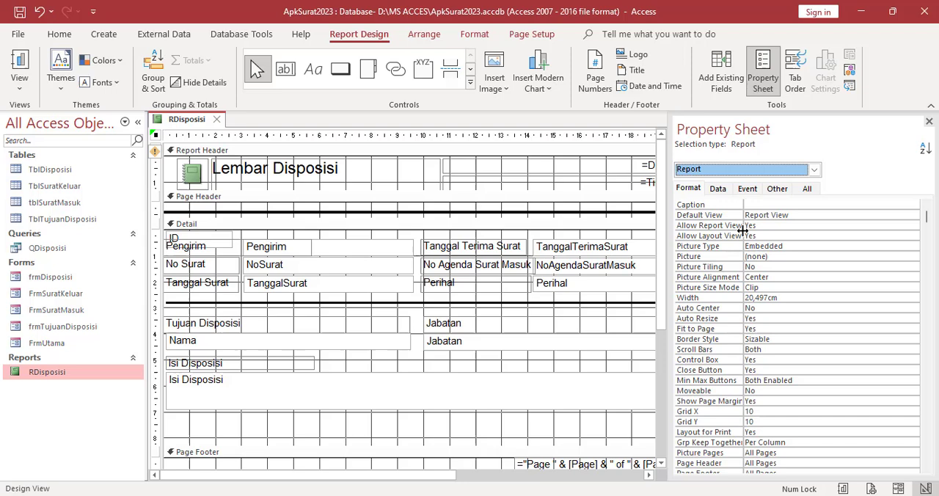
left_click(777, 191)
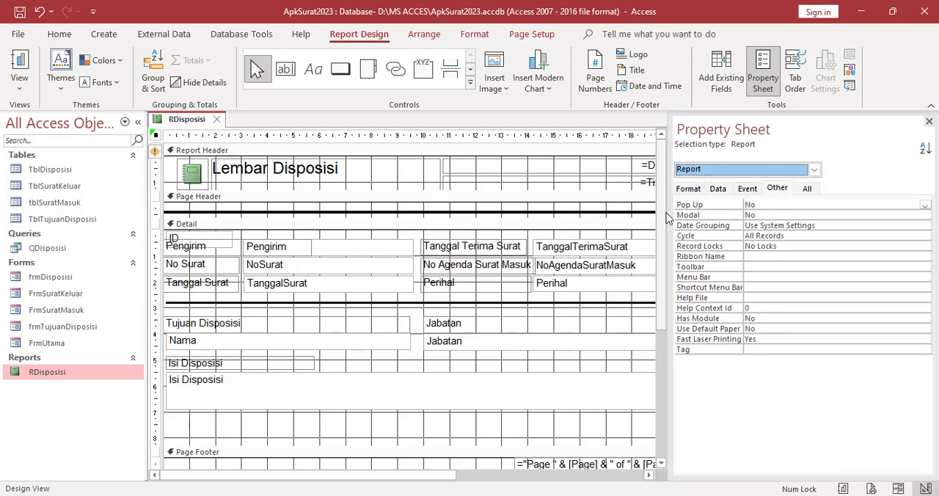
left_click(925, 205)
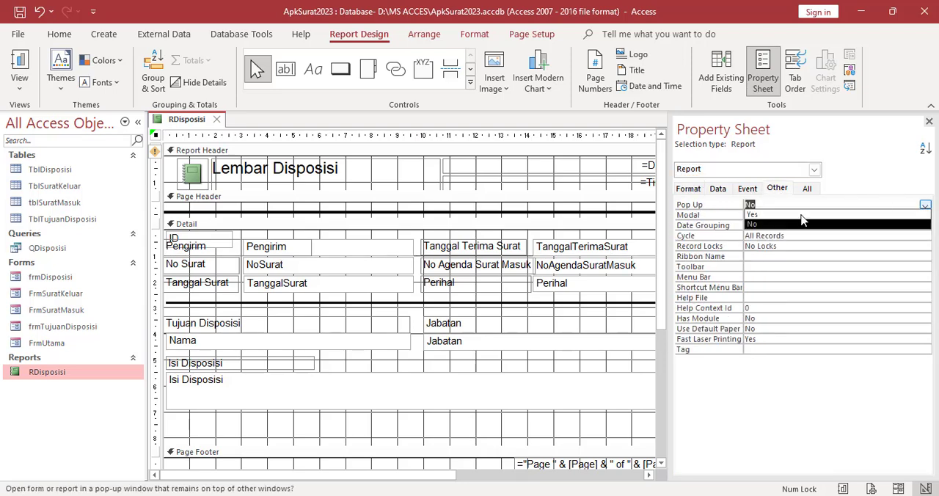
left_click(795, 215)
left_click(781, 215)
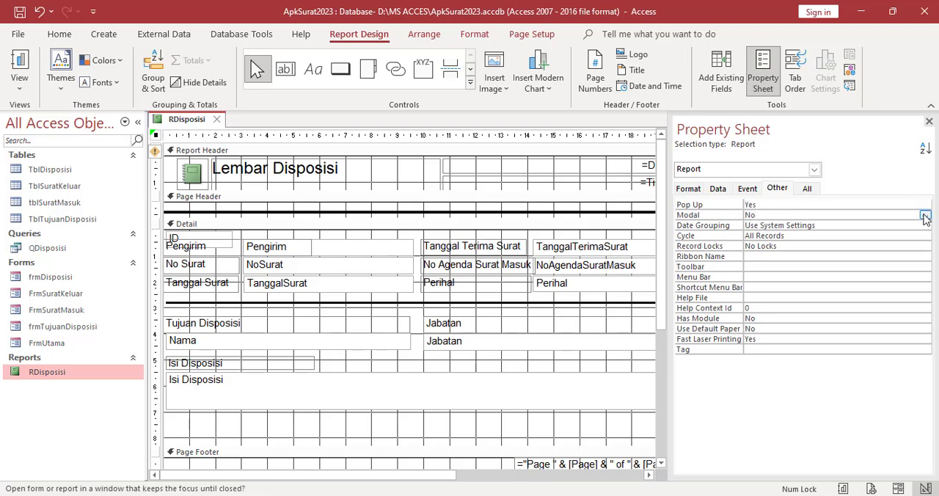
left_click(925, 215)
left_click(775, 226)
left_click(747, 189)
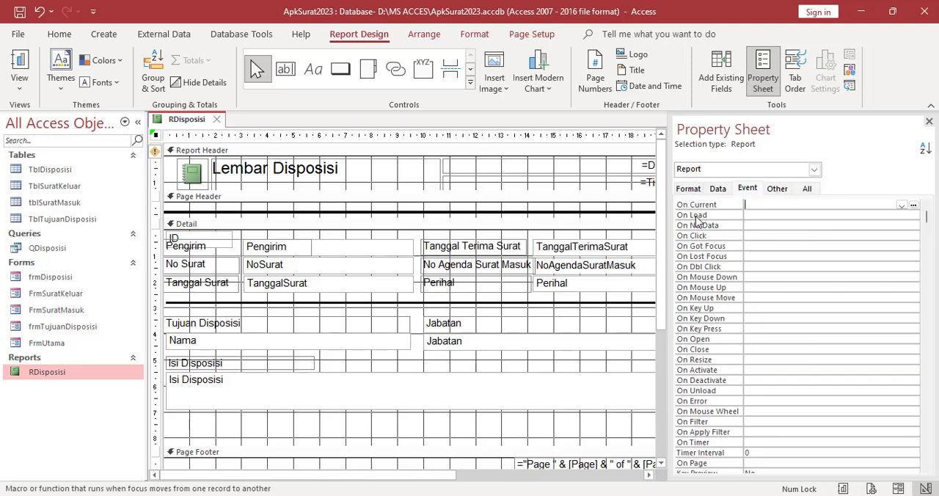
left_click(762, 212)
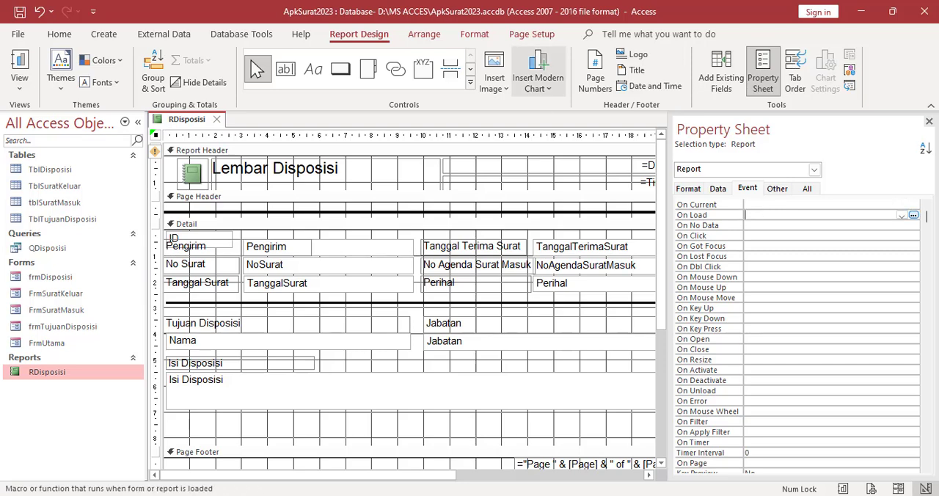
right_click(191, 120)
left_click(223, 128)
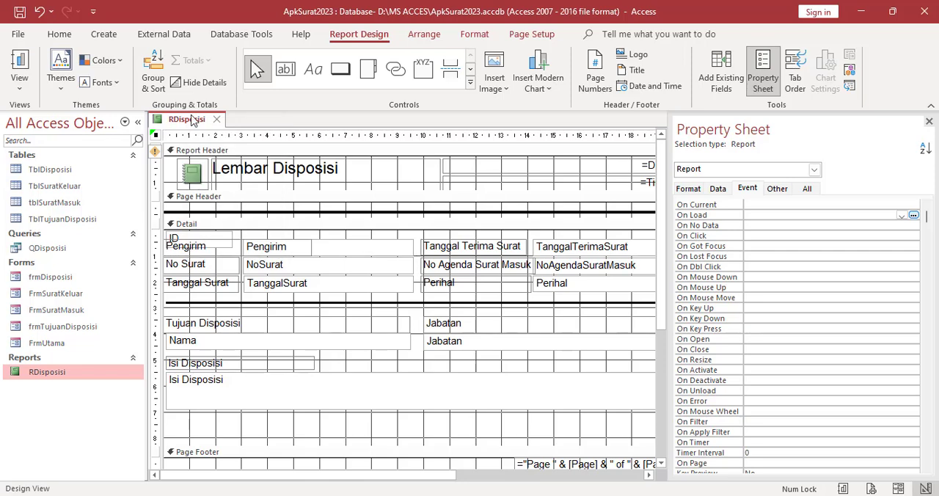
Preview the report for printing in its pop-up window, maximize that window, and return to Design View
right_click(195, 116)
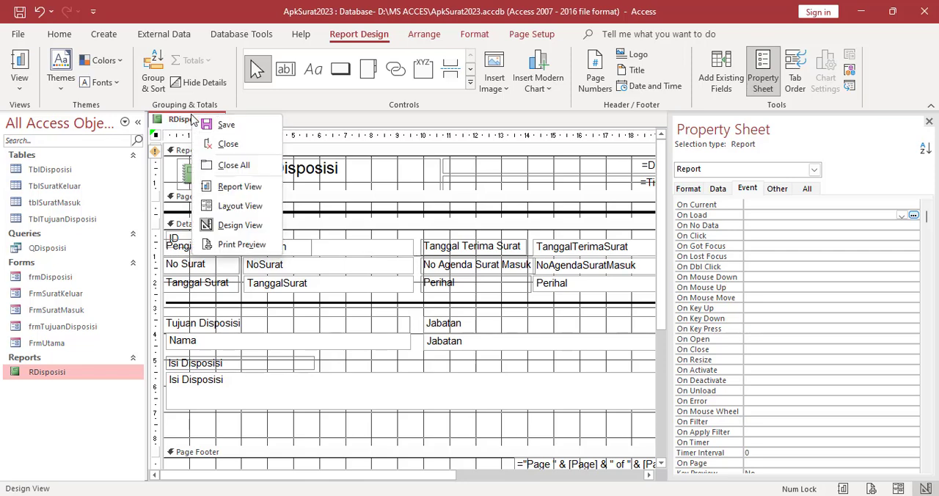
left_click(242, 245)
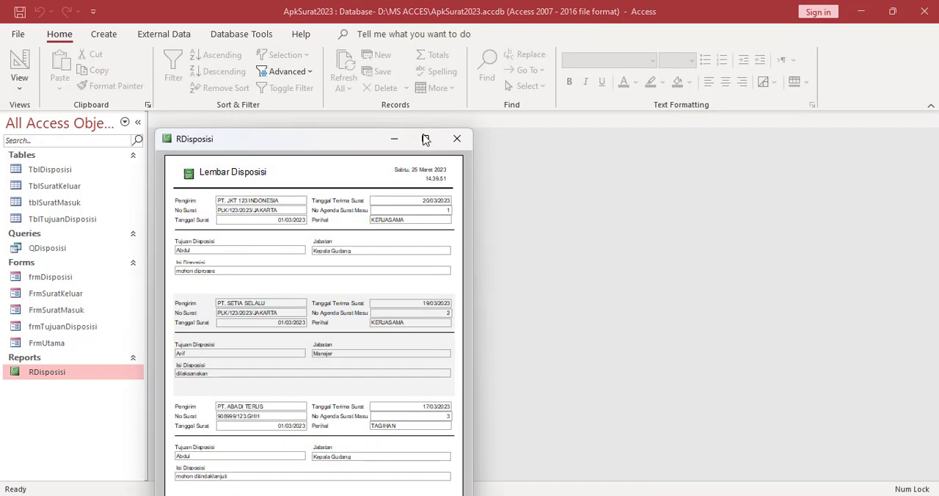
left_click(423, 138)
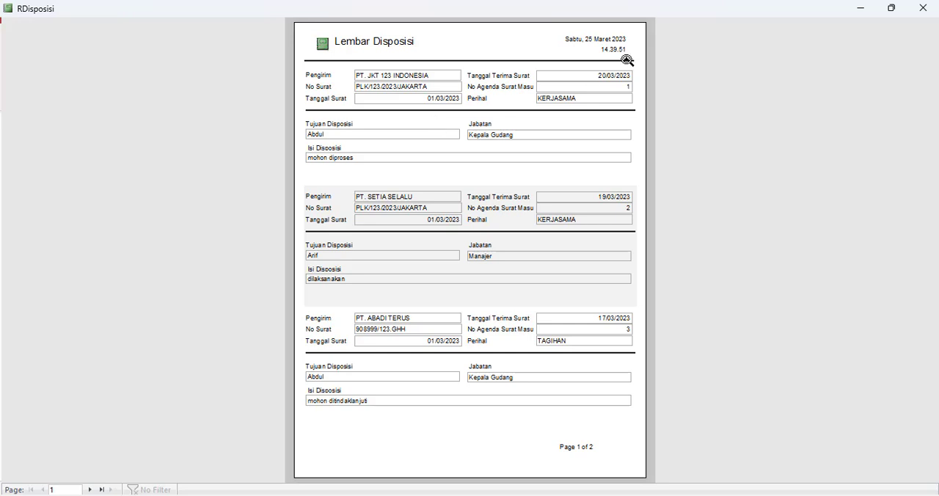
right_click(618, 8)
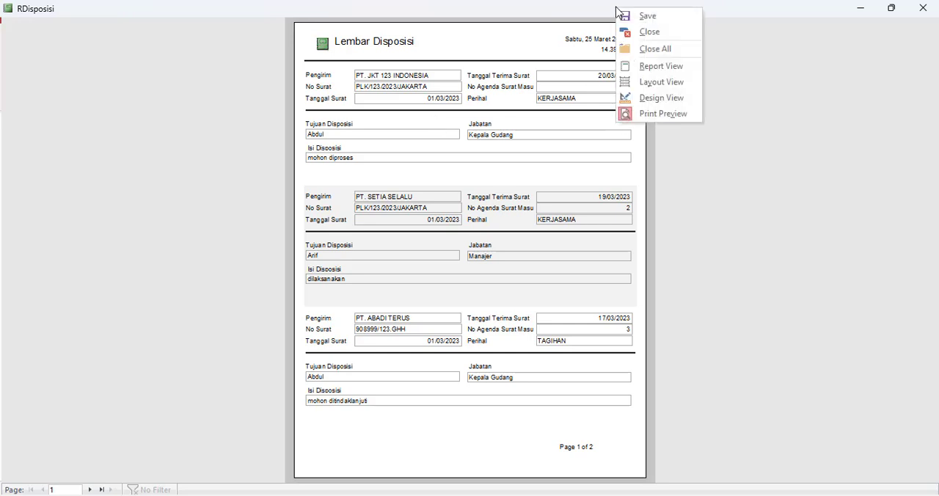
left_click(658, 100)
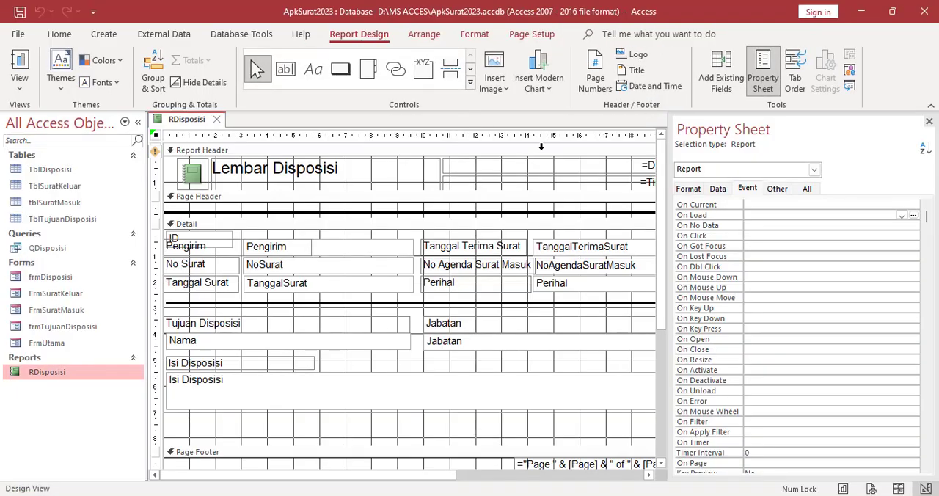
Add an embedded macro with the MaximizeWindow action to the report's On Load event and save the report
left_click(755, 192)
left_click(913, 216)
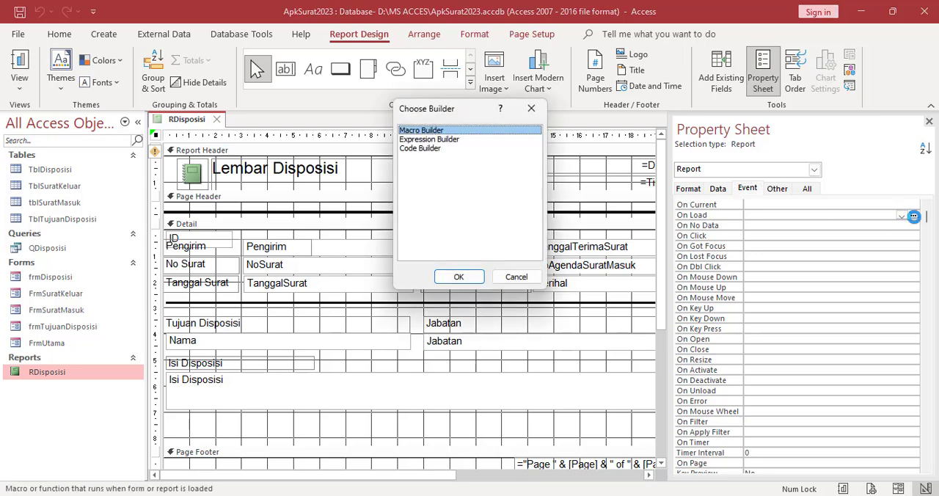
left_click(455, 276)
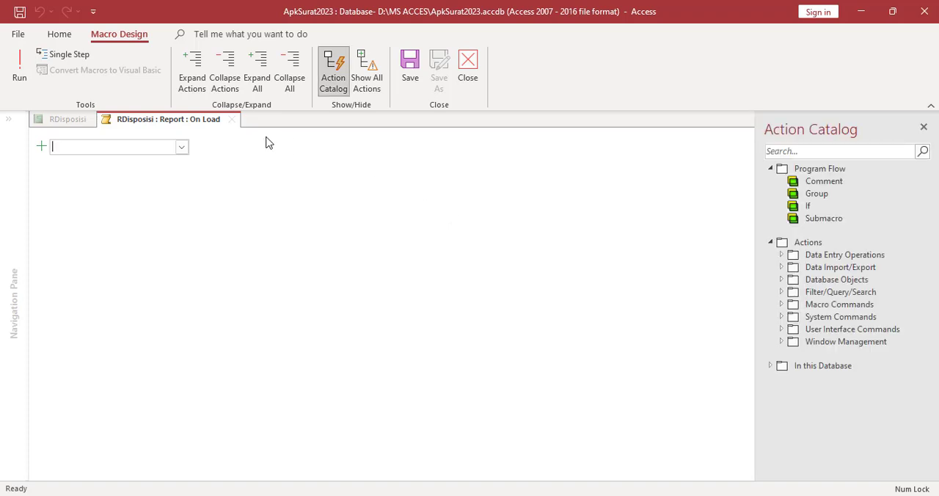
type("Ma")
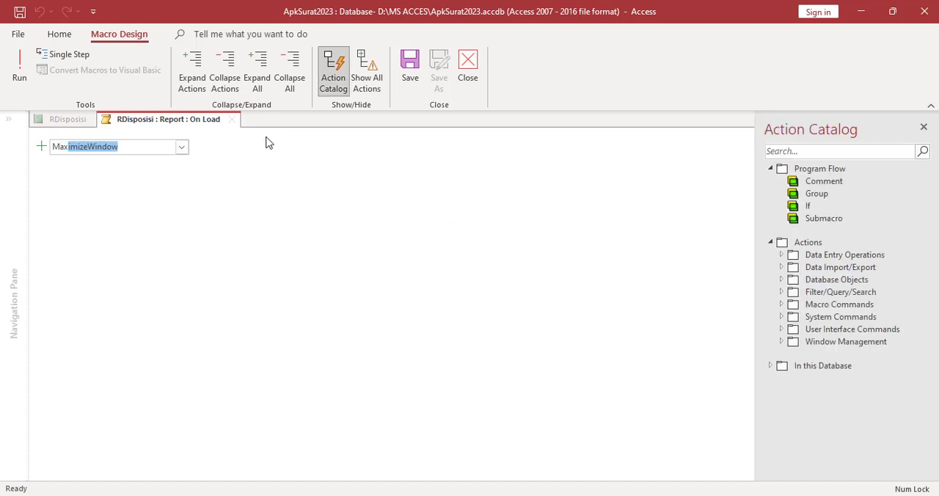
type("x")
key("Return")
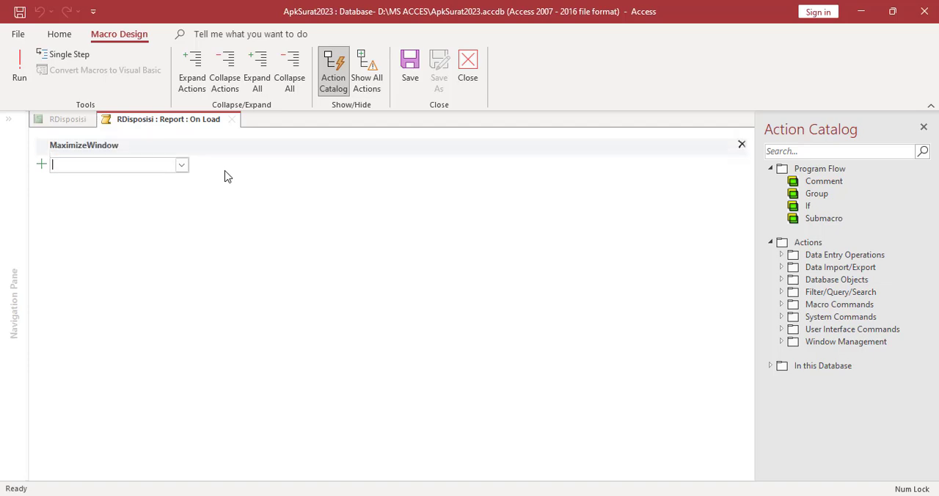
left_click(467, 77)
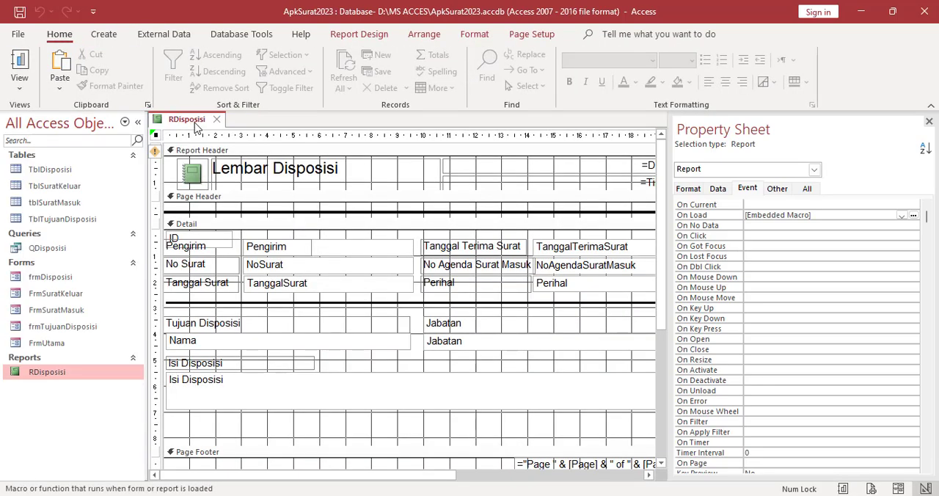
right_click(195, 122)
left_click(222, 132)
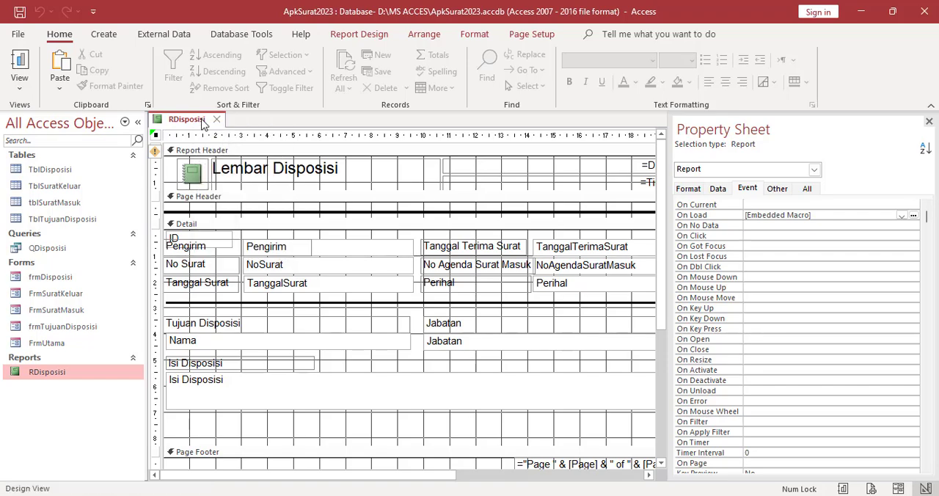
Check how the report window opens in Print Preview with the On Load macro, and close the report from Design View
right_click(203, 120)
left_click(257, 250)
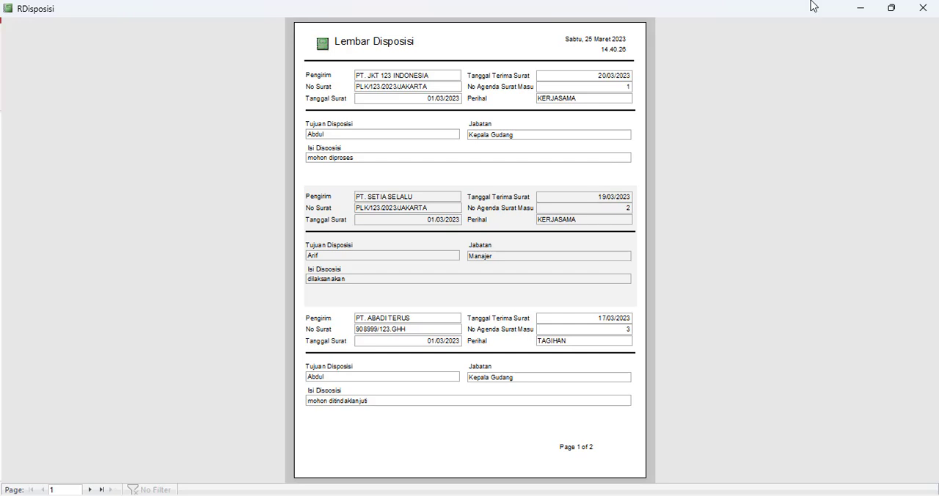
right_click(776, 15)
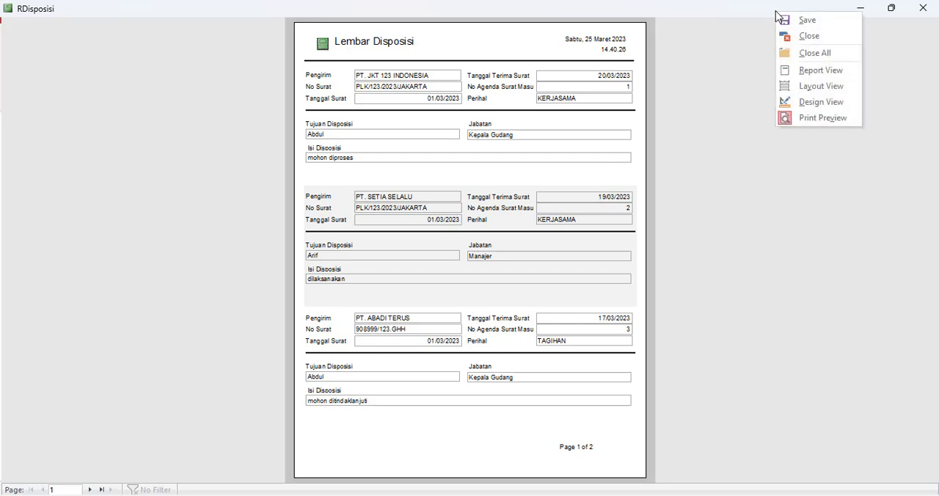
left_click(822, 103)
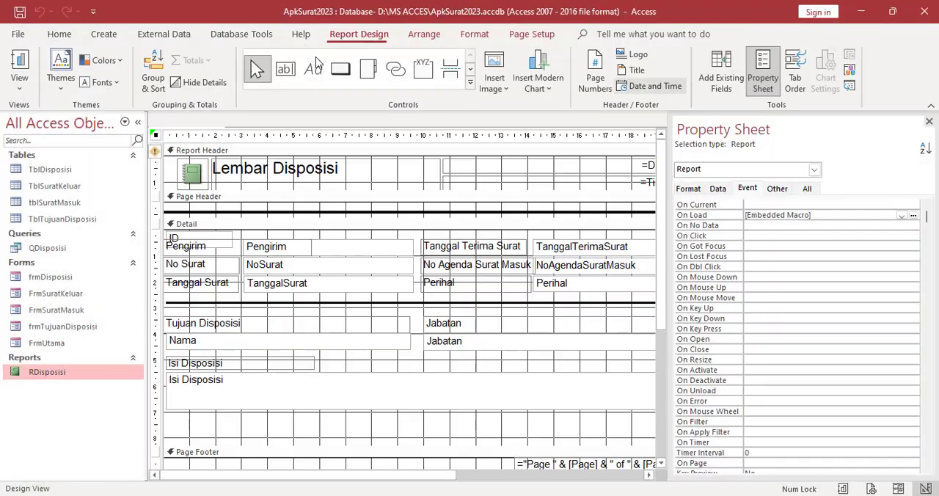
left_click(217, 120)
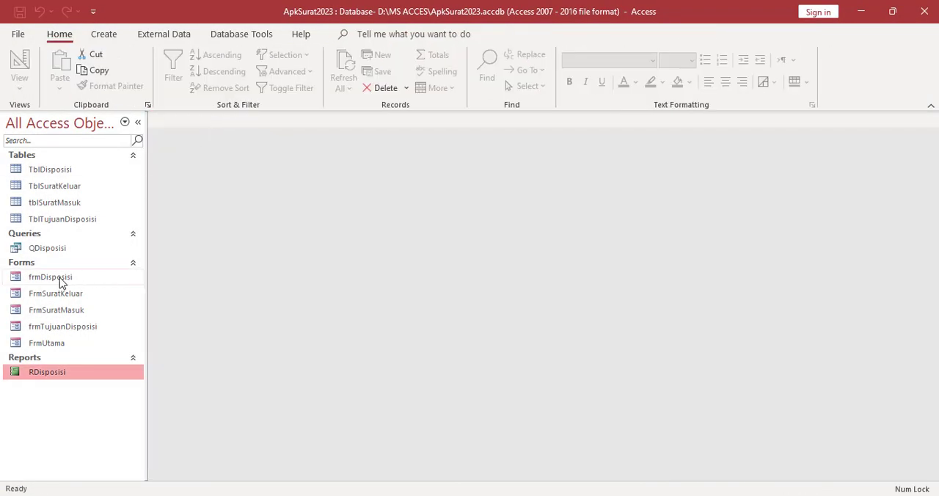
Open the frmDisposisi form in Design View and close its property sheet
right_click(40, 280)
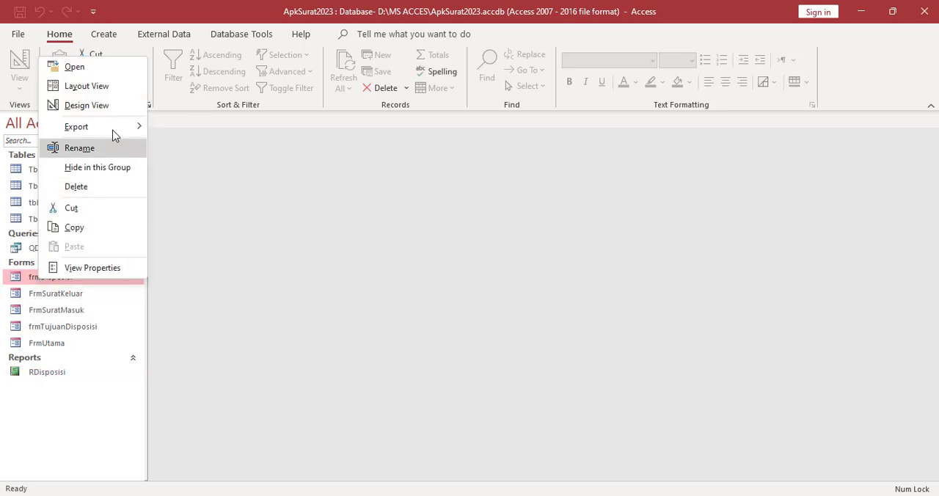
left_click(101, 107)
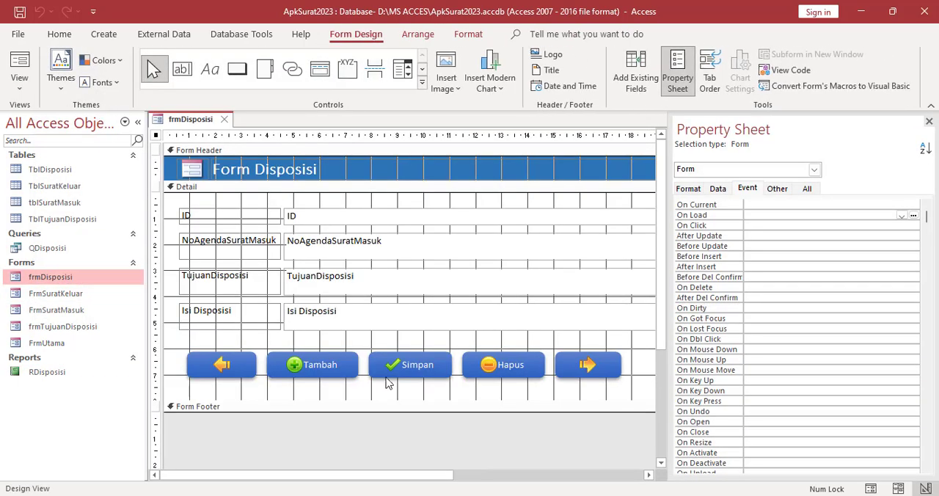
left_click(928, 122)
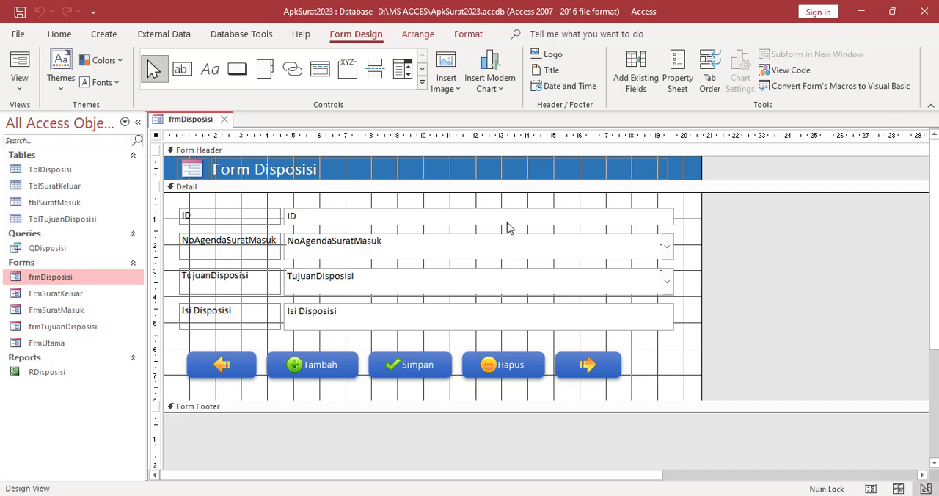
Check frmDisposisi in Form View, try its Simpan button, and return the form to Design View
right_click(186, 121)
left_click(194, 120)
right_click(201, 119)
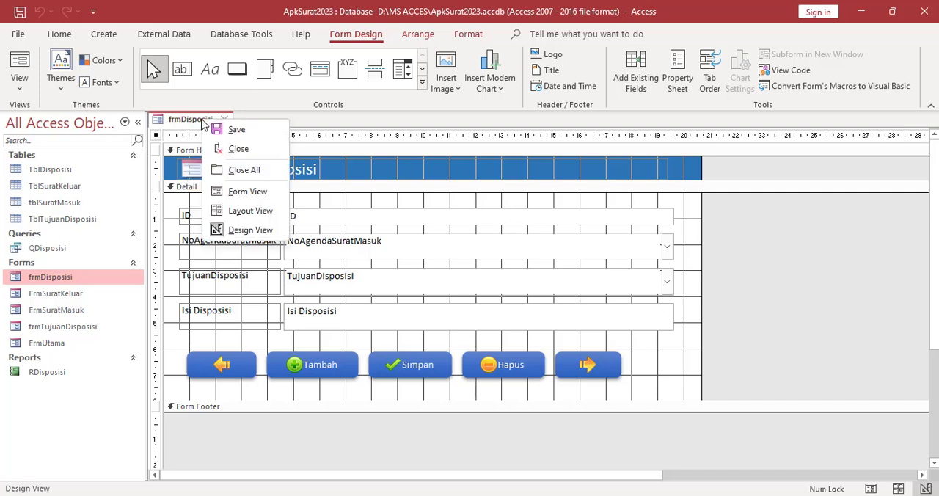
left_click(247, 191)
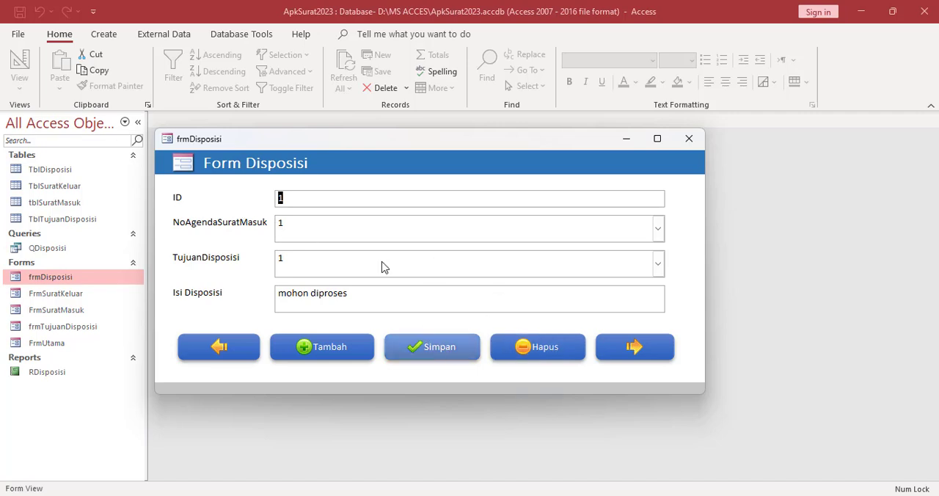
left_click(435, 356)
right_click(370, 143)
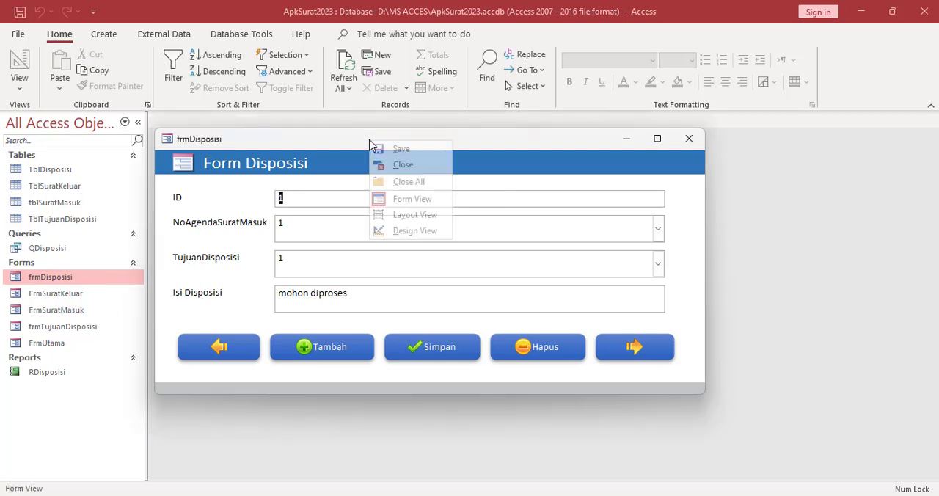
left_click(423, 231)
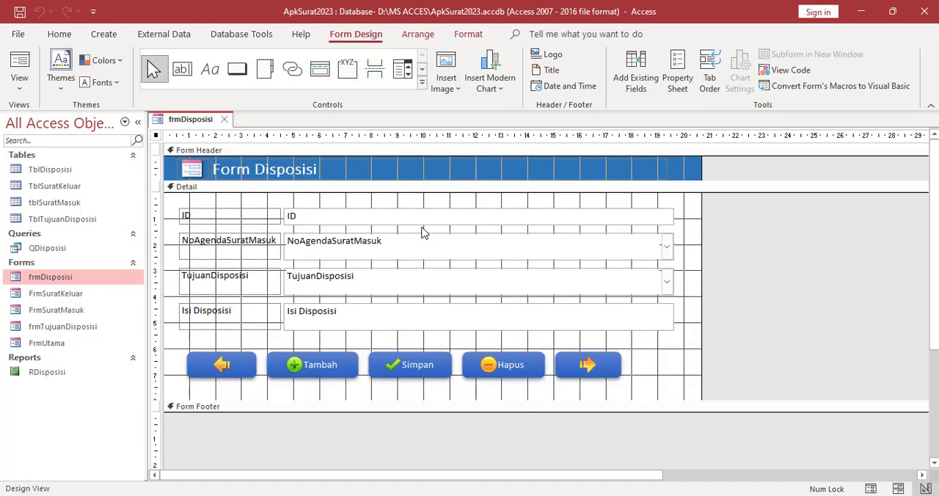
Open the Simpan button's On Click macro and add an OpenReport action after the End If
left_click(409, 372)
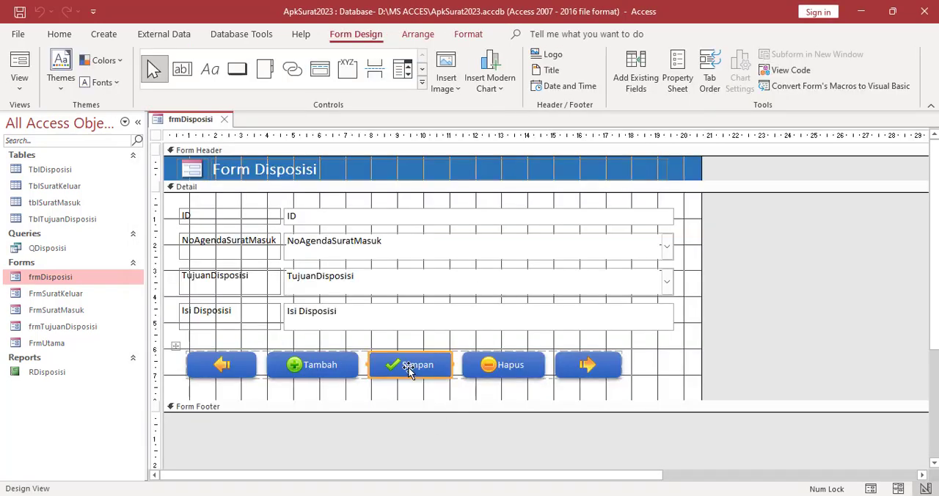
right_click(409, 373)
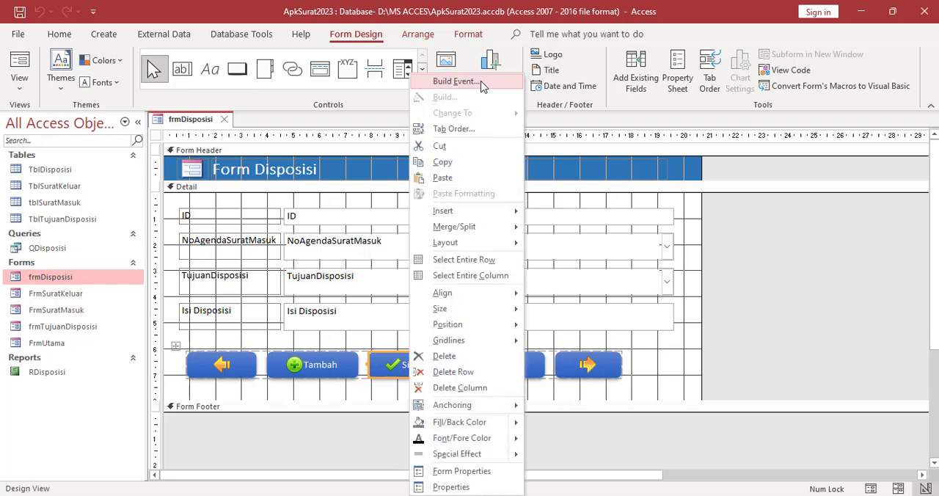
left_click(481, 82)
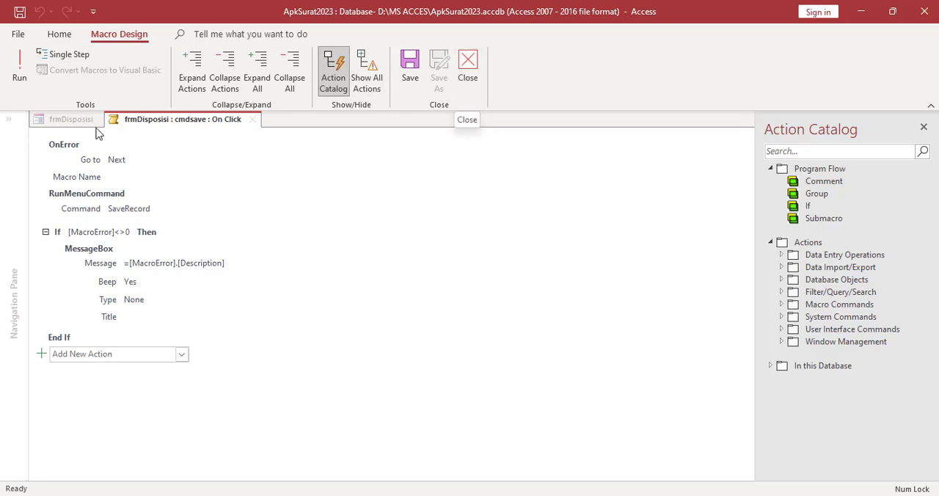
left_click(122, 352)
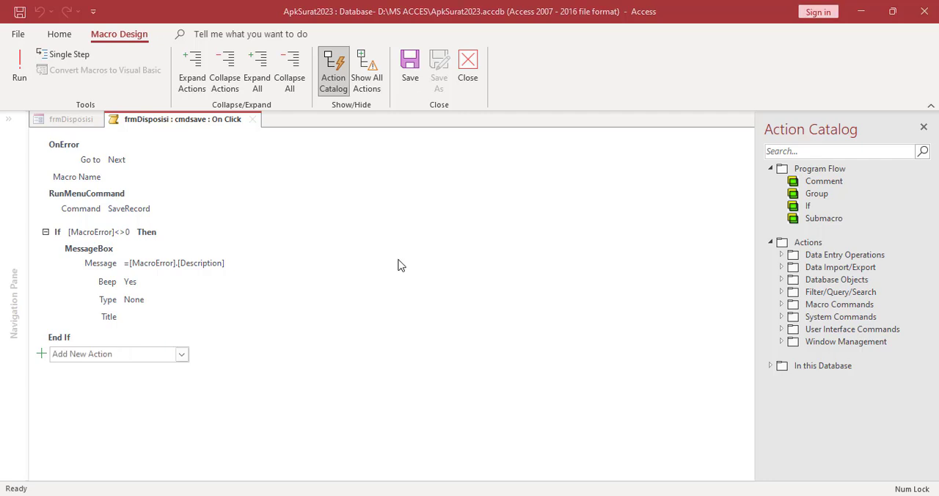
left_click(123, 355)
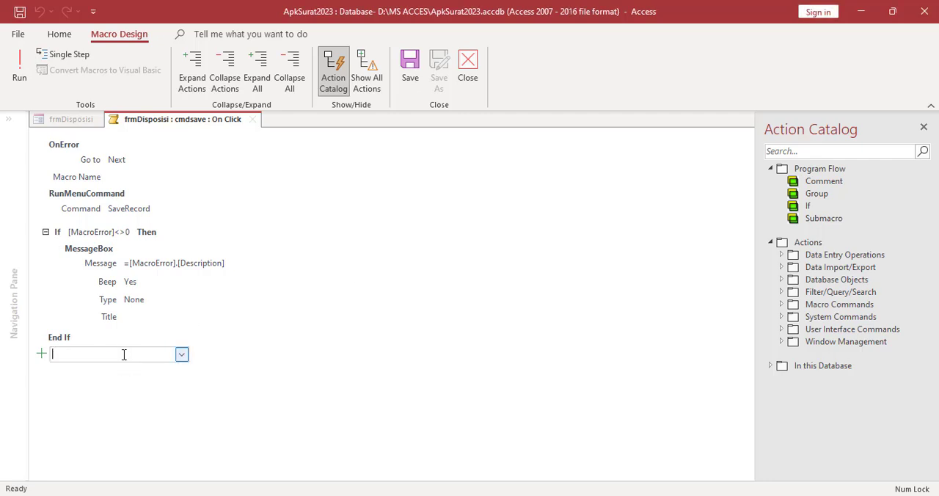
type("OpenRe")
key("Return")
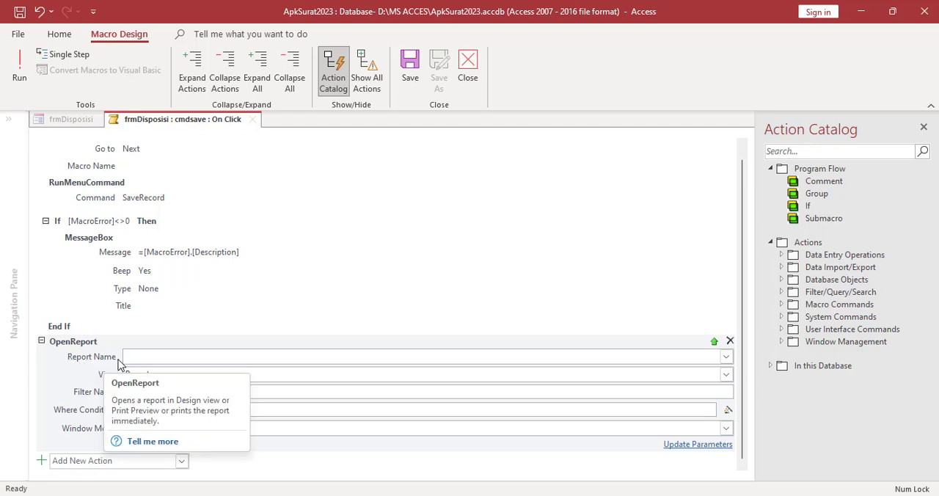
Set the OpenReport action to the RDisposisi report with the Print Preview view
left_click(726, 357)
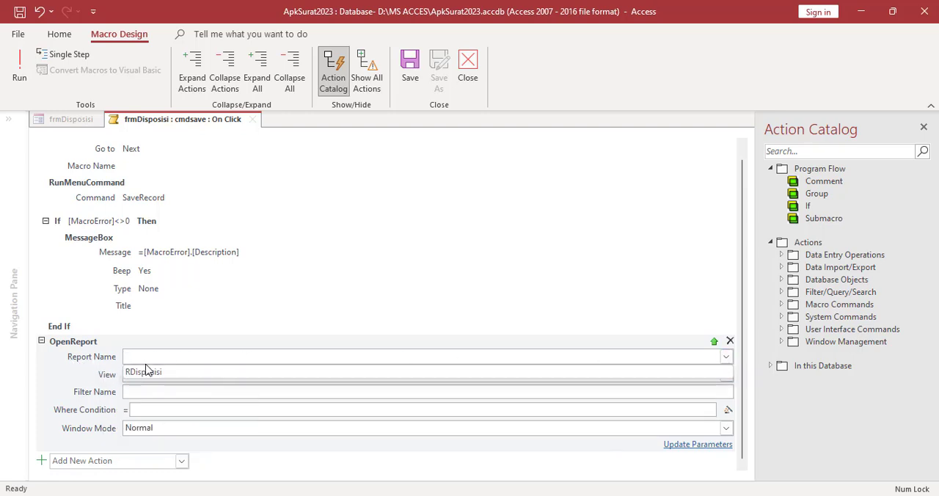
left_click(146, 372)
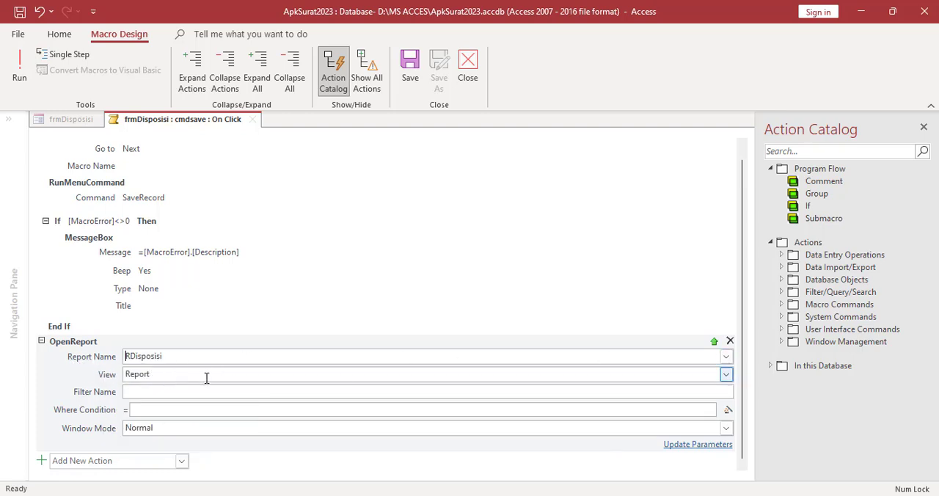
left_click(725, 374)
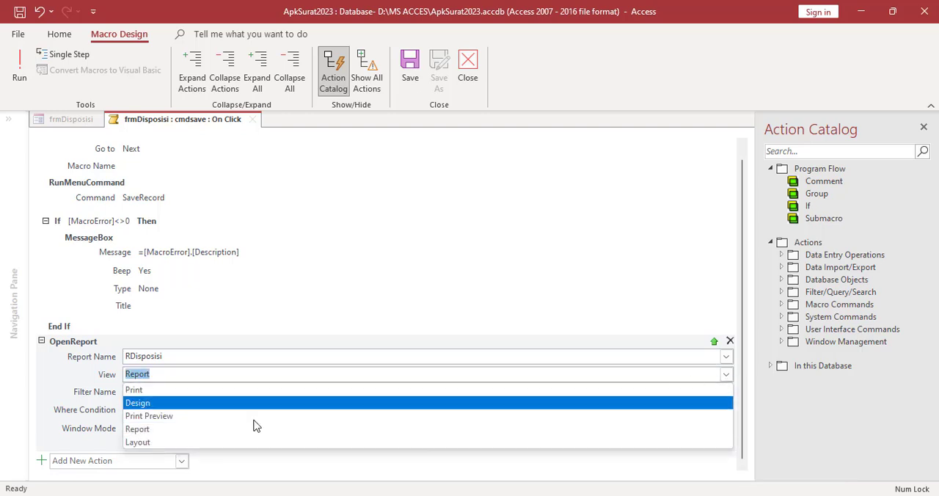
left_click(182, 416)
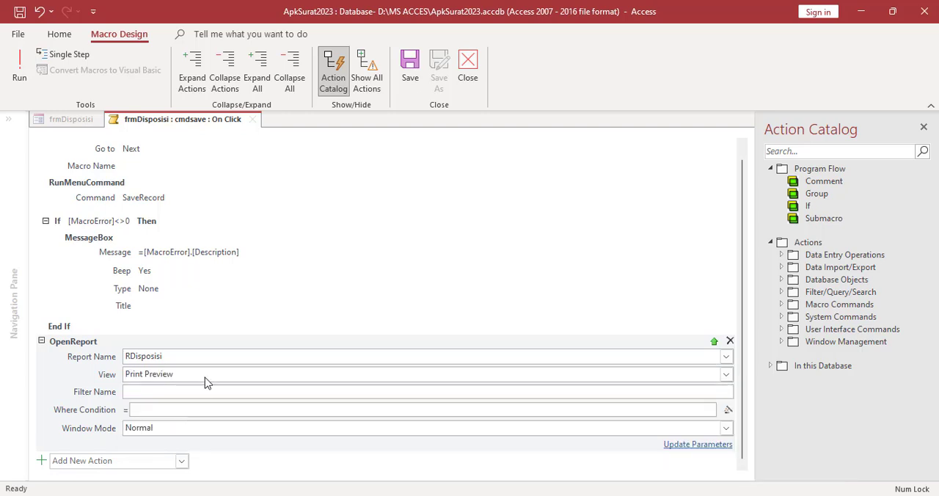
Set the OpenReport Where Condition to [ID] Like "*" & [Forms]![frmDisposisi]![txtid], then save and close the macro
mouse_move(165, 410)
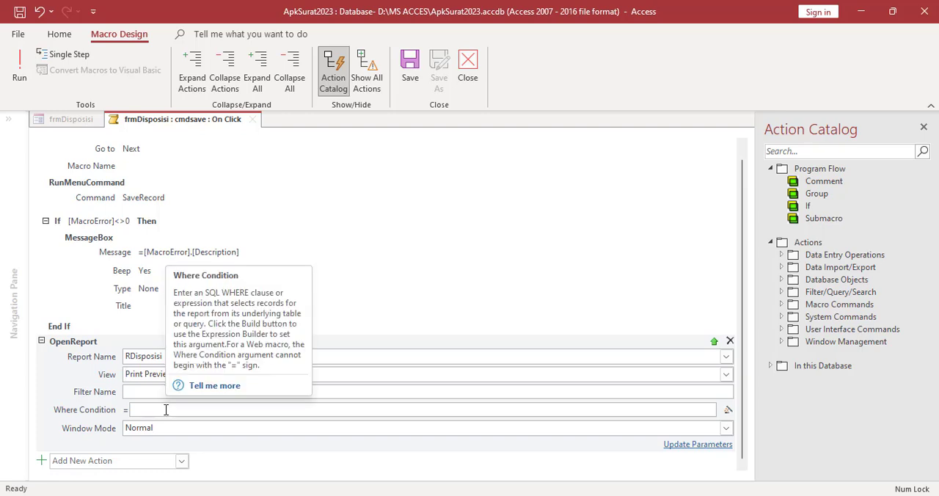
left_click(728, 412)
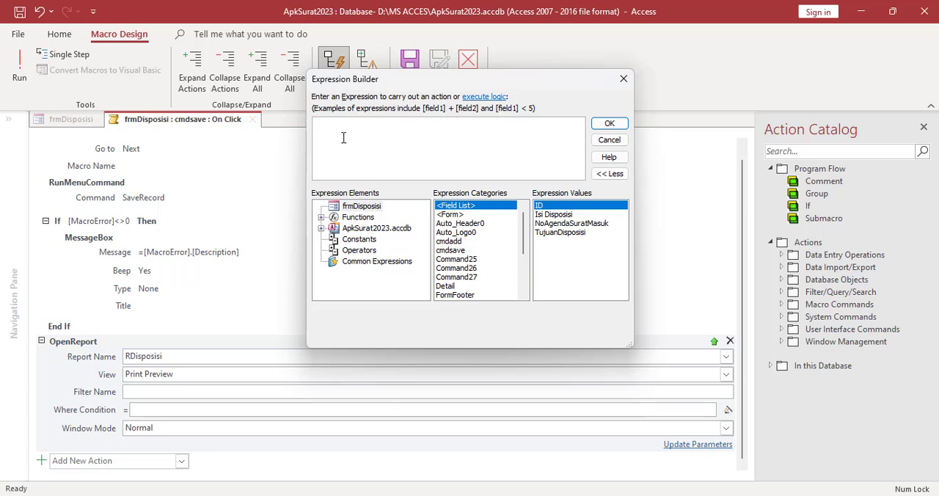
type("[ID] Like \"*\" & [Forms]![frmDisposisi]![txtid]")
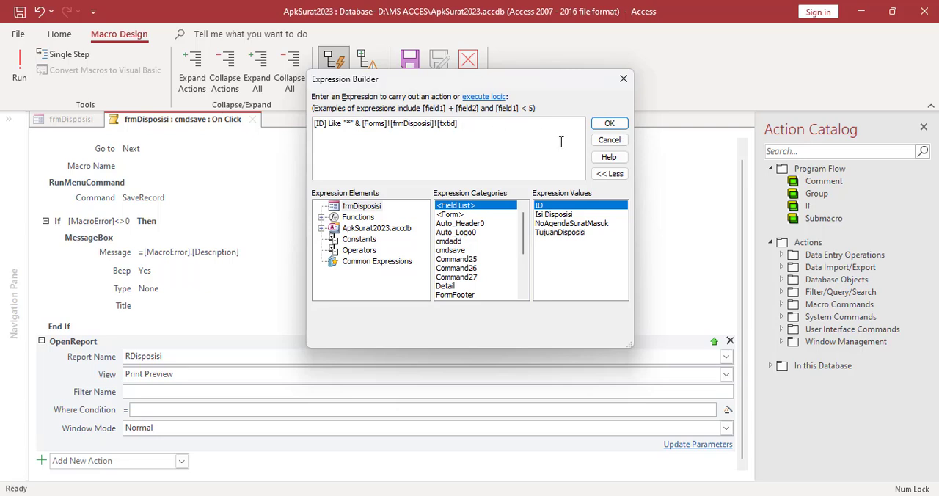
scroll(556, 144, "up", 2)
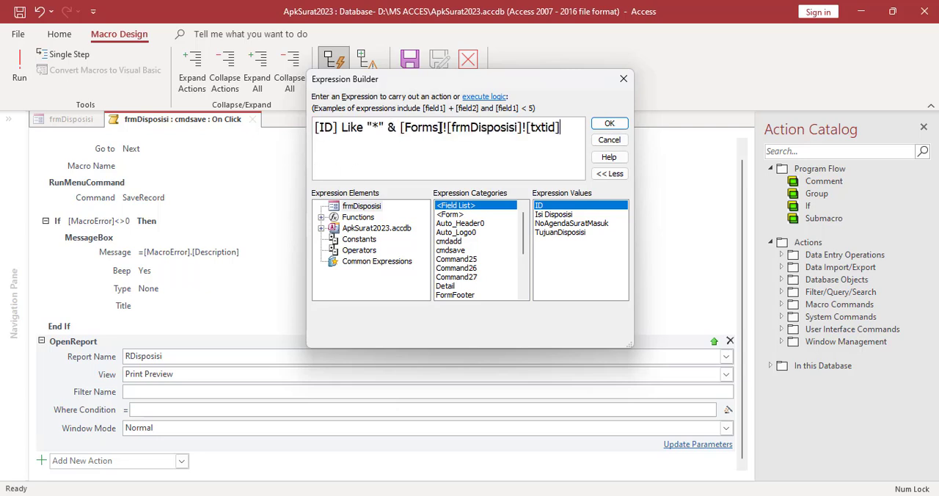
left_click(608, 124)
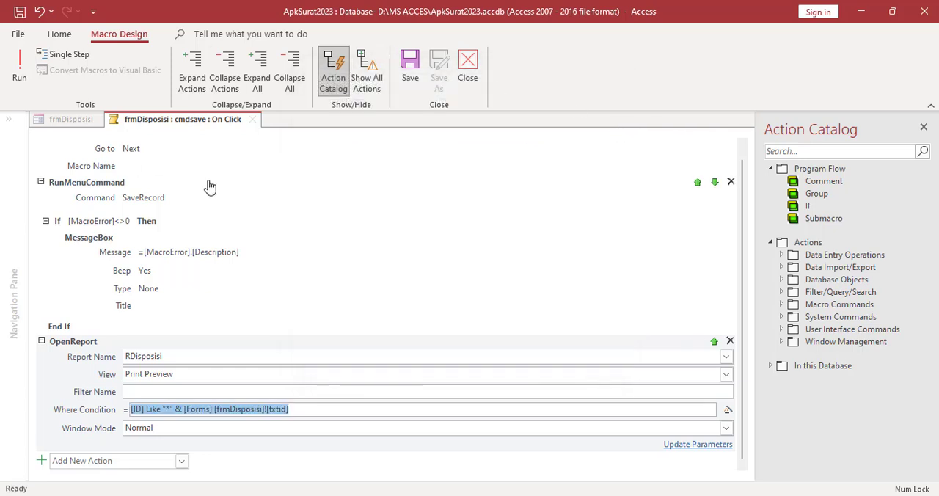
left_click(467, 79)
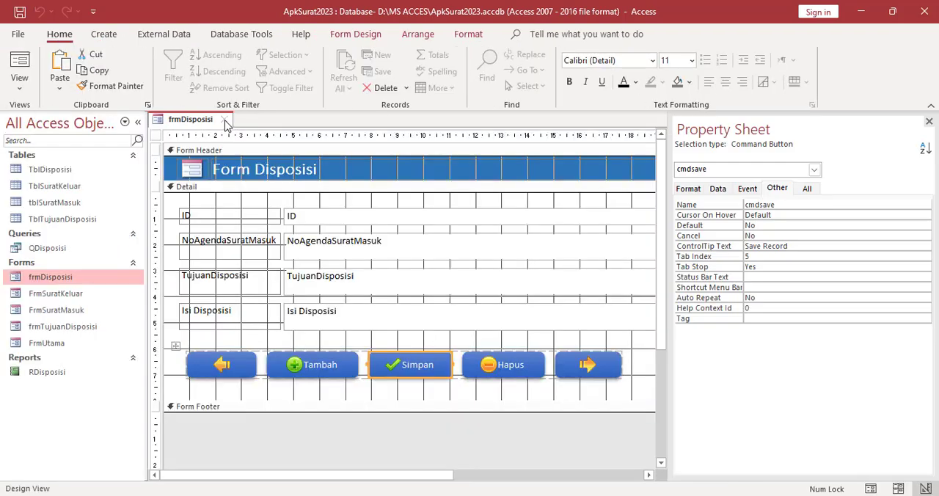
Change the Simpan button's caption to Simpan & Cetak, then save and close frmDisposisi
left_click(418, 364)
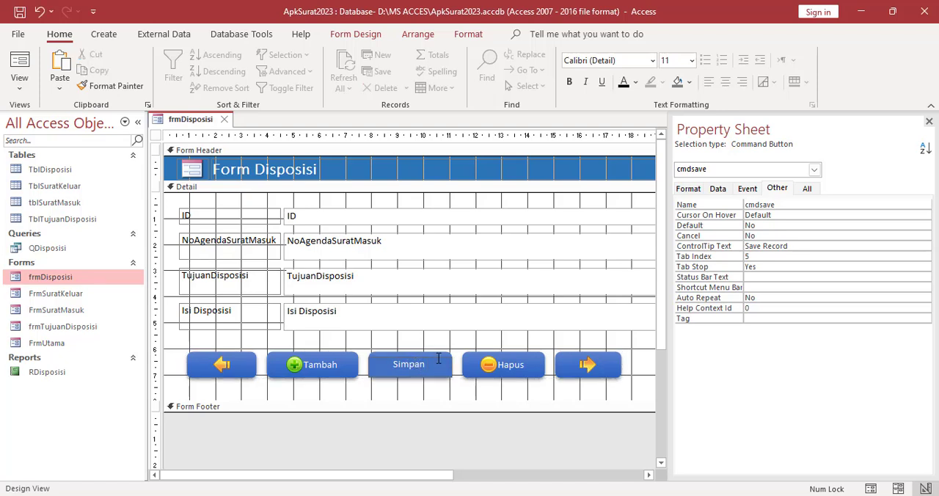
type("& Cetak")
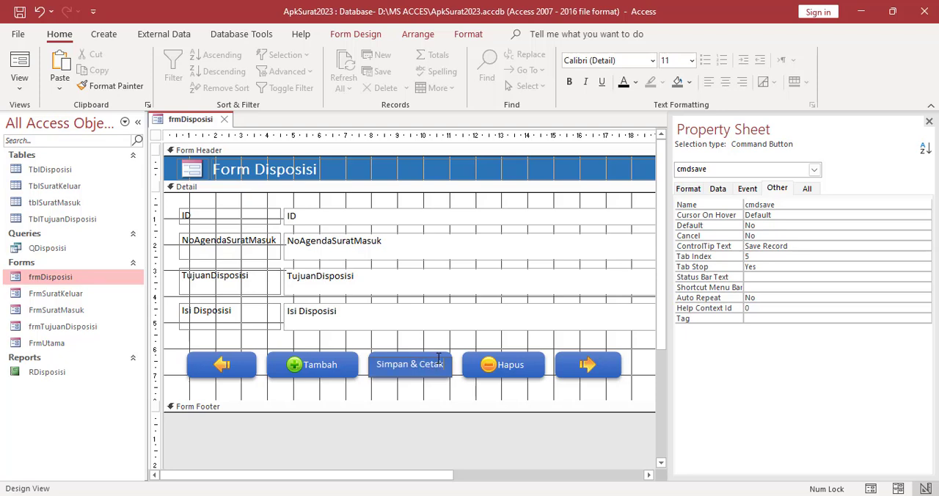
left_click(396, 396)
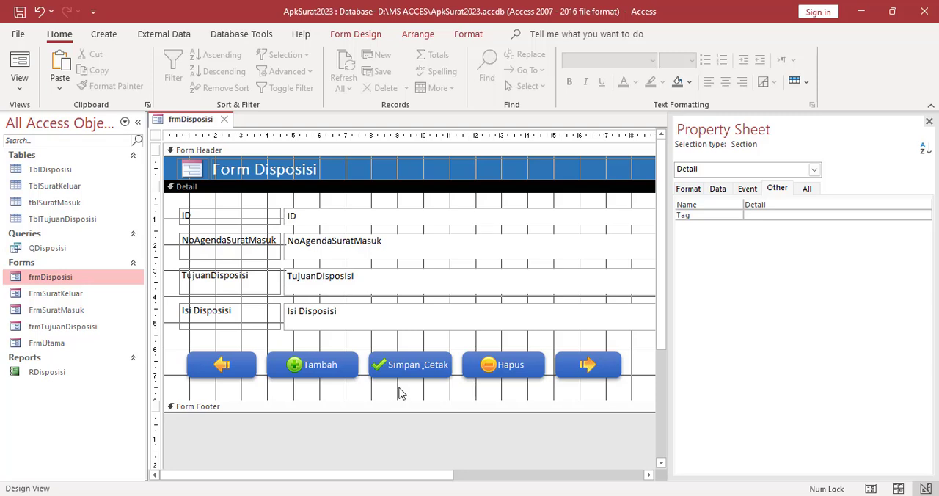
right_click(194, 125)
left_click(222, 126)
left_click(224, 120)
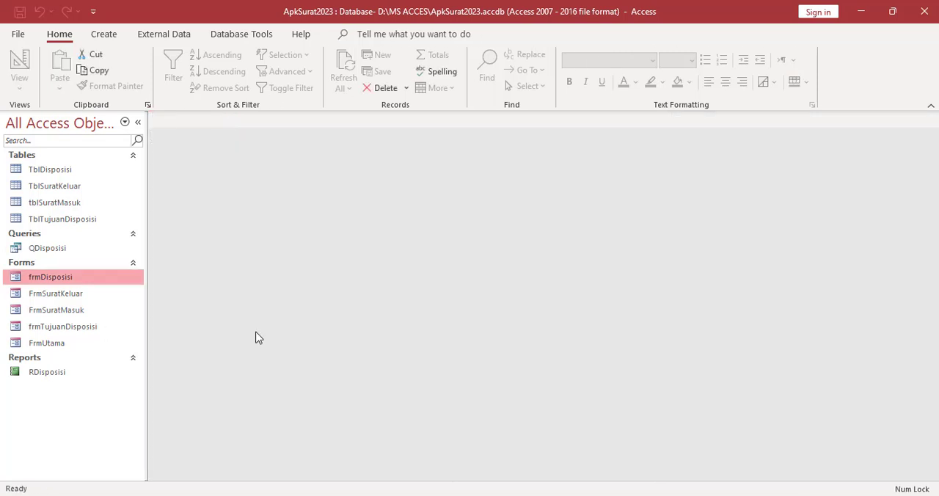
Open frmDisposisi, test the save-and-print button on record 1, inspect the RDisposisi preview, and close the report
double_click(50, 277)
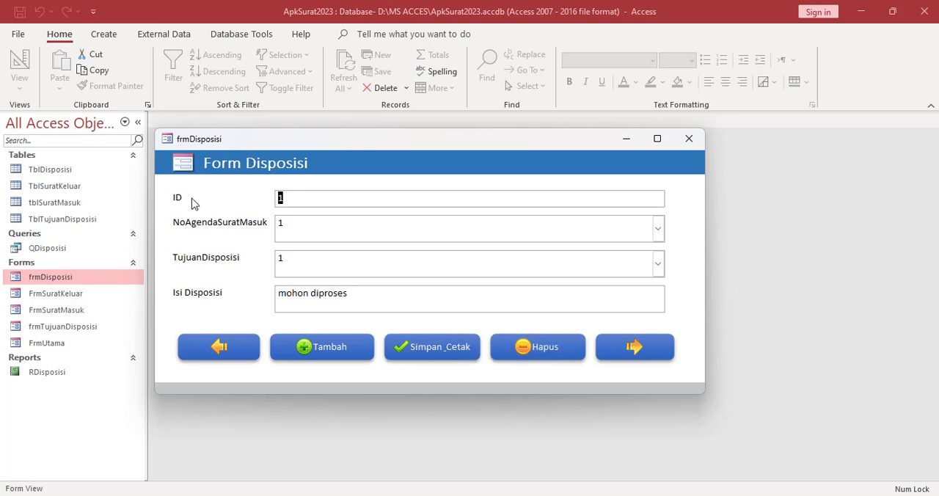
left_click(438, 351)
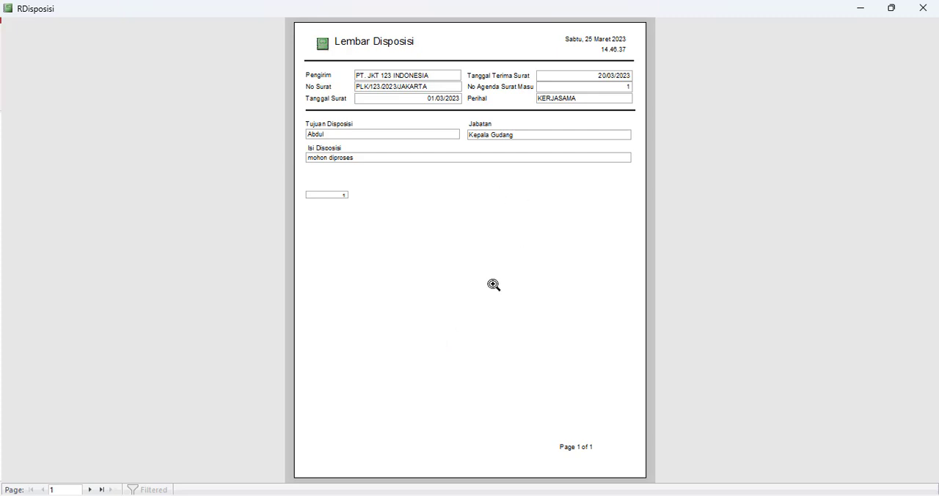
left_click(490, 279)
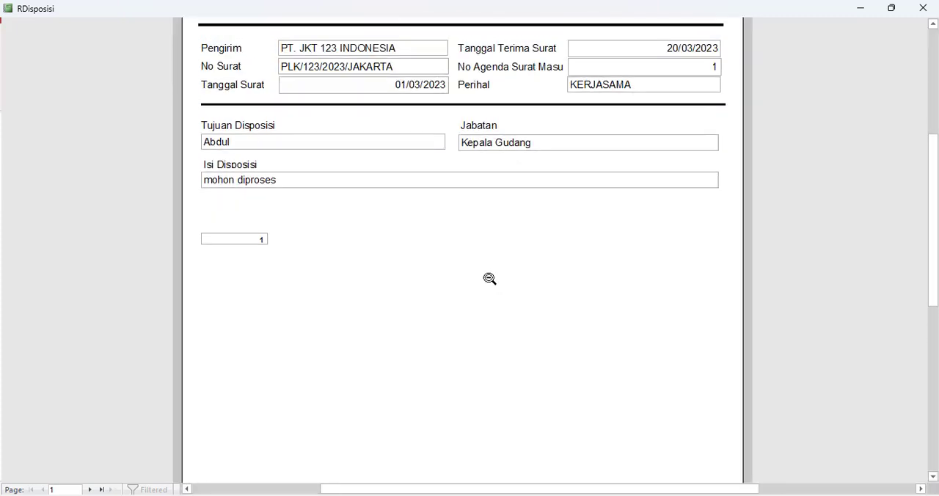
scroll(490, 279, "up", 1)
scroll(383, 312, "down", 1)
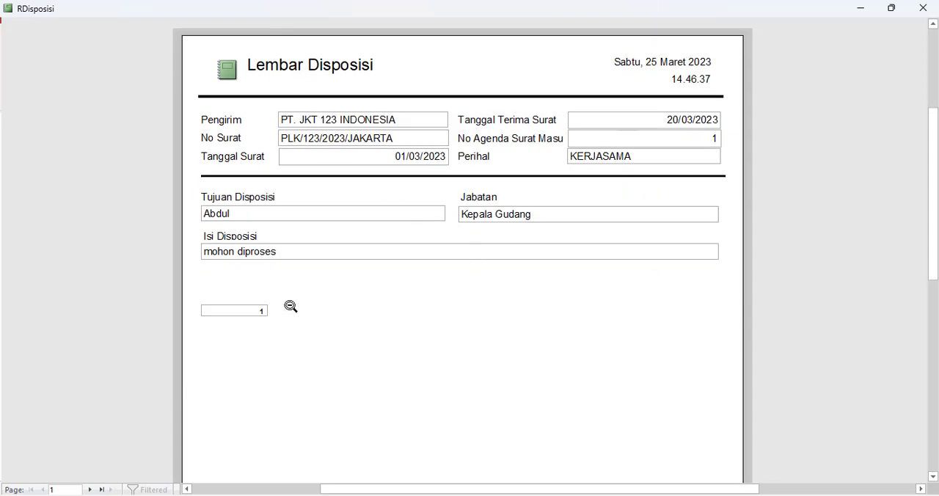
scroll(297, 311, "down", 2)
scroll(304, 315, "up", 3)
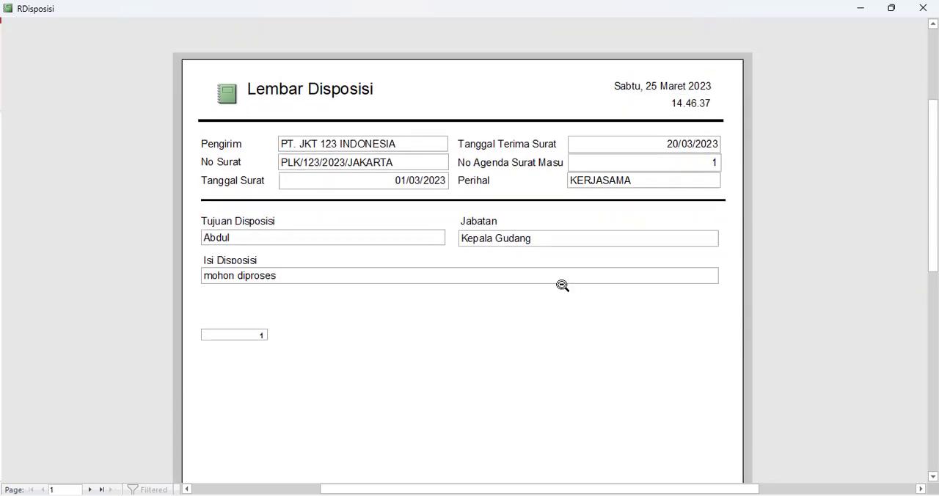
left_click(923, 8)
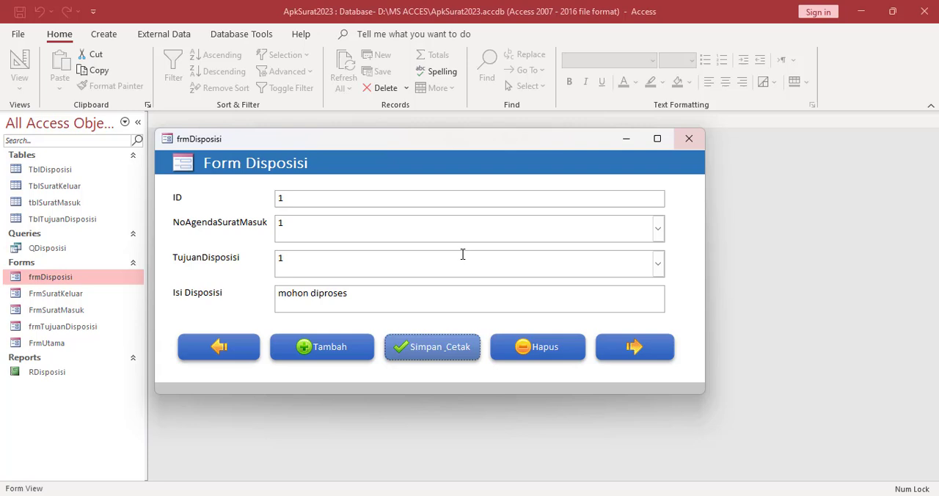
Add a new disposition record with NoAgendaSuratMasuk 5, TujuanDisposisi 2 and Isi Disposisi "mohon bantuan dana"
left_click(318, 355)
left_click(655, 228)
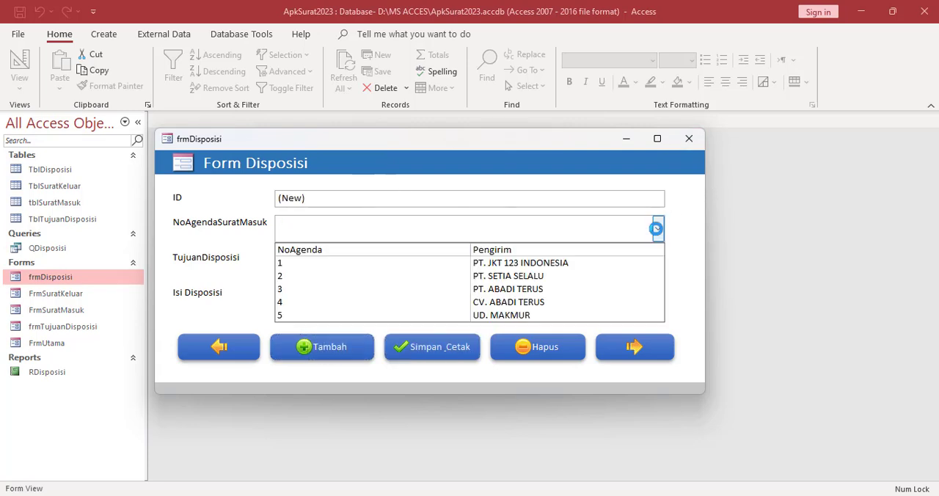
left_click(528, 315)
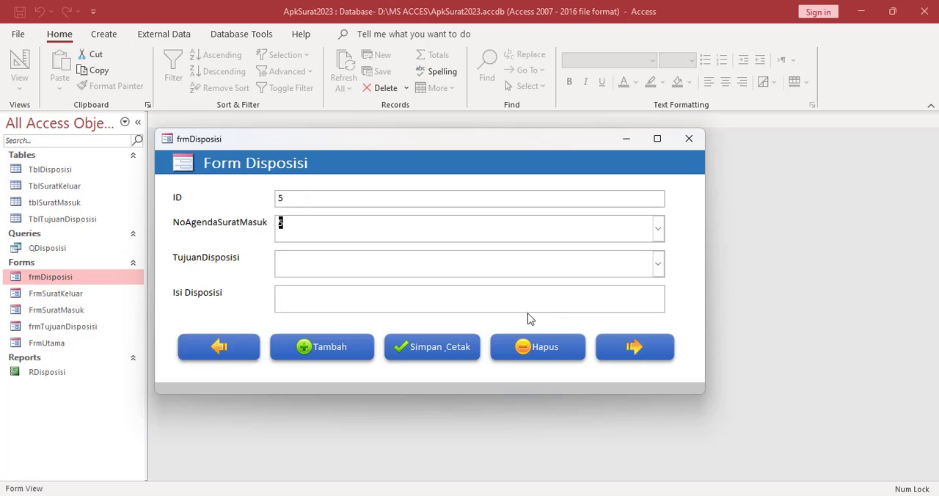
left_click(658, 264)
left_click(554, 311)
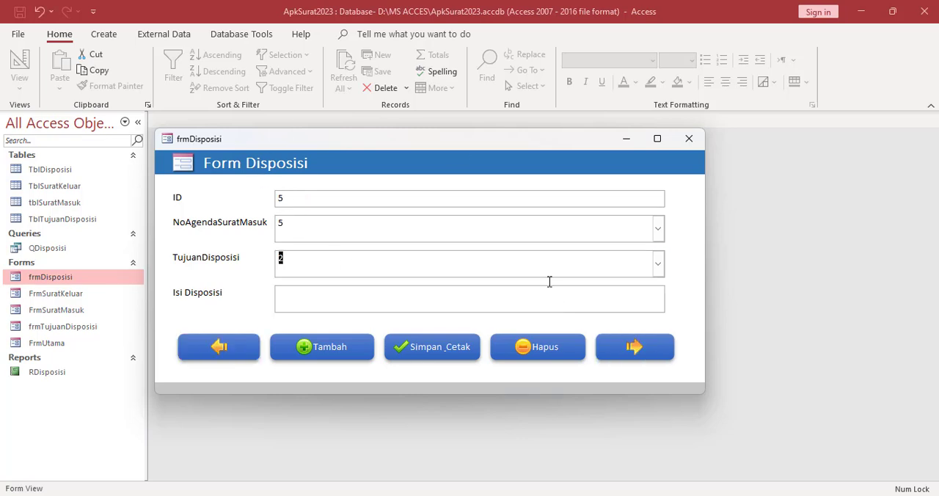
left_click(334, 301)
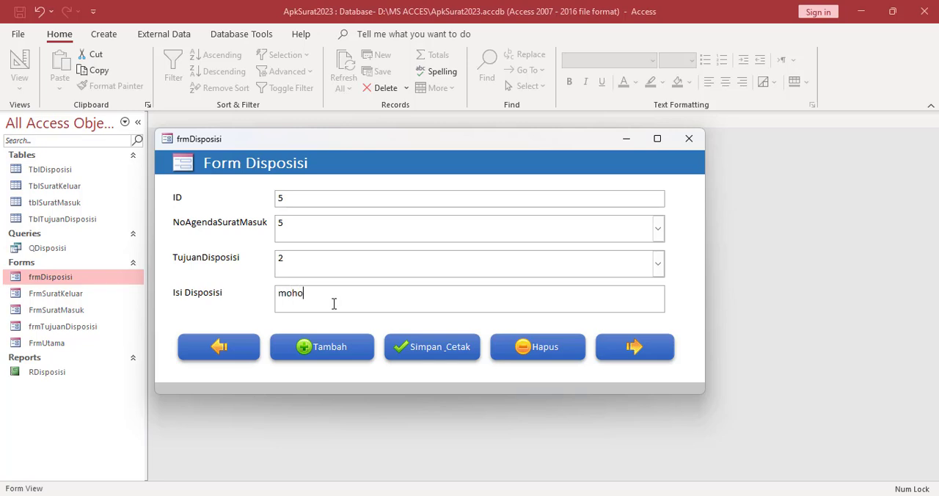
type("mohon bantuan dana")
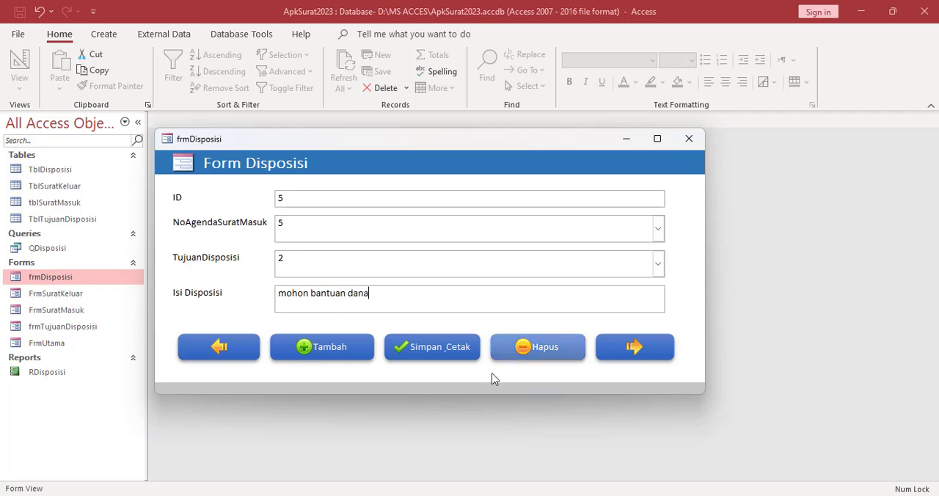
Save and print the new disposition record, and examine its RDisposisi preview up close
left_click(438, 347)
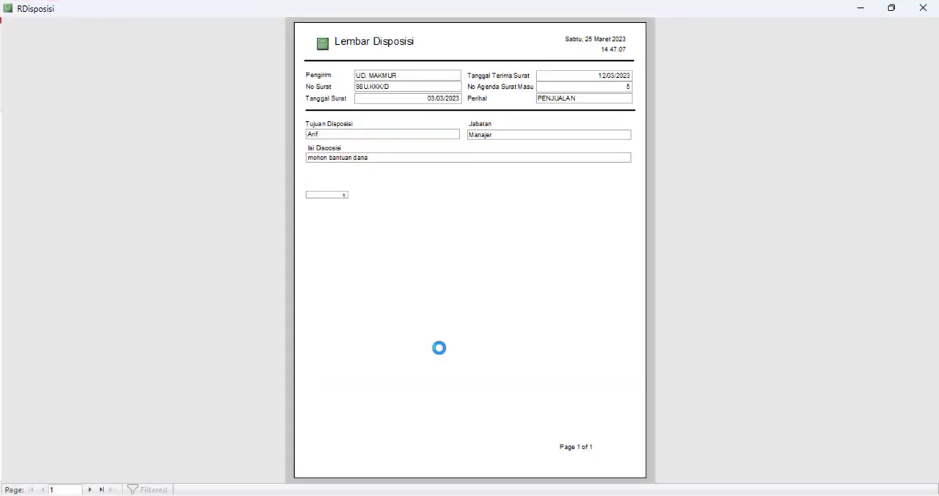
left_click(459, 333)
scroll(461, 333, "up", 3)
scroll(462, 333, "up", 2)
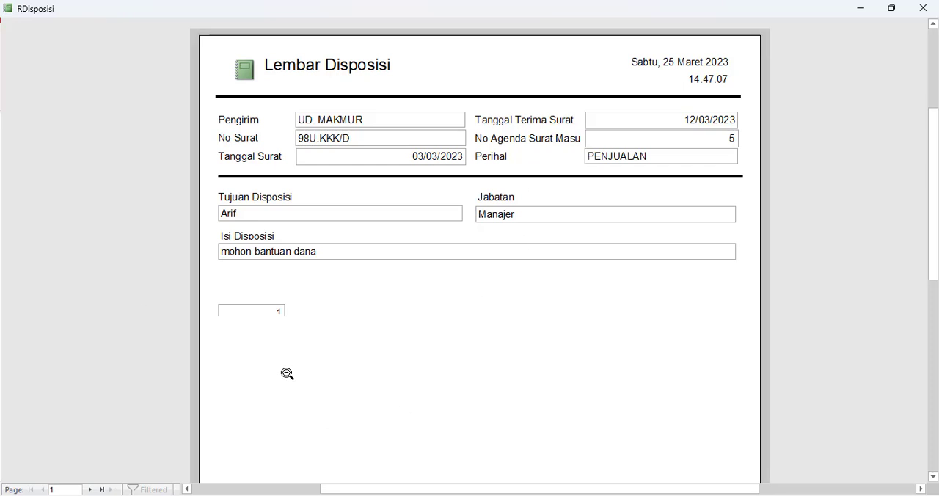
Switch the previewed RDisposisi report to Design View and close frmDisposisi
right_click(392, 319)
left_click(439, 141)
left_click(689, 140)
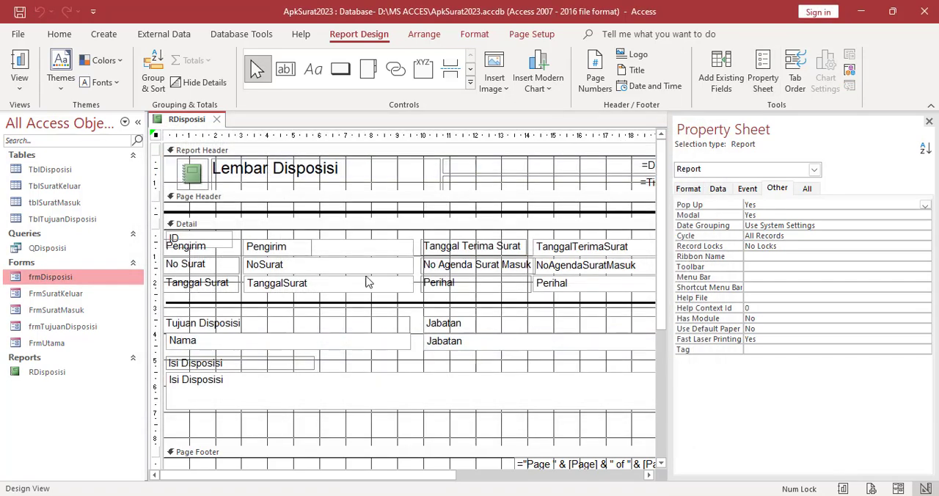
Delete the =Count(*) text box from the Report Footer and shorten the Detail section below the Isi Disposisi field
scroll(345, 352, "down", 5)
scroll(345, 358, "up", 1)
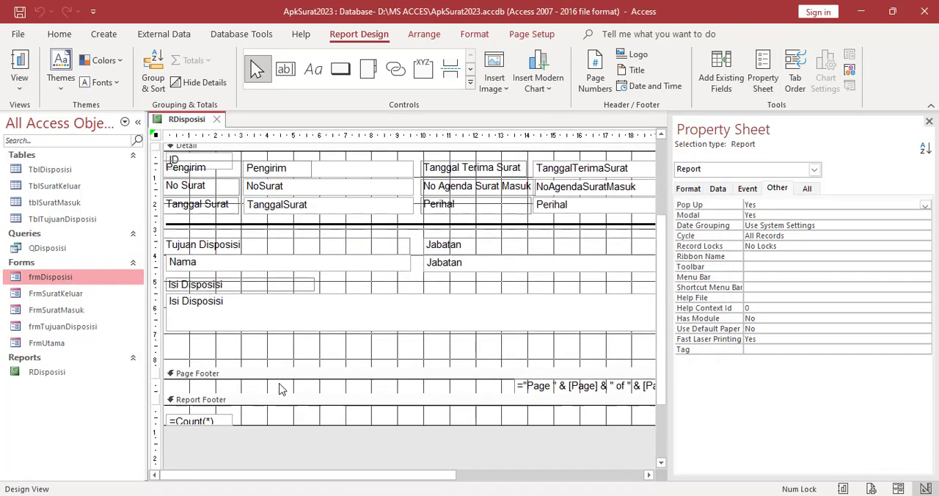
left_click(221, 421)
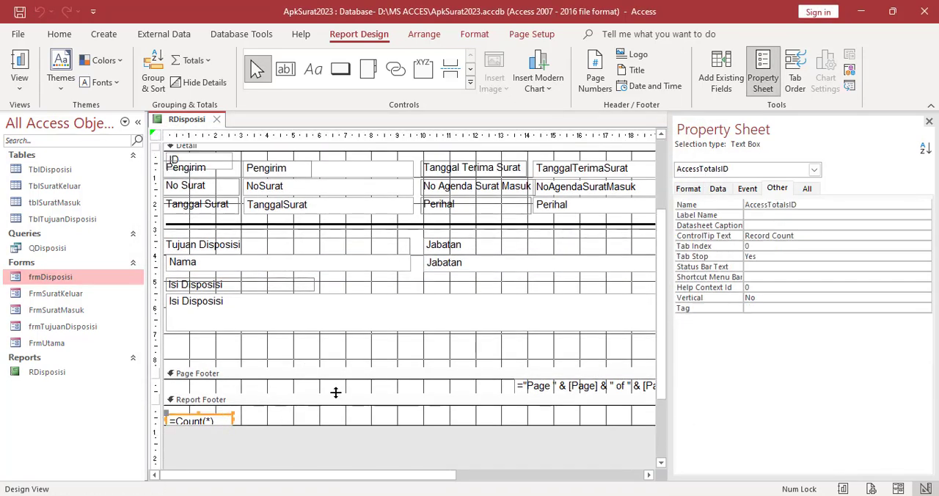
key("Delete")
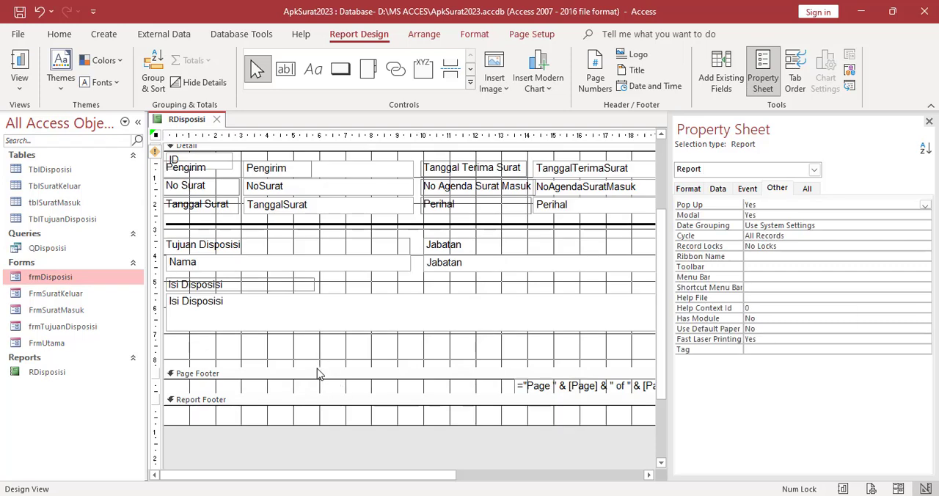
left_click_drag(317, 374, 317, 353)
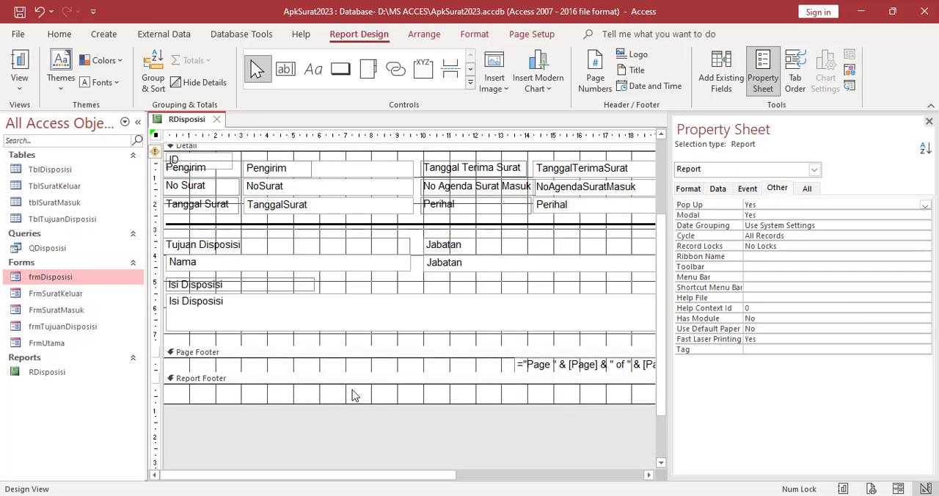
Add a colon after the Tujuan Disposisi, Jabatan and Isi Disposisi labels in the Detail section
left_click(251, 247)
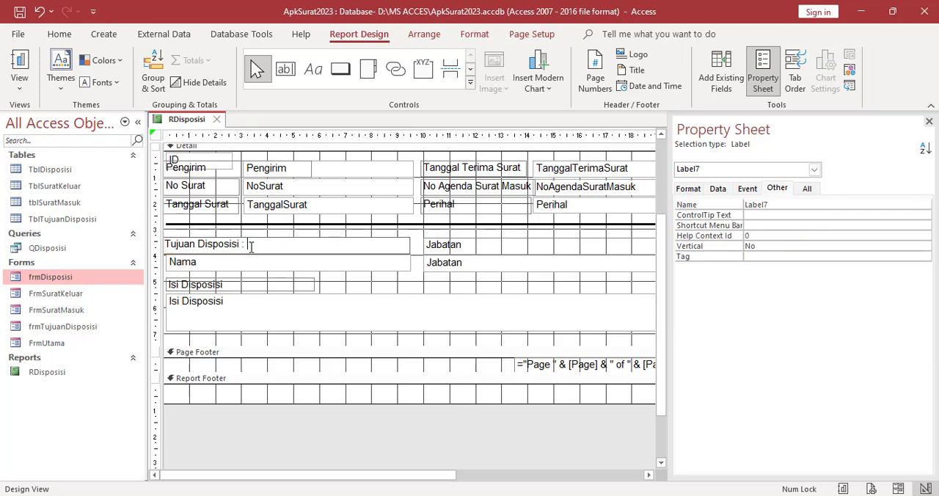
left_click(473, 247)
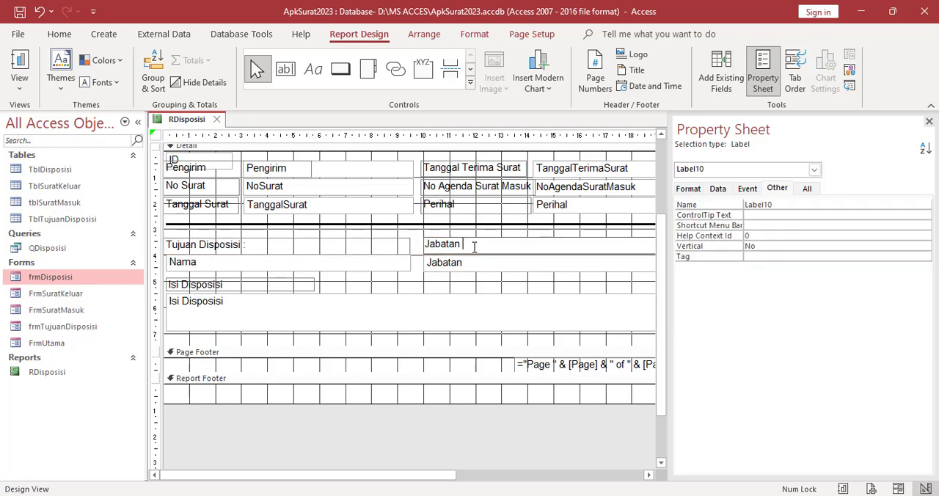
type(":")
left_click(240, 284)
left_click(240, 284)
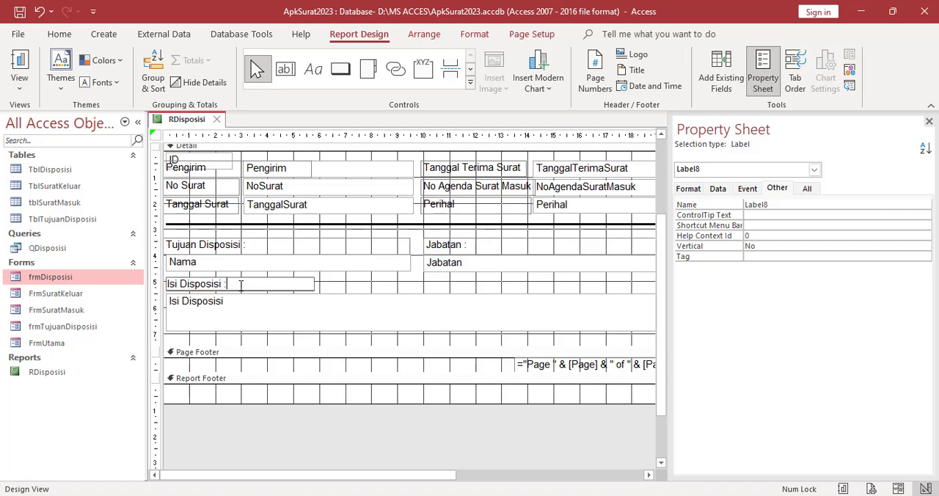
Shorten the Lembar Disposisi title label and fit the Report Header's height closely around its contents
scroll(239, 272, "up", 3)
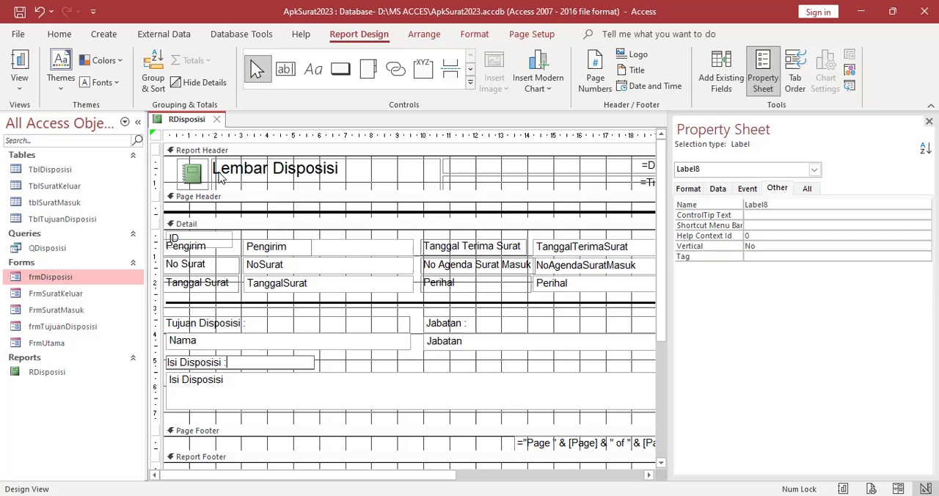
right_click(189, 123)
left_click(294, 178)
left_click(309, 184)
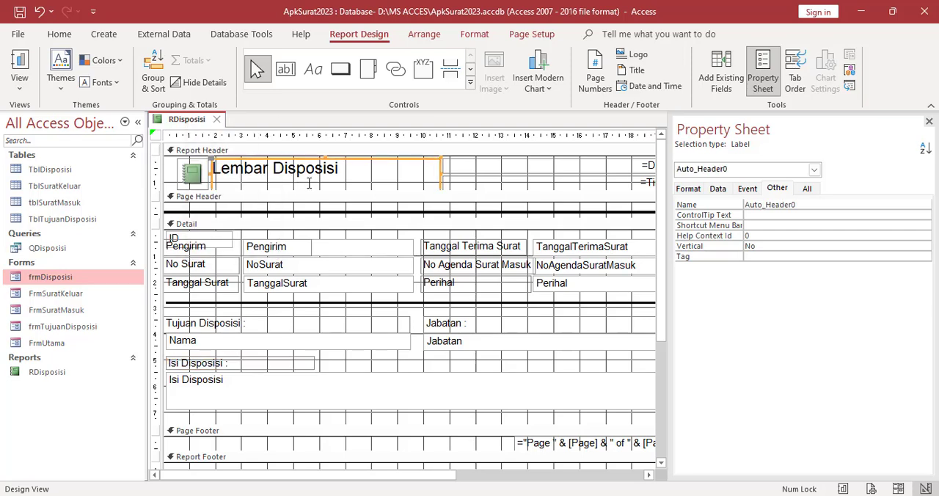
left_click_drag(315, 193, 317, 208)
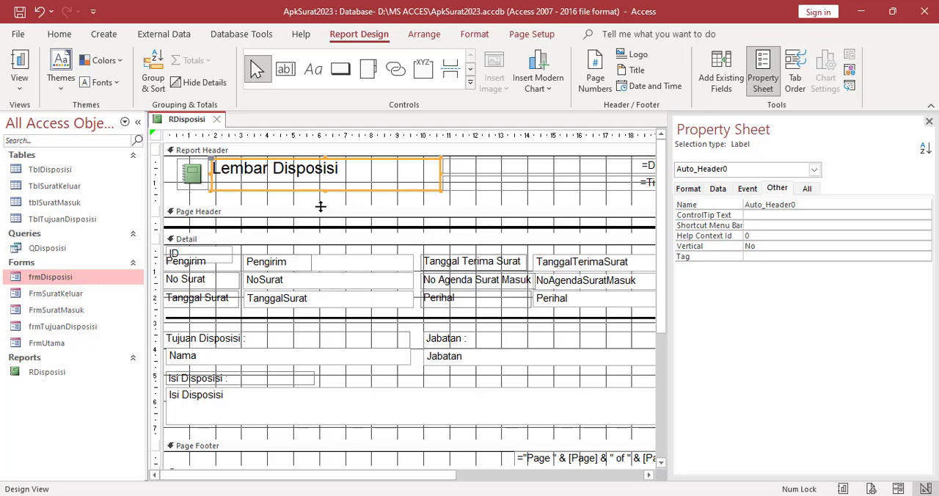
left_click(325, 181)
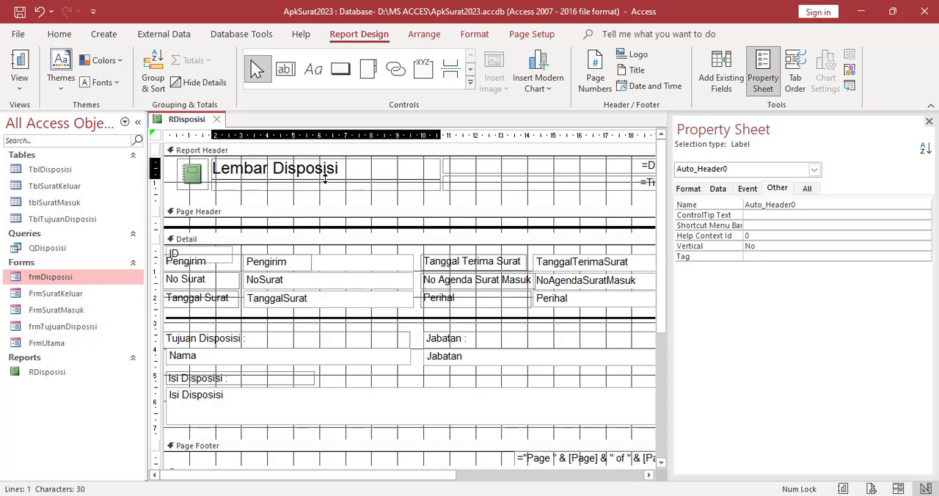
key("Escape")
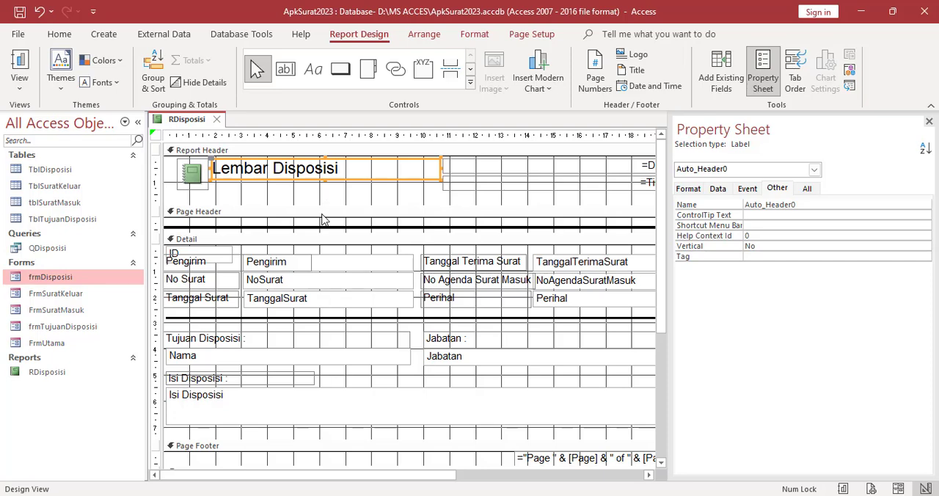
left_click(323, 213)
left_click_drag(323, 205, 322, 192)
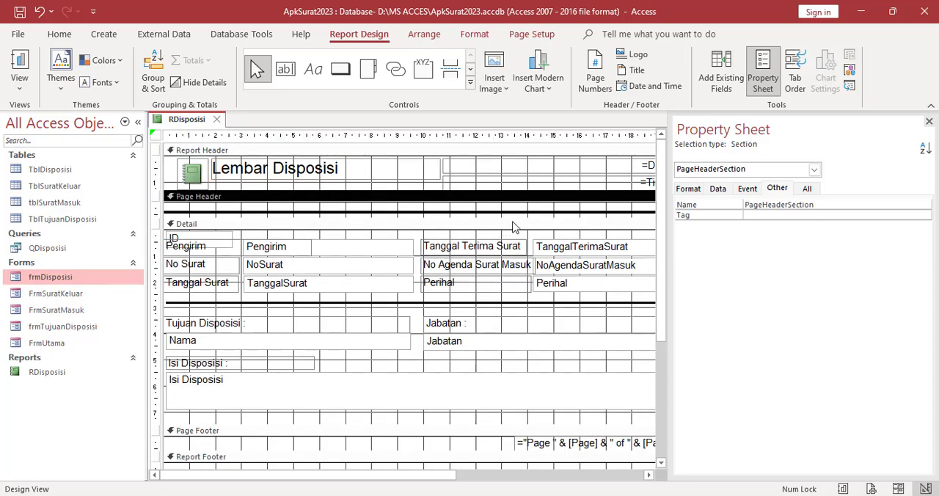
Make the Report Header and the Lembar Disposisi title label slightly taller, then save and close the report
left_click(929, 121)
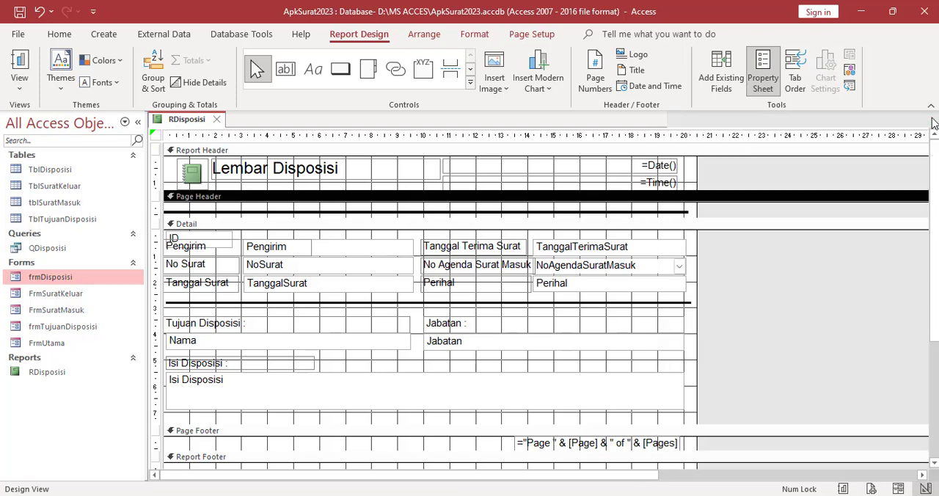
left_click(530, 168)
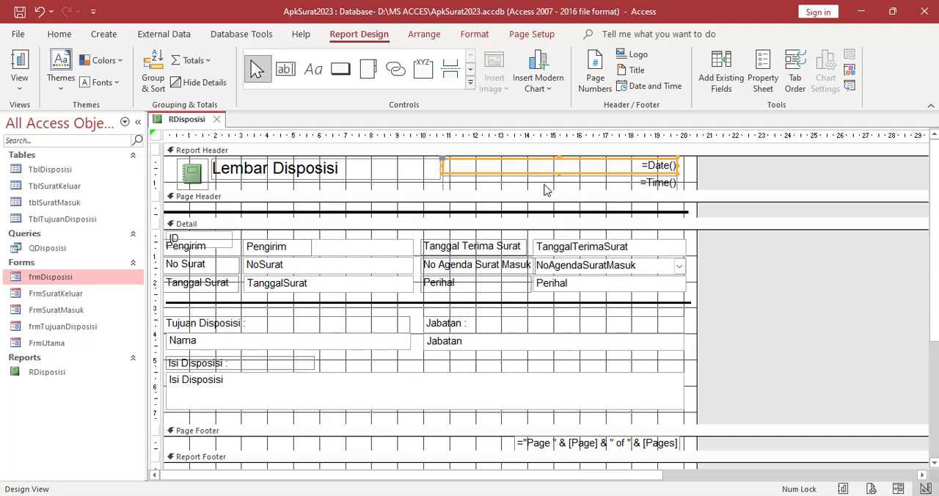
left_click(545, 184)
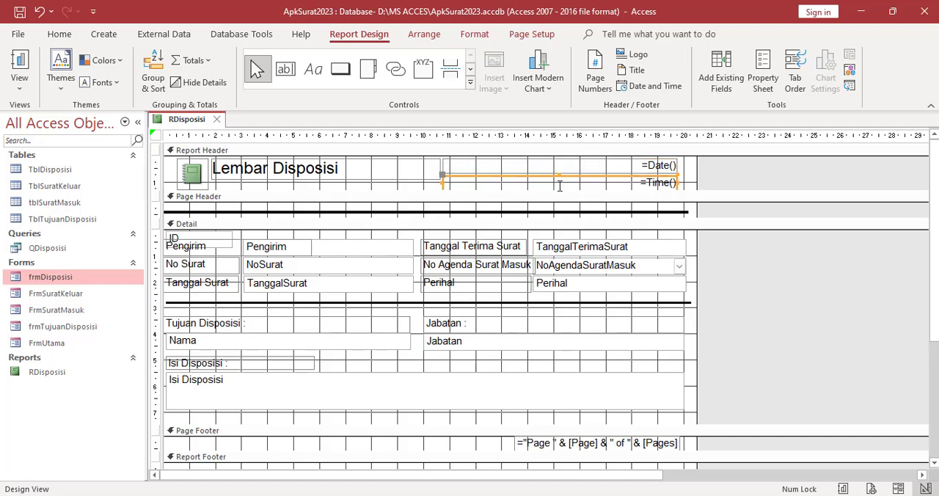
left_click_drag(559, 185, 562, 201)
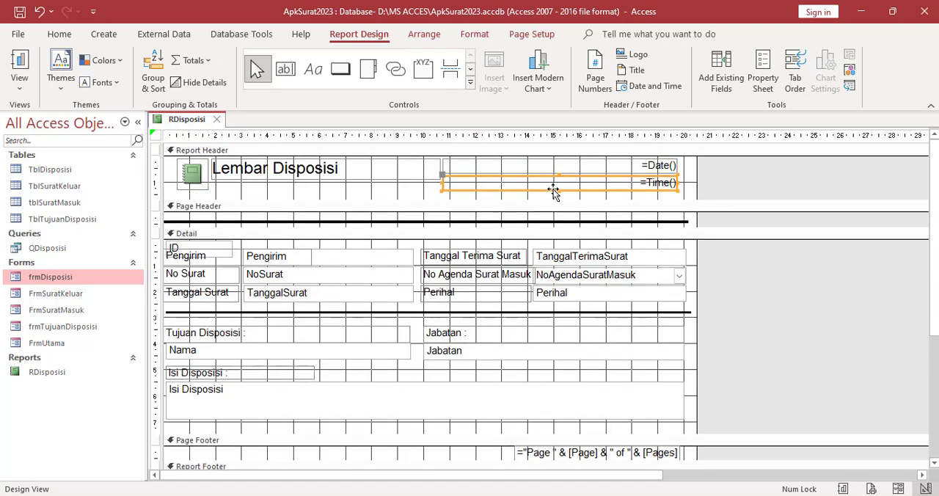
left_click(402, 179)
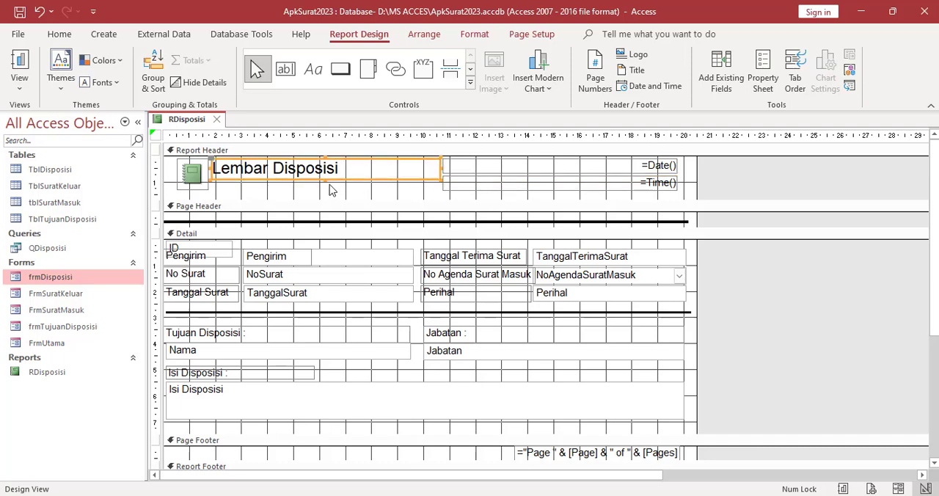
left_click_drag(323, 181, 367, 197)
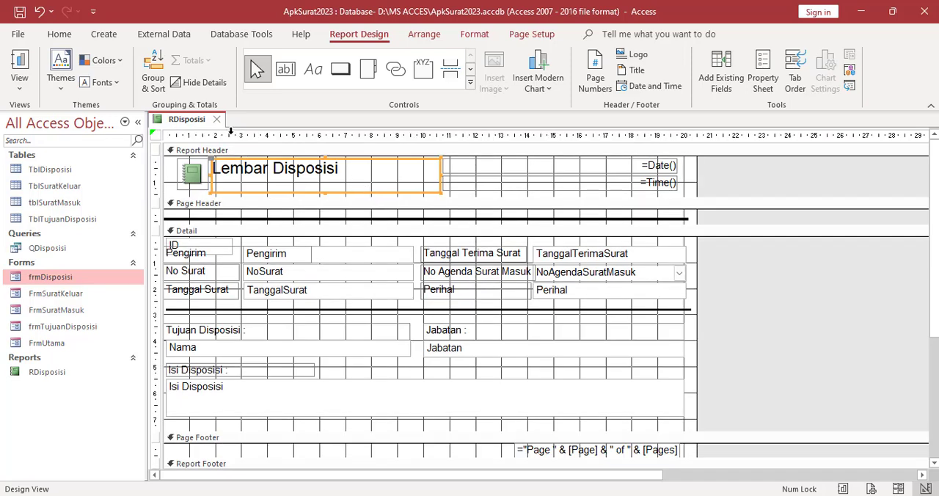
left_click(217, 120)
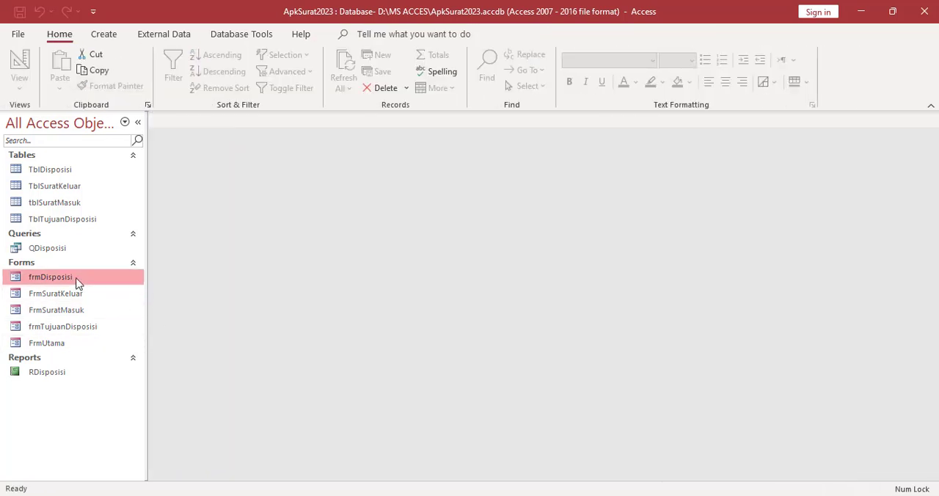
Open frmDisposisi, run save-and-print on record 1, and examine the revised layout in the RDisposisi preview
double_click(51, 277)
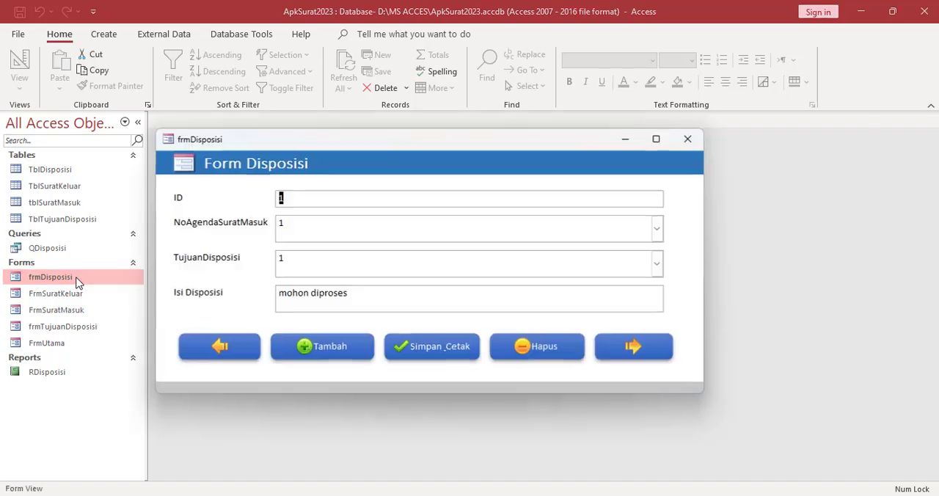
left_click(433, 361)
left_click(459, 341)
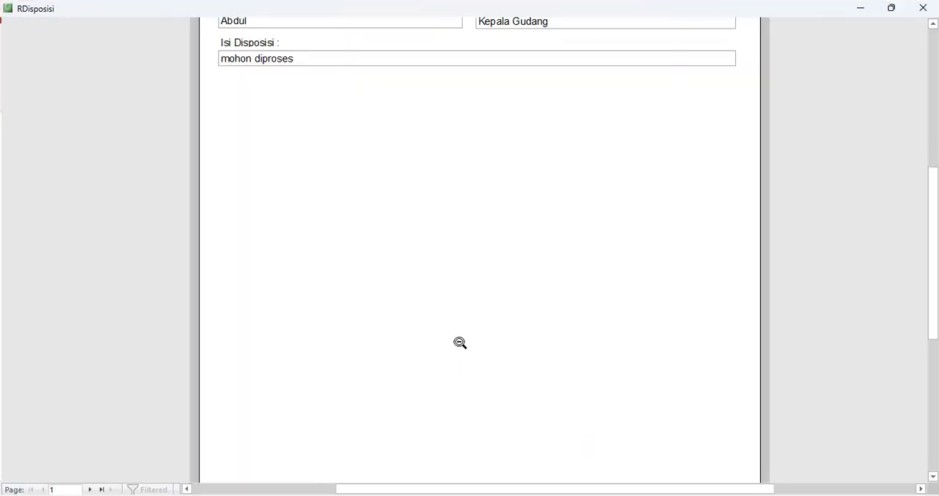
scroll(459, 342, "up", 3)
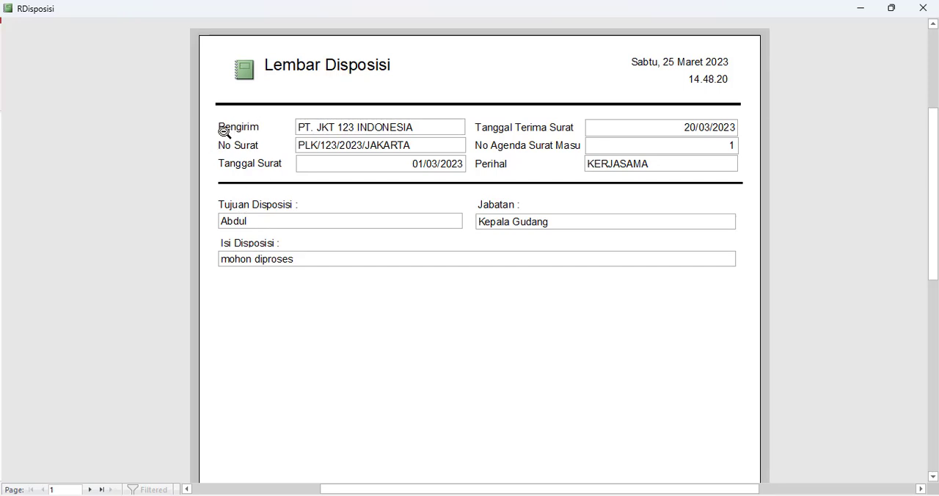
Return RDisposisi from the preview to Design View for further layout edits, and close frmDisposisi
right_click(331, 318)
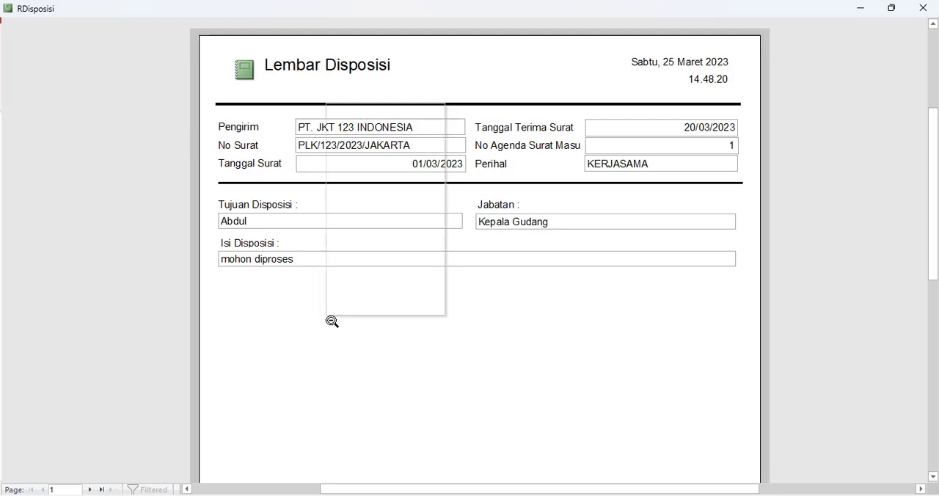
left_click(349, 143)
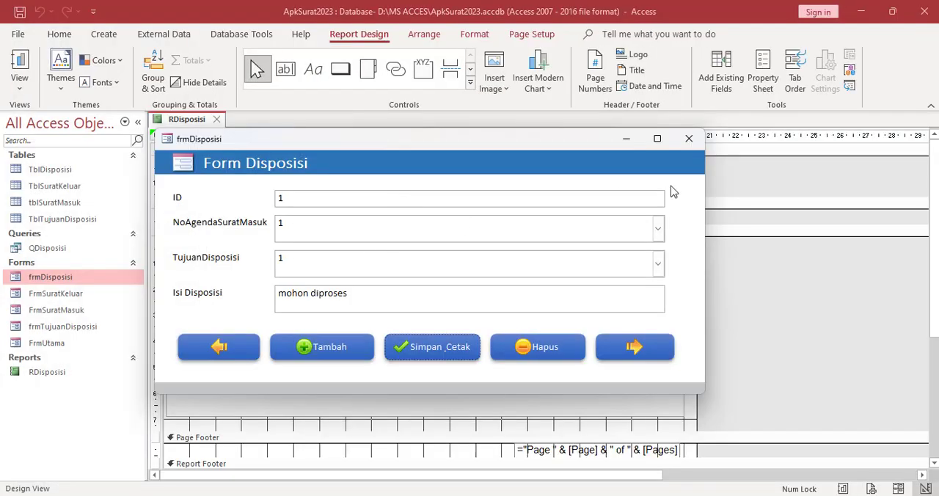
left_click(688, 139)
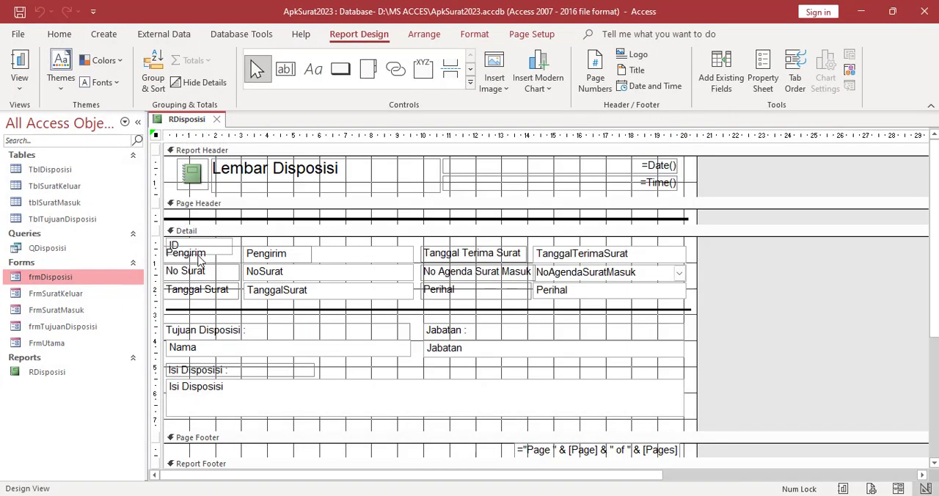
Format all nine caption labels in RDisposisi's Detail section, from Pengirim through Isi Disposisi, as bold with font size 10
left_click(213, 273, "shift")
left_click(208, 292, "shift")
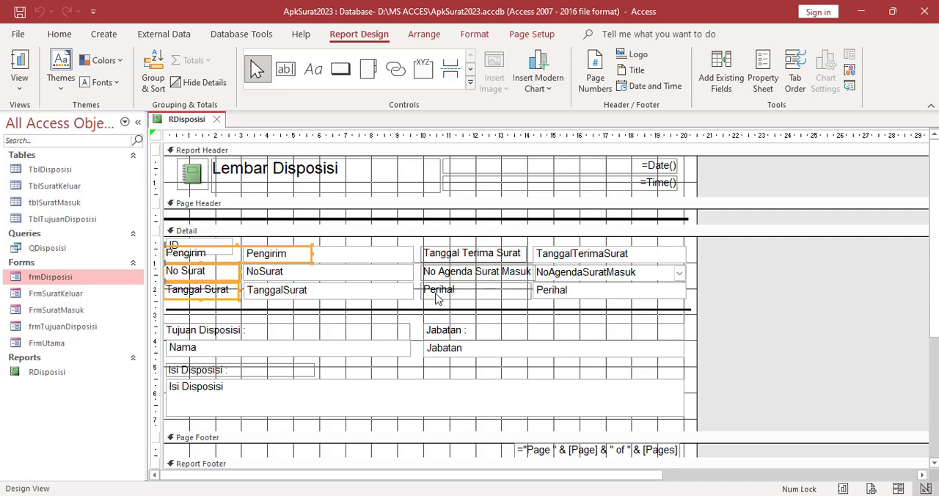
left_click(440, 292, "shift")
left_click(446, 274, "shift")
left_click(451, 254, "shift")
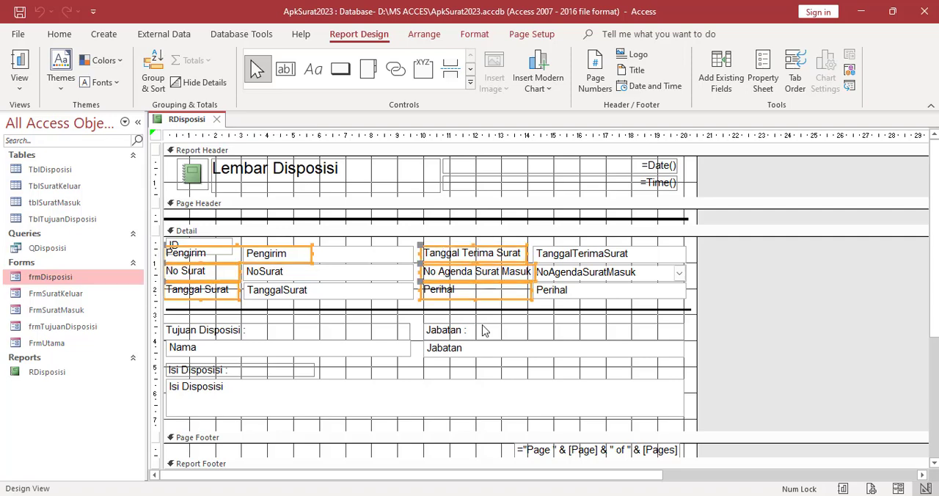
left_click(453, 331, "shift")
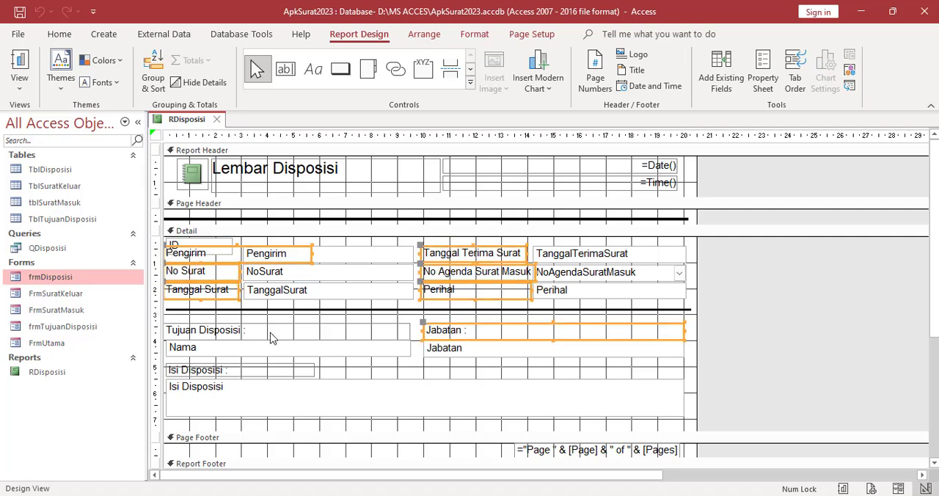
left_click(219, 371, "shift")
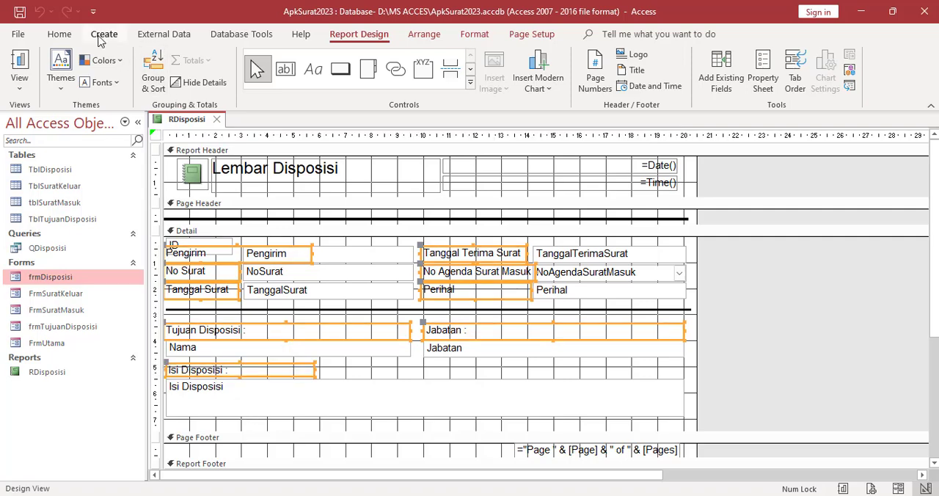
left_click(64, 36)
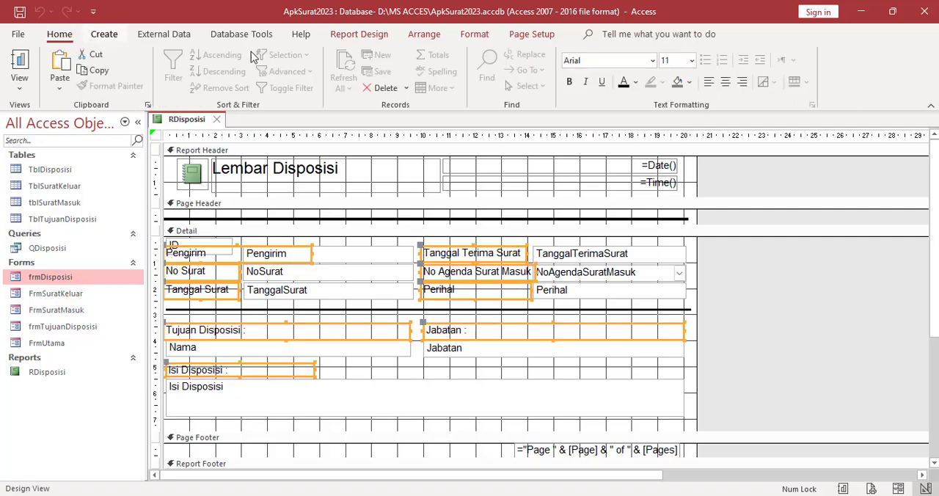
left_click(570, 82)
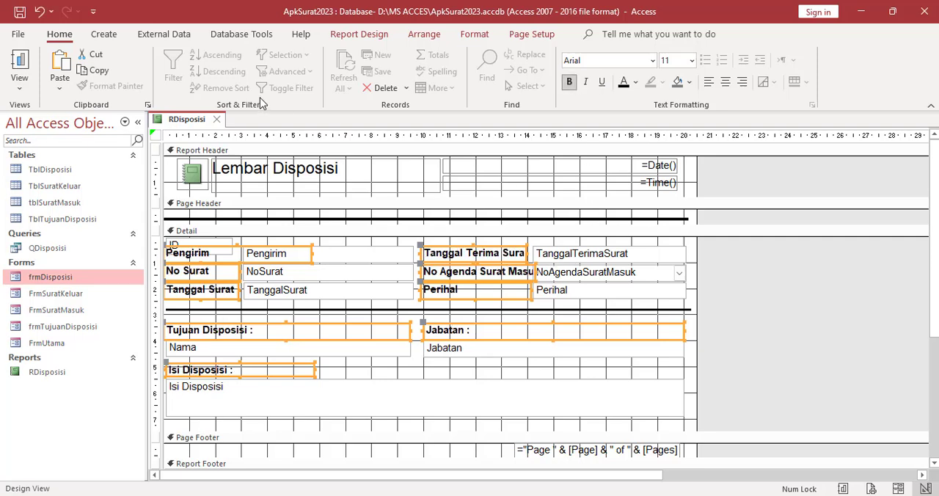
left_click(691, 60)
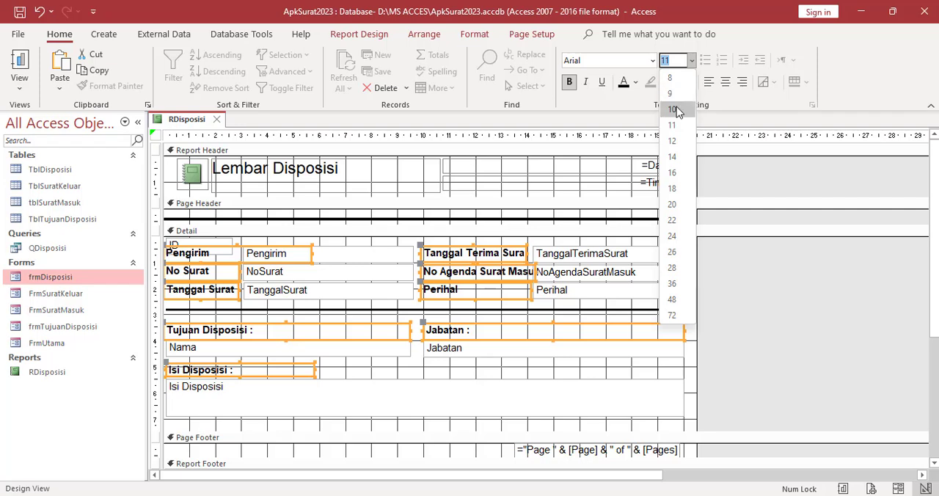
left_click(673, 109)
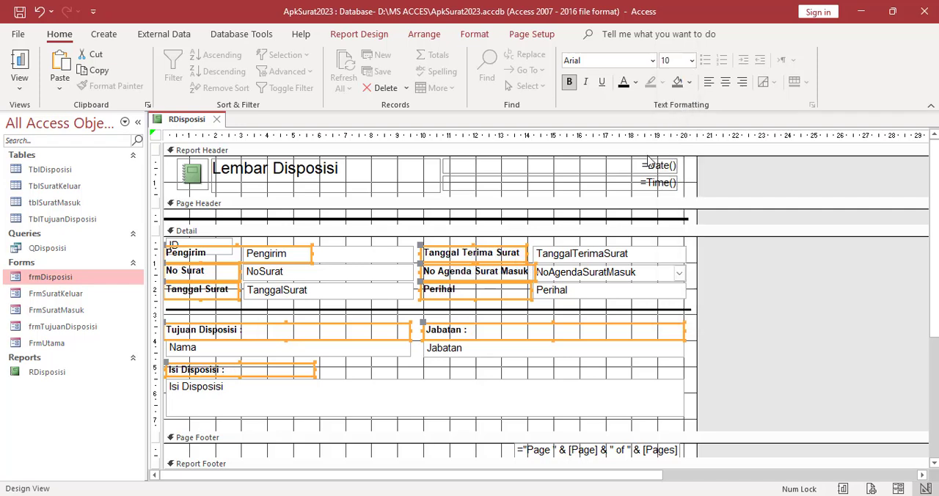
Check the reformatted labels by displaying RDisposisi in Report View, and close the report
right_click(187, 120)
left_click(187, 120)
right_click(186, 121)
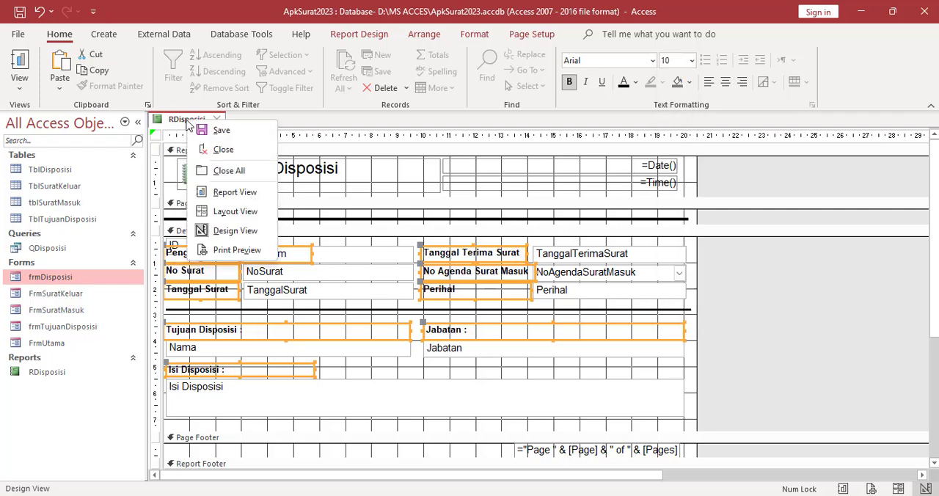
left_click(235, 192)
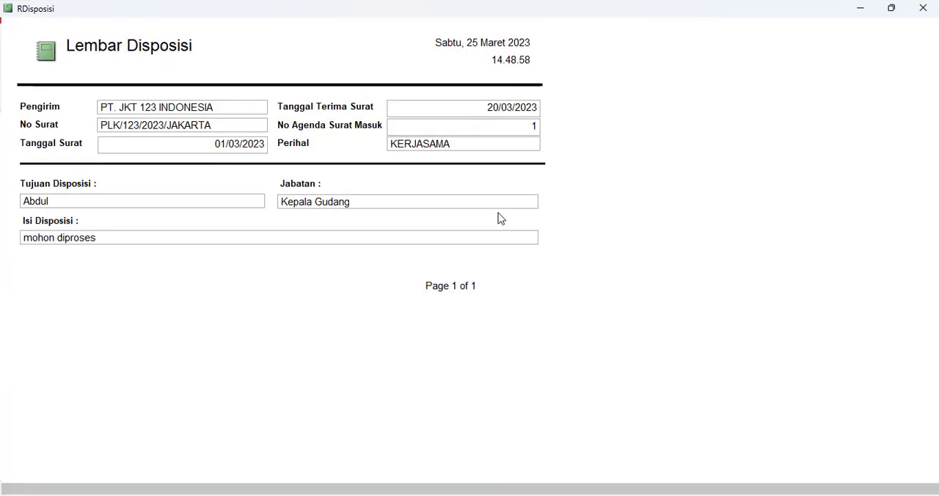
left_click(923, 8)
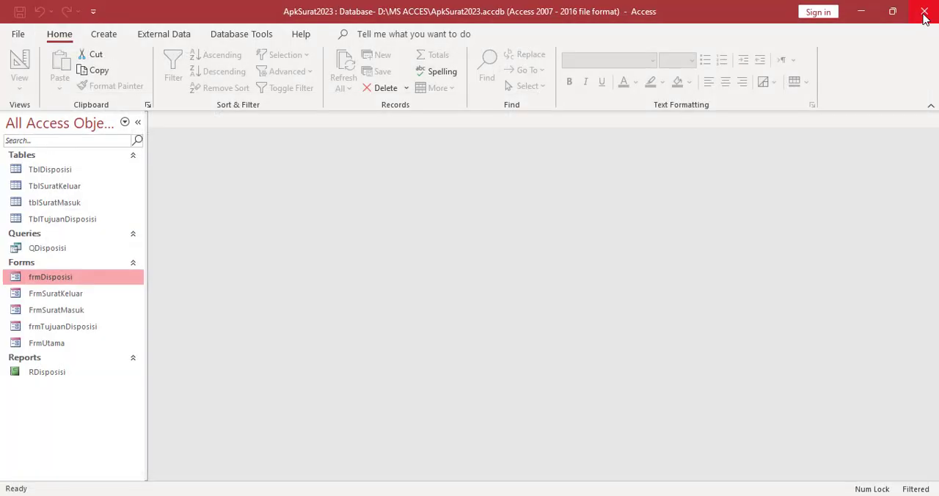
Open the FrmUtama form
double_click(37, 343)
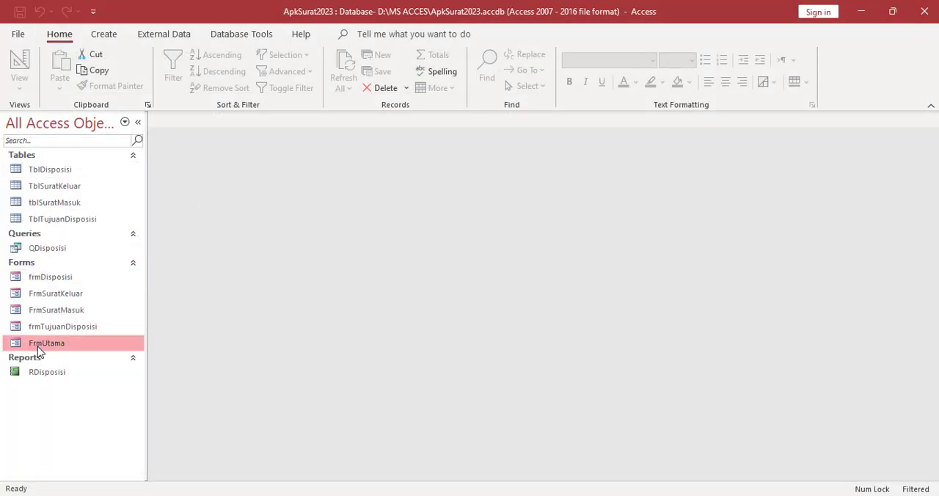
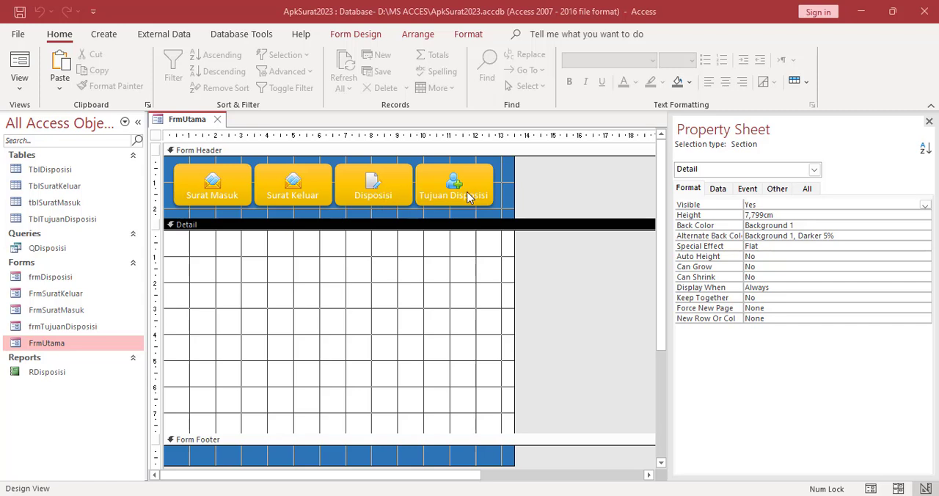
Display FrmUtama in Form View and test its Disposisi, Tujuan Disposisi, Surat Keluar and Surat Masuk buttons, closing each opened form
right_click(192, 121)
left_click(195, 124)
right_click(192, 121)
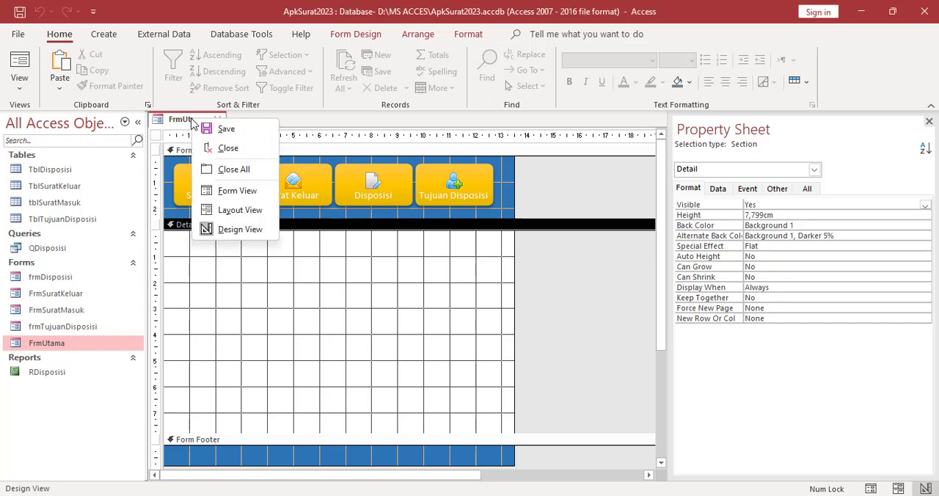
left_click(236, 193)
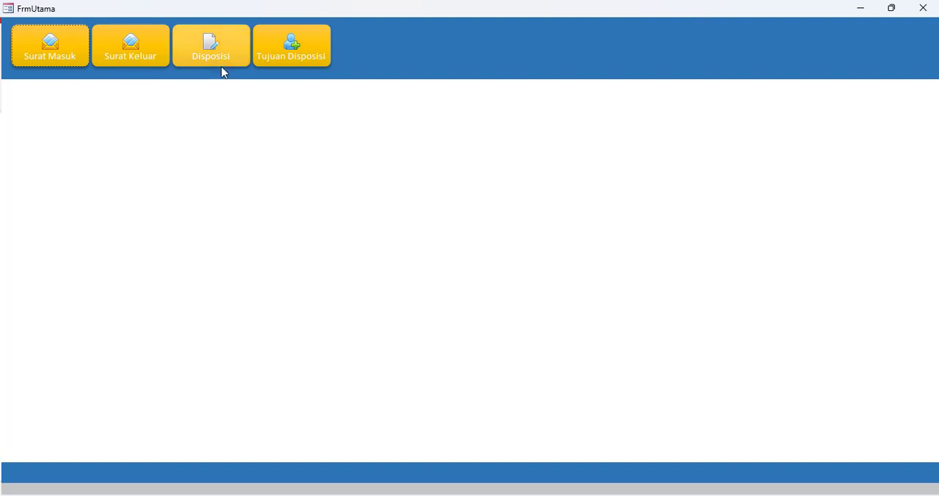
left_click(217, 62)
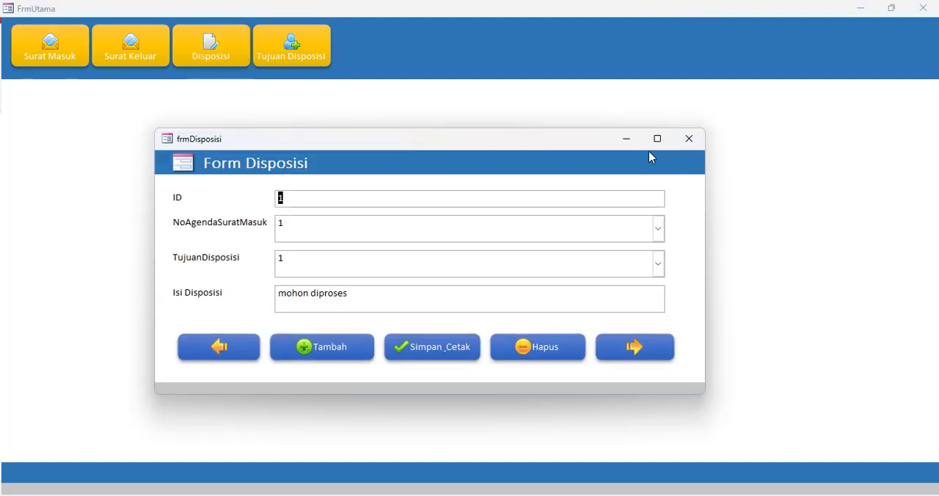
left_click(688, 144)
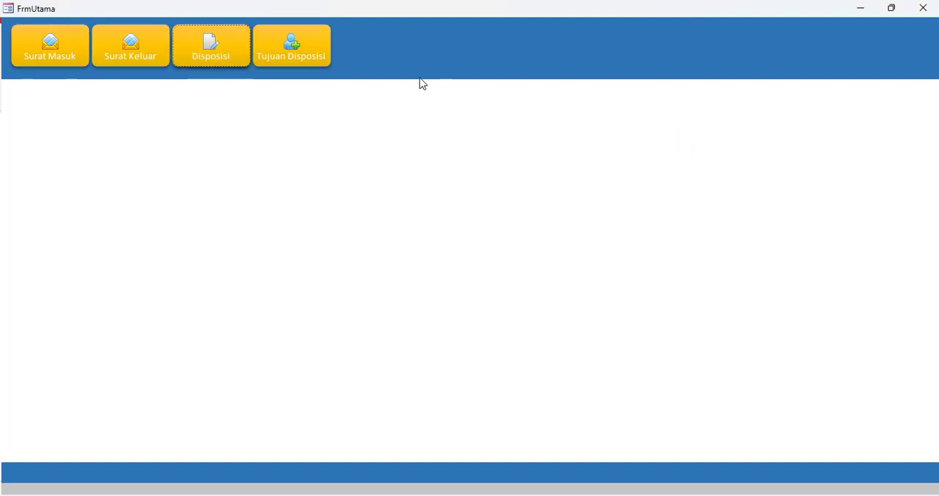
left_click(310, 58)
left_click(683, 144)
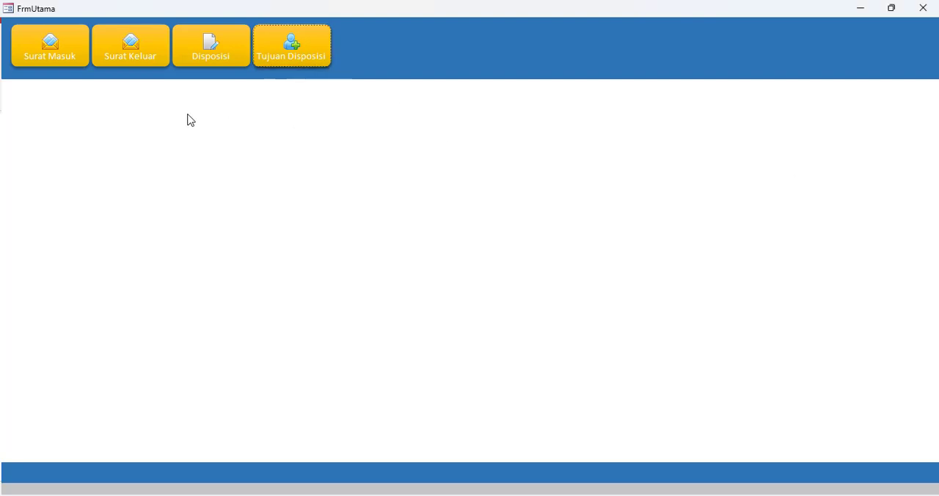
left_click(135, 60)
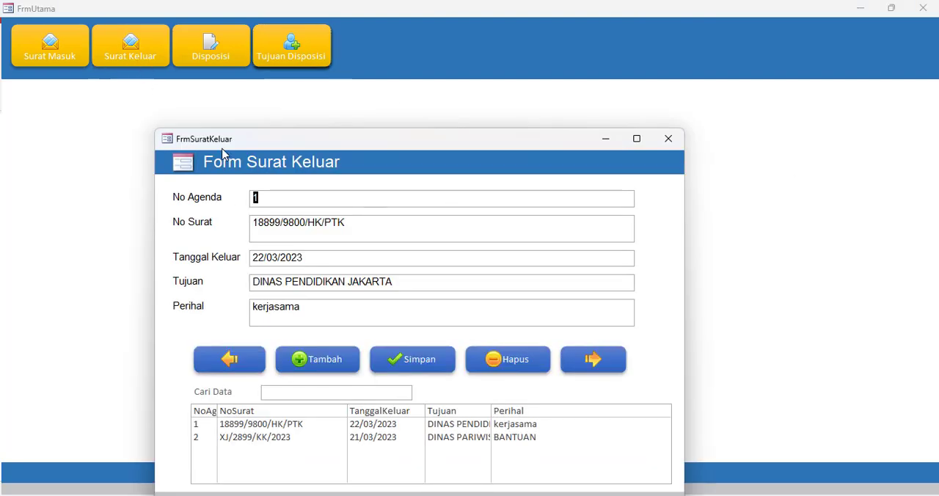
left_click(668, 140)
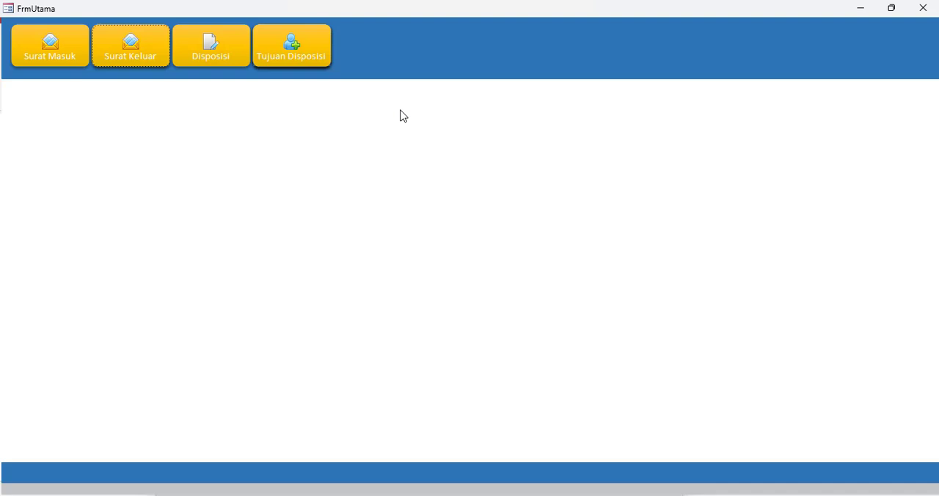
left_click(56, 63)
left_click(707, 26)
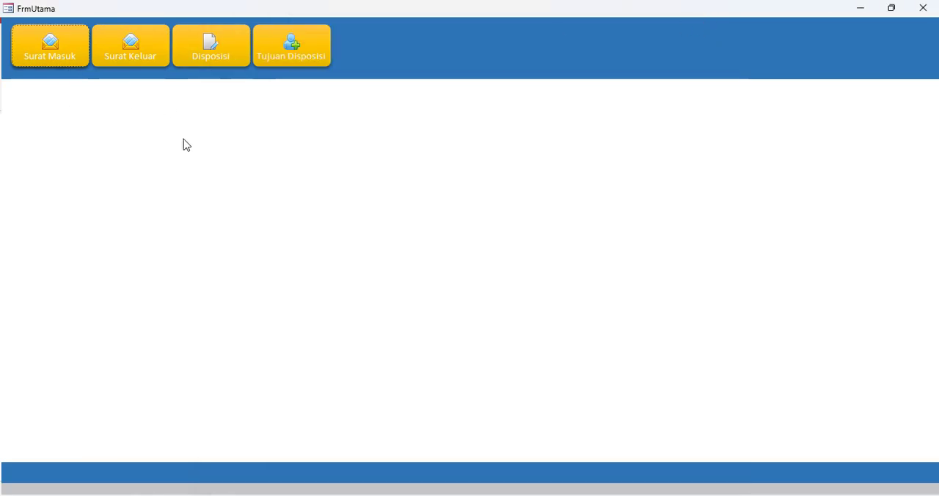
Check where the Surat Keluar form opens by moving its window, closing and reopening it, and return FrmUtama to Design View
left_click(138, 64)
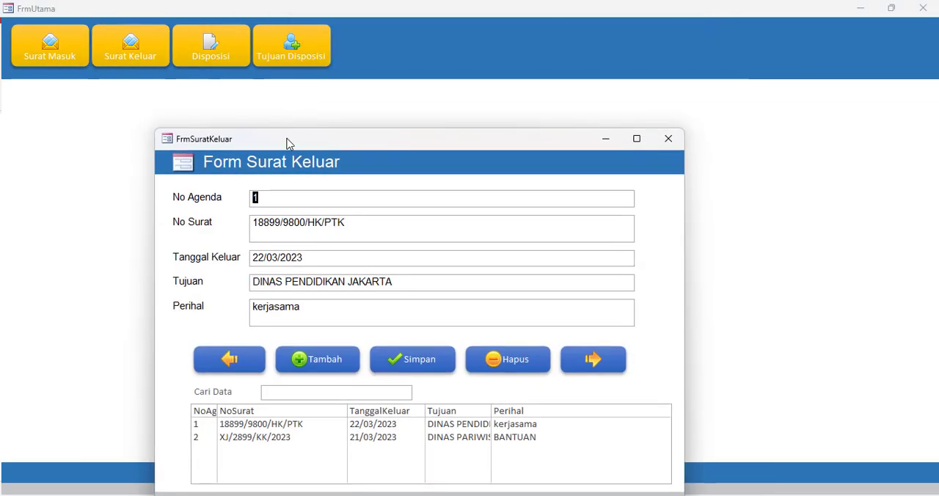
left_click_drag(287, 142, 383, 81)
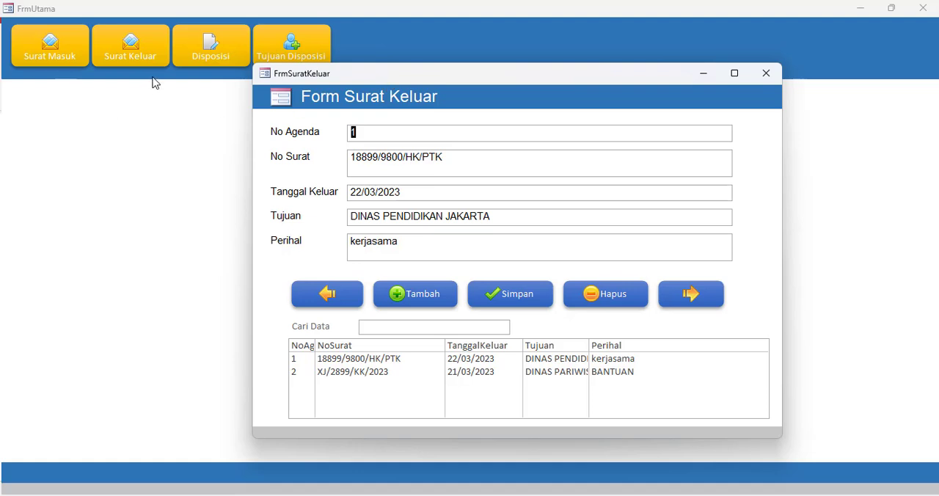
left_click(766, 74)
left_click(123, 61)
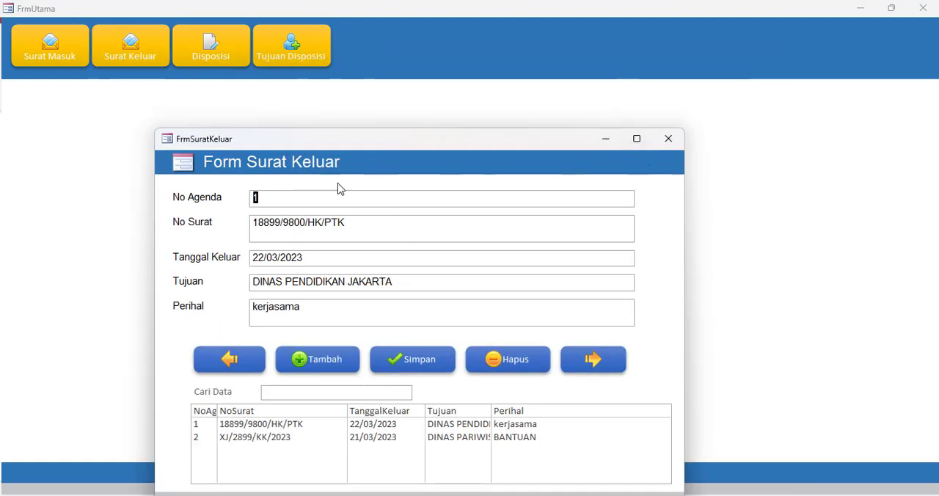
left_click(669, 138)
right_click(358, 154)
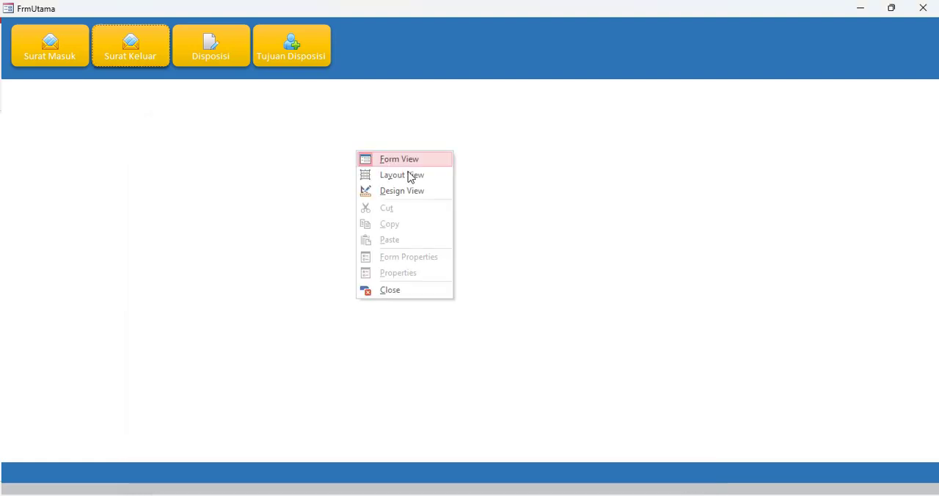
left_click(402, 191)
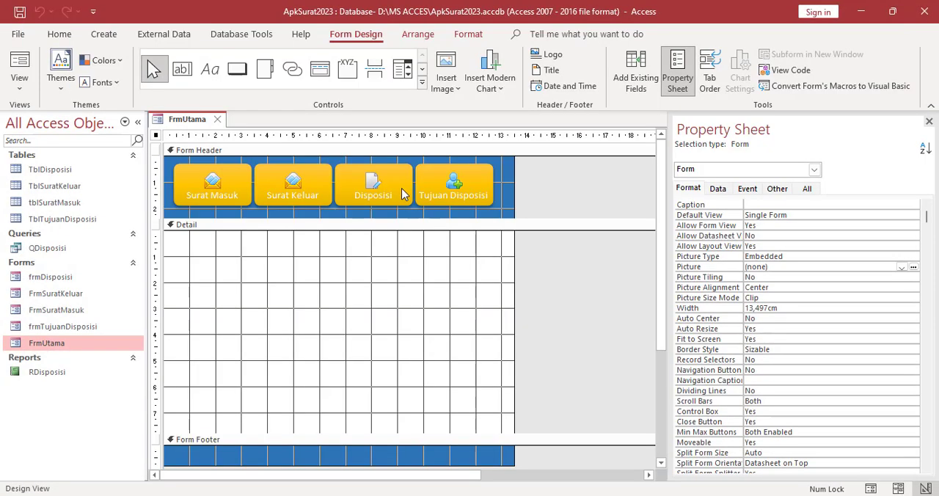
Open frmDisposisi in Design View and set its Auto Center property to Yes
left_click(65, 283)
right_click(65, 283)
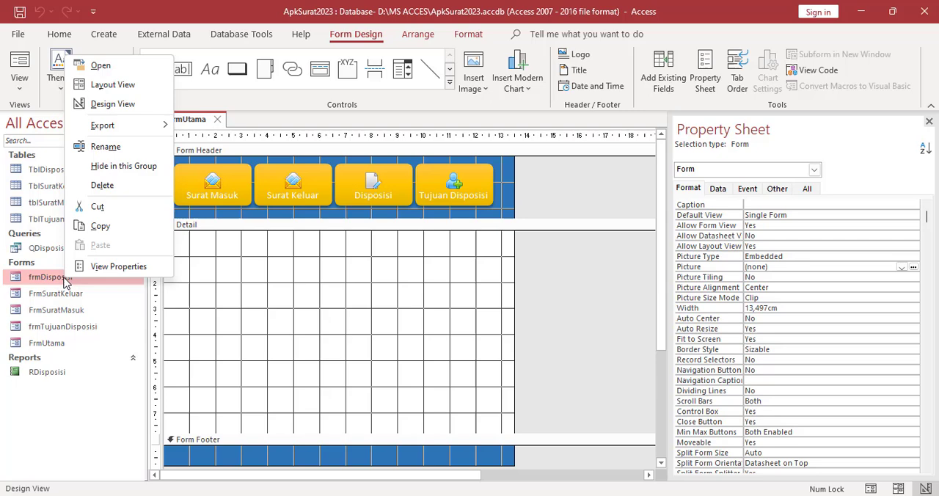
left_click(103, 100)
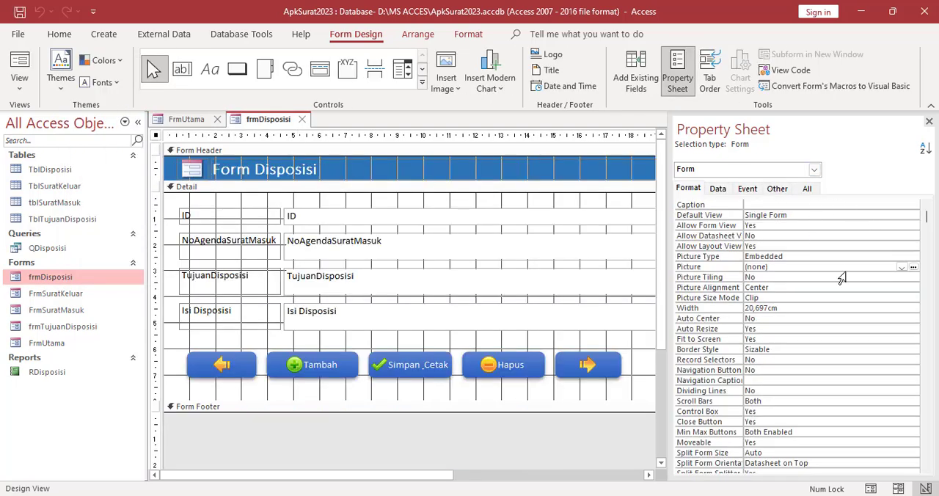
left_click(780, 321)
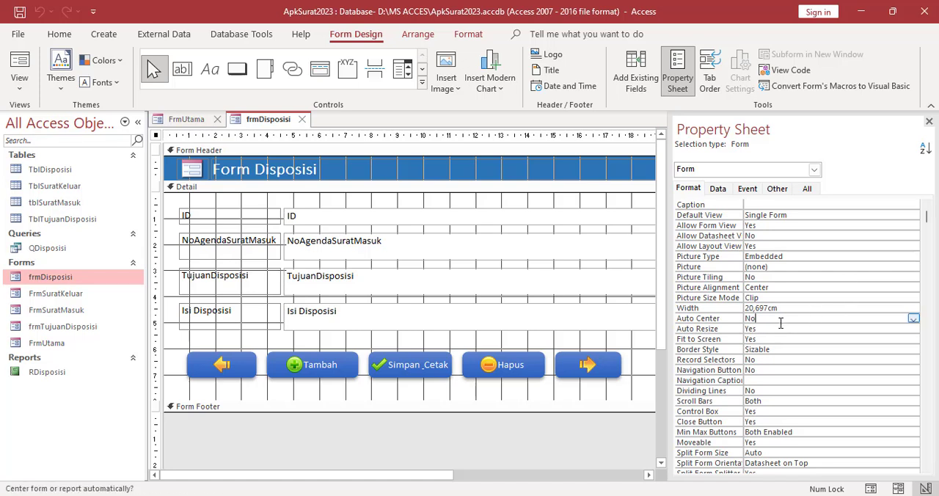
left_click(913, 318)
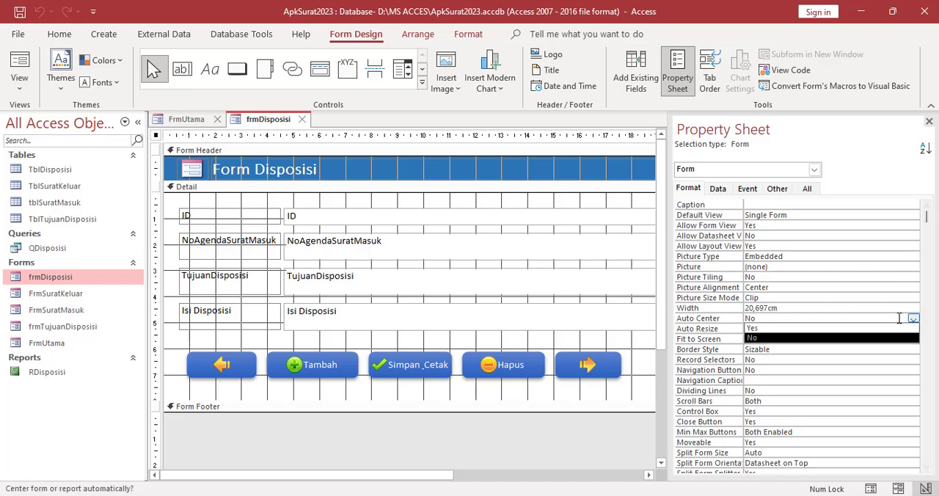
left_click(763, 329)
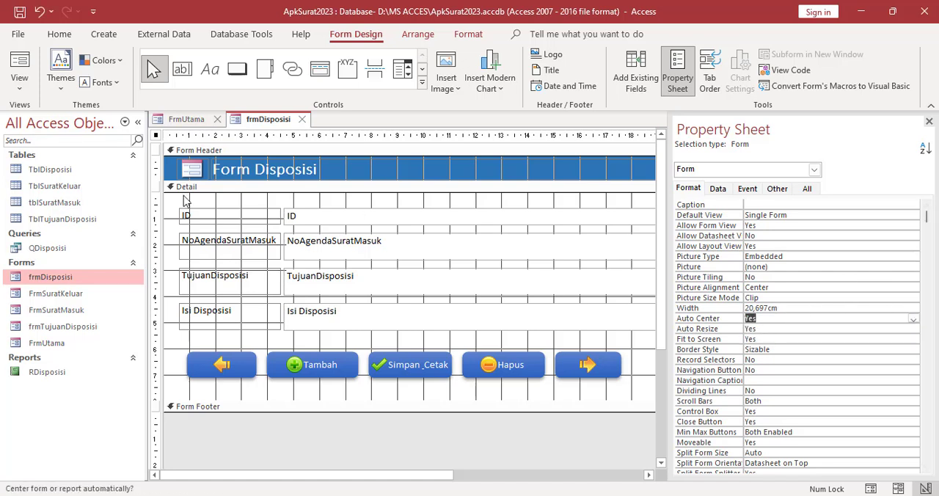
Open FrmSuratKeluar in Design View and set its Auto Center property to Yes
left_click(84, 300)
right_click(84, 298)
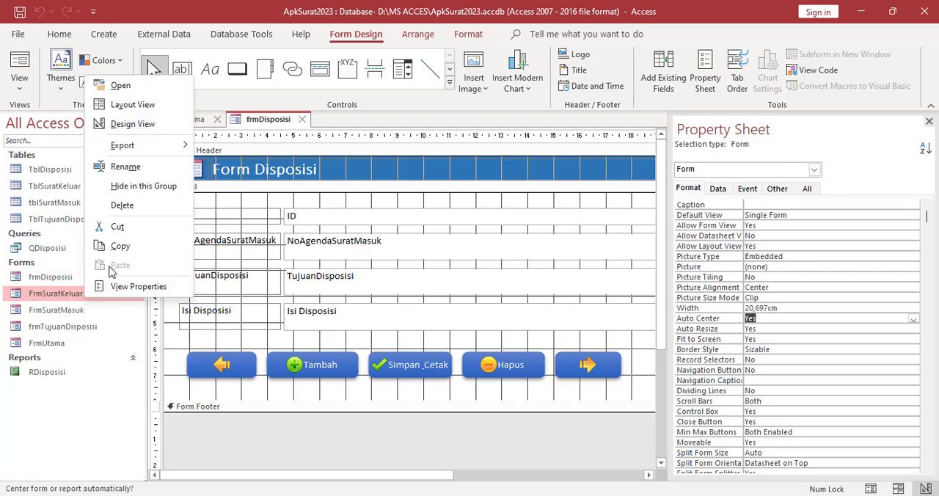
left_click(133, 124)
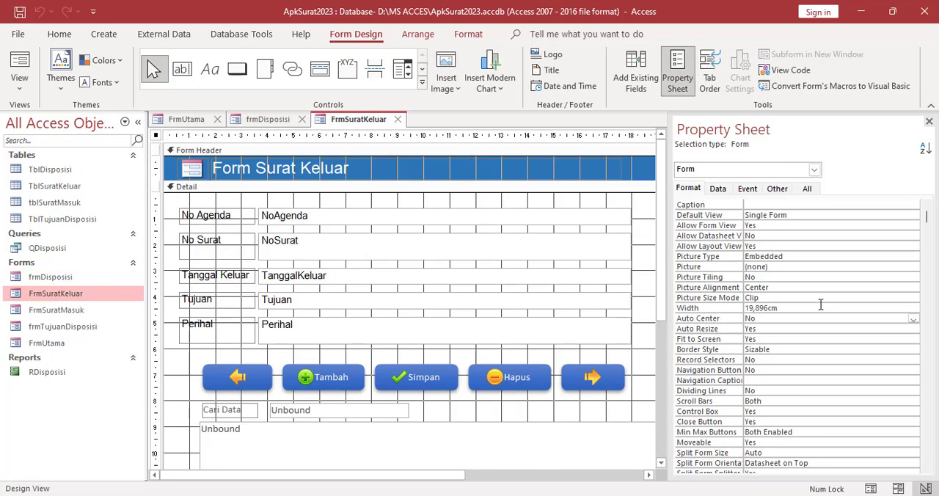
left_click(775, 318)
left_click(913, 319)
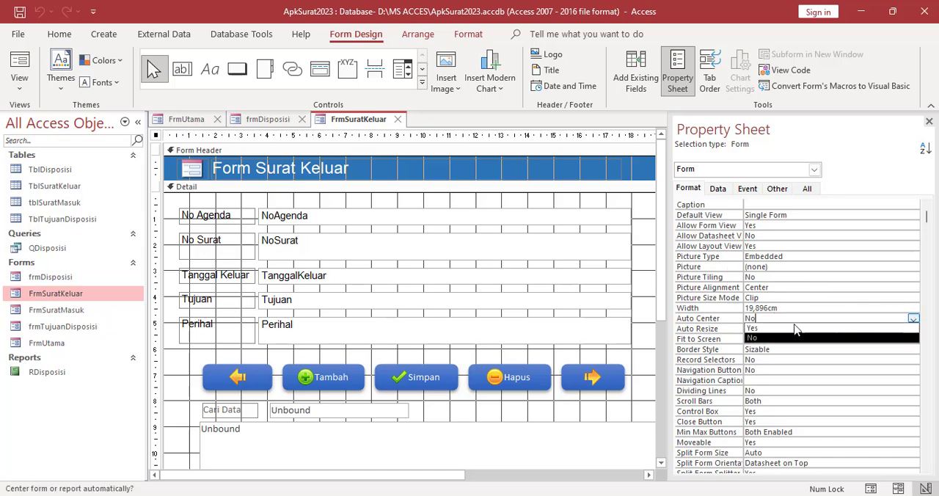
left_click(779, 328)
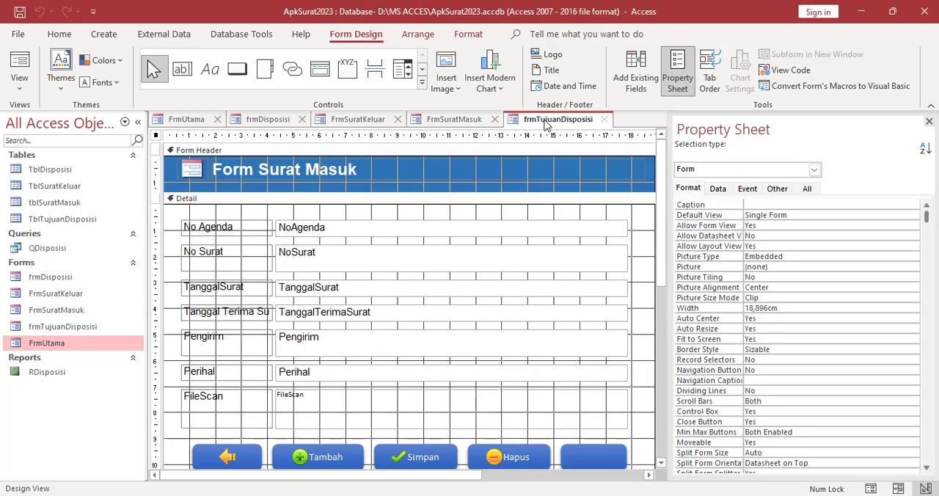
Close frmTujuanDisposisi, FrmSuratMasuk, FrmSuratKeluar and frmDisposisi, saving their design changes
left_click(603, 119)
left_click(494, 118)
left_click(398, 119)
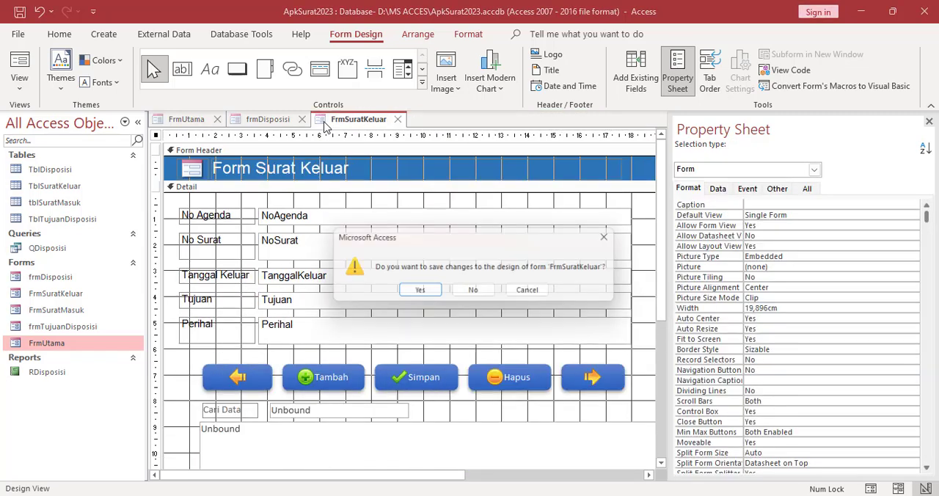
left_click(419, 291)
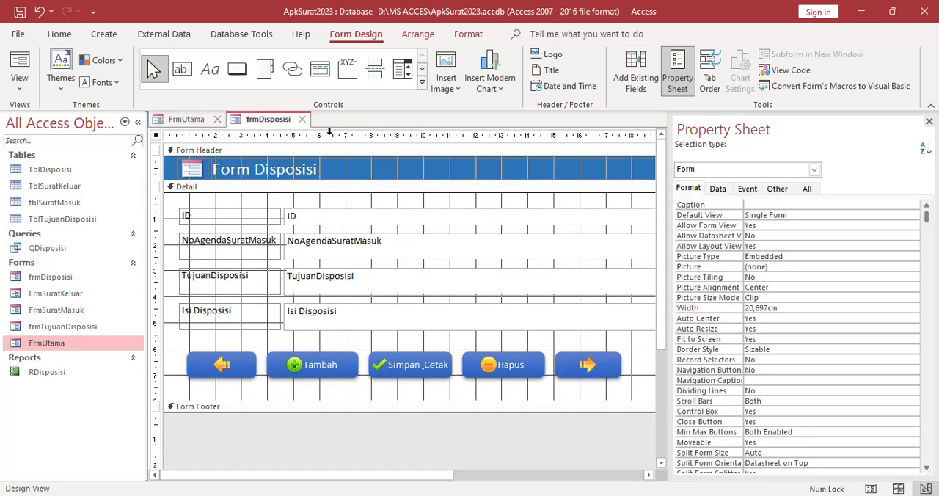
left_click(305, 119)
left_click(419, 292)
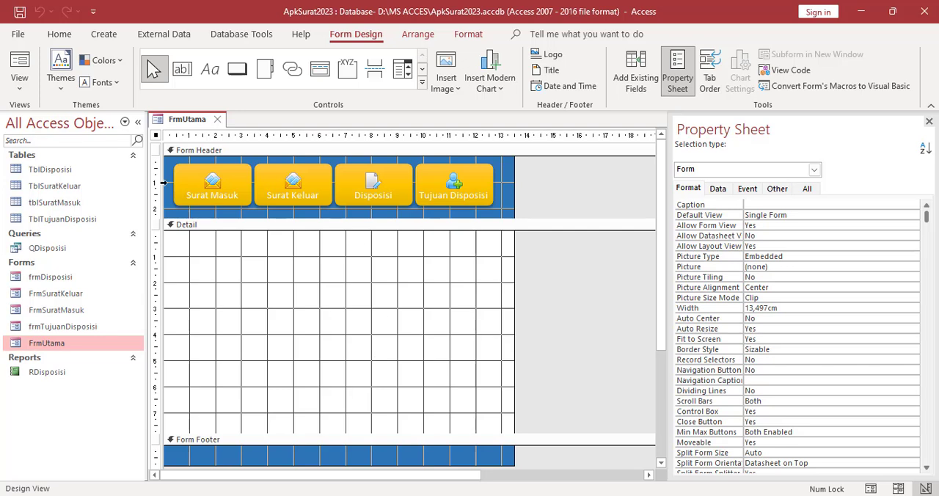
Check FrmUtama in Form View and return it to Design View
right_click(189, 118)
left_click(195, 118)
right_click(193, 120)
left_click(237, 192)
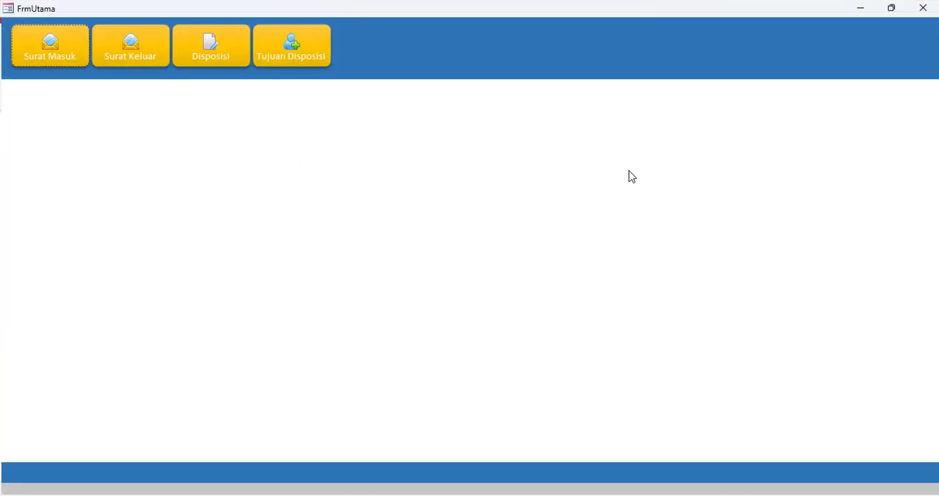
right_click(336, 167)
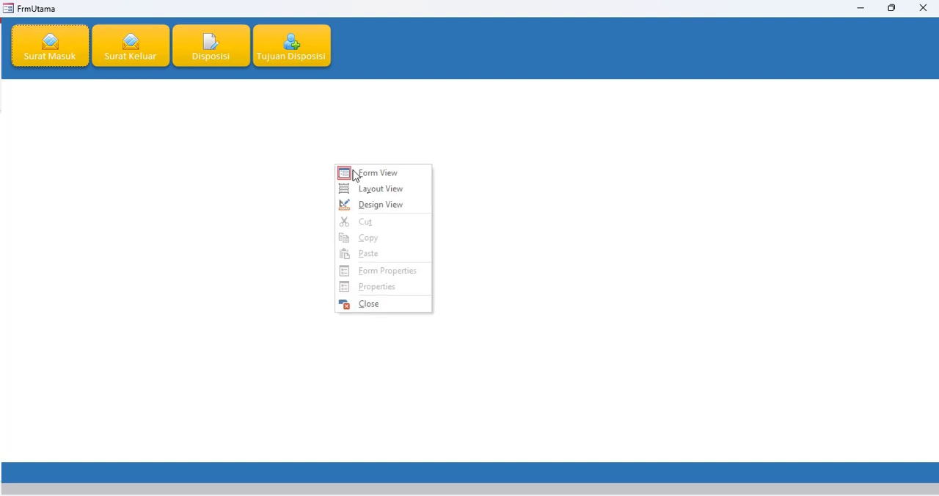
left_click(371, 205)
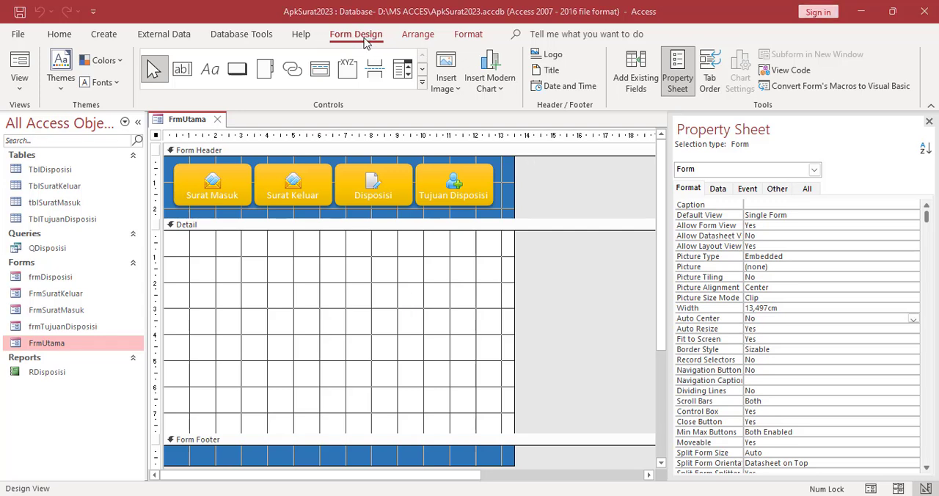
Insert the bg arsip picture from the MS ACCES folder into FrmUtama's Detail section, about 13 cm wide and 7.6 cm high
left_click(456, 94)
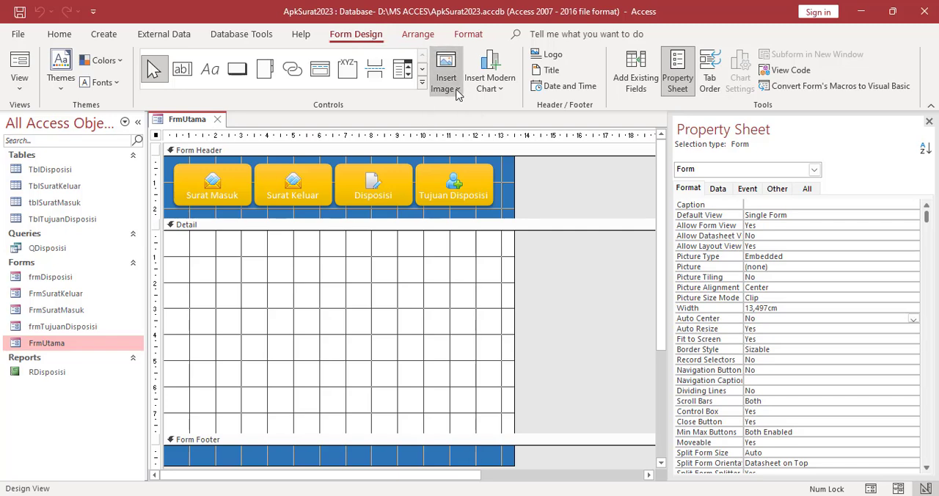
left_click(464, 108)
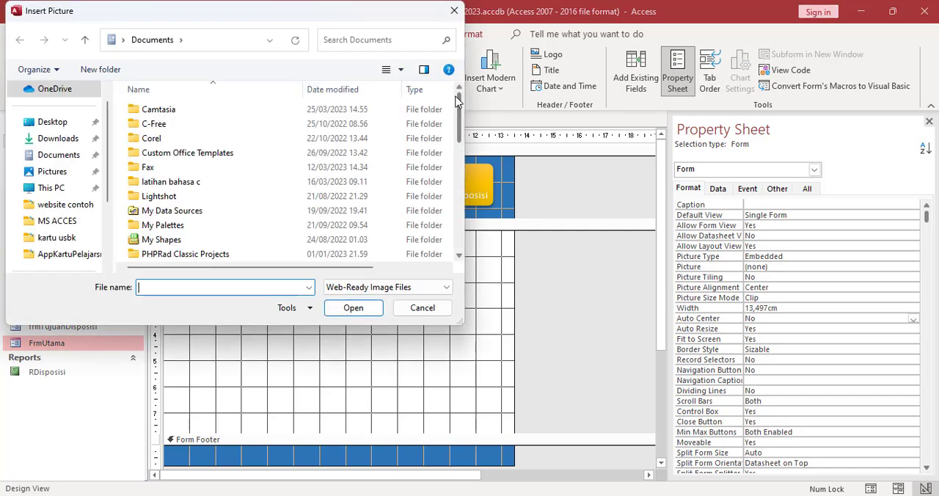
left_click(52, 222)
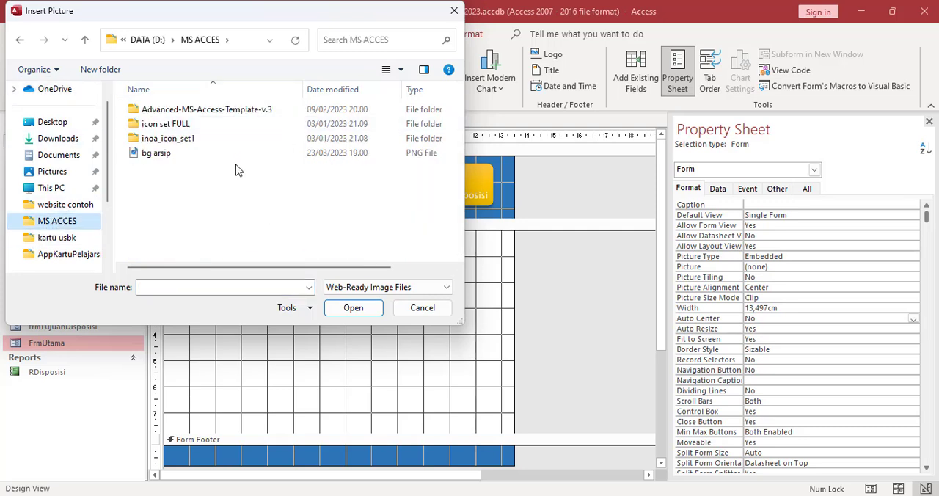
left_click(342, 287)
left_click(337, 312)
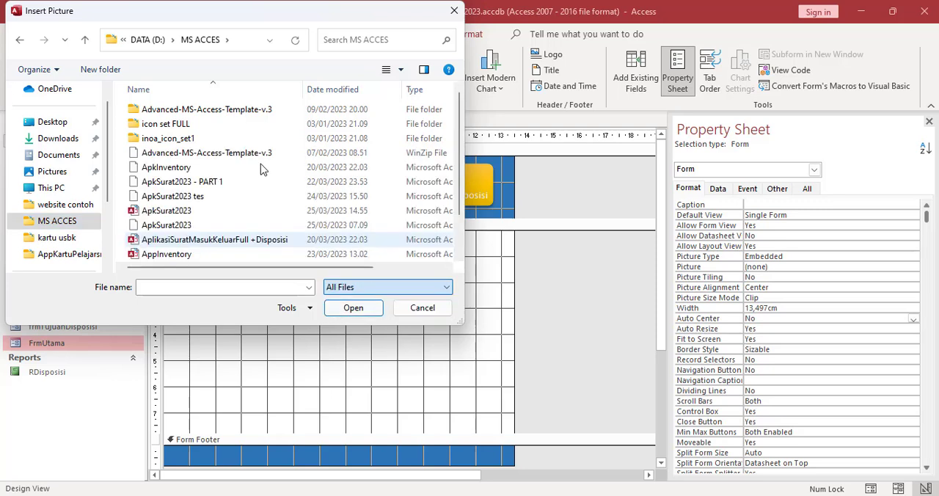
scroll(259, 161, "down", 1)
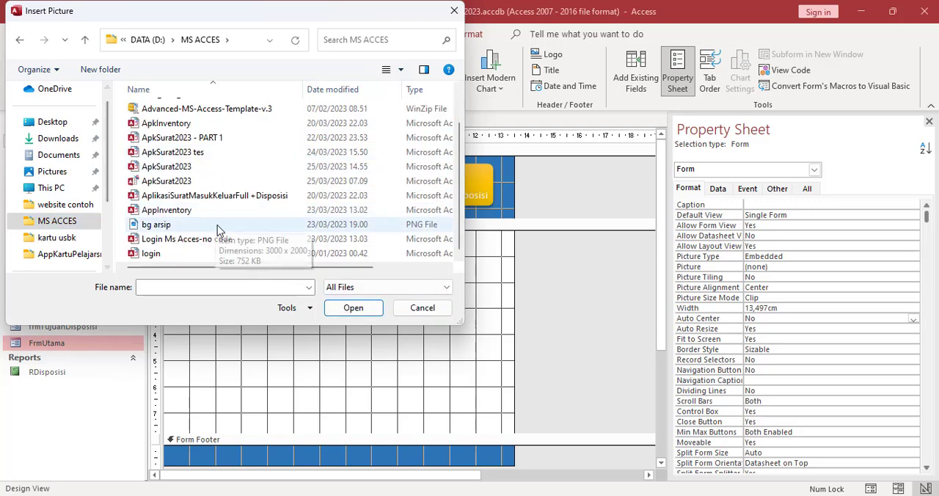
left_click(201, 228)
left_click_drag(194, 268, 111, 256)
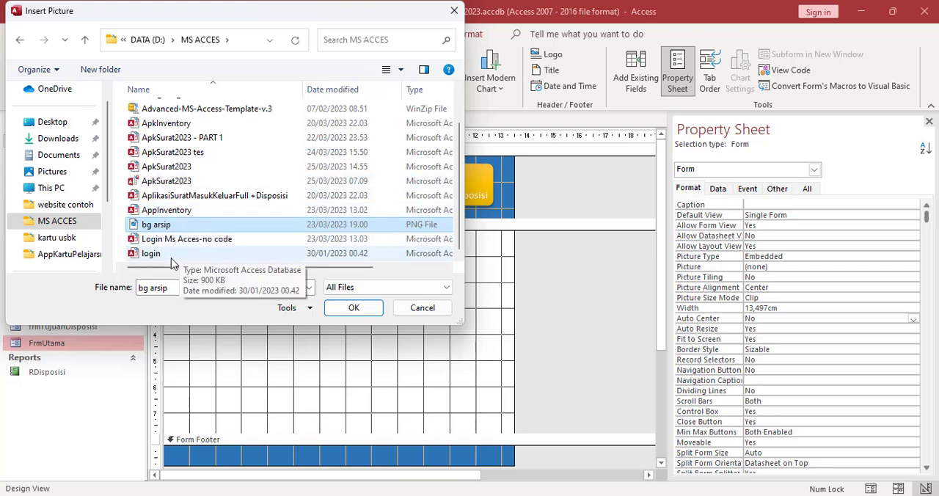
left_click_drag(180, 274, 161, 271)
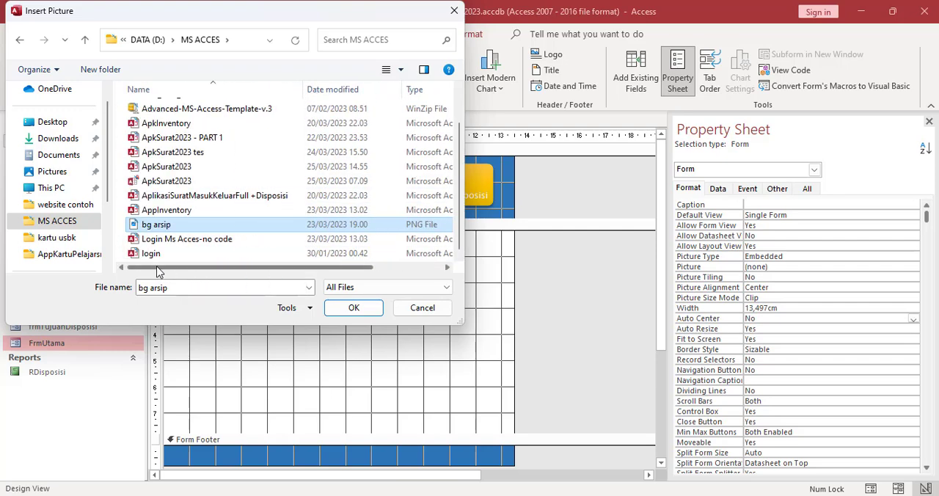
left_click(354, 308)
left_click(168, 234)
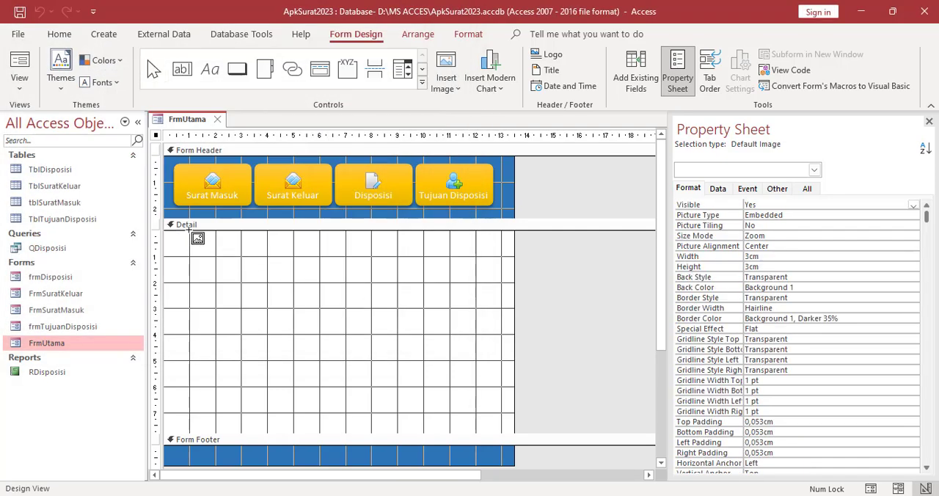
left_click_drag(166, 231, 502, 428)
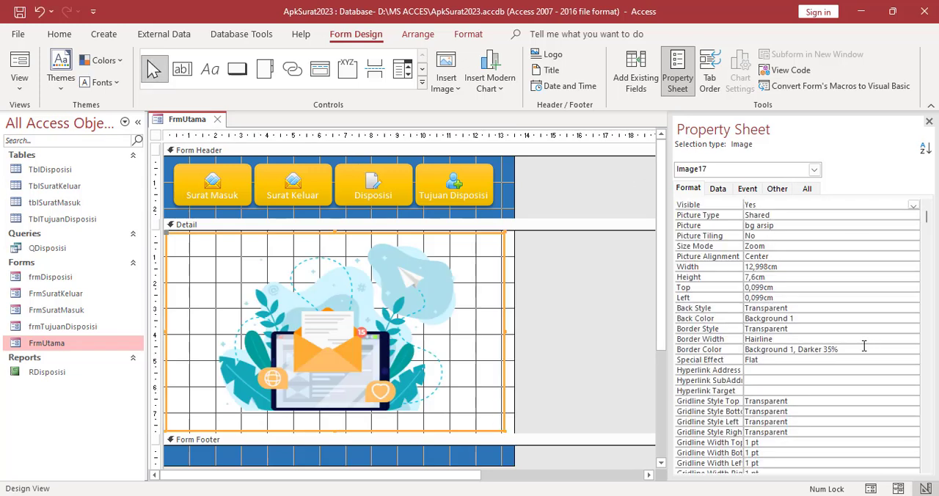
Set the background image's Horizontal Anchor and Vertical Anchor properties to Both
scroll(728, 394, "down", 3)
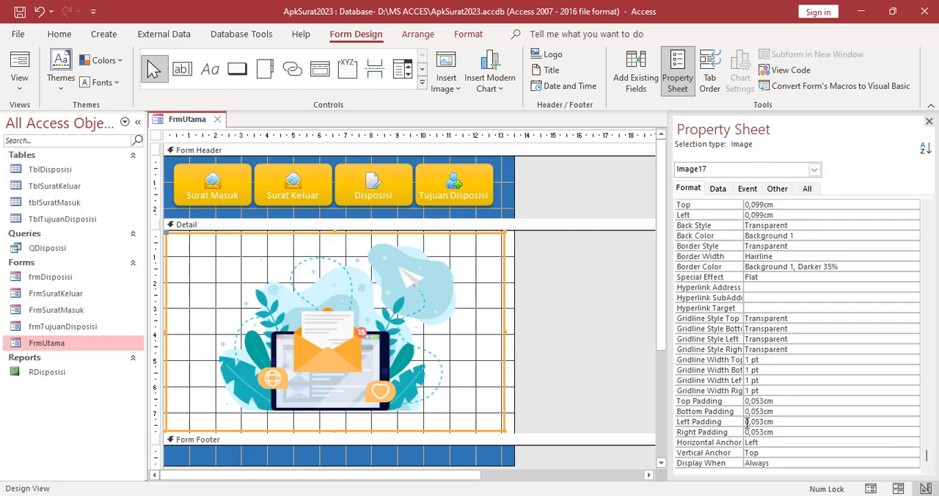
left_click(774, 443)
left_click(912, 443)
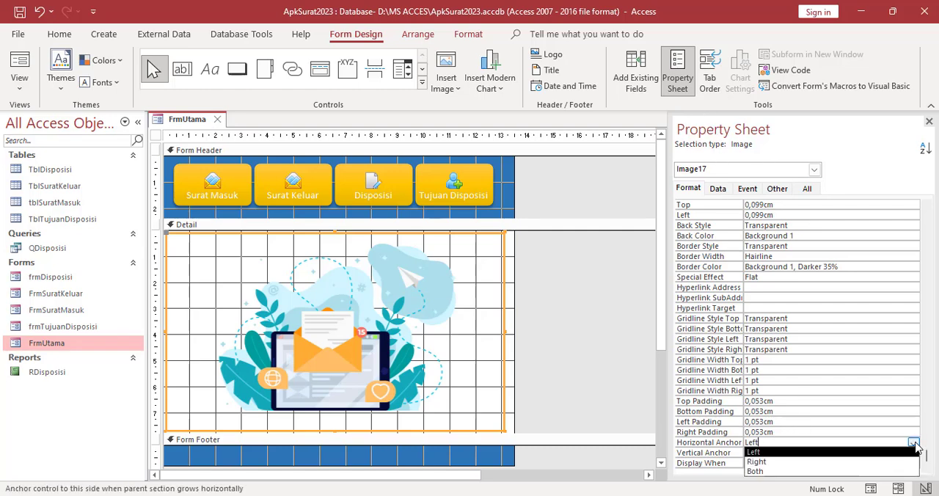
left_click(756, 472)
left_click(778, 453)
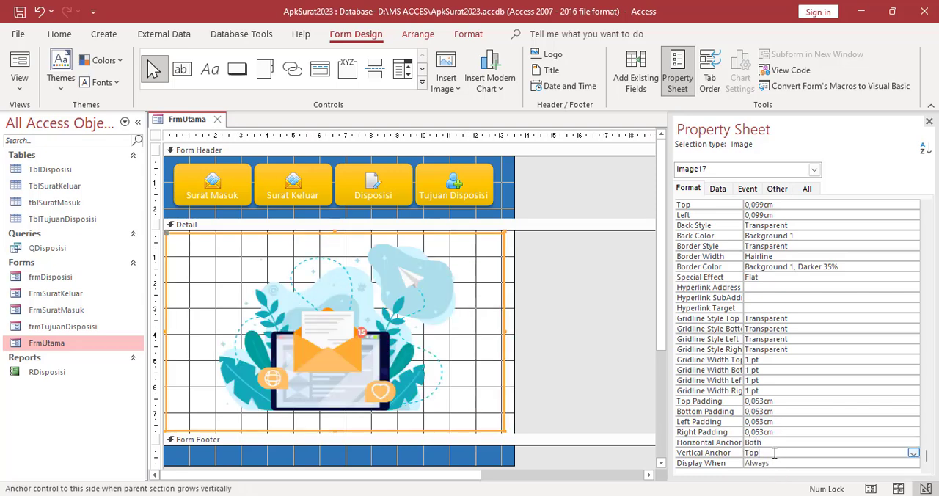
left_click(913, 453)
left_click(767, 477)
Try the Clip, Stretch and Zoom size modes on the background image and leave it on Stretch
scroll(876, 315, "up", 3)
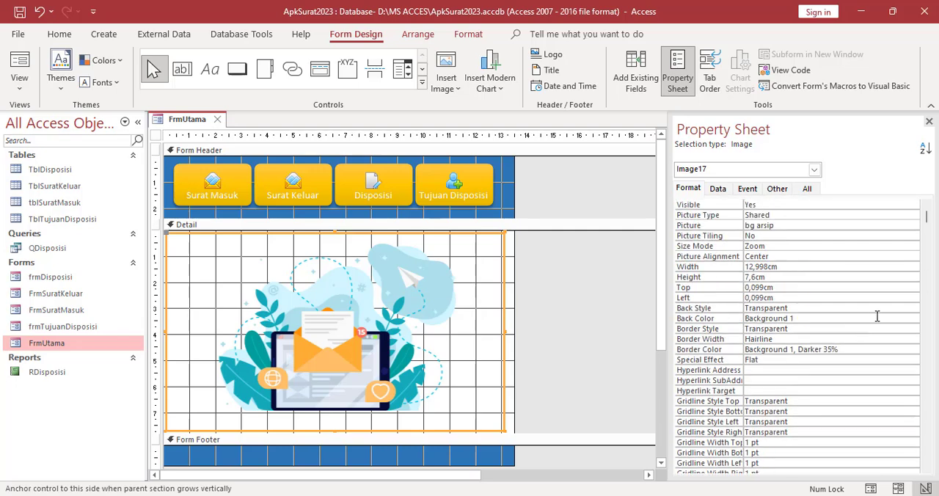
left_click(815, 246)
left_click(913, 248)
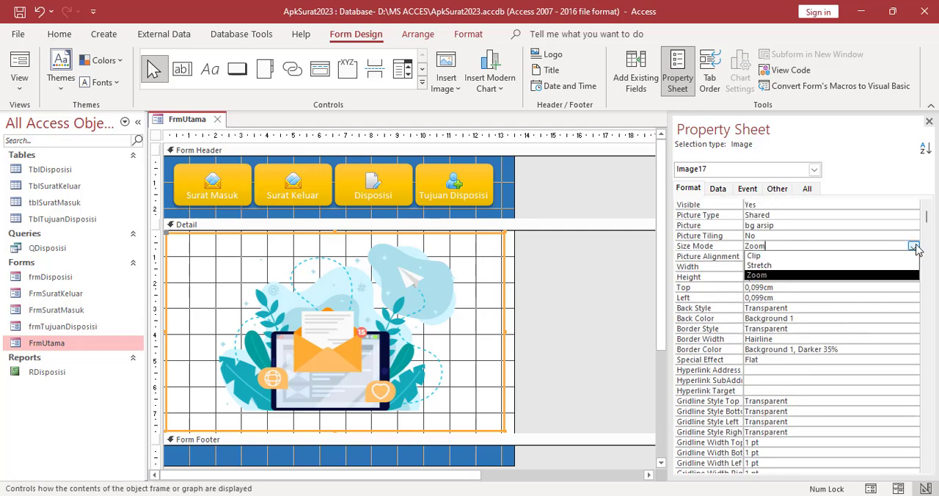
left_click(906, 255)
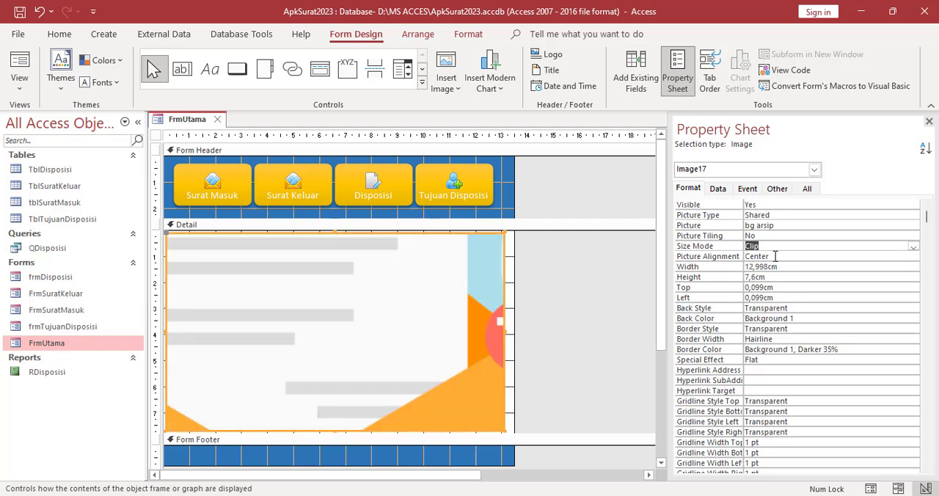
left_click(913, 246)
left_click(800, 266)
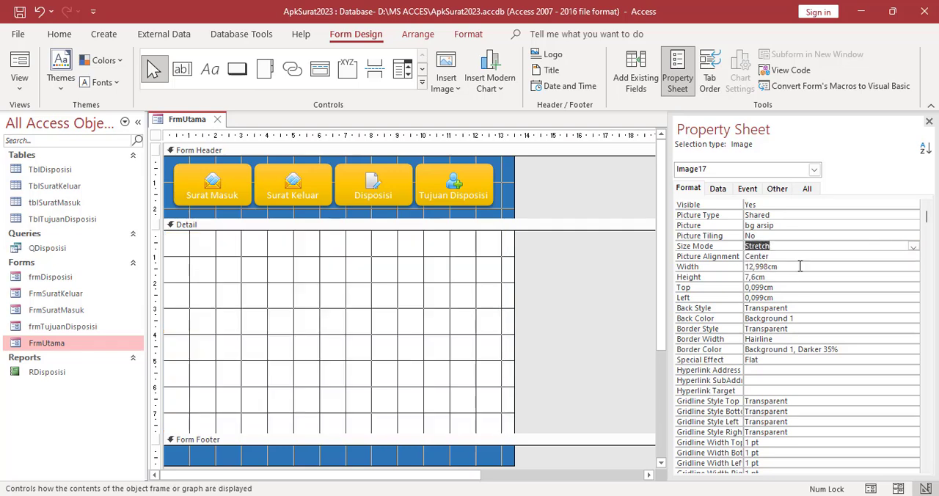
left_click(913, 247)
left_click(790, 275)
left_click(913, 247)
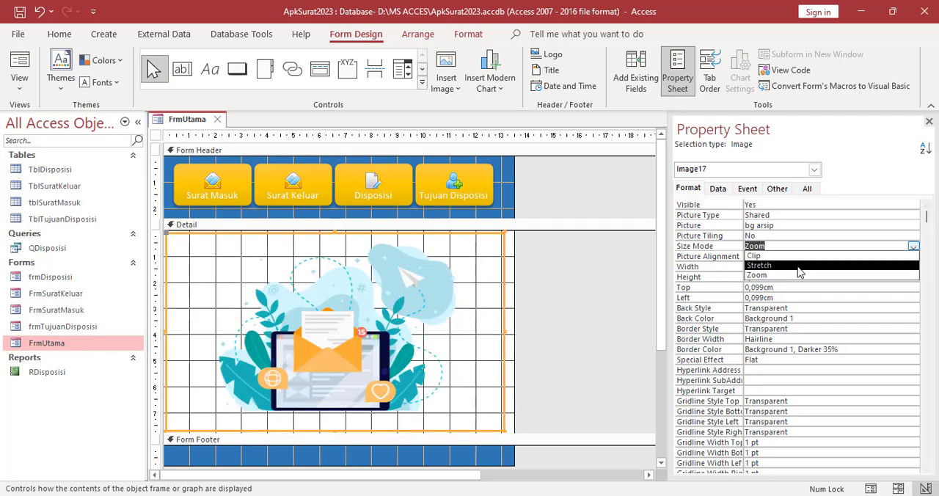
left_click(792, 266)
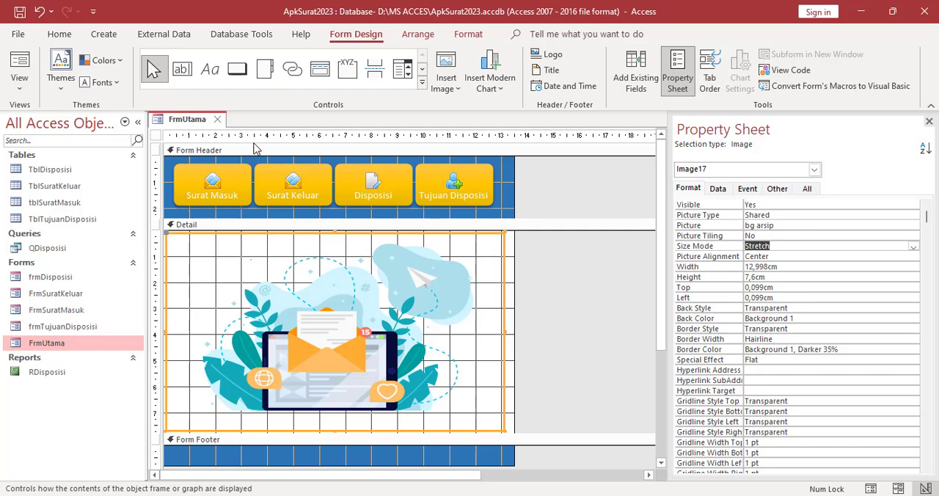
Check the stretched background image of FrmUtama in Form View and return to Design View
right_click(183, 123)
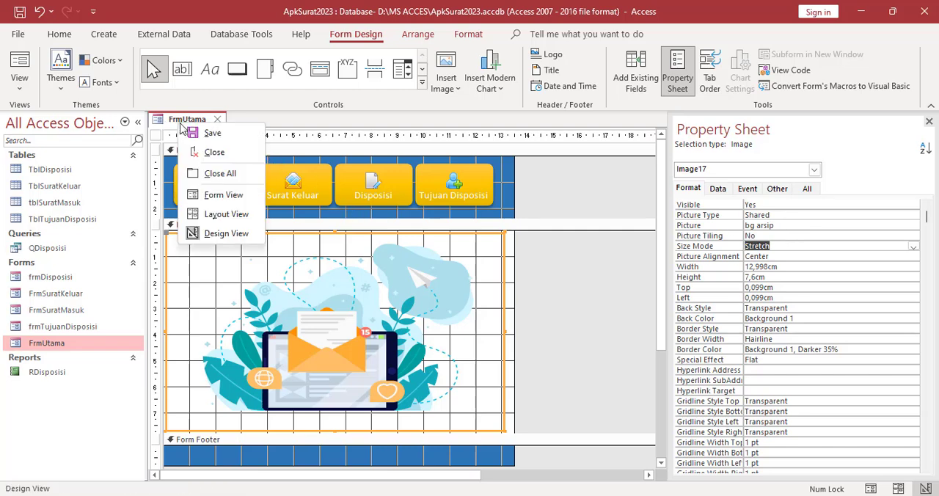
left_click(220, 212)
right_click(193, 126)
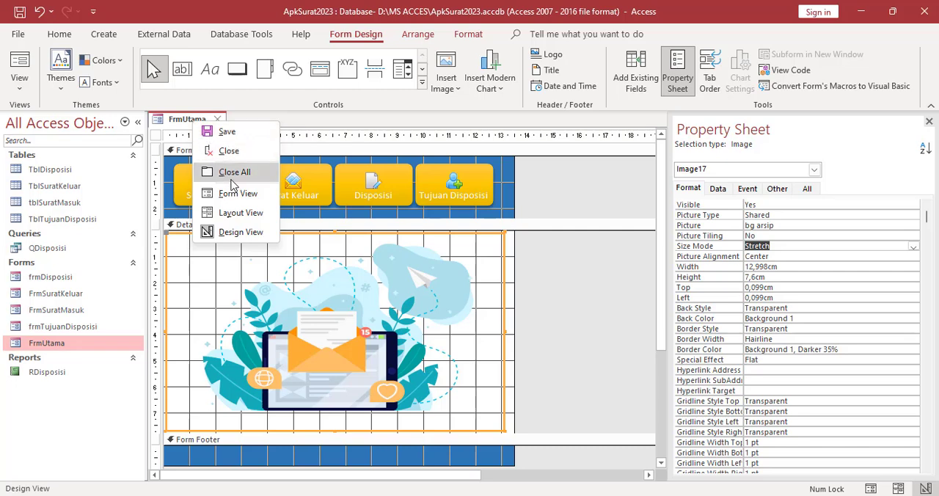
left_click(234, 195)
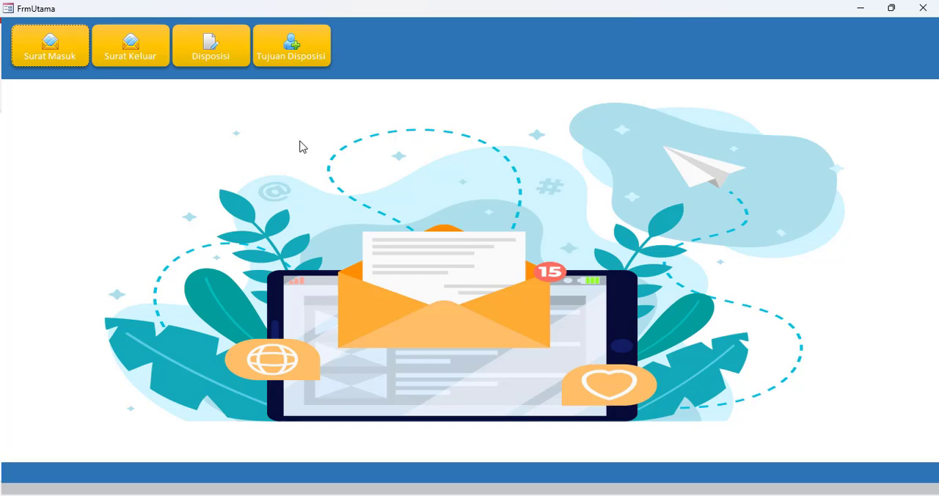
right_click(219, 137)
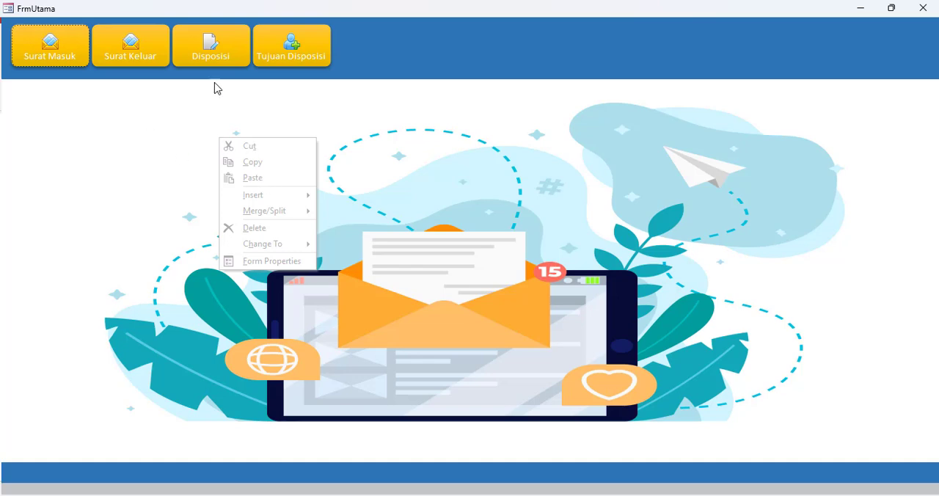
right_click(426, 10)
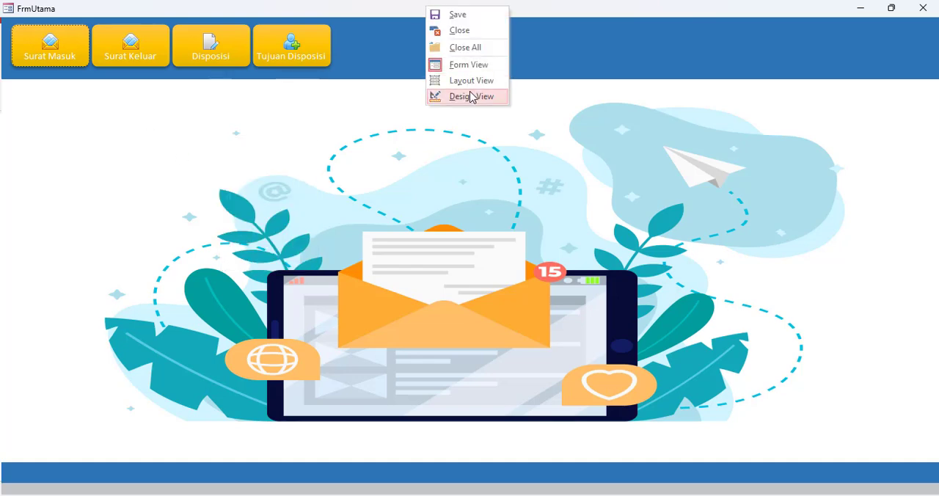
left_click(440, 95)
Set the background image's Size Mode property to Zoom
left_click(418, 300)
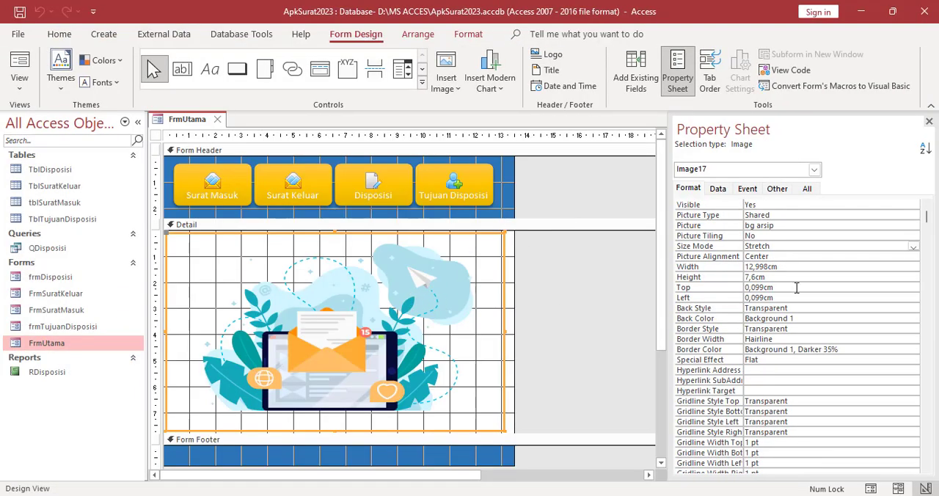
left_click(785, 246)
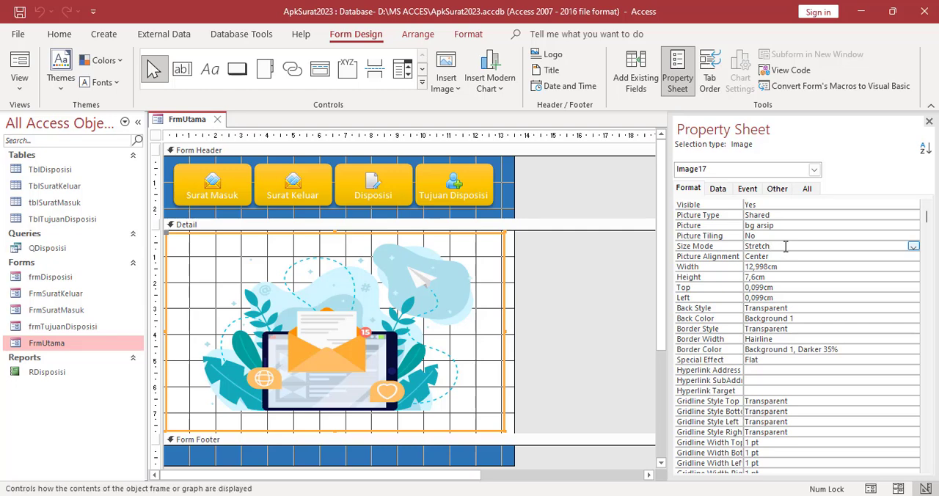
left_click(913, 246)
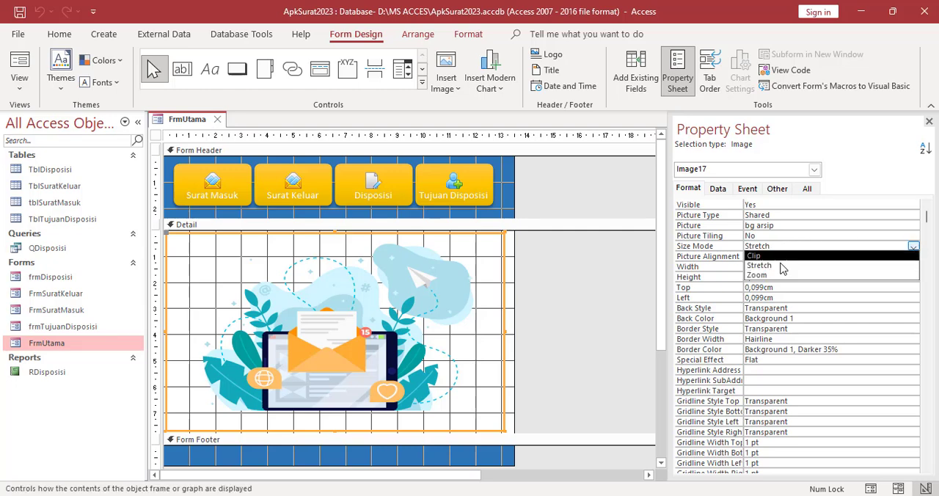
left_click(773, 275)
Check FrmUtama with the zoomed background image in Form View and return to Design View
right_click(187, 120)
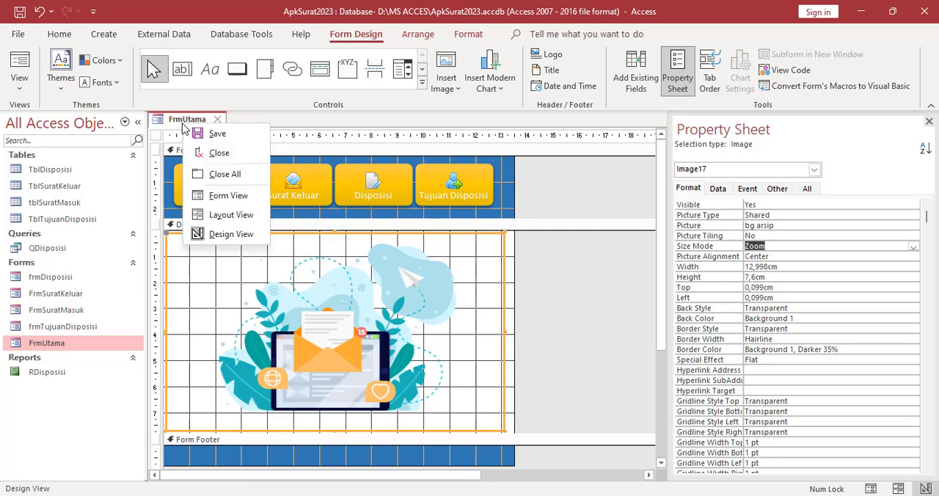
left_click(214, 193)
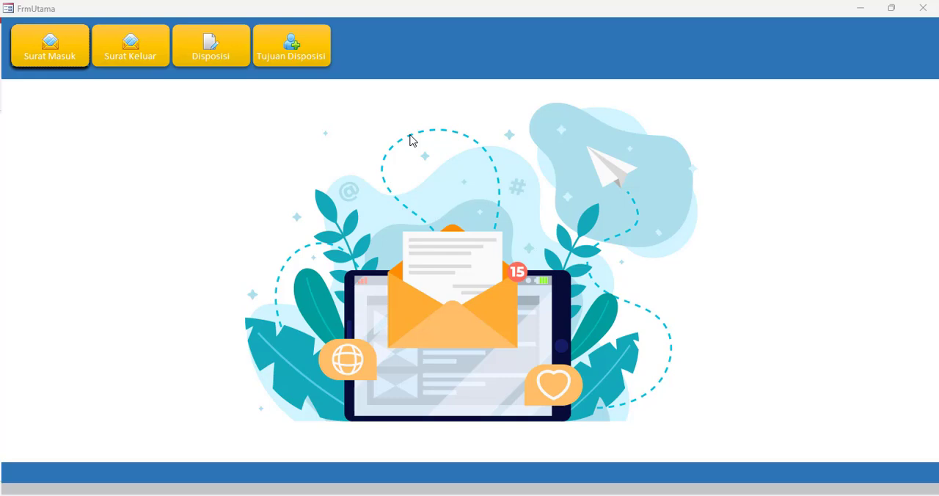
right_click(274, 119)
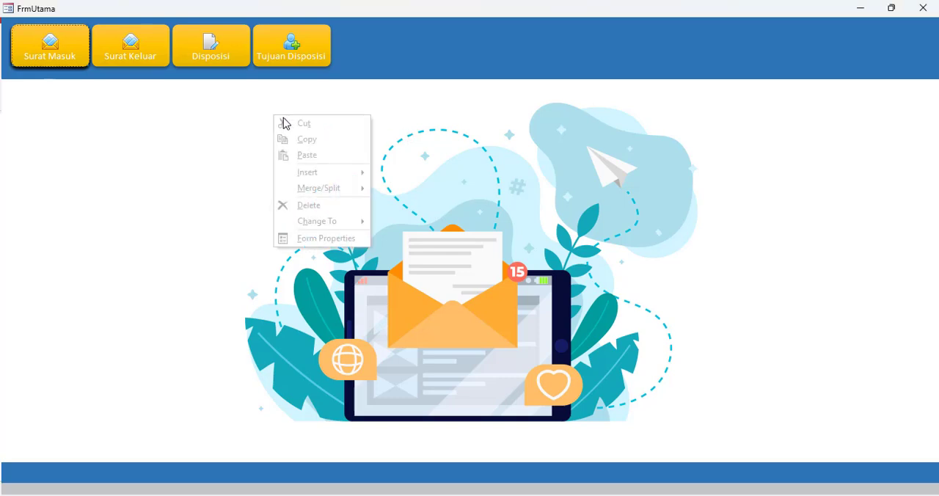
right_click(378, 7)
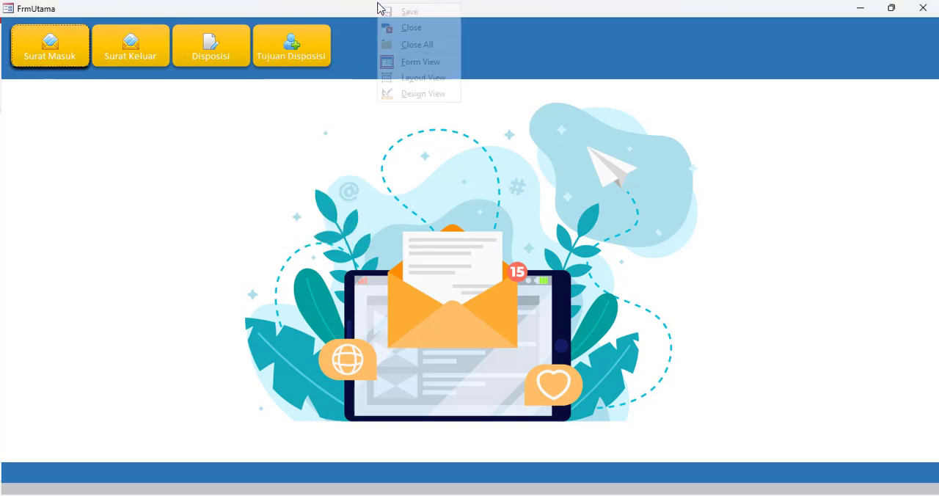
left_click(435, 93)
Save the design changes of FrmUtama and close the form
right_click(192, 119)
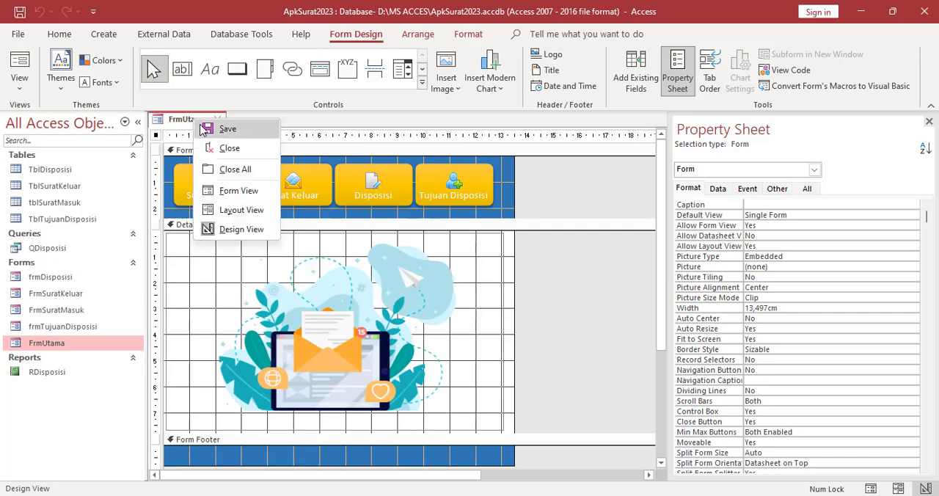
left_click(237, 126)
left_click(219, 121)
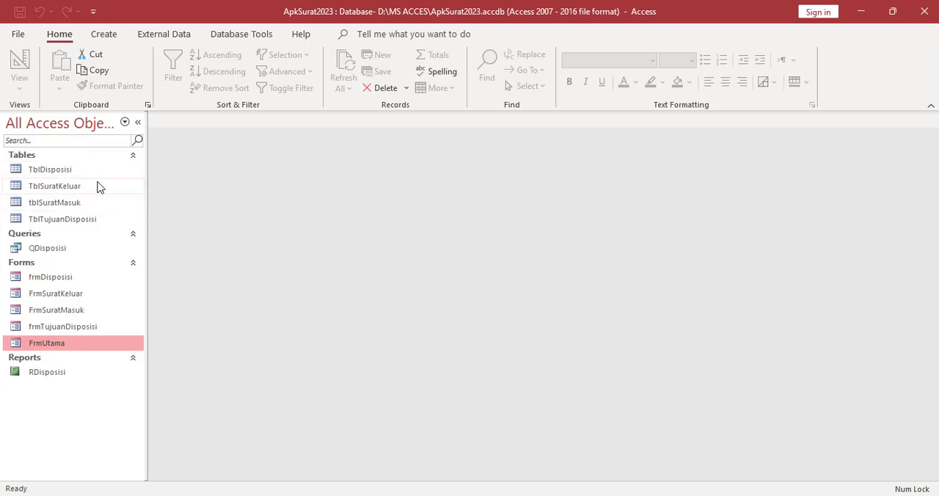
Create a basic report from the TblSuratKeluar table
left_click(72, 189)
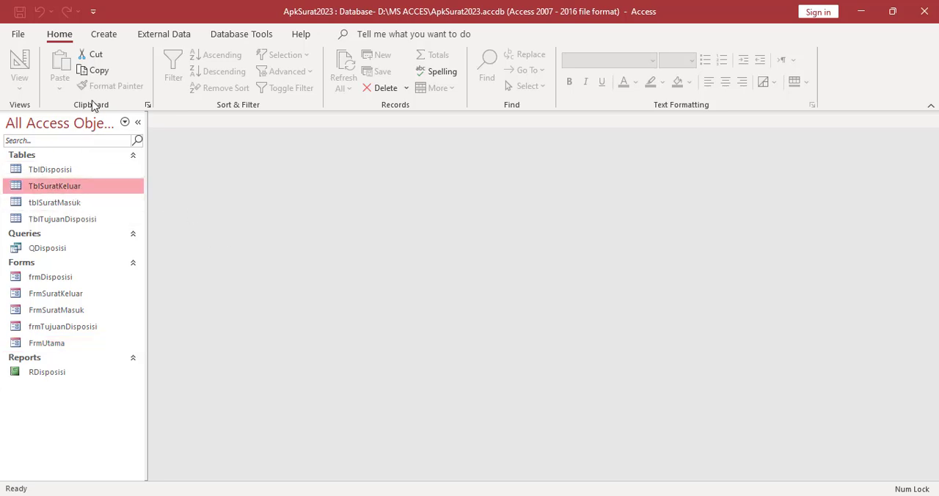
left_click(104, 35)
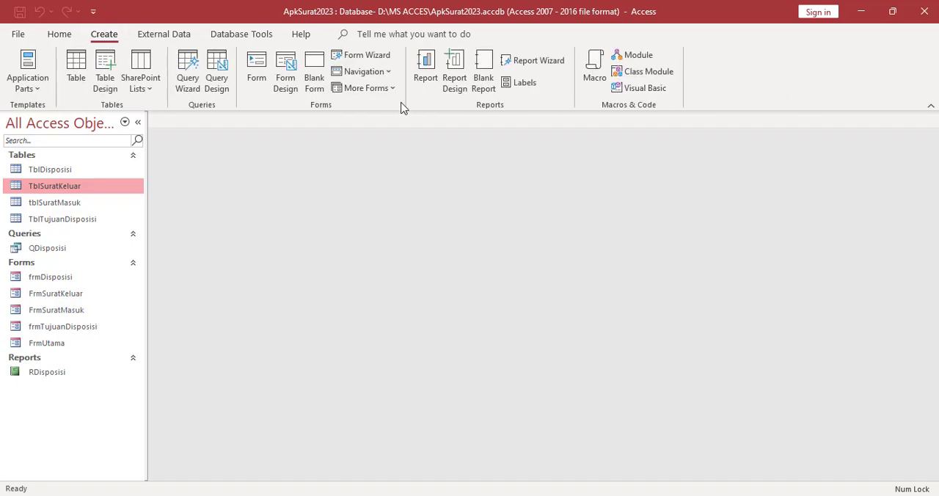
left_click(421, 76)
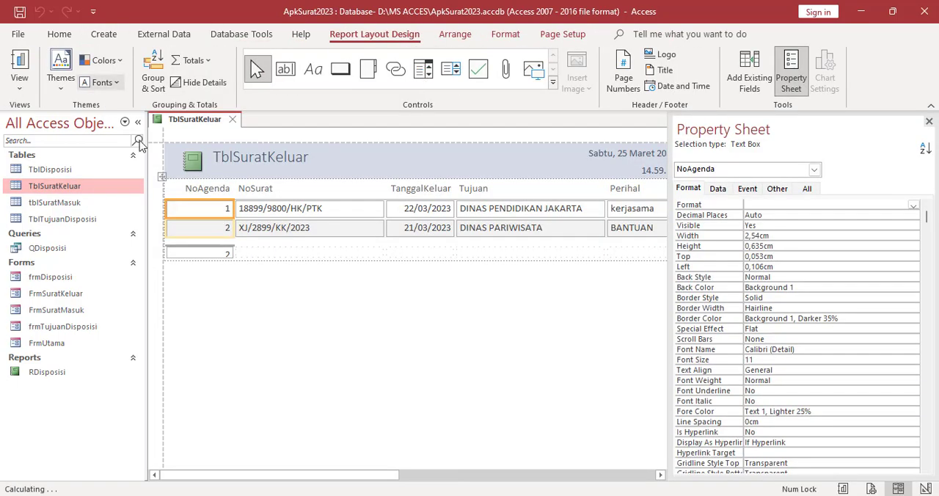
Hide the property sheet and set the TblSuratKeluar report's page orientation to Landscape
left_click(929, 121)
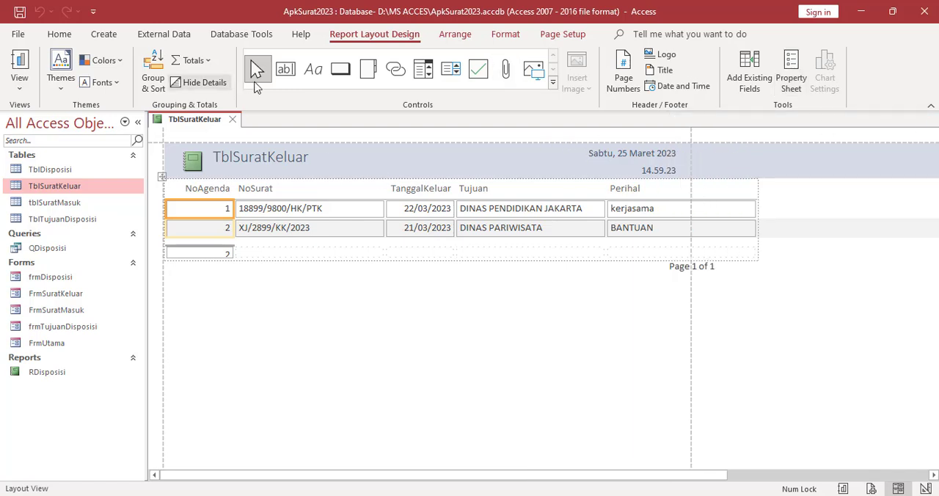
left_click(554, 34)
left_click(205, 81)
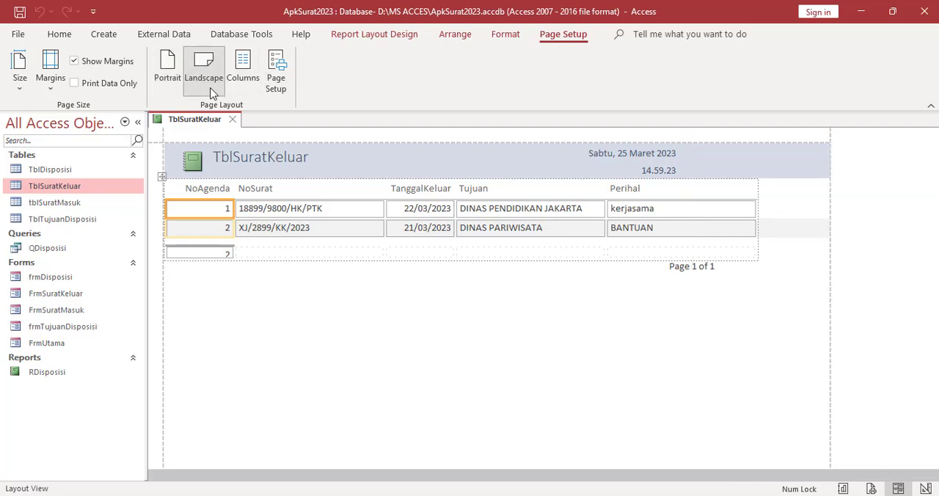
Change the report title in the header to "Data Surat Keluar"
left_click(252, 161)
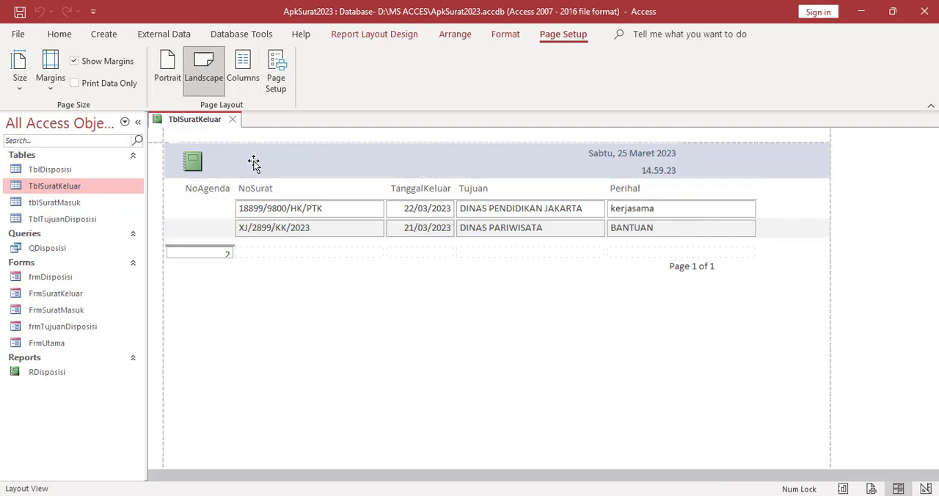
double_click(315, 160)
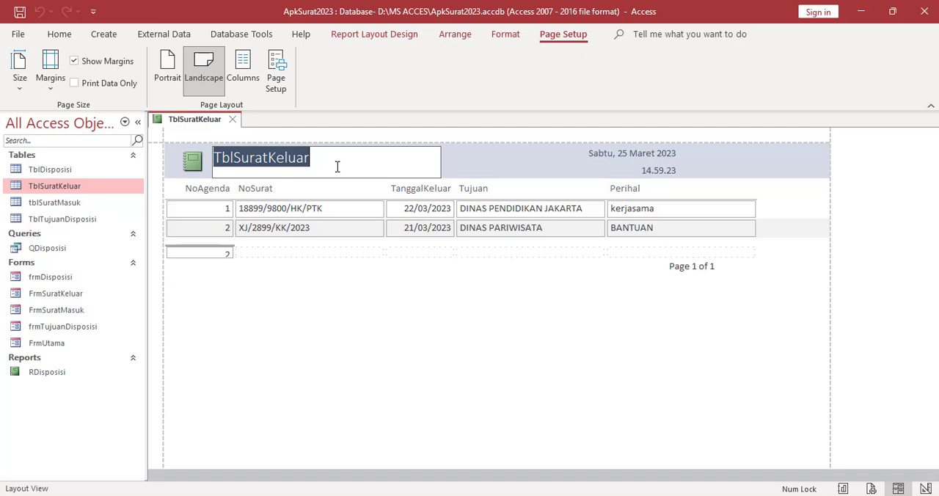
type("Data Surat")
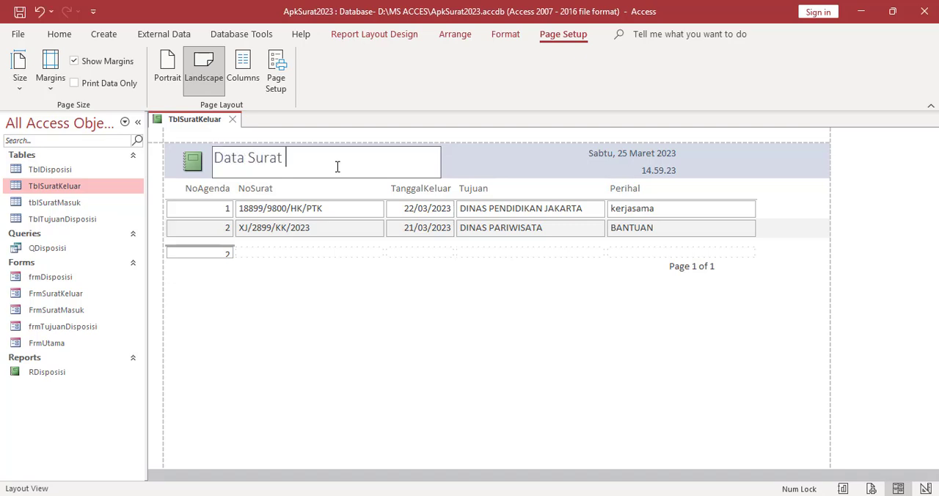
type(" Keluar")
left_click(318, 286)
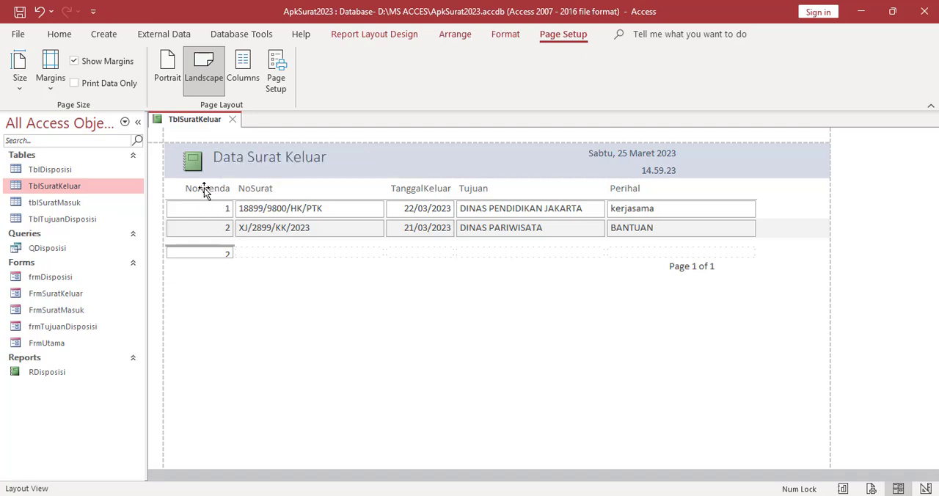
Add spaces to the column headings so they read "No Agenda", "No Surat" and "Tanggal Keluar"
left_click(204, 188)
left_click(204, 188)
left_click(180, 188)
left_click(254, 189)
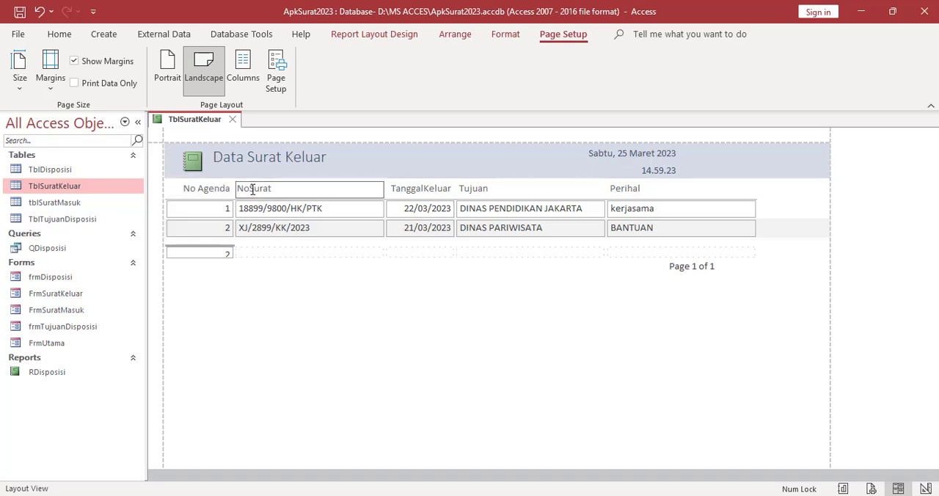
left_click(250, 189)
left_click(427, 189)
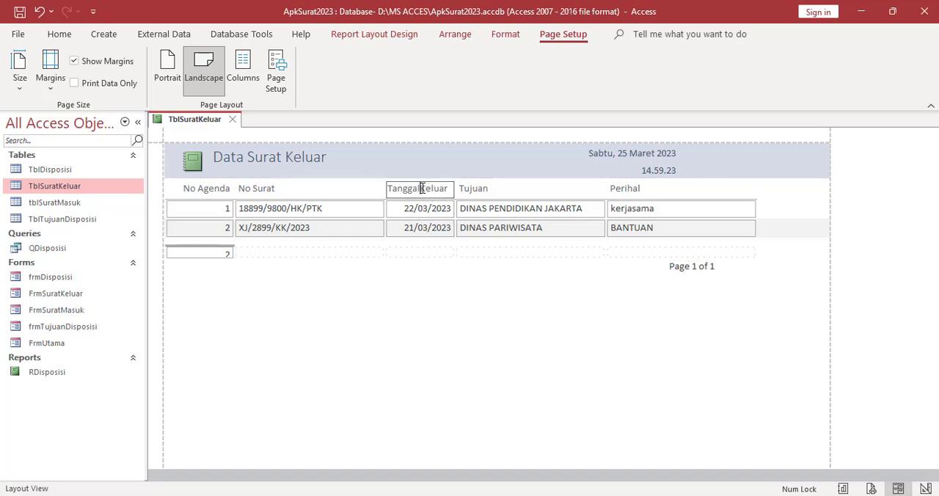
left_click(422, 188)
left_click(570, 317)
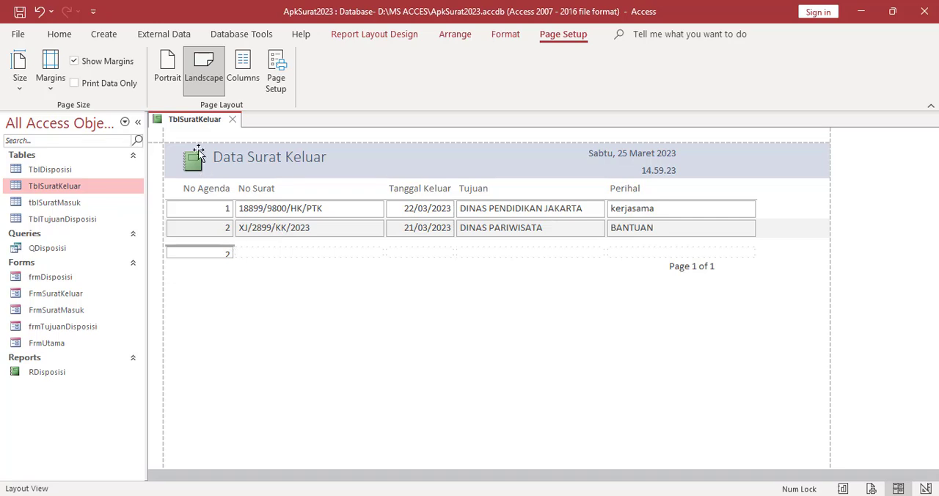
Save the outgoing letter report as RSuratKeluar and close it
right_click(196, 121)
left_click(217, 130)
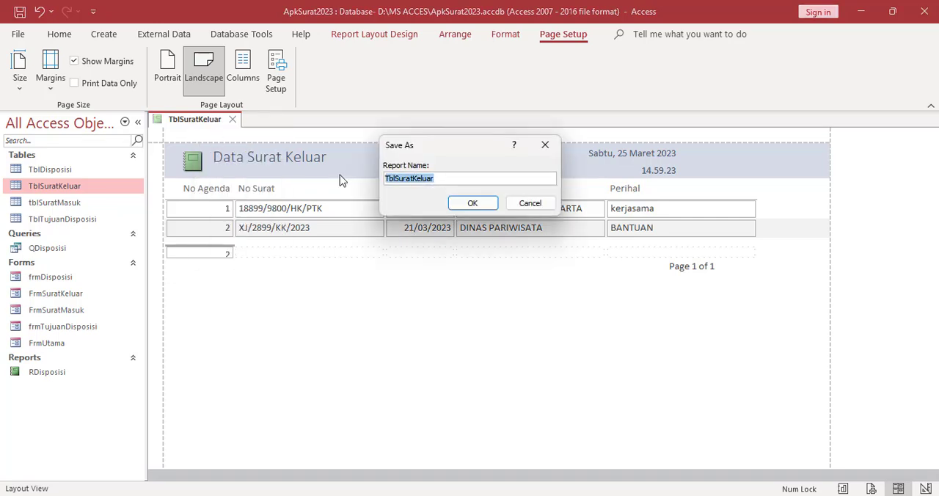
type("R")
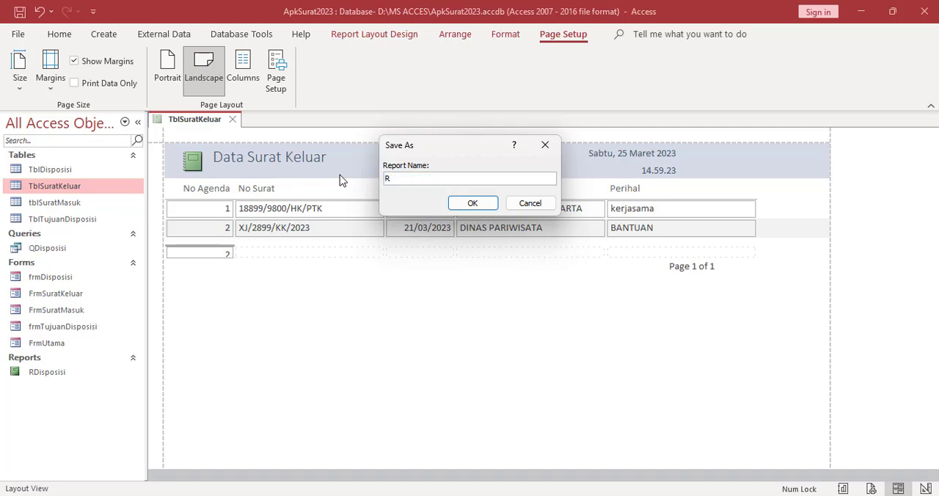
type("surat")
key("BackSpace")
key("BackSpace")
key("BackSpace")
key("BackSpace")
key("BackSpace")
type("SuratKeluar")
left_click(469, 203)
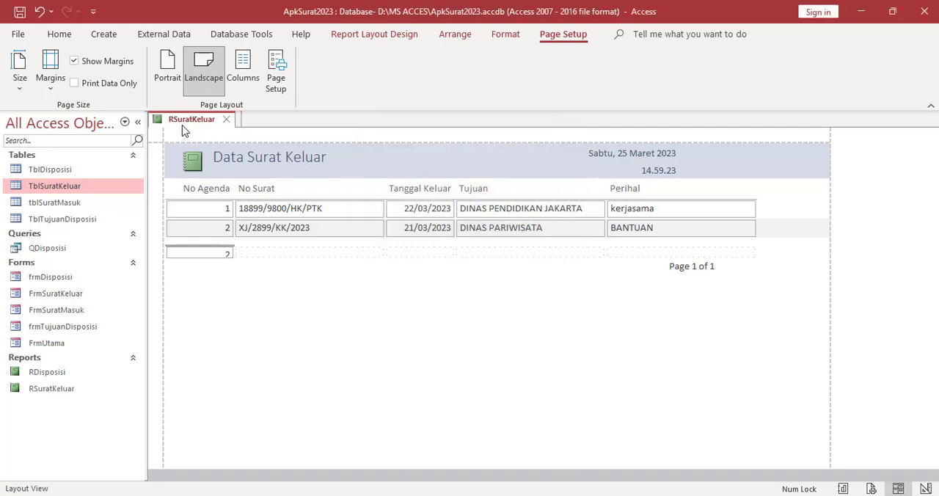
left_click(228, 121)
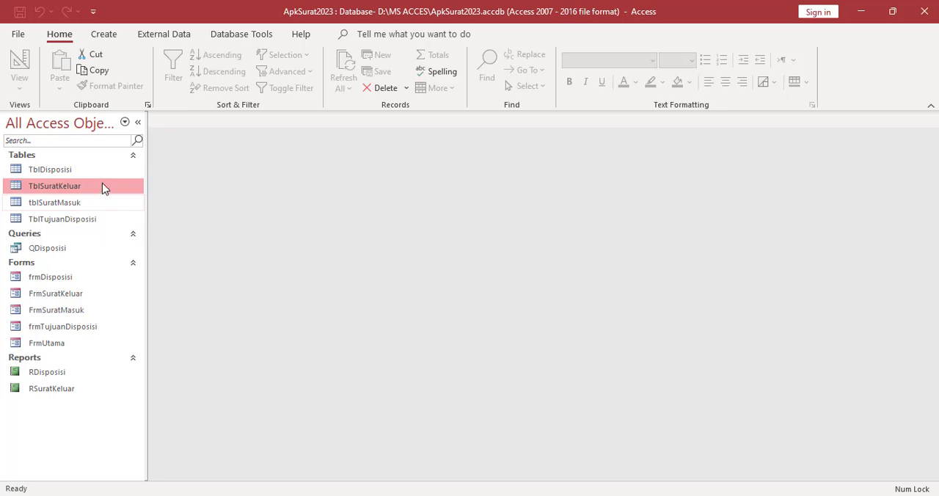
Create a basic report from the tblSuratMasuk table and set its page orientation to Landscape
left_click(64, 204)
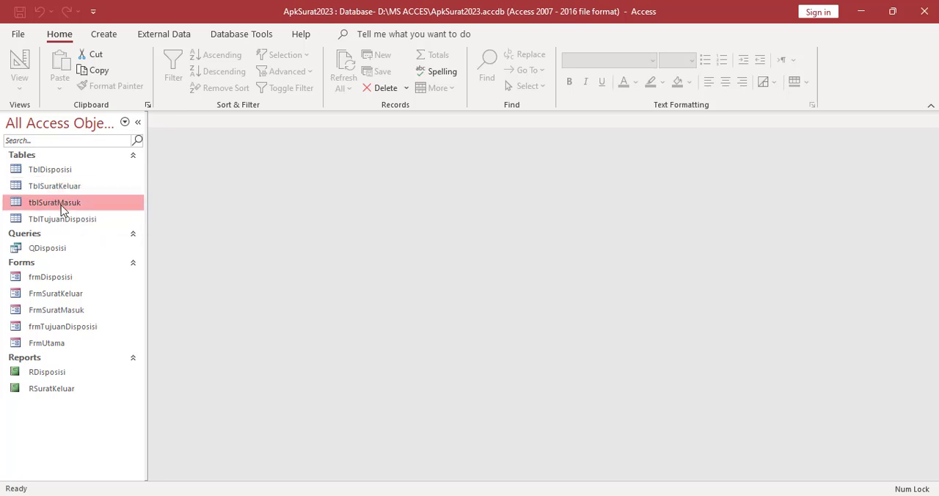
left_click(105, 35)
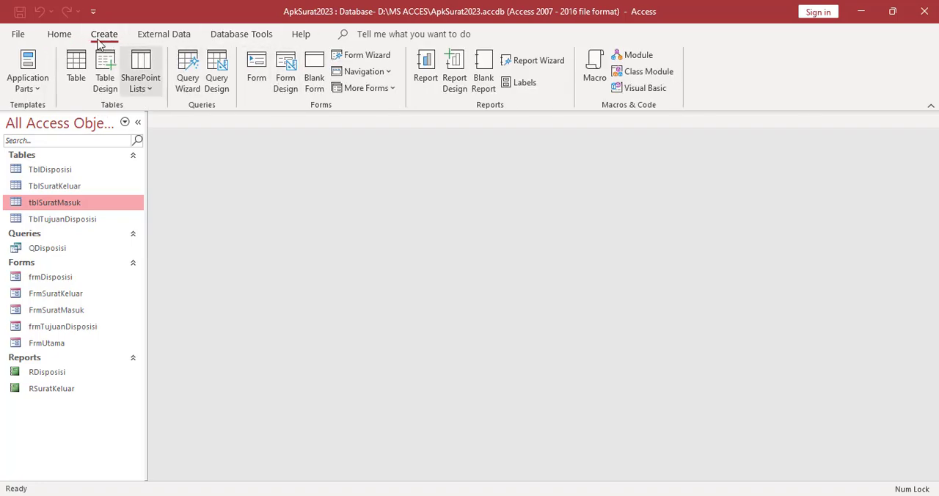
left_click(424, 74)
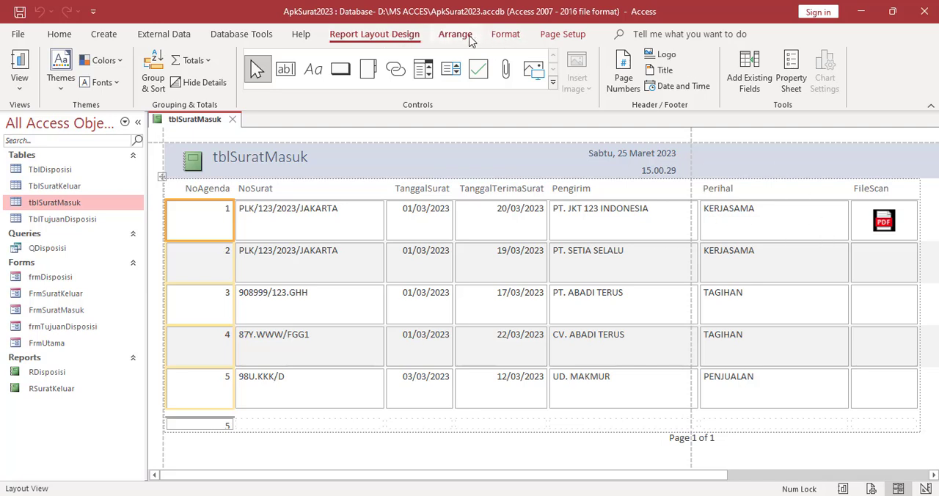
left_click(564, 35)
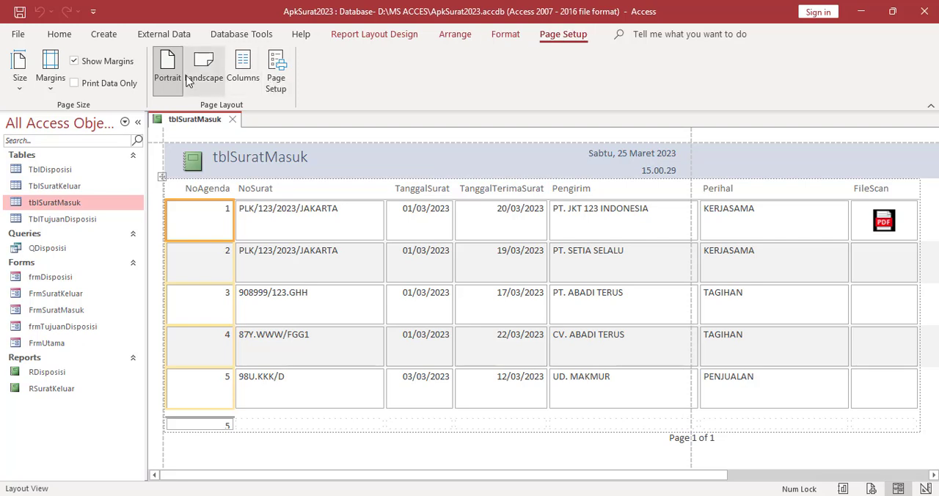
left_click(213, 81)
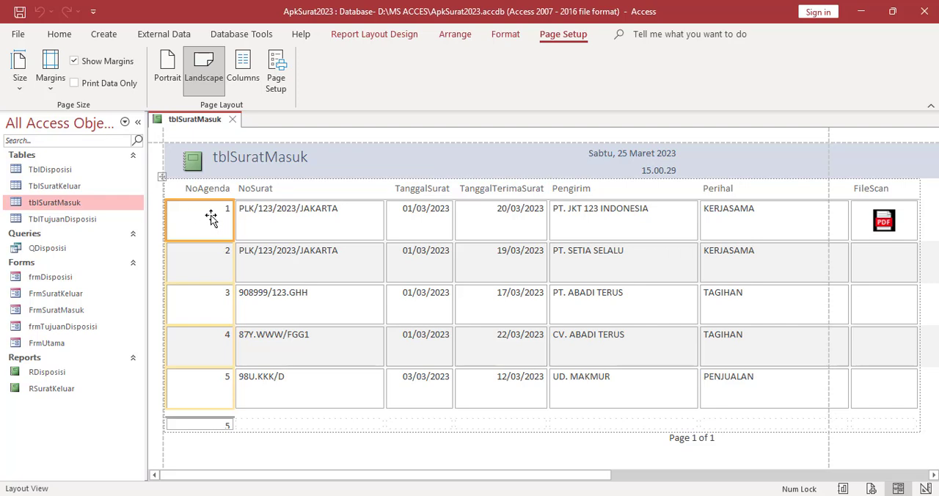
Narrow the NoAgenda and NoSurat columns of the tblSuratMasuk report
left_click_drag(233, 218, 211, 220)
left_click(253, 220)
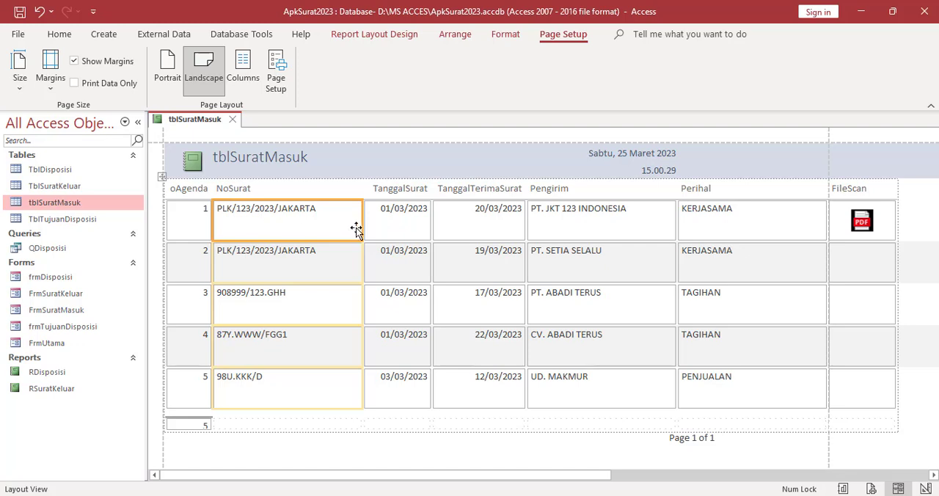
left_click_drag(360, 231, 358, 229)
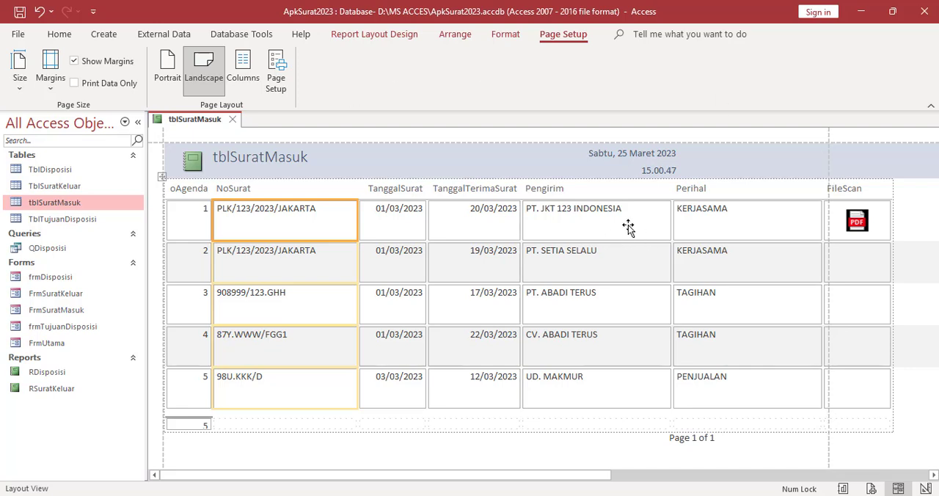
left_click(657, 228)
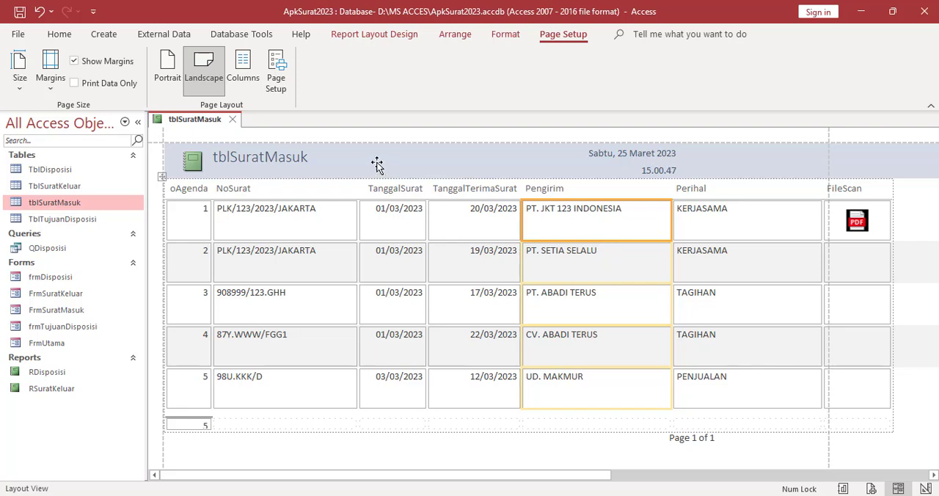
Replace the report's header title with "Data Surat Masuk"
left_click(263, 157)
double_click(290, 164)
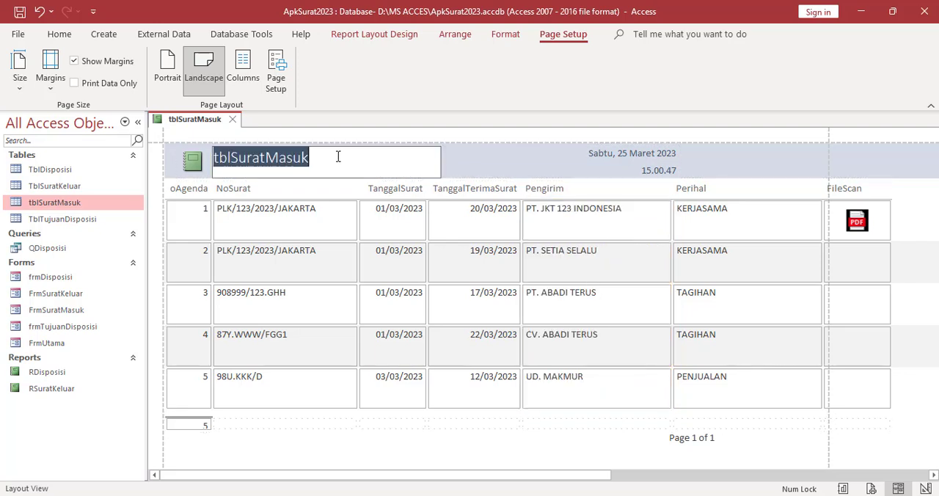
type("Data Surat")
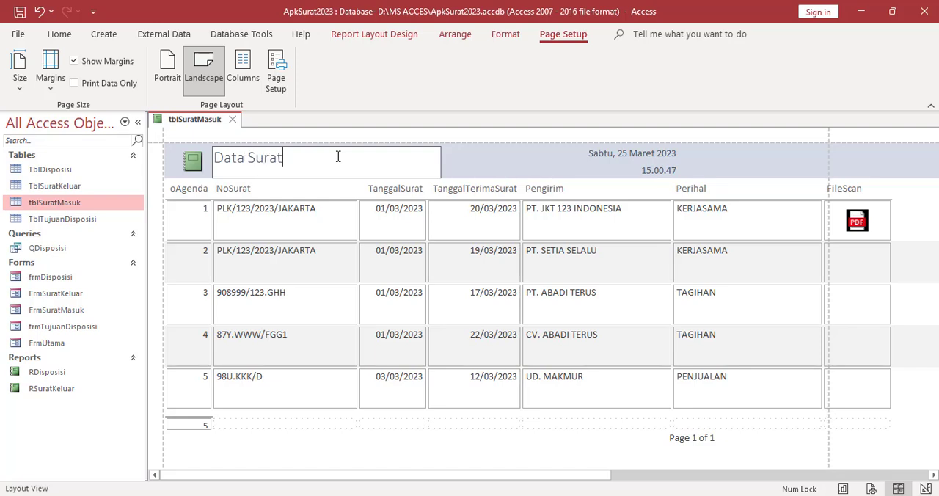
type(" Masuk")
left_click(520, 139)
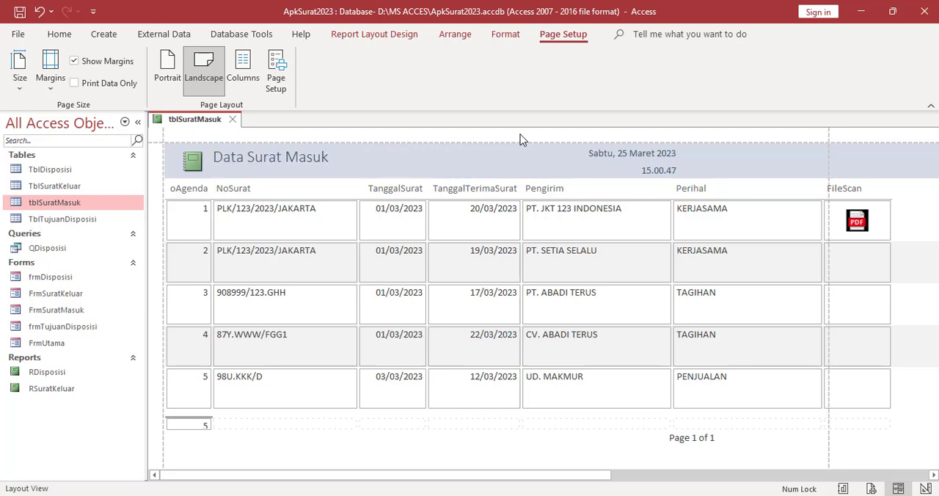
Save the incoming letter report as RSuratMasuk and close it
right_click(204, 124)
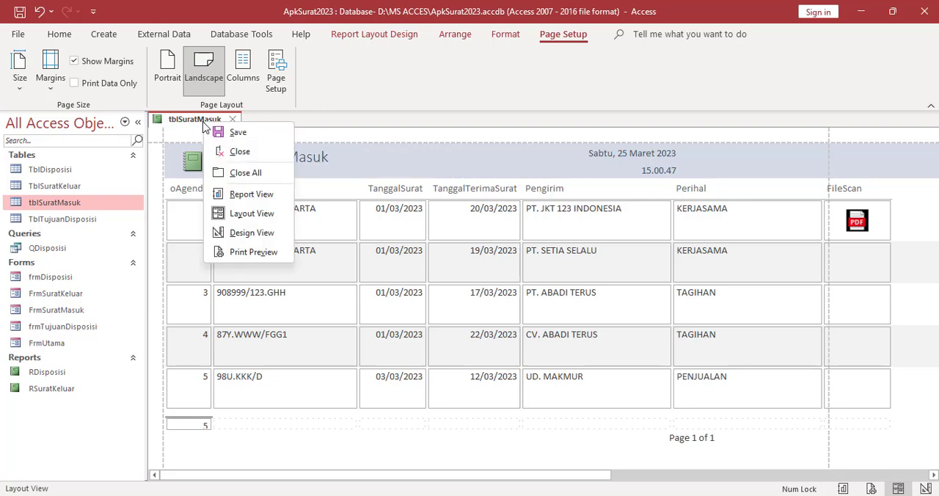
left_click(212, 132)
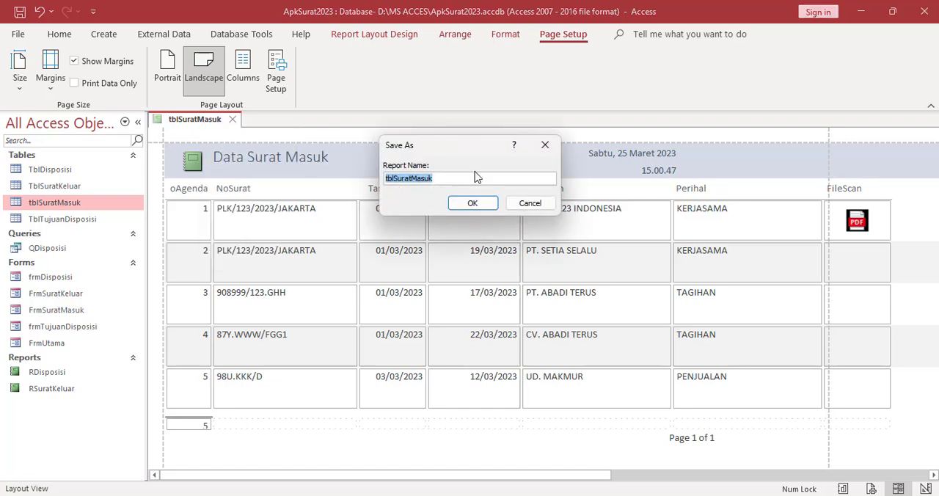
type("R")
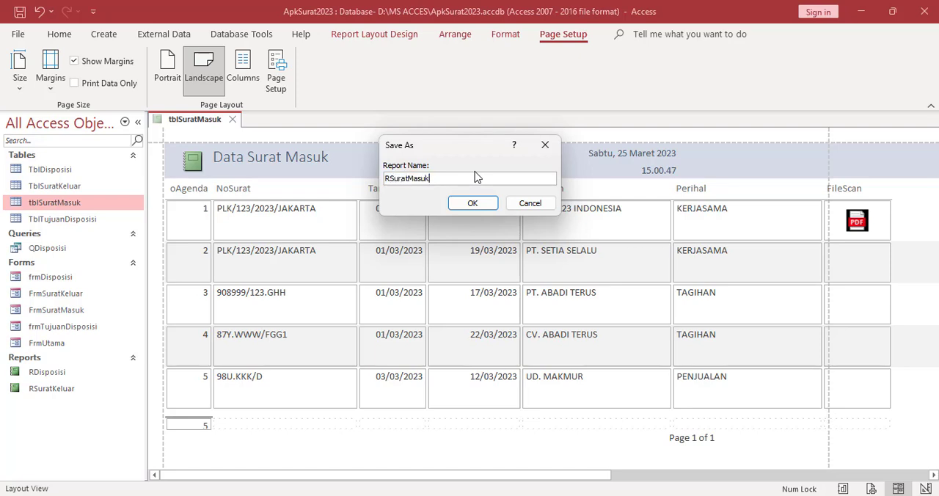
left_click(474, 208)
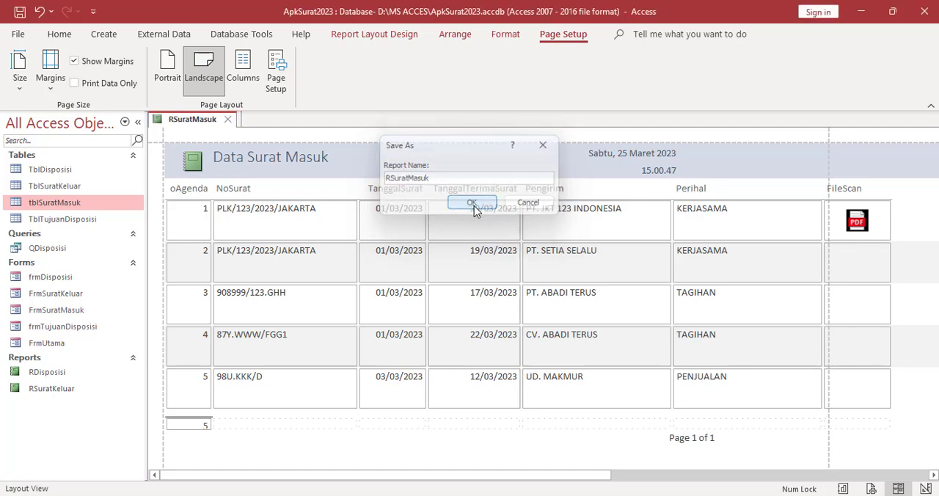
left_click(229, 122)
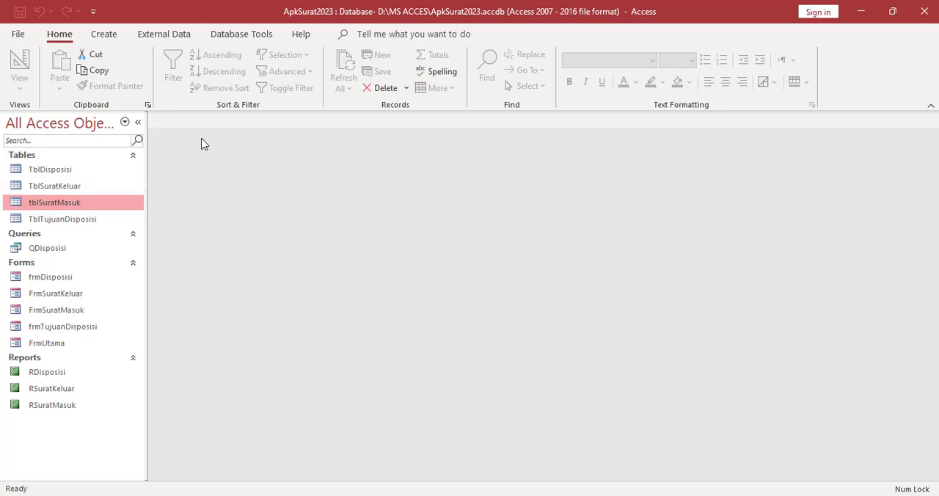
Create a basic report from the QDisposisi query and set its page orientation to Landscape
left_click(52, 251)
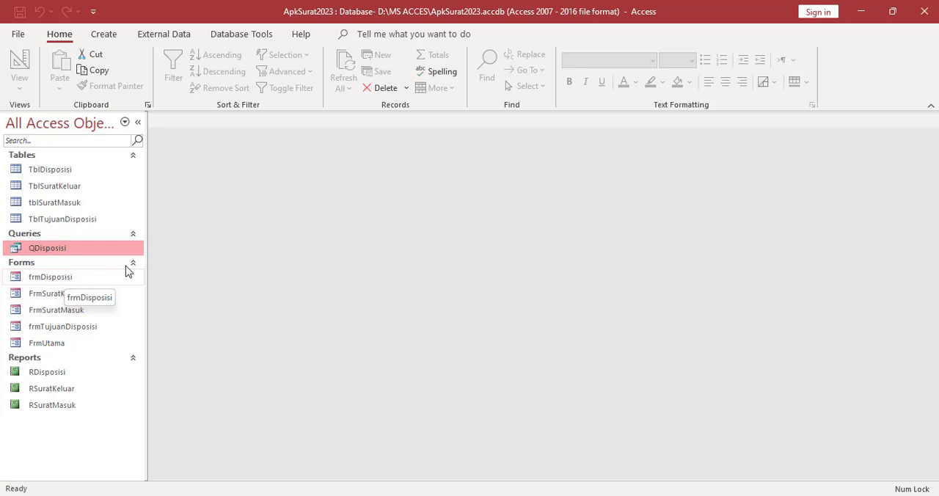
left_click(106, 35)
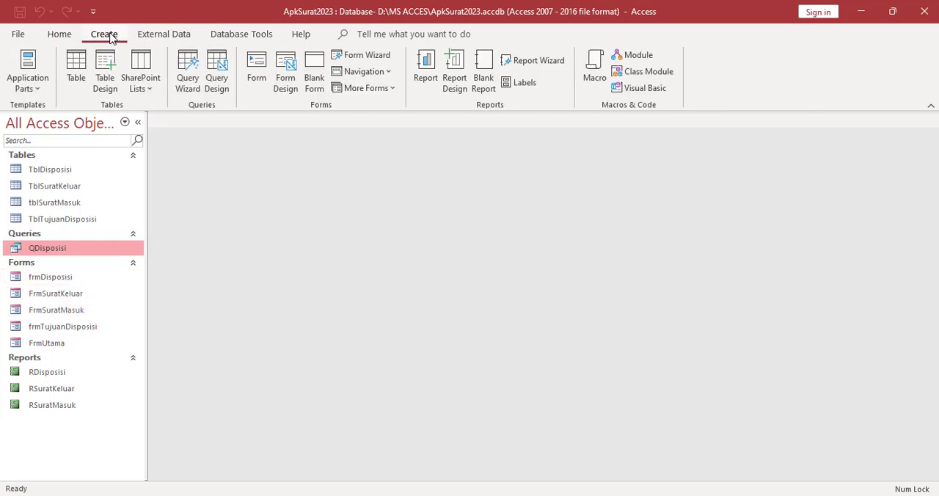
left_click(424, 82)
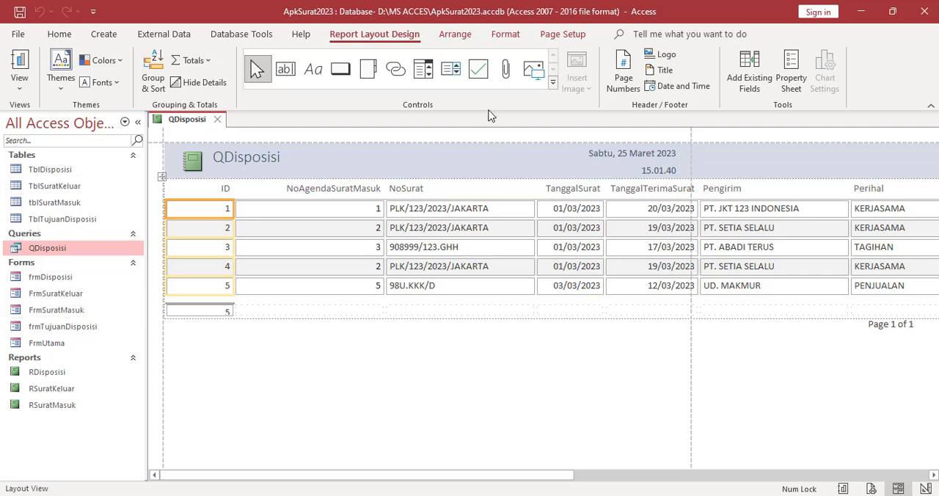
left_click(557, 34)
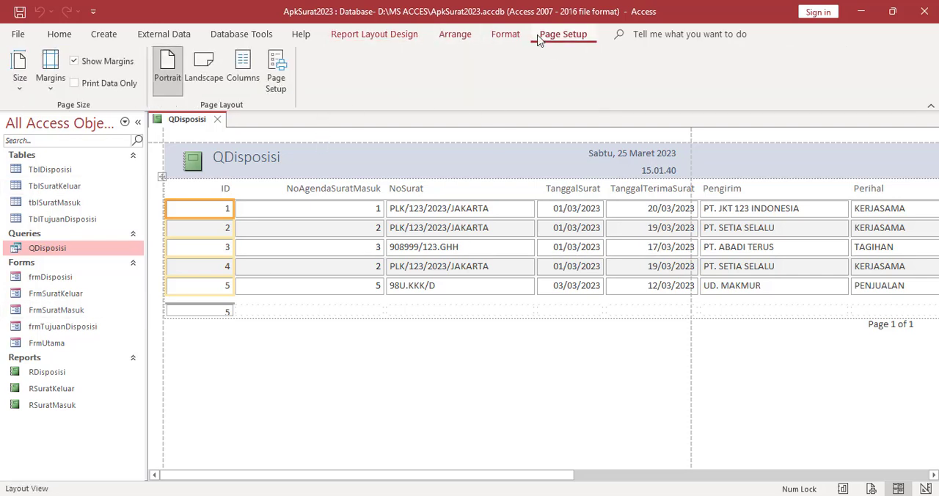
left_click(209, 74)
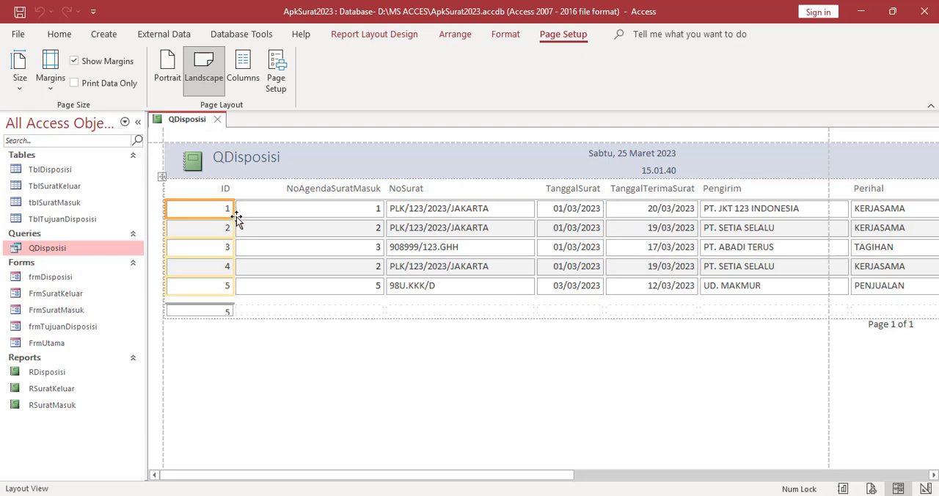
Narrow the ID column of the QDisposisi report and check the report's full width
left_click_drag(231, 210, 214, 210)
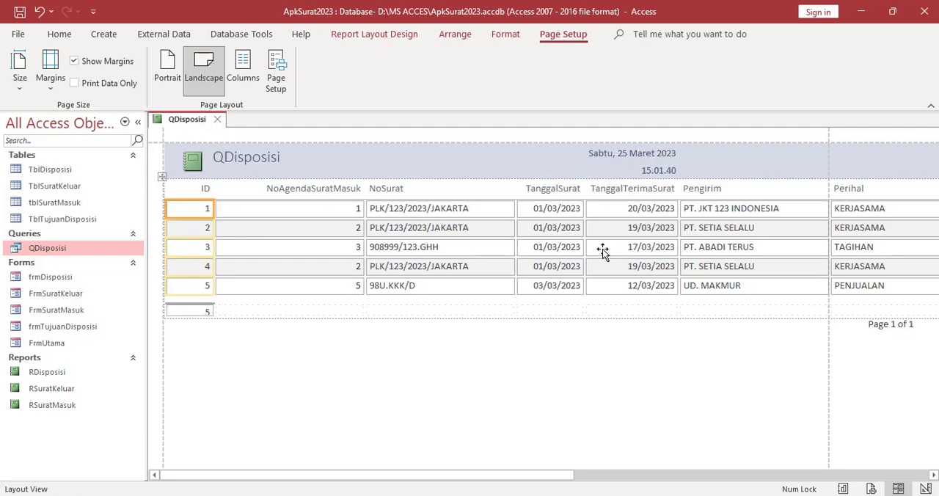
left_click_drag(528, 477, 908, 475)
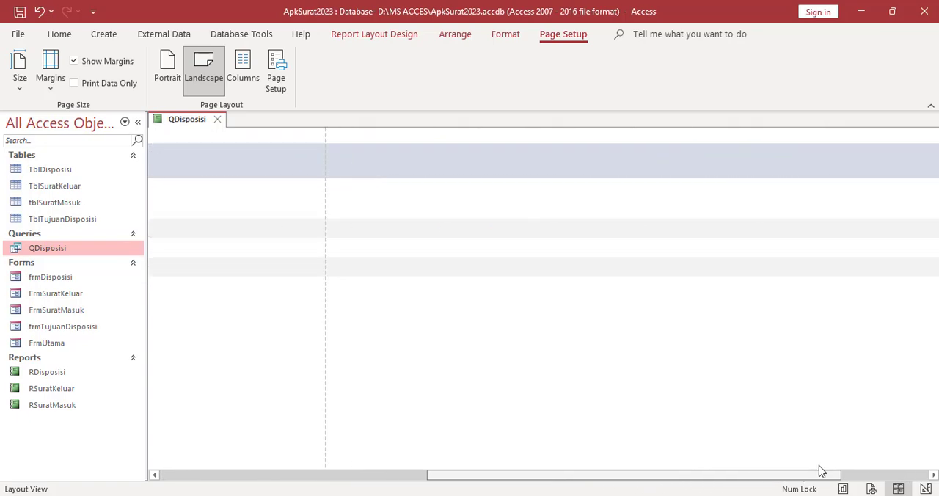
left_click(484, 475)
left_click_drag(485, 475, 395, 484)
Save the disposition report under the name RDataDisposisi
right_click(185, 125)
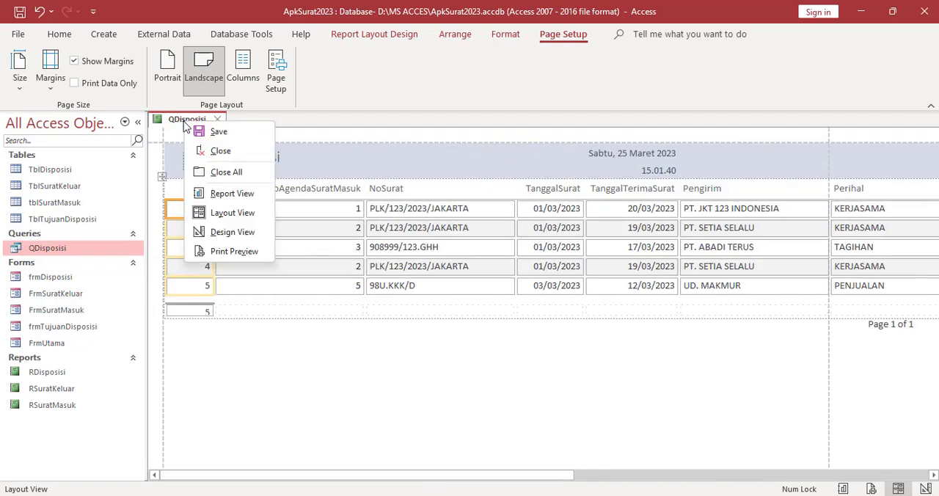
left_click(202, 132)
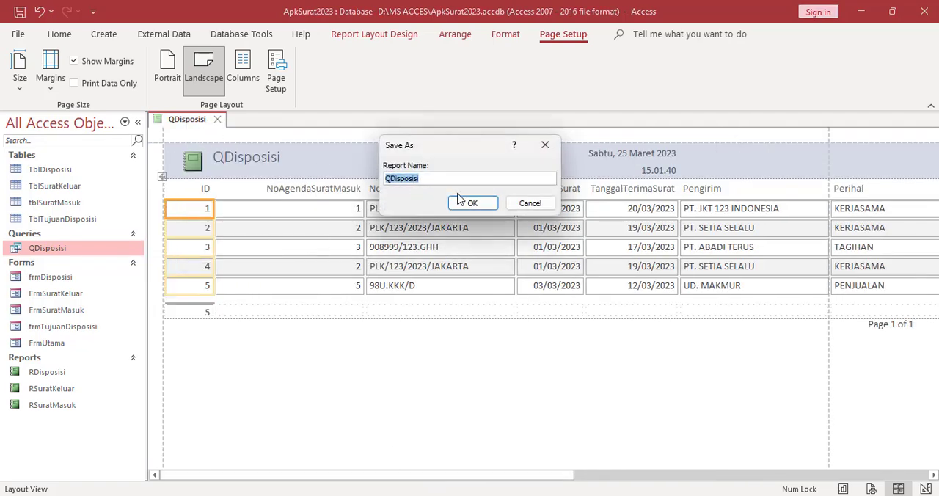
left_click(391, 181)
key("BackSpace")
type("R")
key("BackSpace")
key("BackSpace")
key("BackSpace")
key("BackSpace")
key("BackSpace")
key("BackSpace")
key("BackSpace")
key("BackSpace")
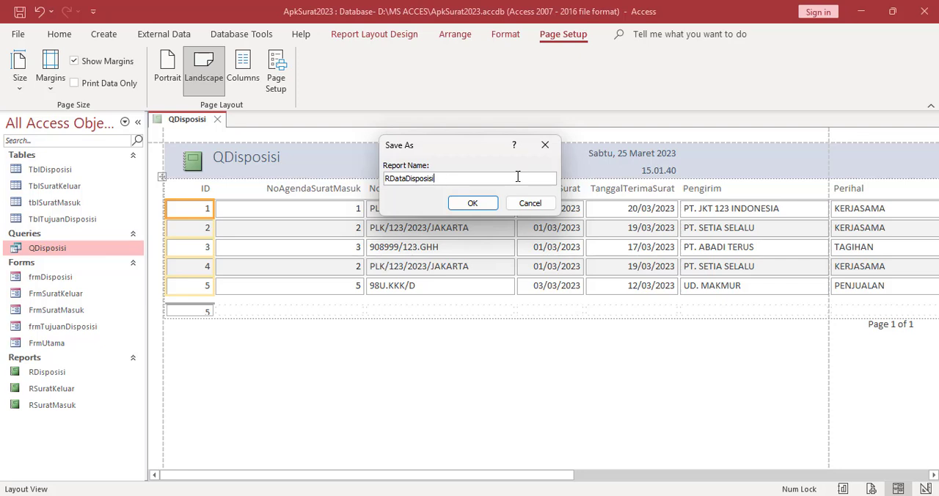
left_click(473, 203)
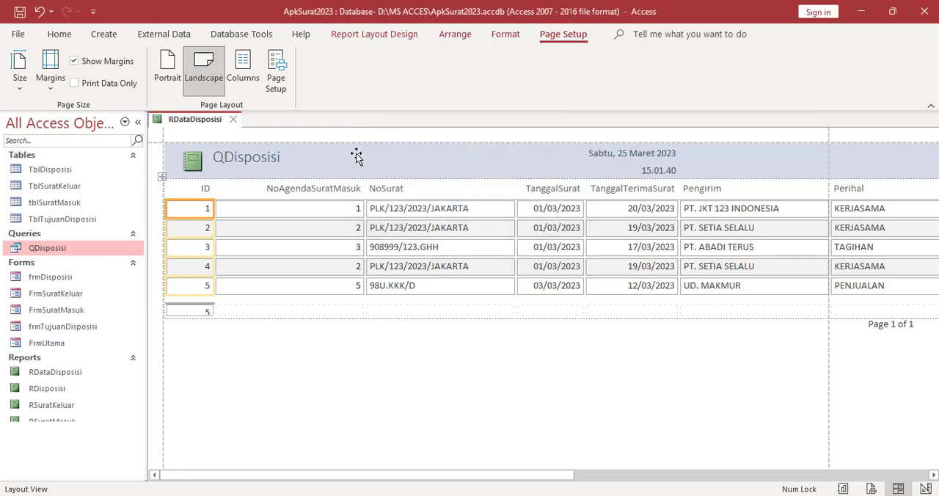
Replace the report's header title with "Data Disposisi", then close the report and save the change
left_click(246, 156)
left_click(289, 157)
double_click(236, 157)
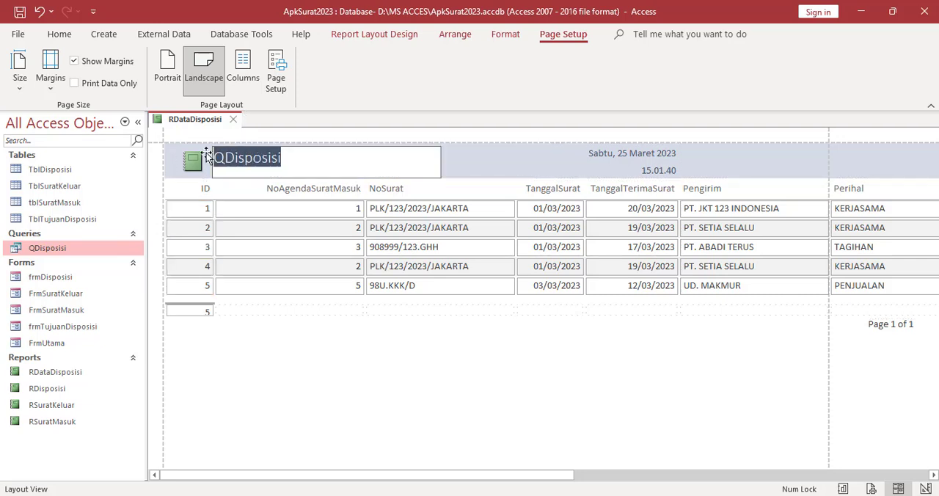
type("DAta")
key("BackSpace")
key("BackSpace")
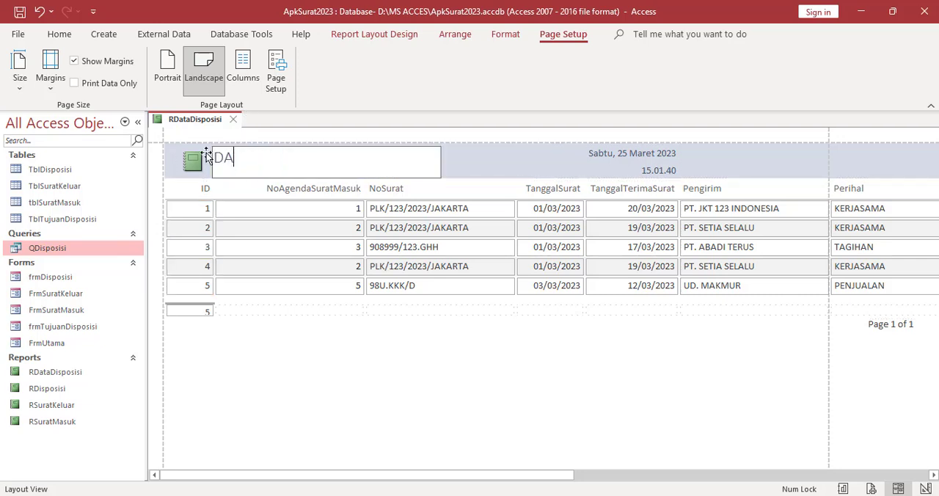
key("BackSpace")
type("a")
key("Caps_Lock")
type("TA")
key("BackSpace")
key("BackSpace")
key("Caps_Lock")
type("ta Disposisi")
left_click(319, 380)
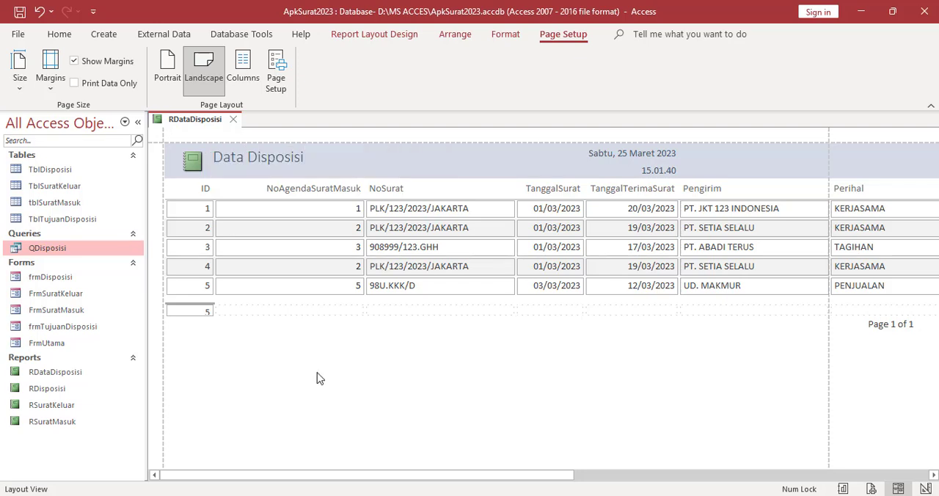
left_click(233, 119)
left_click(418, 293)
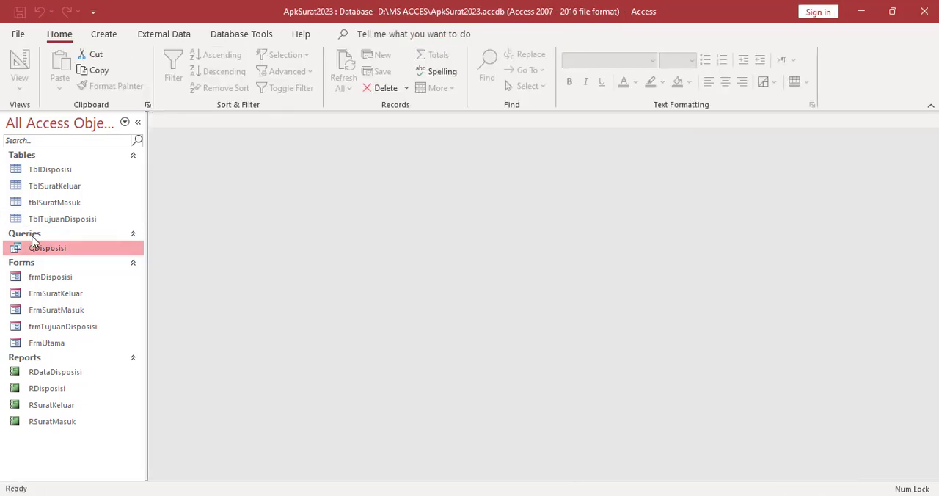
Create a basic report from the TblTujuanDisposisi table
left_click(78, 220)
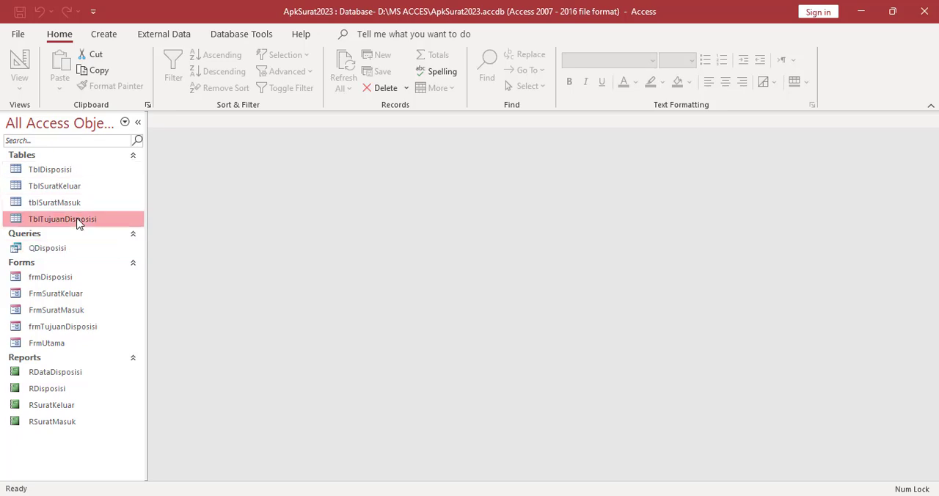
left_click(103, 34)
left_click(428, 66)
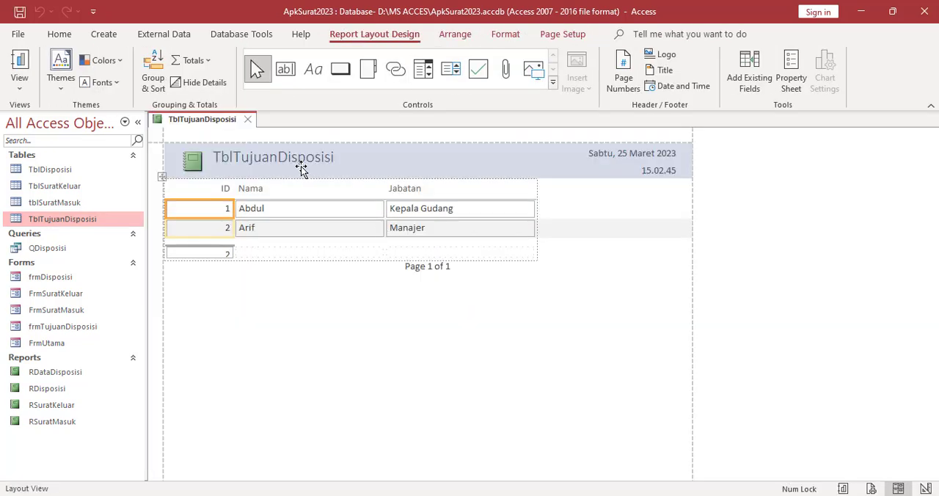
Replace the new report's header title with "Data Tujuan Disposisi"
left_click(300, 168)
left_click(346, 158)
left_click_drag(346, 157, 197, 158)
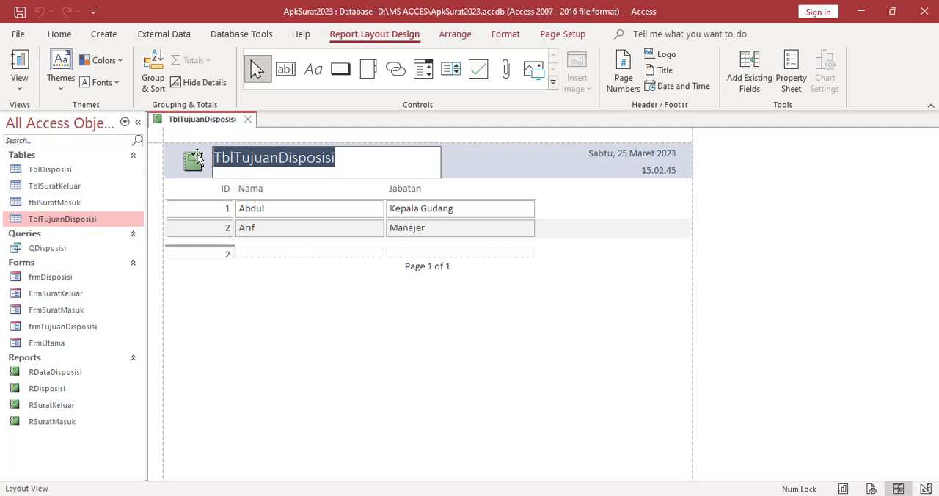
type("Data")
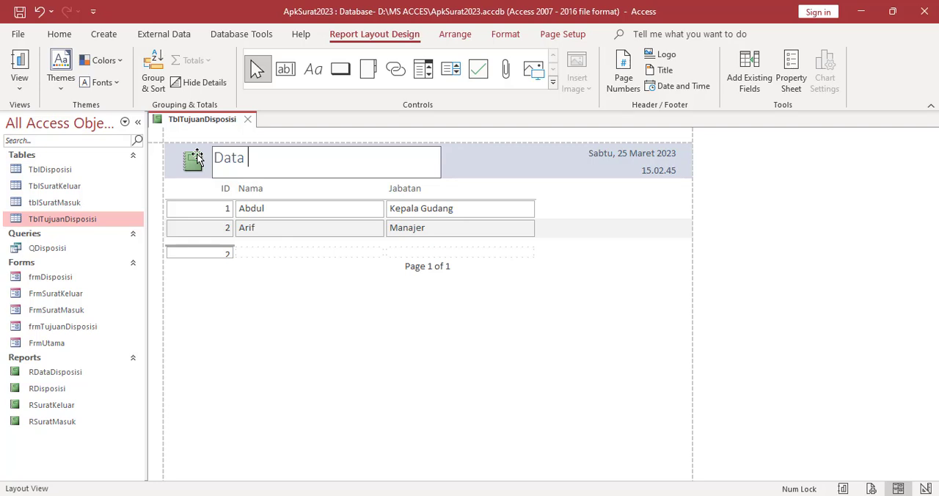
type(" Tujuan Dispos")
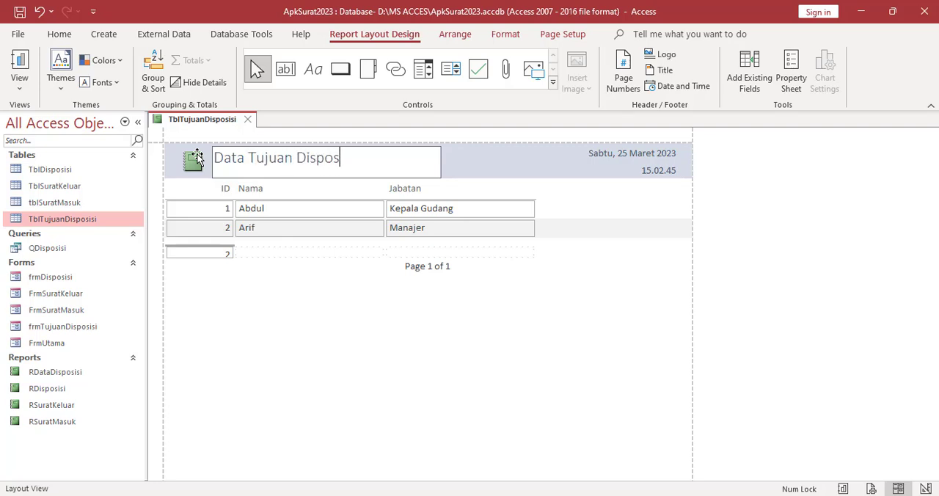
type("isi")
left_click(257, 281)
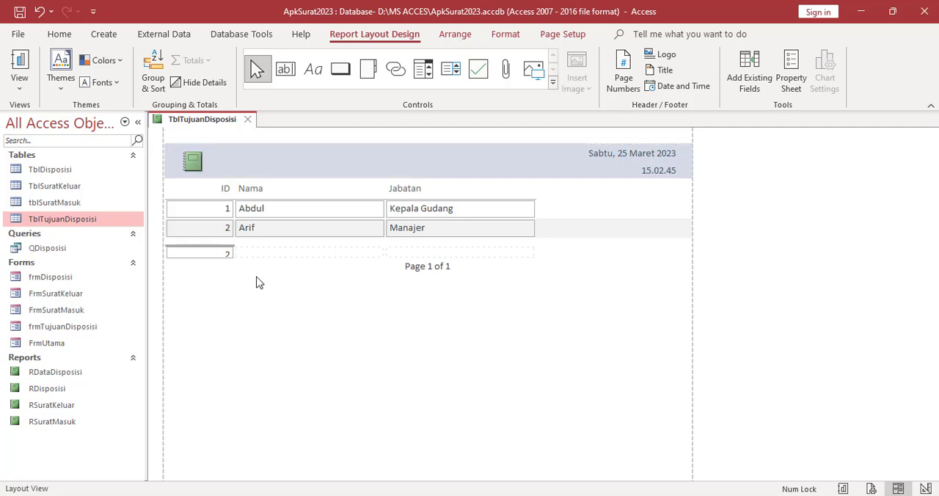
Save the disposition destination report as RTujuanDisposisi and close it
right_click(216, 119)
left_click(225, 132)
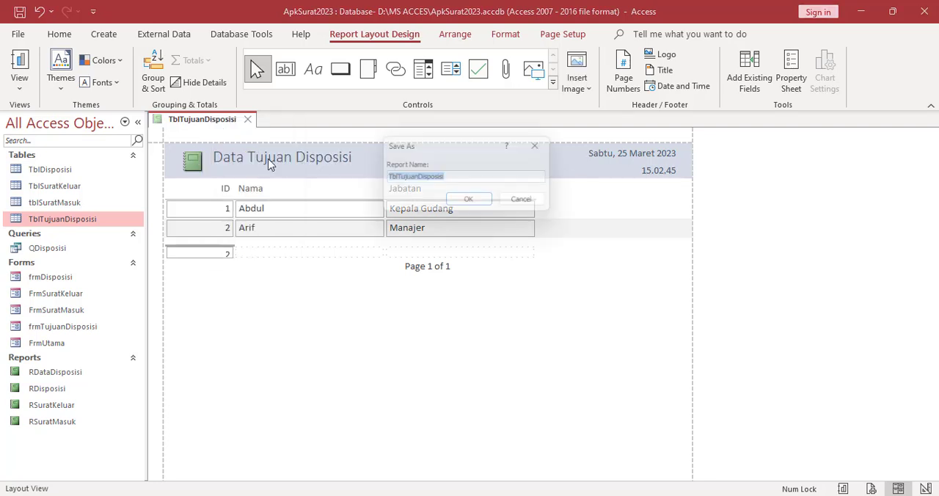
type("R")
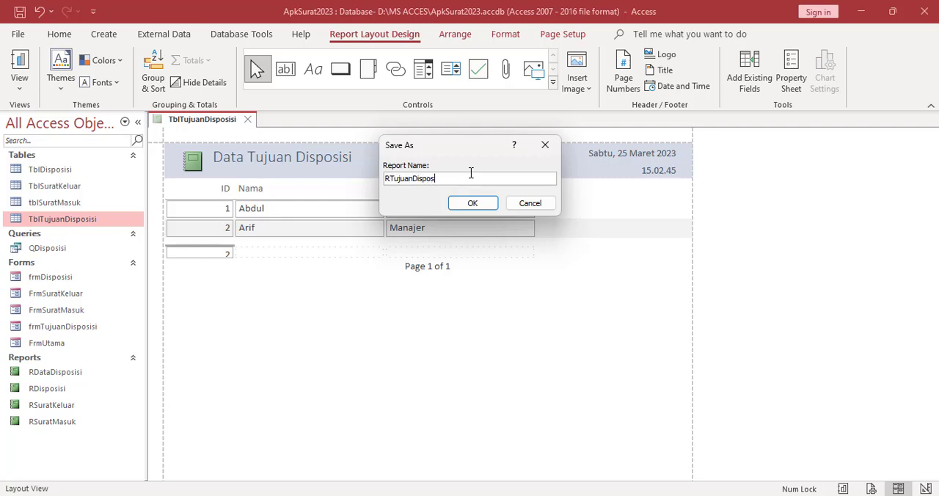
type("TujuanDisposisi")
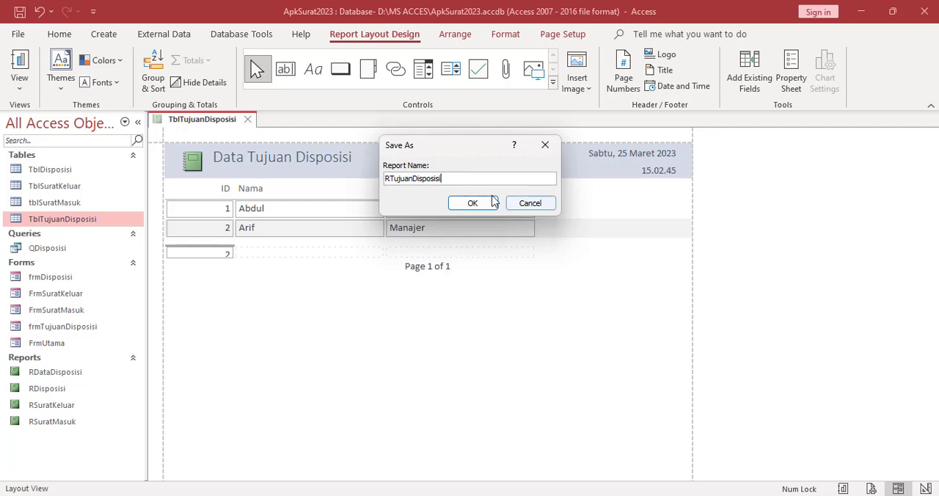
left_click(475, 205)
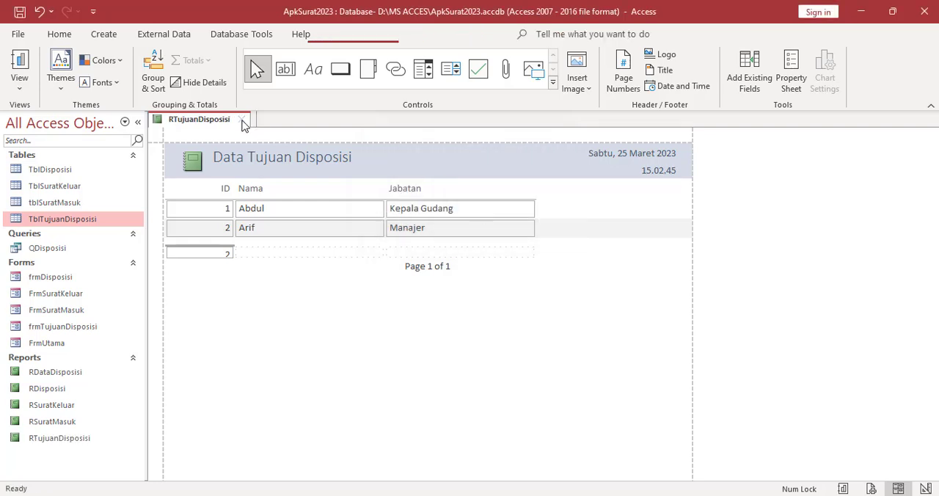
left_click(243, 119)
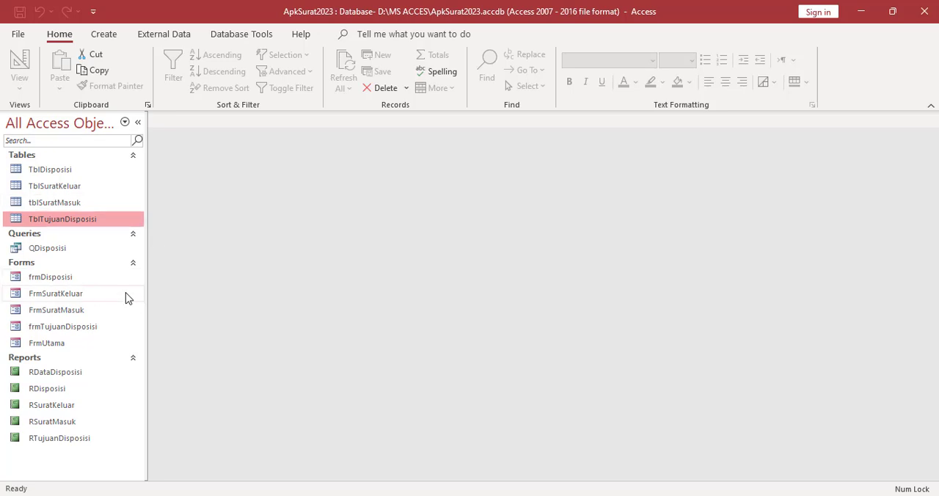
Open the FrmUtama form in Design View and widen it to about 16 cm
left_click(55, 345)
right_click(54, 347)
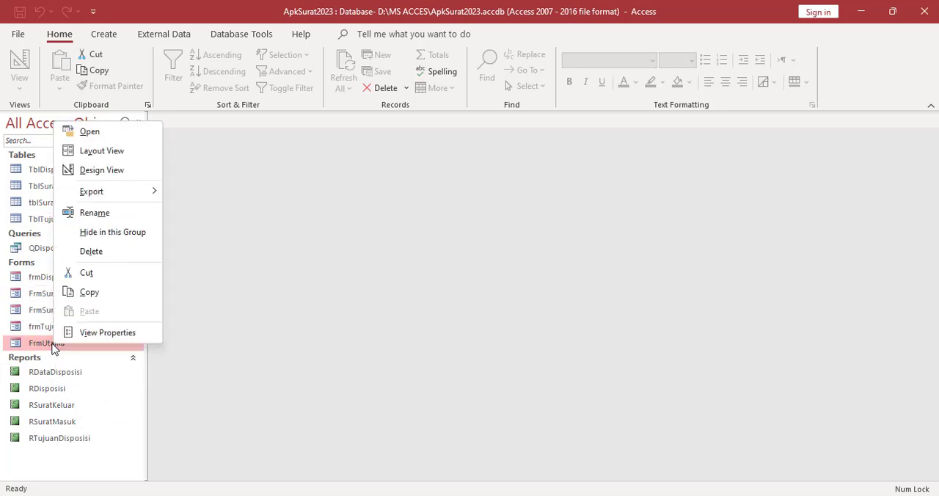
left_click(131, 173)
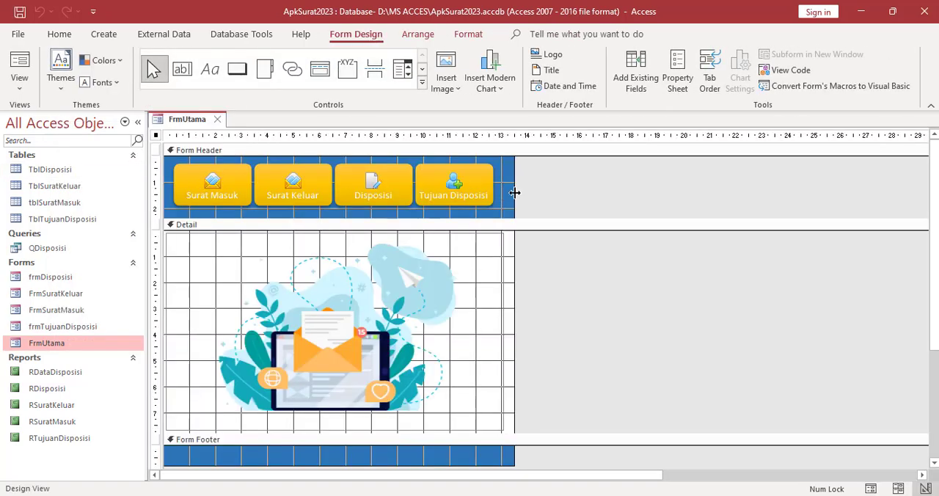
left_click_drag(511, 195, 579, 192)
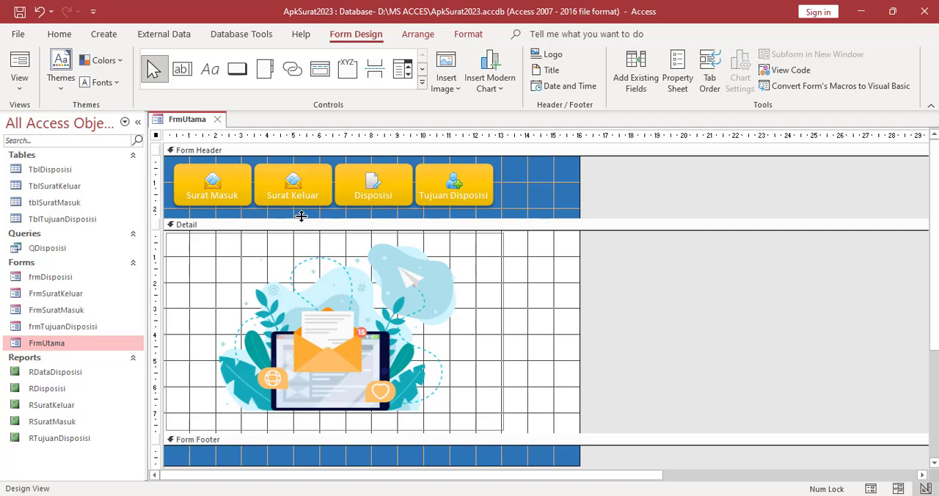
Place a copy of the Tujuan Disposisi button beside it in the form header and widen the detail picture to fit the form
left_click(491, 187)
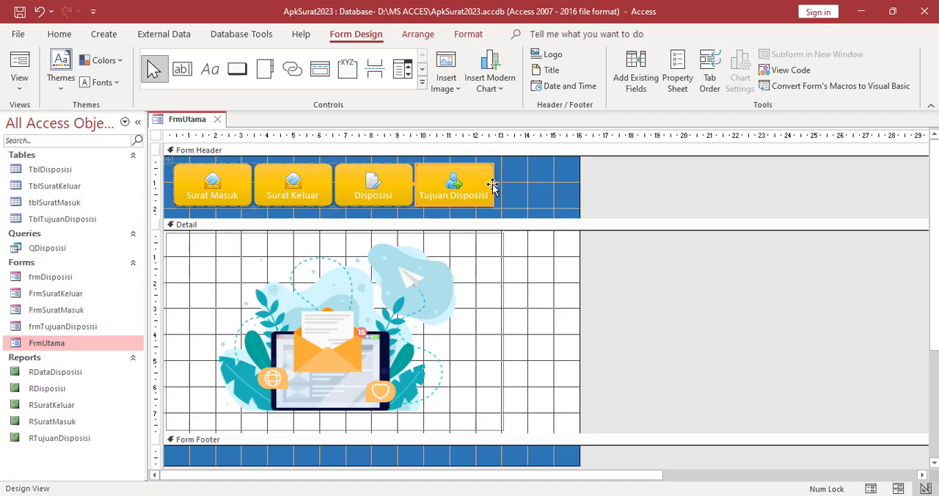
left_click(514, 192)
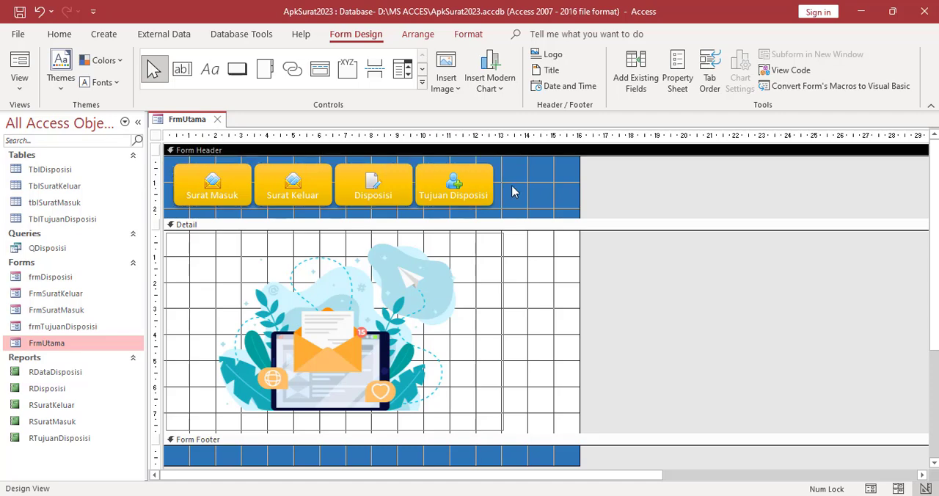
key("ctrl+v")
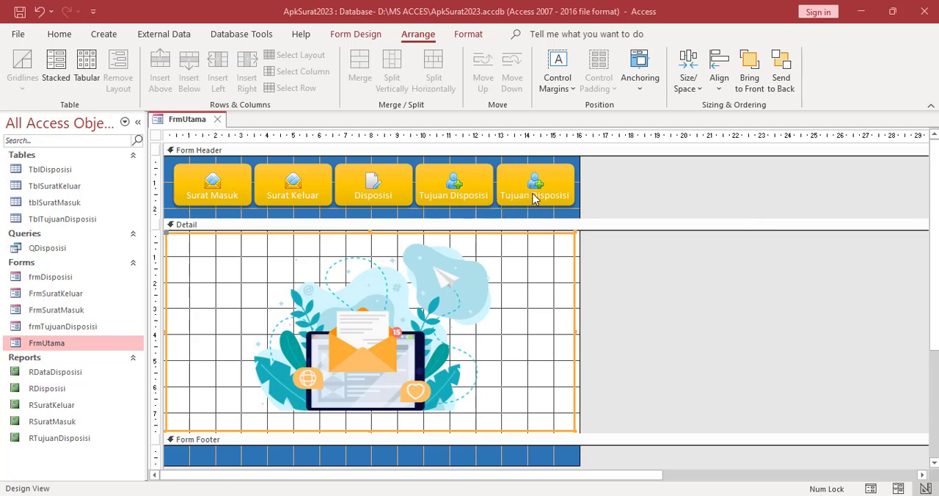
Change the caption of the copied button at the end of the header row to "Laporan"
left_click(535, 198)
left_click(504, 198)
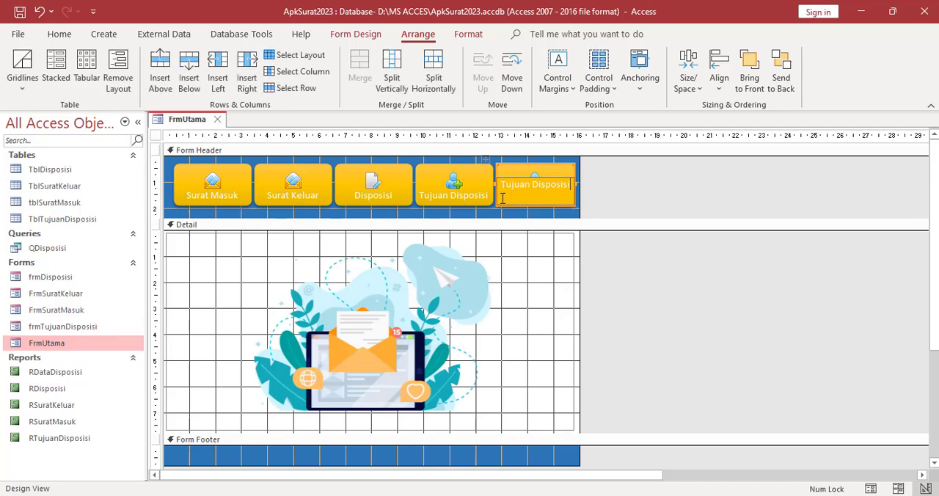
left_click(627, 181)
key("BackSpace")
key("BackSpace")
key("BackSpace")
key("BackSpace")
key("BackSpace")
key("BackSpace")
key("BackSpace")
key("BackSpace")
key("BackSpace")
key("BackSpace")
key("BackSpace")
key("BackSpace")
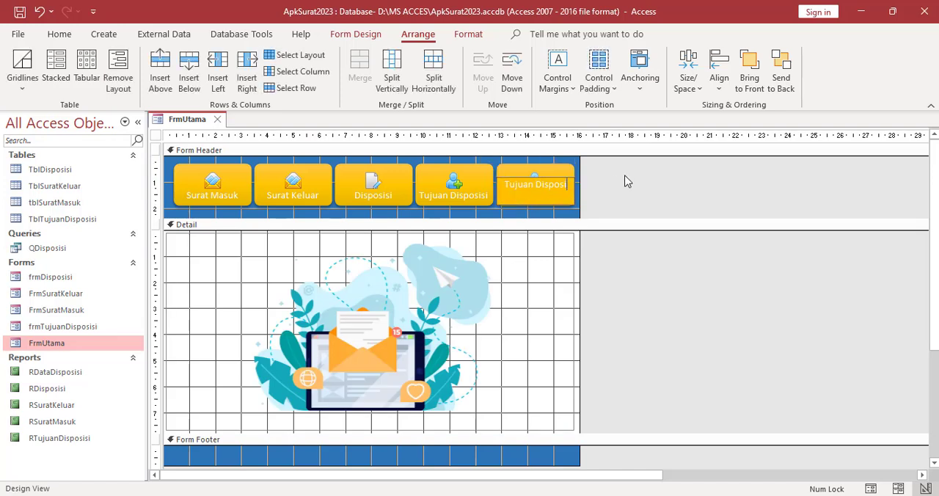
key("BackSpace")
key("BackSpace")
type("Laporan")
left_click(628, 286)
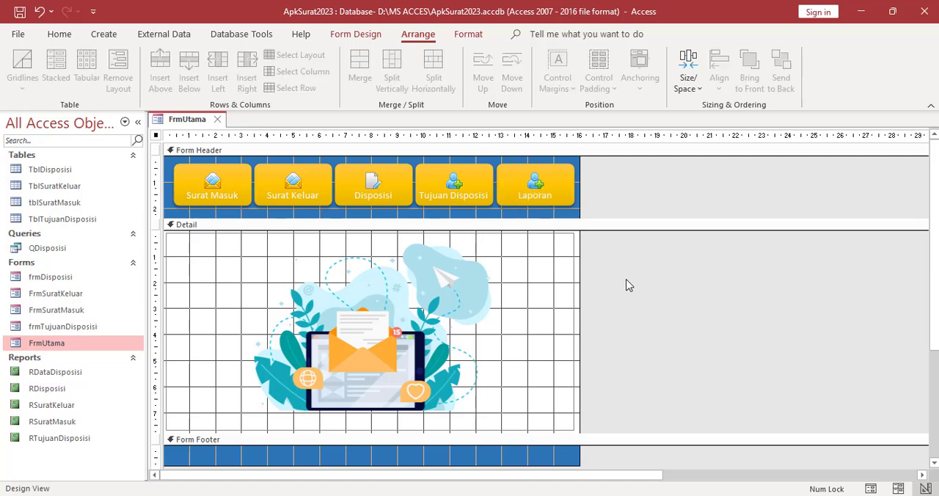
Open the Picture Builder for the Laporan button in the FrmUtama form header
right_click(544, 184)
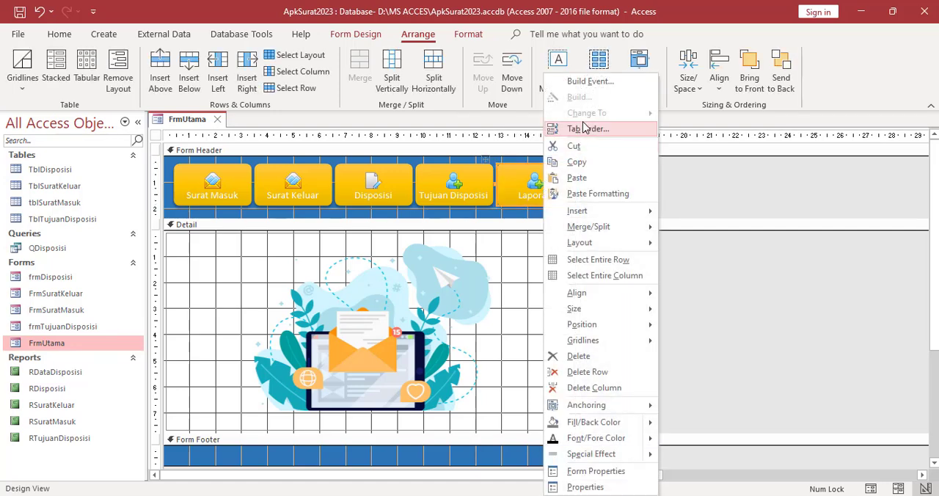
key("Escape")
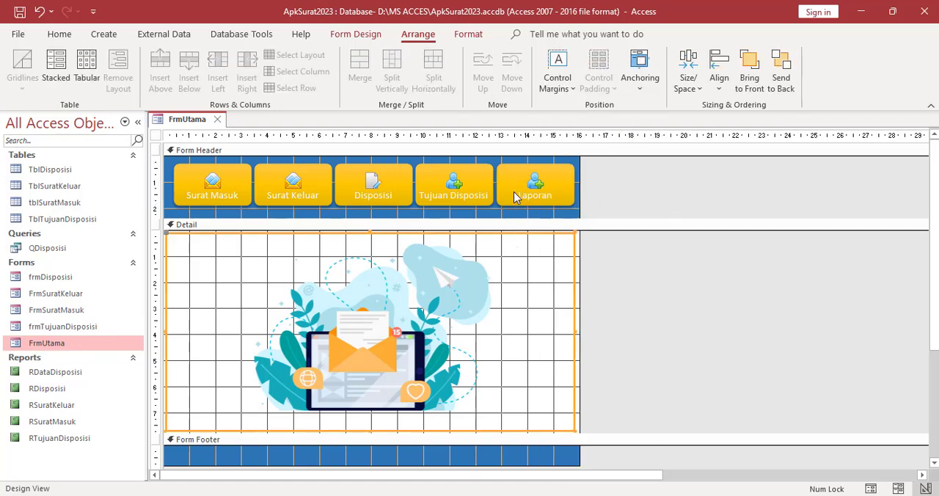
left_click(352, 37)
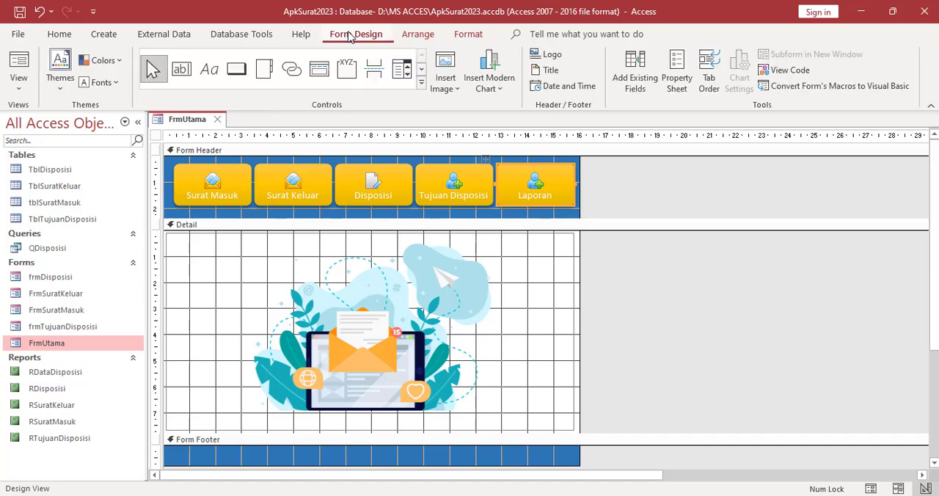
left_click(681, 76)
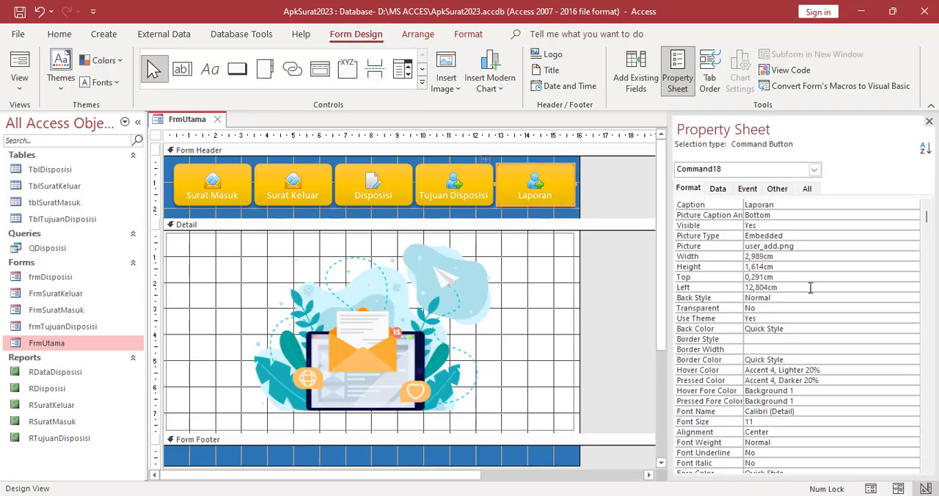
left_click(801, 246)
left_click(913, 246)
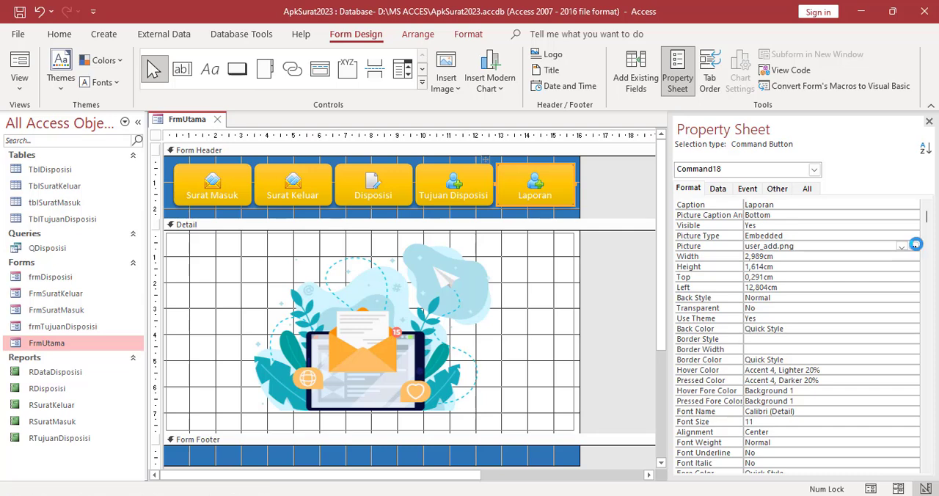
Replace the Laporan button's icon with the report image from the inoa_icon_set1 folder, listing all file types
left_click(622, 190)
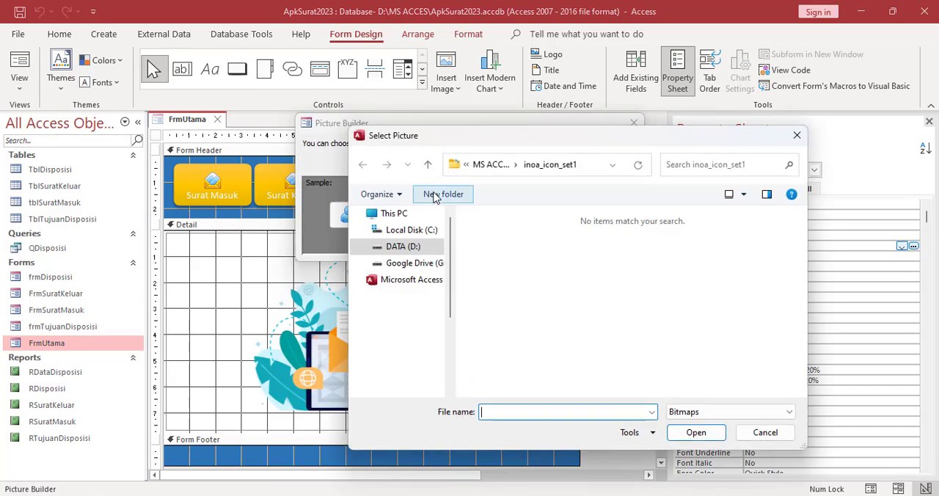
left_click(690, 415)
left_click(688, 447)
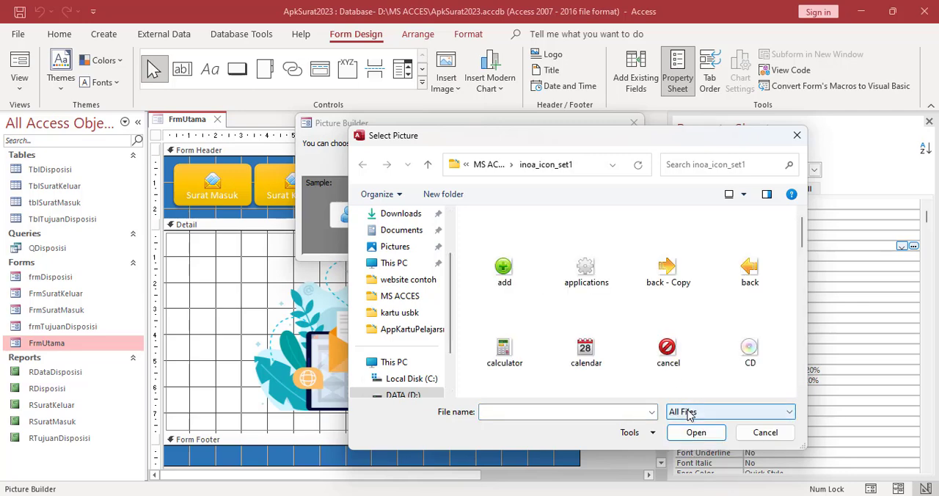
left_click(687, 415)
left_click(685, 447)
scroll(623, 294, "down", 5)
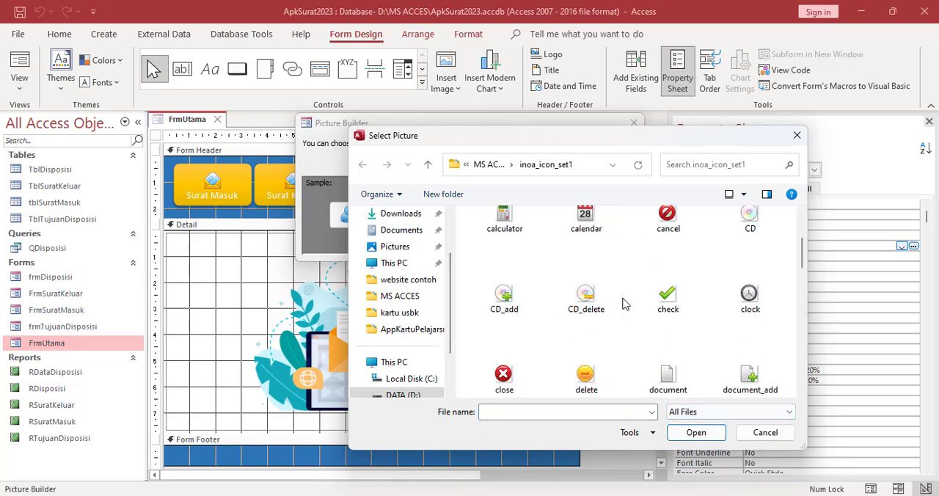
scroll(631, 308, "up", 4)
scroll(635, 308, "down", 4)
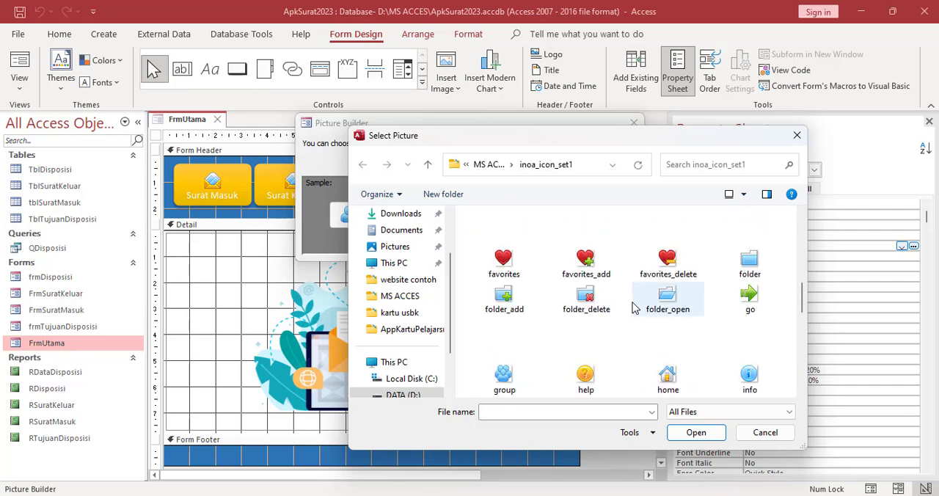
scroll(661, 307, "down", 5)
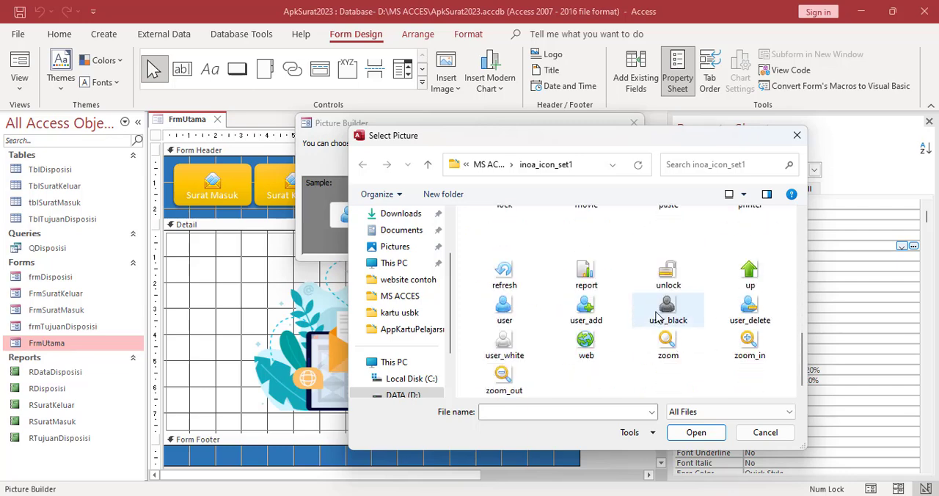
left_click(586, 271)
left_click(697, 432)
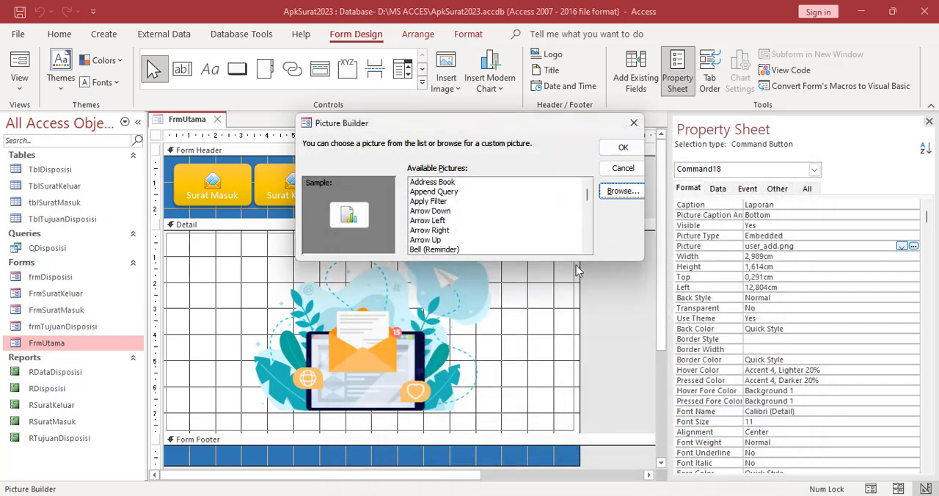
left_click(623, 147)
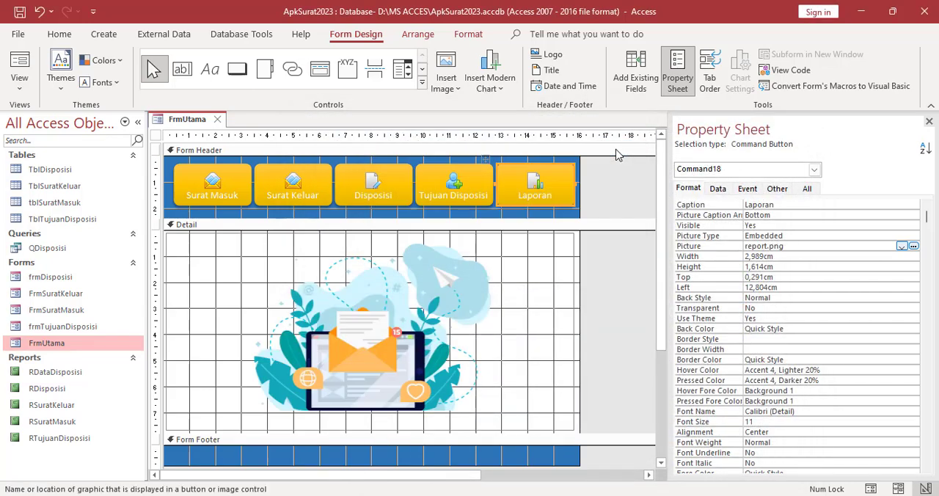
left_click(553, 284)
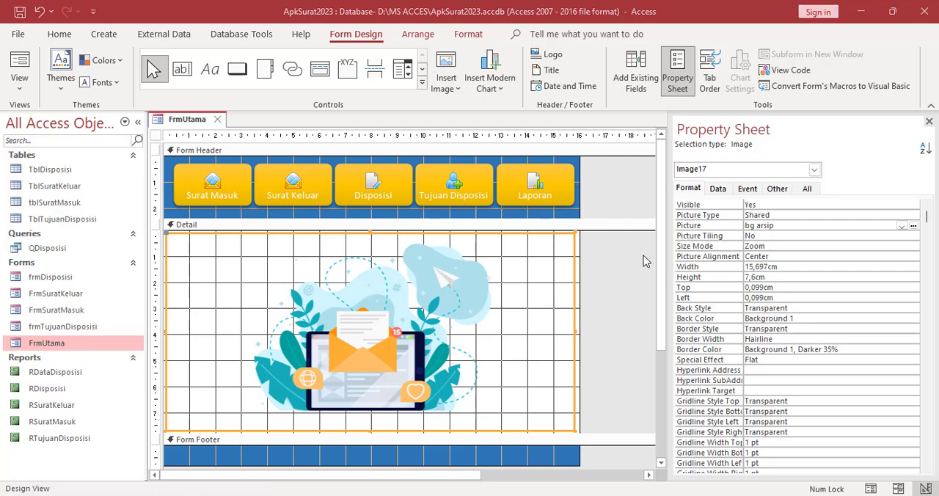
Create a new blank form and switch it to Design View
left_click(105, 35)
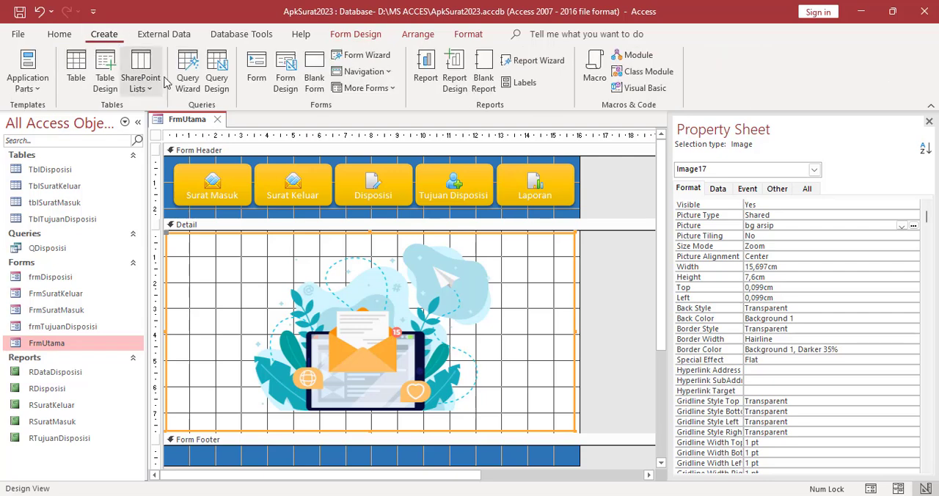
left_click(317, 67)
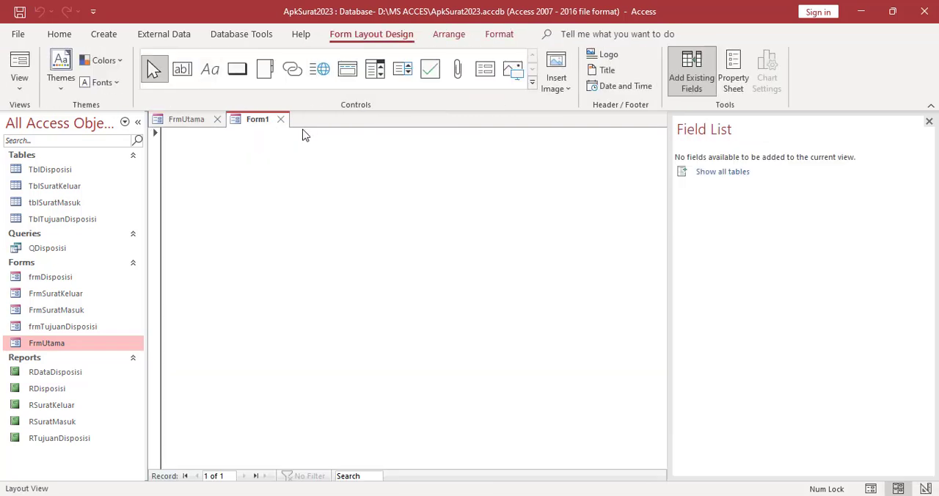
right_click(262, 123)
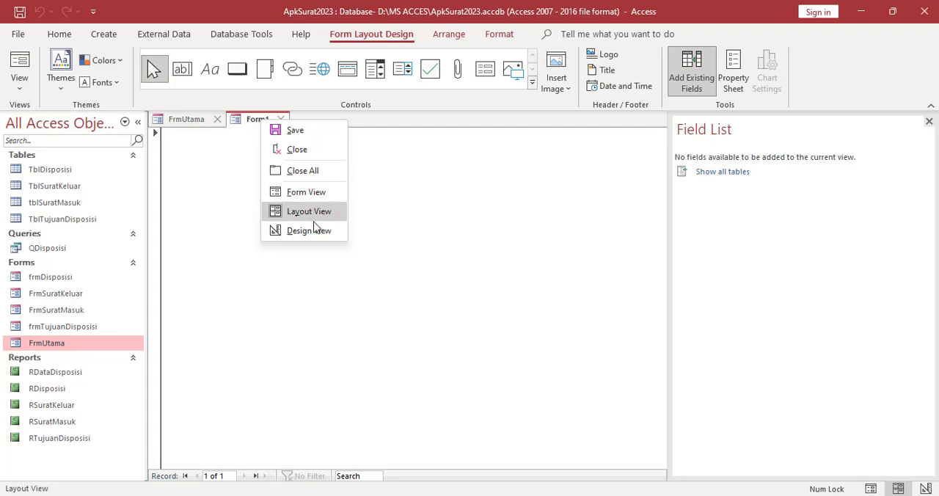
left_click(316, 231)
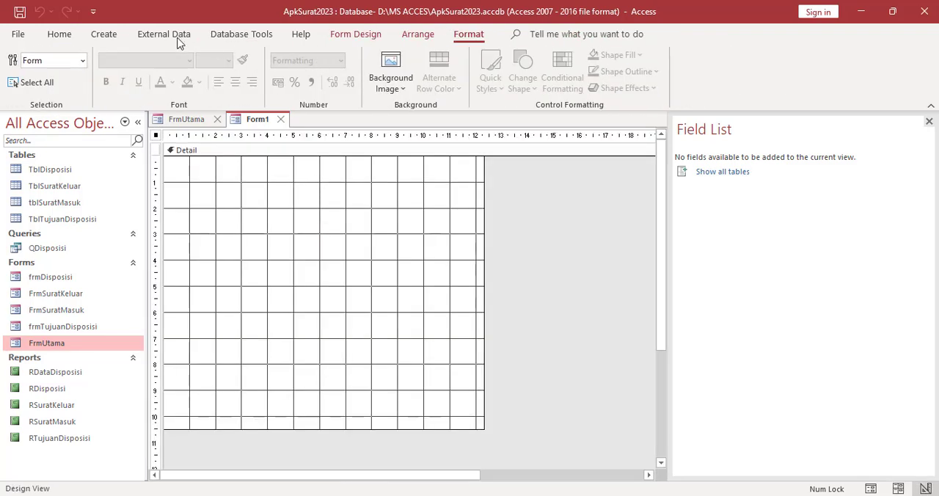
Draw a command button about 2.7 by 1.1 cm in the upper Detail section and have it open the RSuratMasuk report
left_click(345, 38)
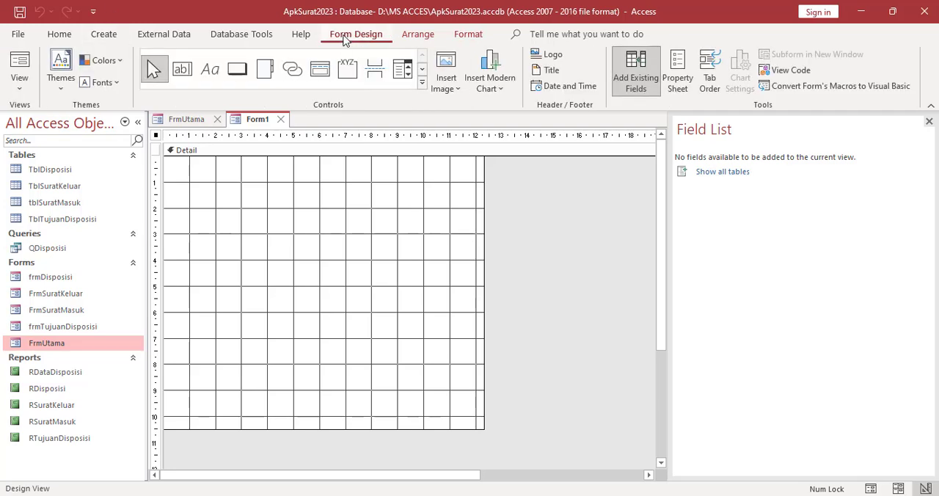
left_click(425, 94)
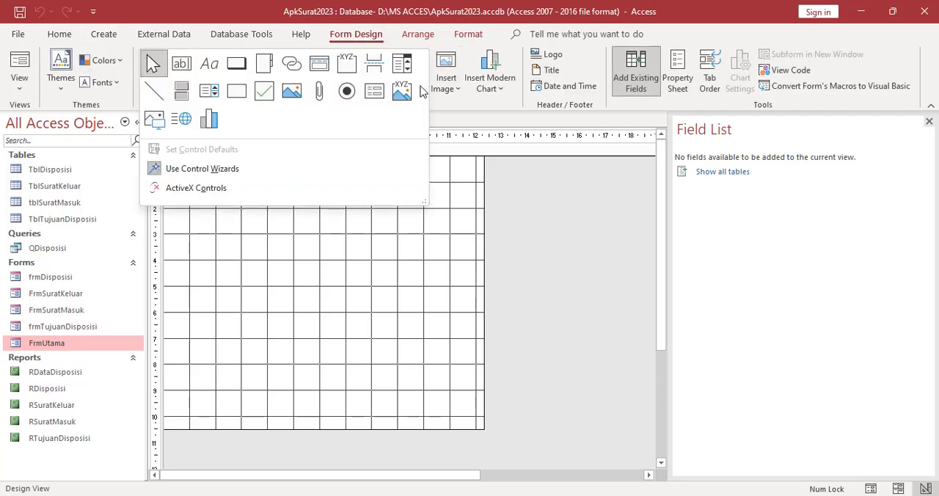
left_click(237, 63)
left_click_drag(216, 177, 306, 204)
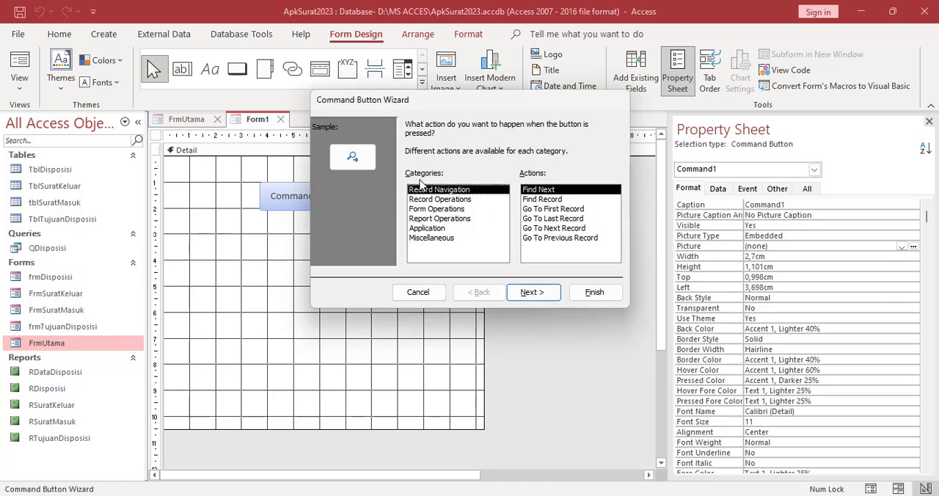
left_click(432, 218)
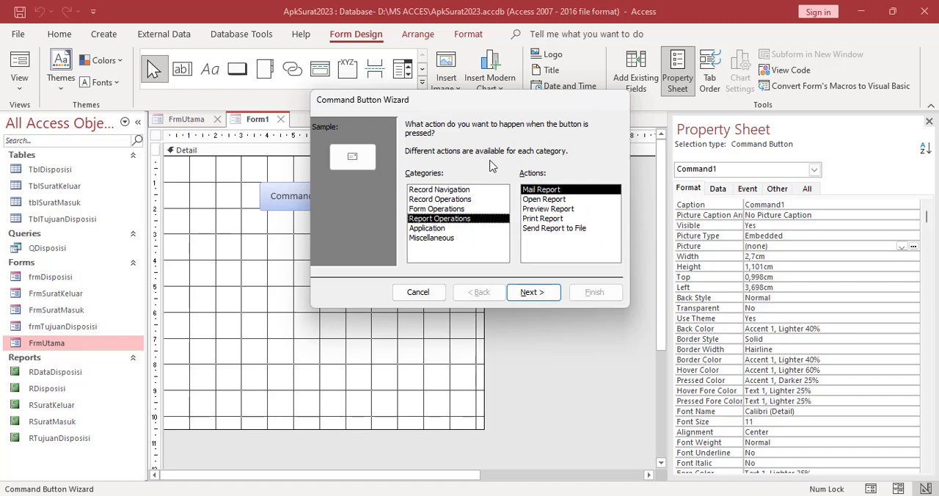
left_click(535, 200)
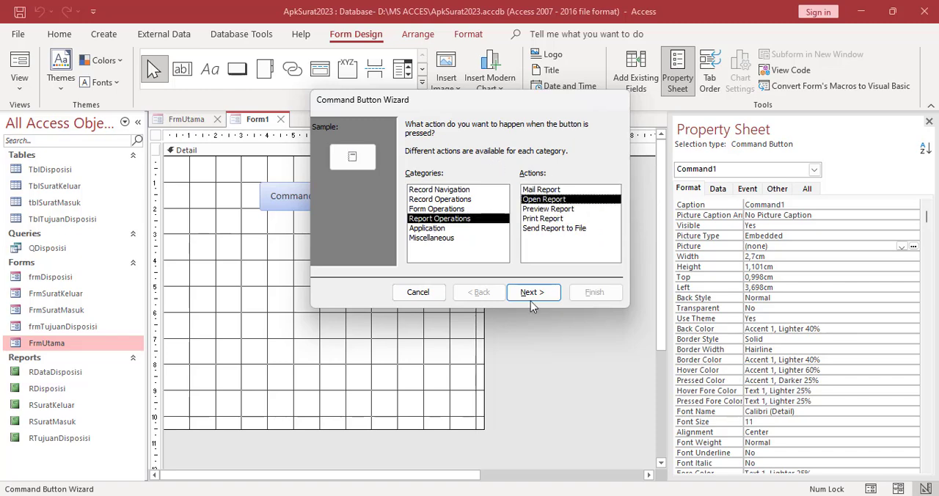
left_click(532, 292)
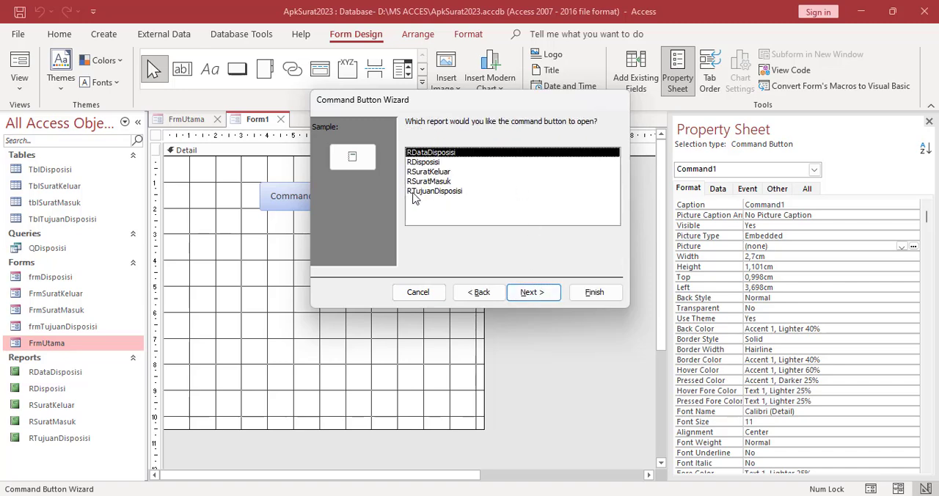
left_click(425, 181)
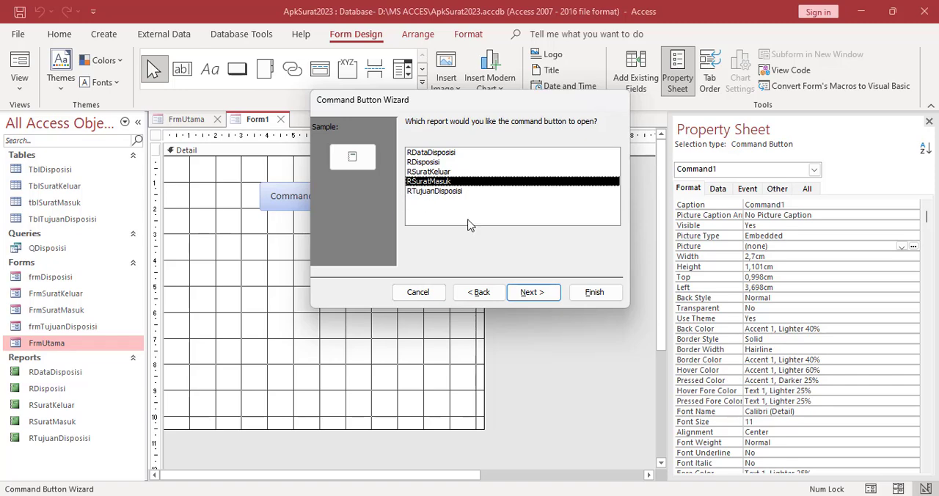
left_click(549, 294)
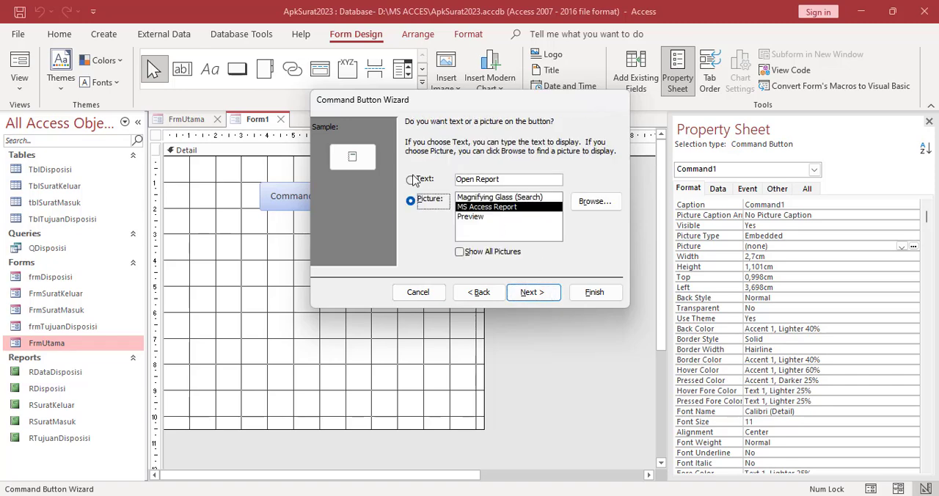
Give the new command button the text "Laporan Surat Masuk" and finish the wizard with the default name
left_click(411, 181)
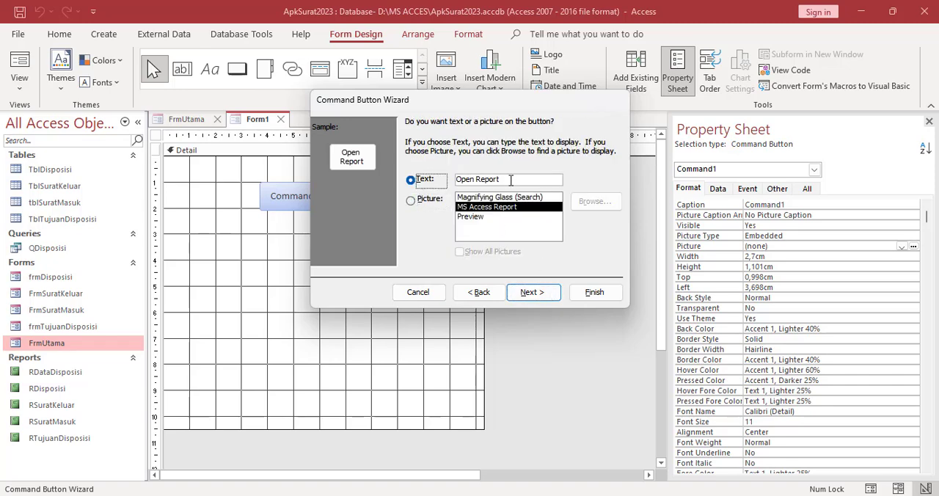
left_click_drag(512, 180, 451, 179)
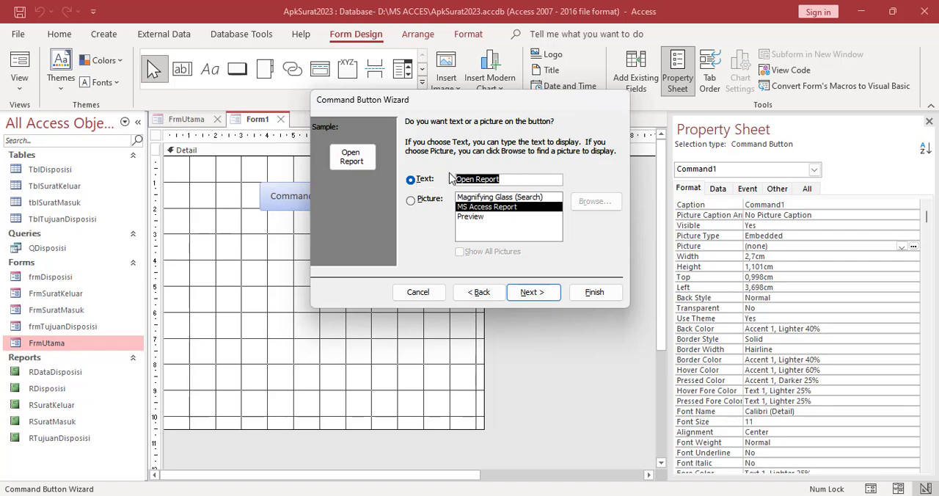
type("Lapo")
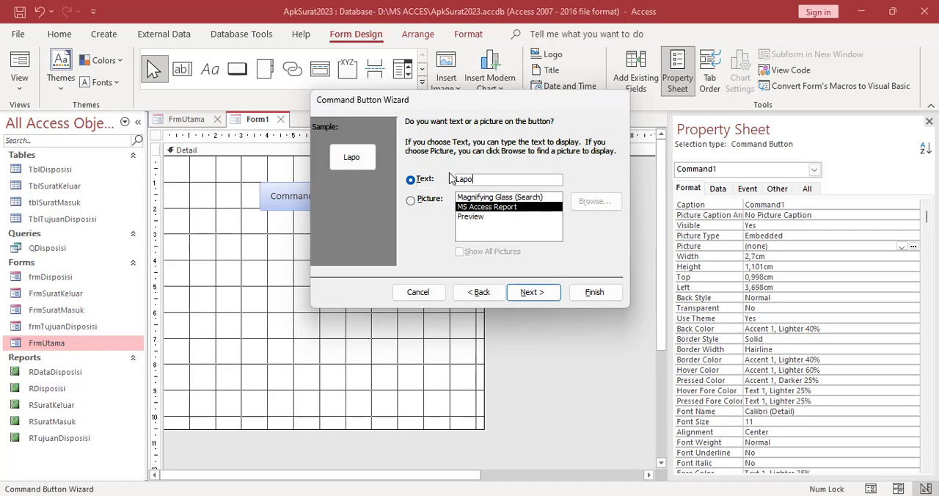
type("ran Surat")
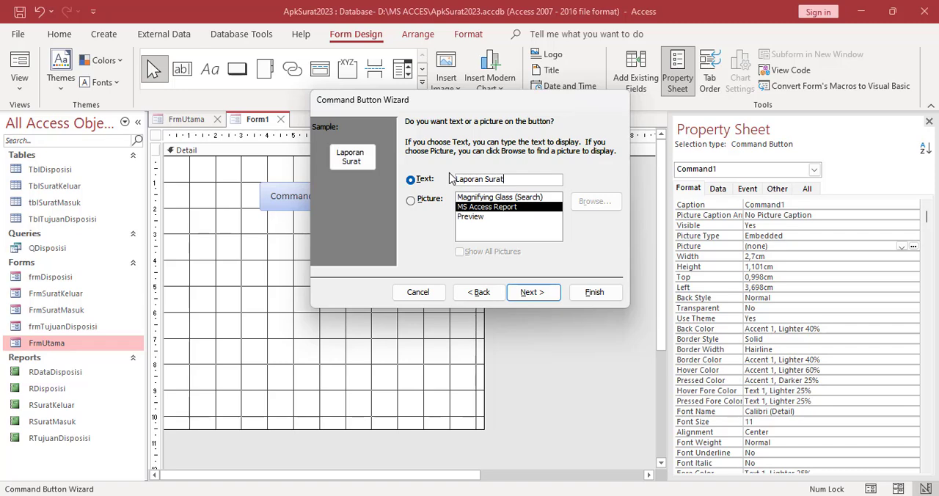
type(" Masuk")
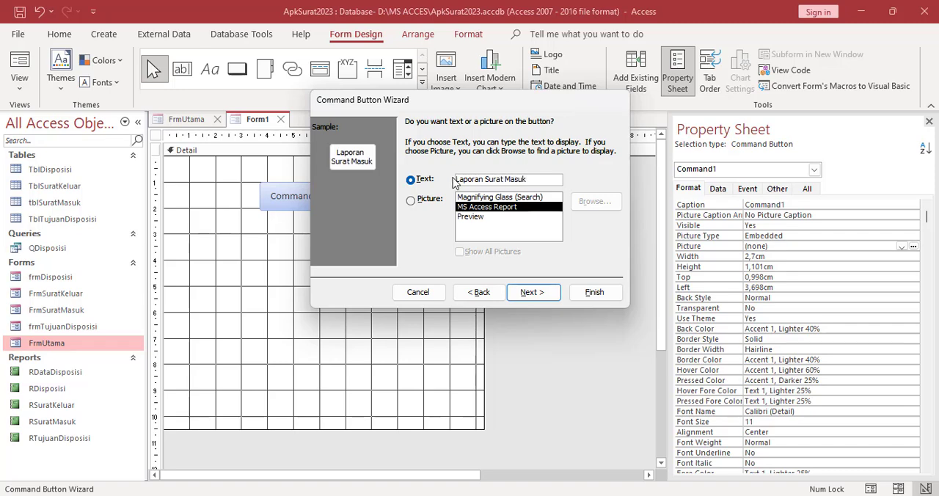
left_click(539, 292)
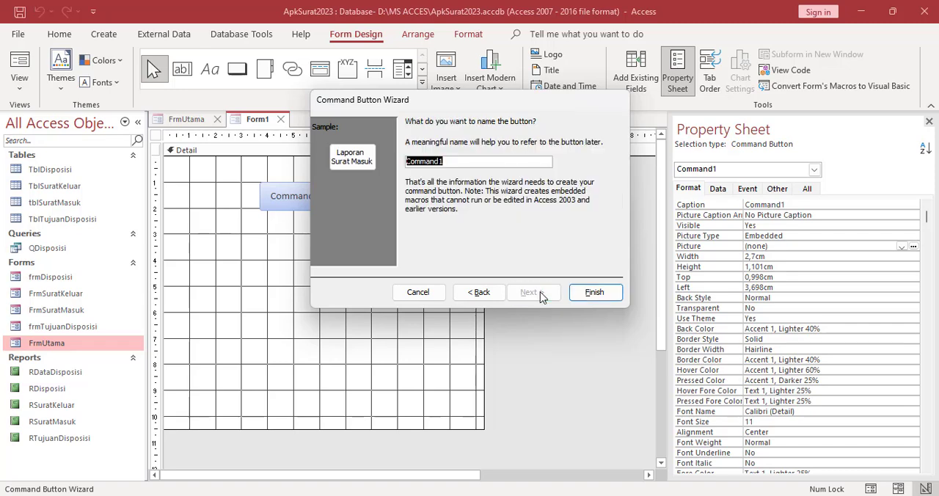
left_click(594, 292)
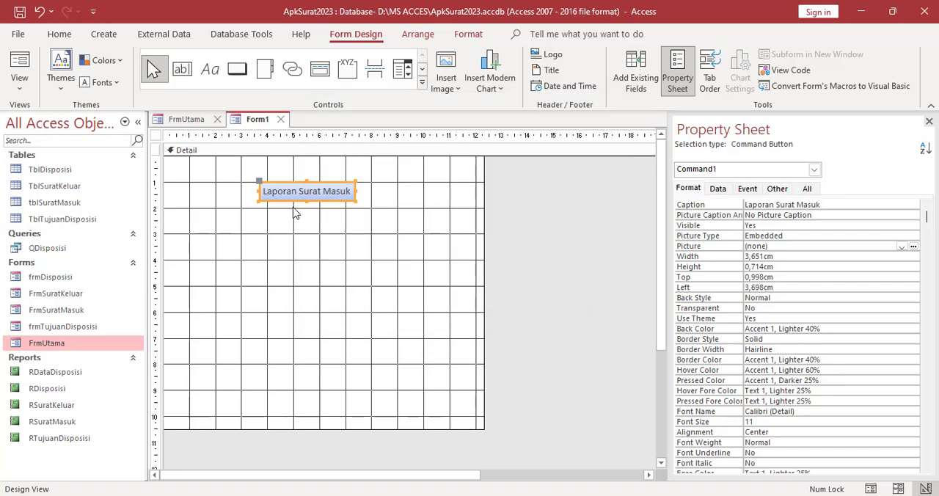
left_click(283, 242)
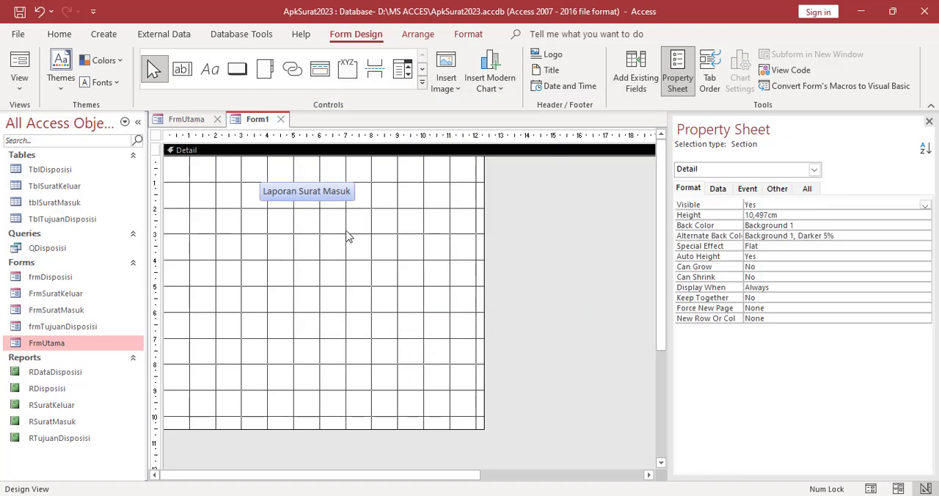
Draw a command button about 3.5 by 0.7 cm below Laporan Surat Masuk and have it open the RSuratKeluar report
left_click(237, 69)
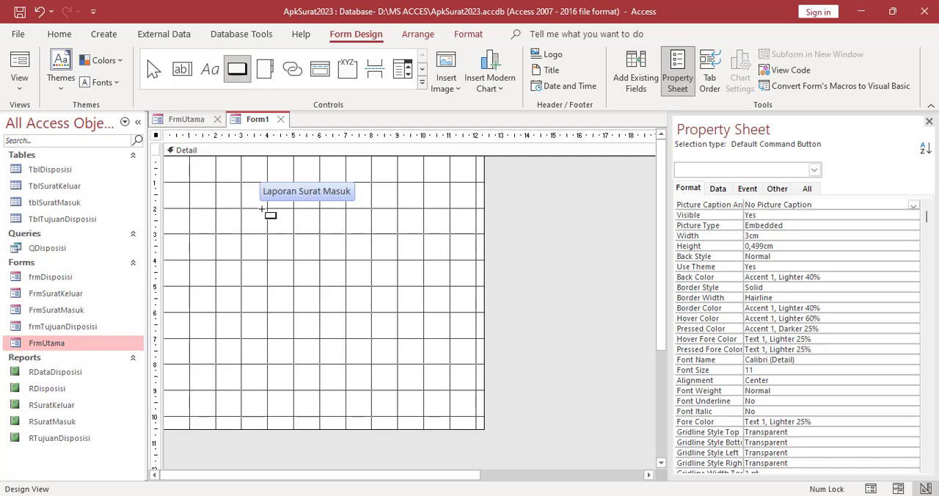
left_click_drag(259, 209, 352, 227)
left_click(438, 219)
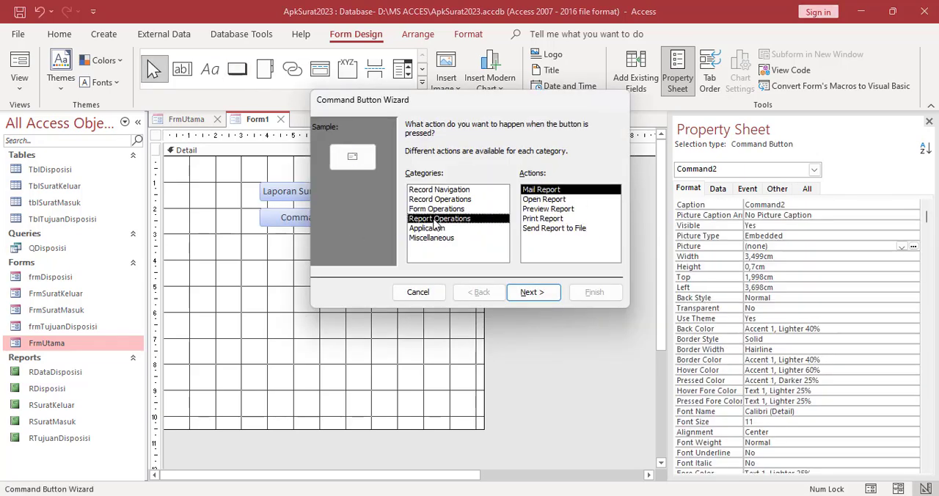
left_click(544, 199)
left_click(530, 292)
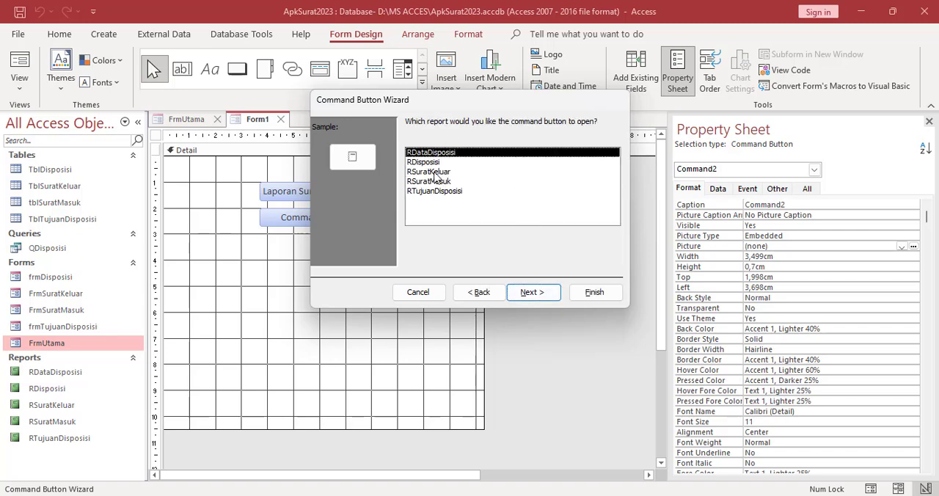
left_click(433, 171)
left_click(532, 292)
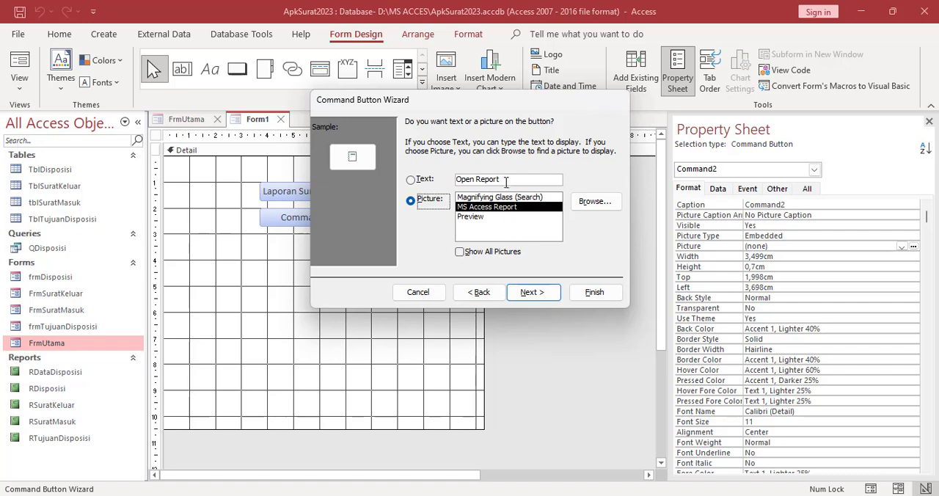
Give the second command button the text "Laporan Surat Keluar" and finish the wizard with the default name
left_click(424, 179)
type("Lapo")
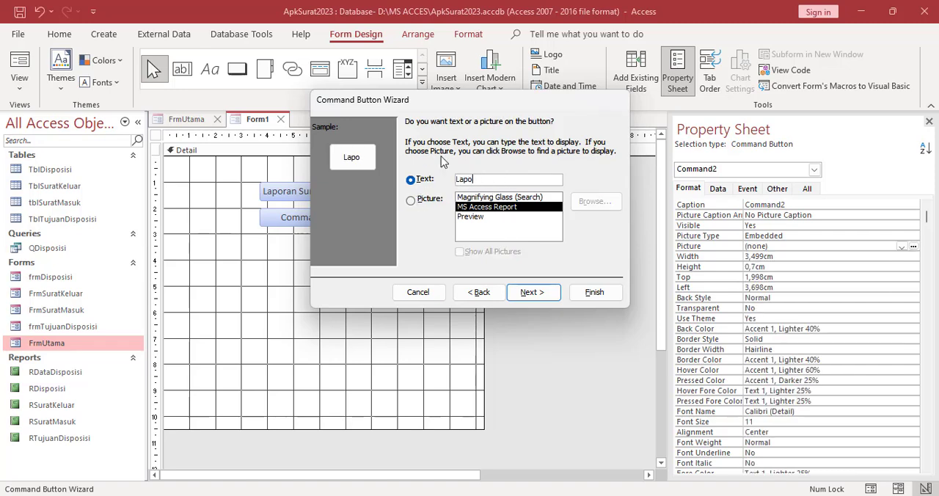
type("ran Surat")
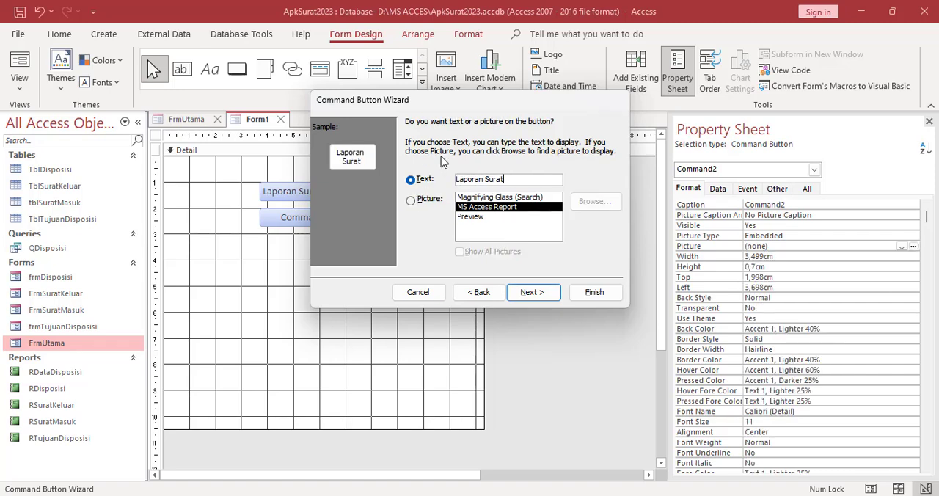
type(" Keluar")
left_click(594, 291)
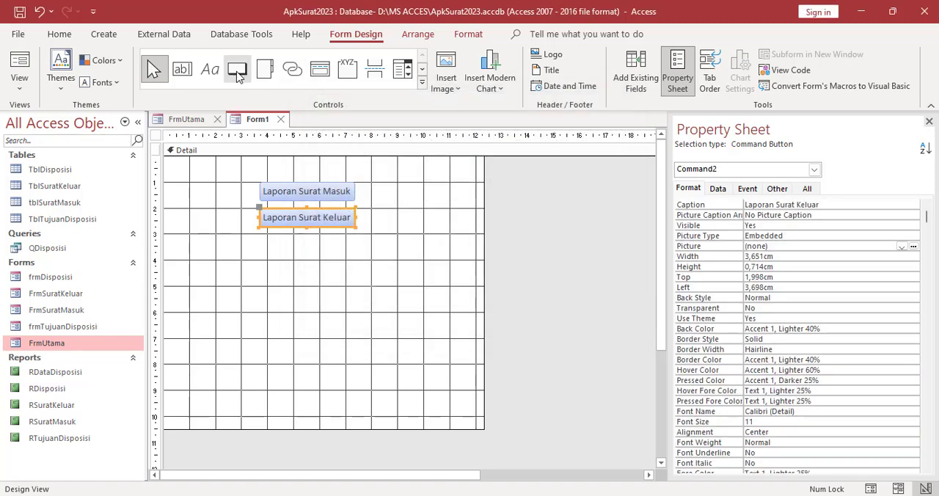
Draw a command button about 3.4 by 0.8 cm below Laporan Surat Keluar and have it open the RDataDisposisi report
left_click(238, 76)
left_click_drag(262, 237, 352, 258)
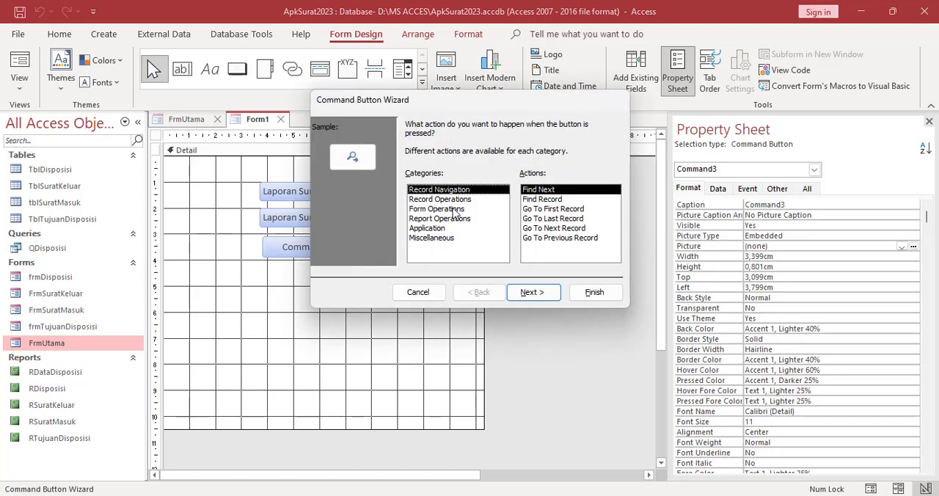
left_click(449, 219)
left_click(545, 199)
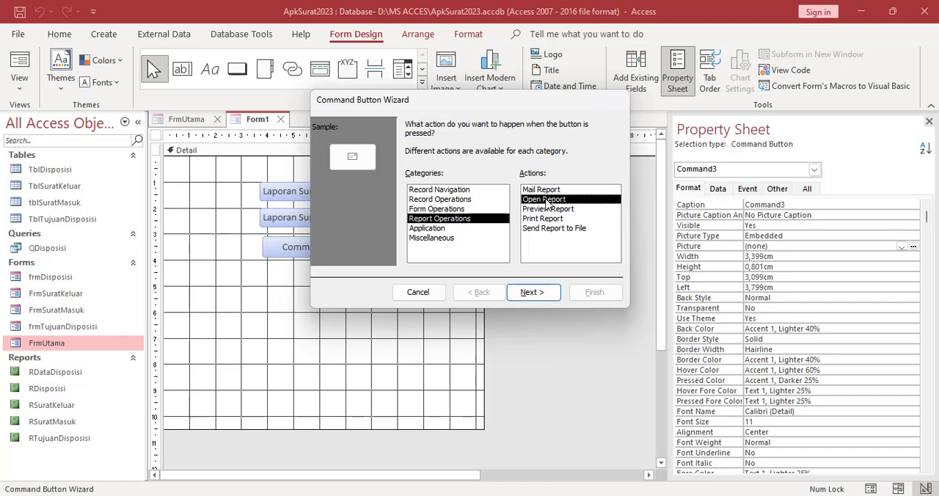
left_click(534, 292)
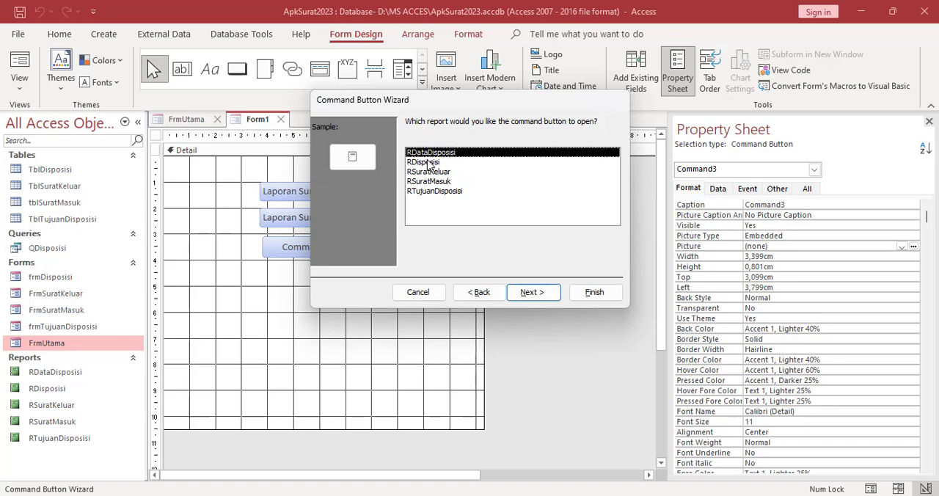
left_click(533, 293)
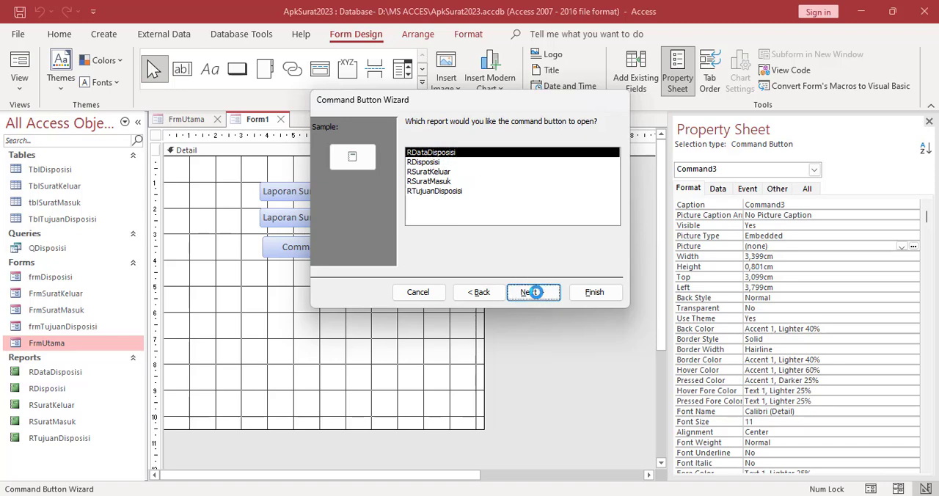
Give the third command button the text "Laporan Disposisi" and finish the wizard with the default name
left_click(433, 180)
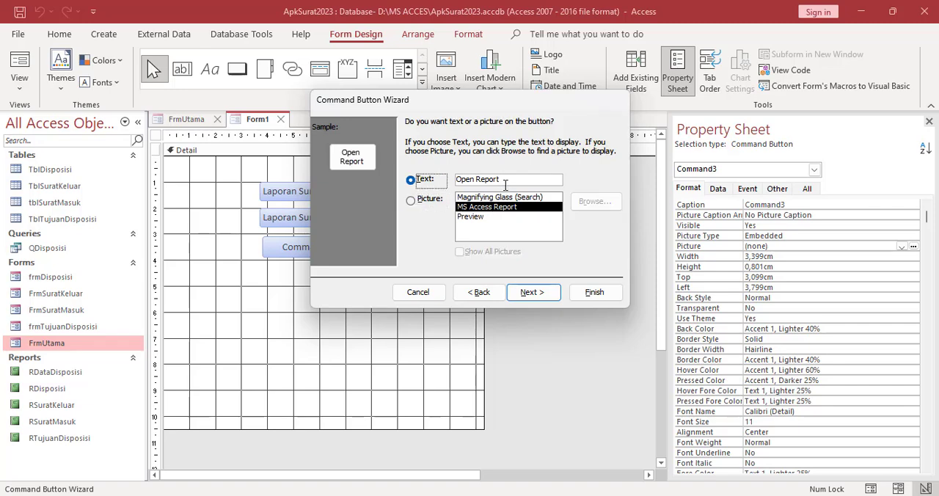
type("L")
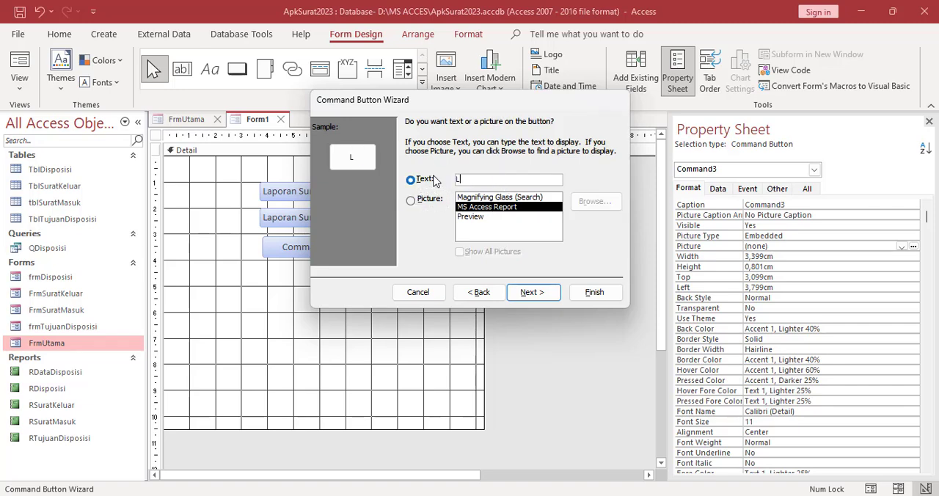
type("aporan Disposisi")
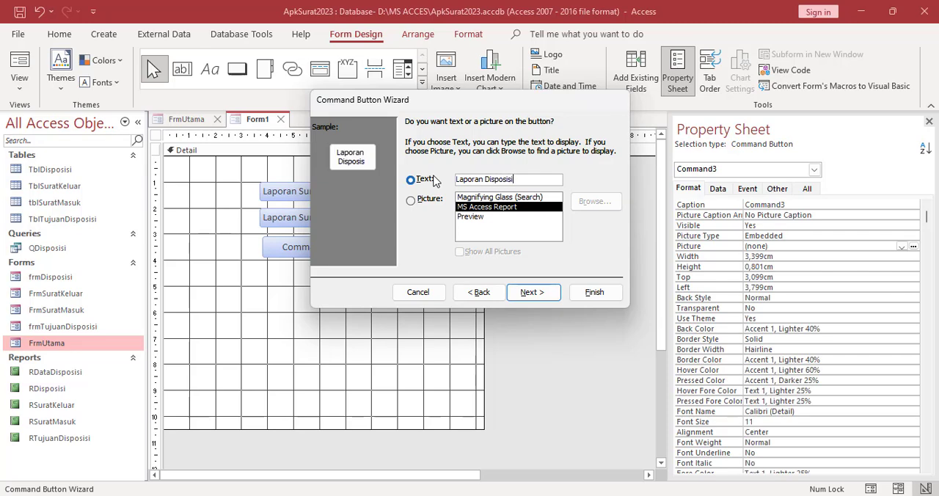
left_click(593, 292)
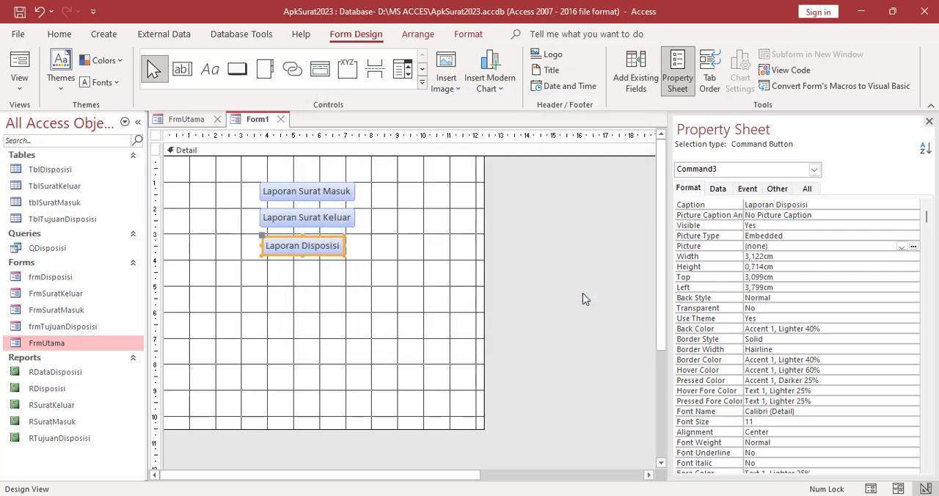
Draw a command button about 3 by 0.6 cm below Laporan Disposisi and have it open the RTujuanDisposisi report
left_click(237, 69)
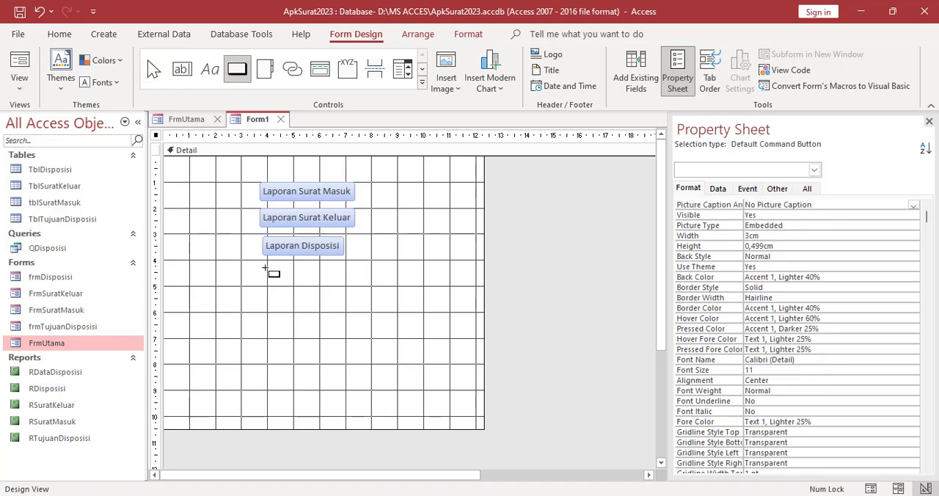
left_click_drag(265, 268, 343, 284)
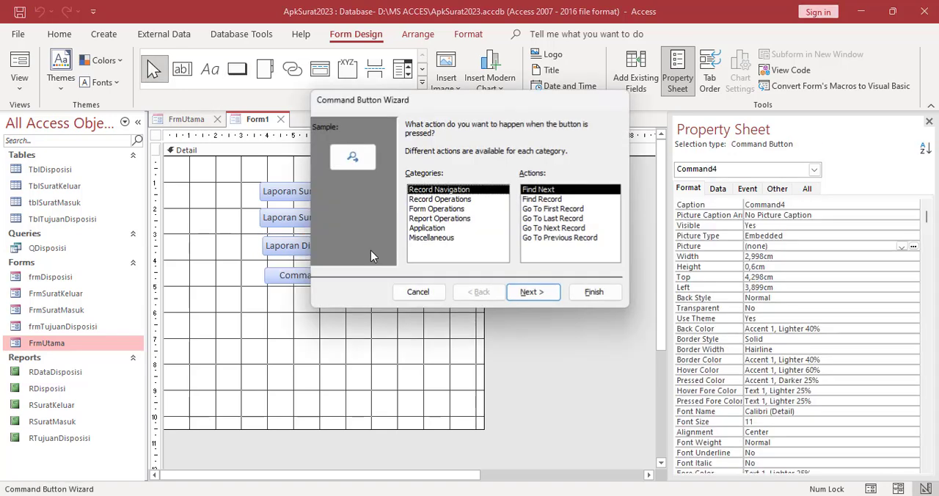
left_click(430, 218)
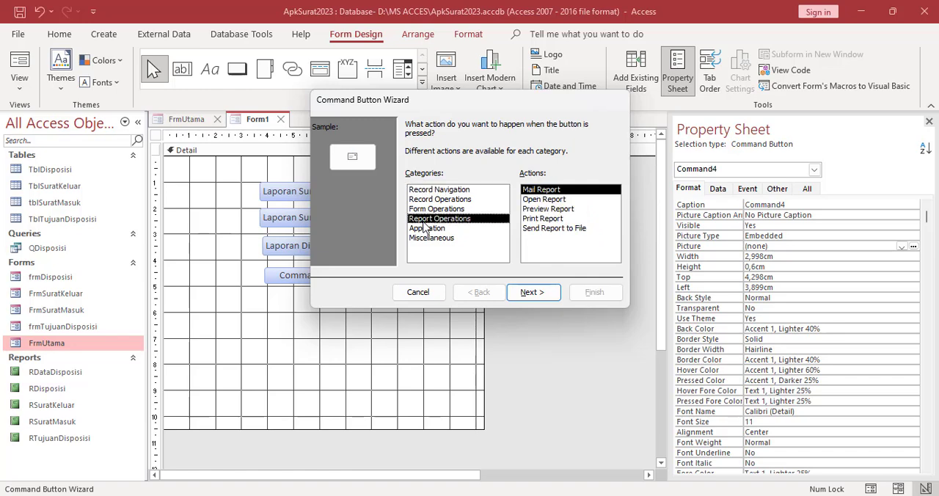
left_click(544, 199)
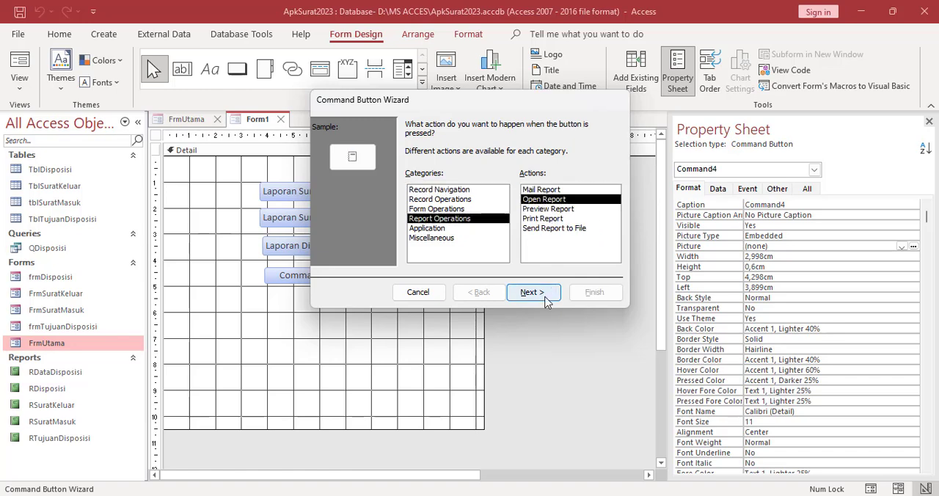
left_click(546, 296)
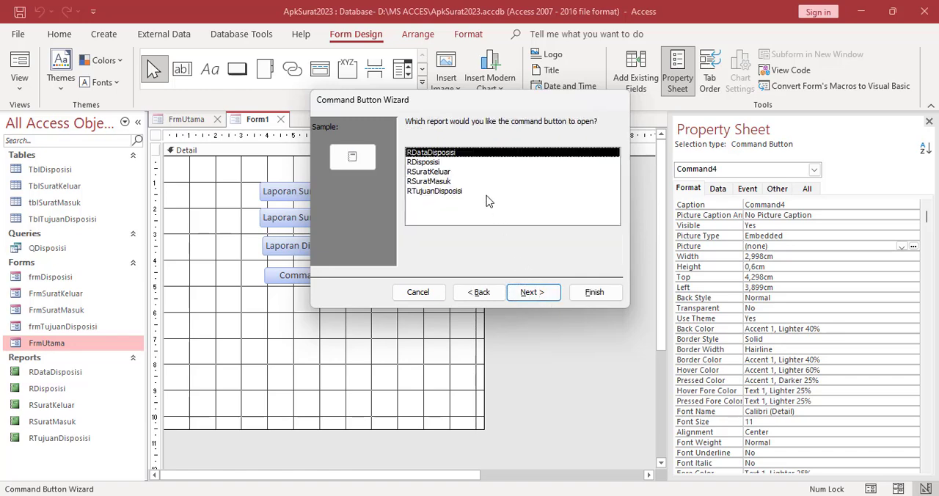
left_click(431, 192)
left_click(482, 293)
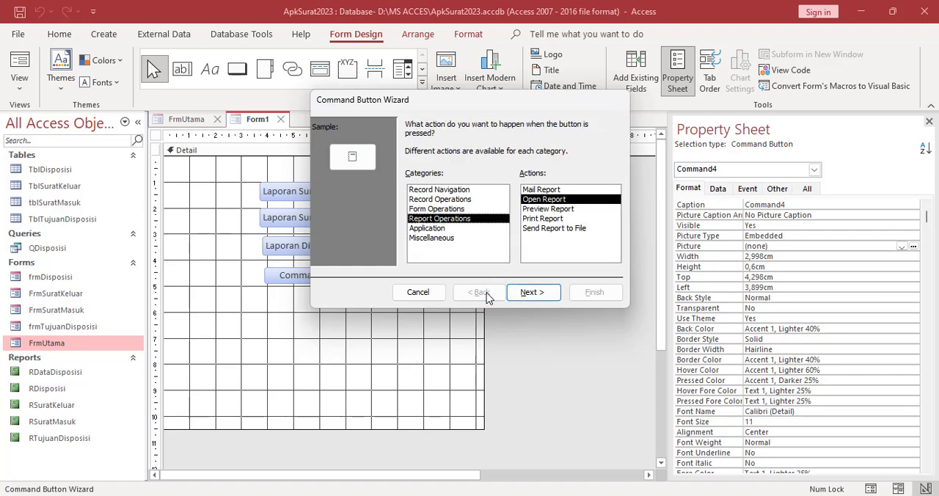
left_click(531, 292)
left_click(533, 293)
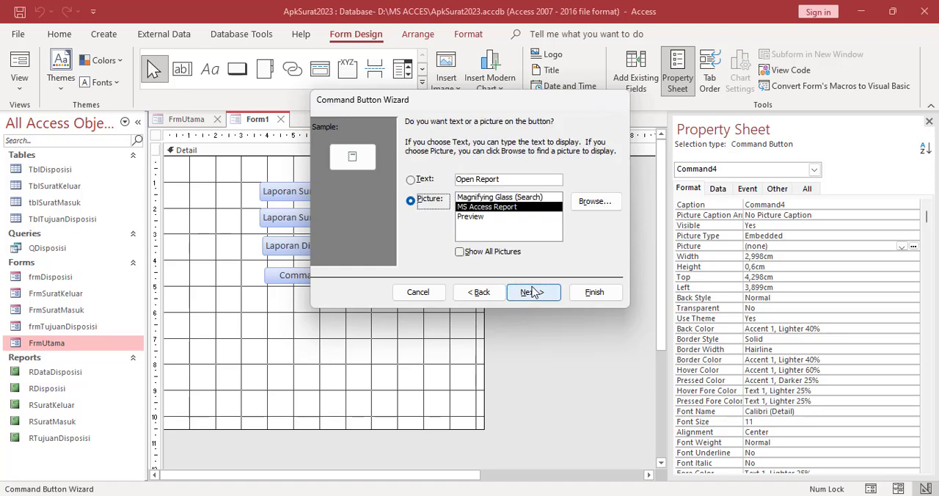
Give the fourth command button the text "Data Tujuan Disposisi" and finish the wizard with the default name
left_click(510, 178)
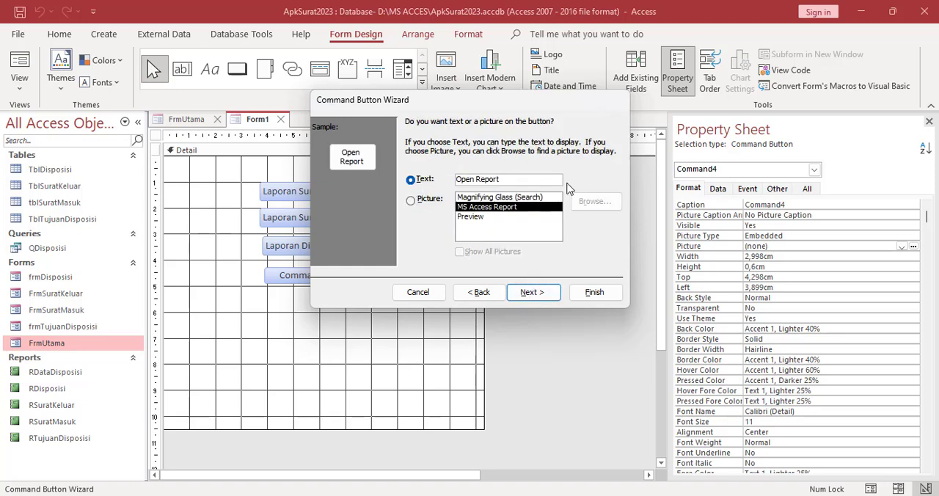
key("BackSpace")
key("BackSpace")
key("BackSpace")
key("BackSpace")
key("BackSpace")
key("BackSpace")
key("BackSpace")
key("BackSpace")
key("BackSpace")
key("BackSpace")
key("BackSpace")
type("data")
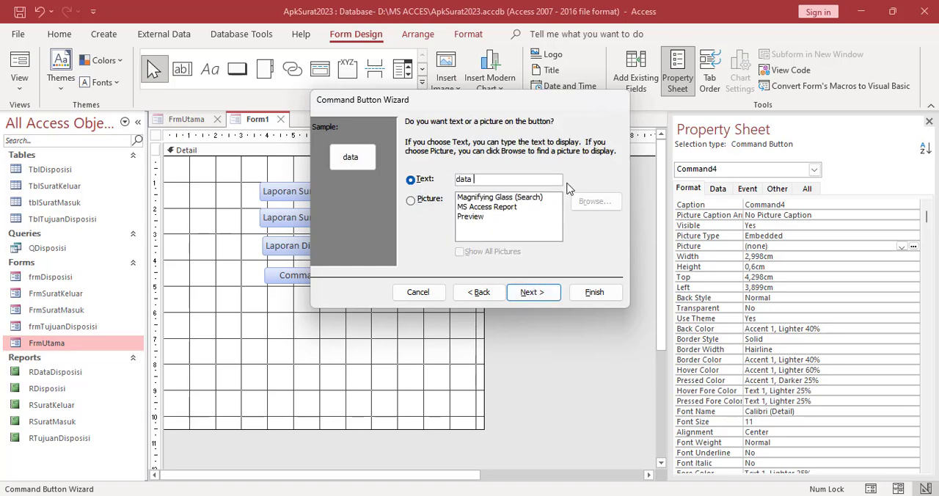
key("BackSpace")
key("BackSpace")
key("BackSpace")
key("BackSpace")
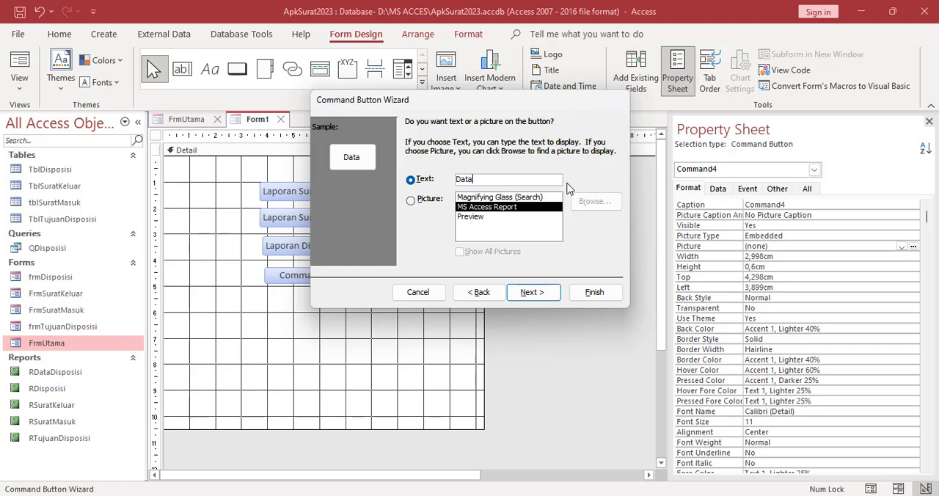
type("Data Tujuan Dispos")
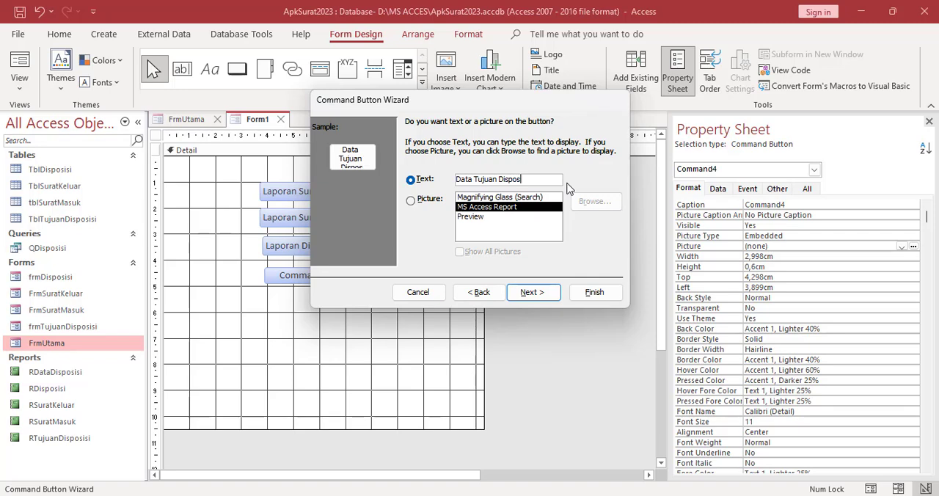
type("isi")
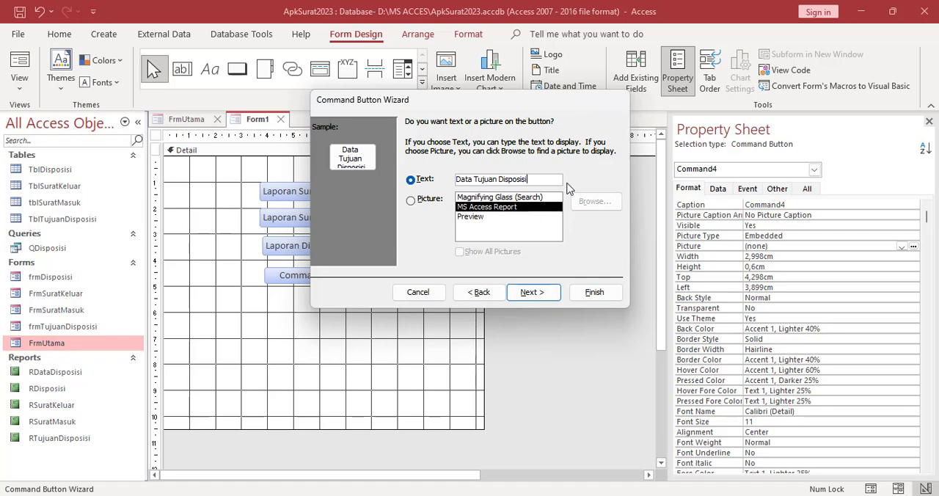
left_click(583, 298)
Arrange all four report buttons in a stacked layout and move it to about 1.1 cm from the form's left edge
left_click(267, 157)
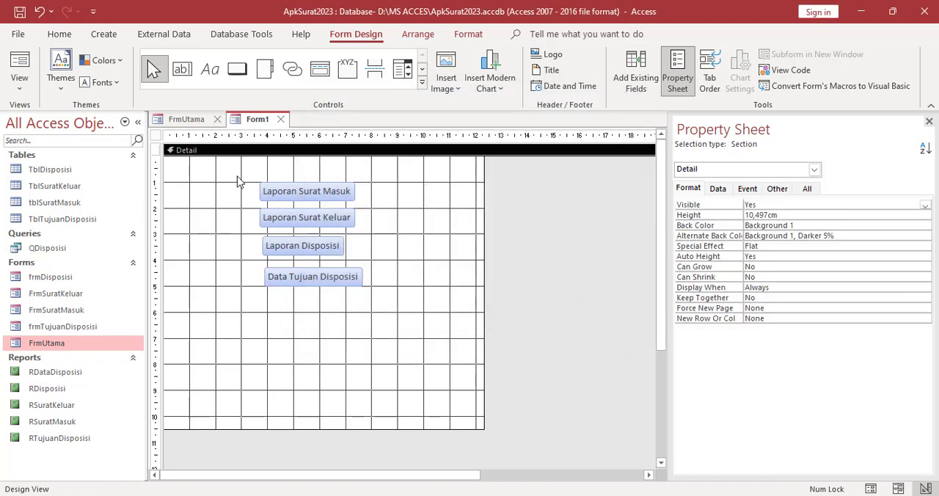
left_click_drag(237, 177, 393, 309)
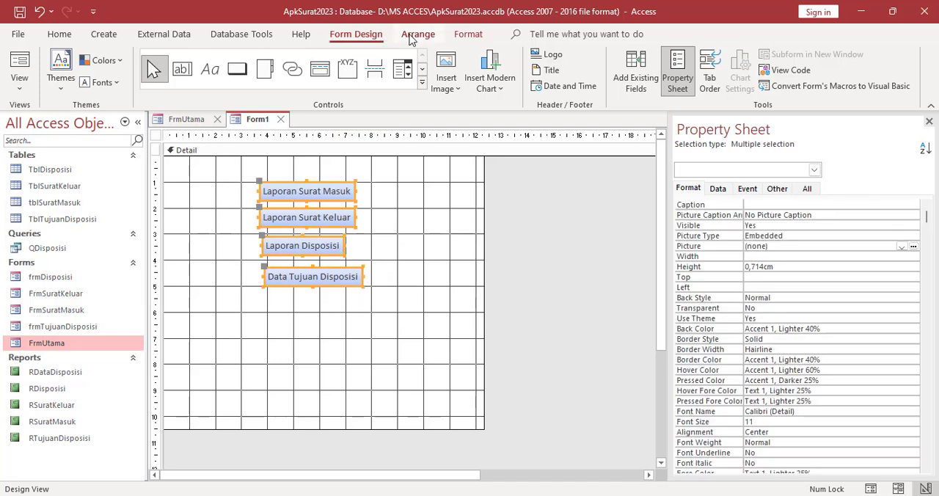
left_click(415, 35)
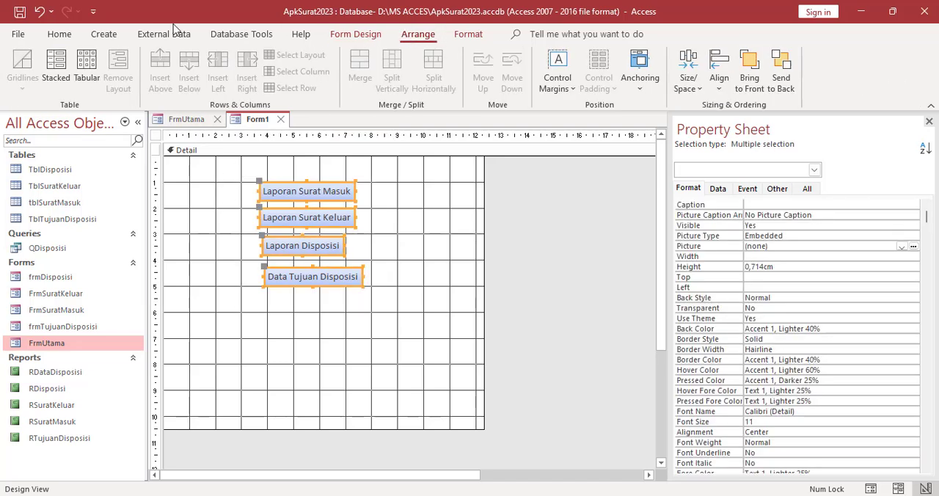
left_click(66, 66)
left_click_drag(249, 179, 181, 177)
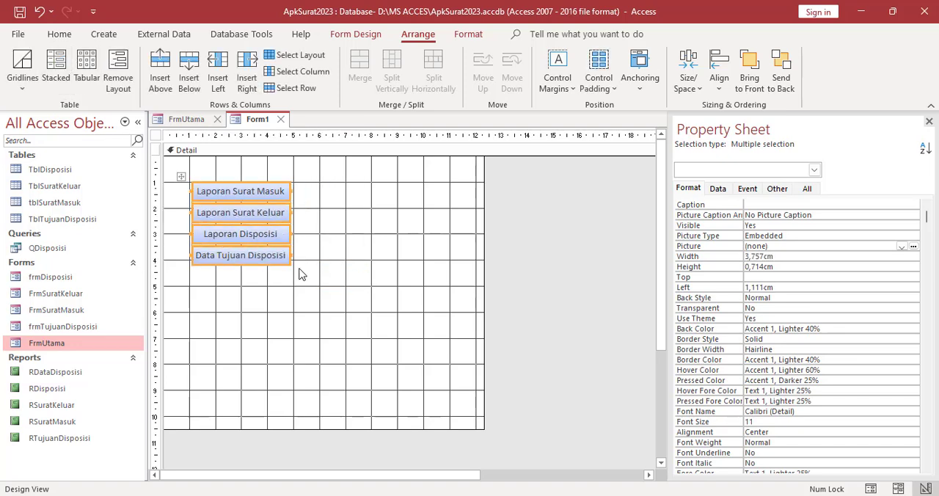
Try to enlarge the Data Tujuan Disposisi button to about 4.5 by 1.64 cm and undo the resize
left_click(298, 274)
left_click(288, 258)
left_click_drag(289, 262, 310, 288)
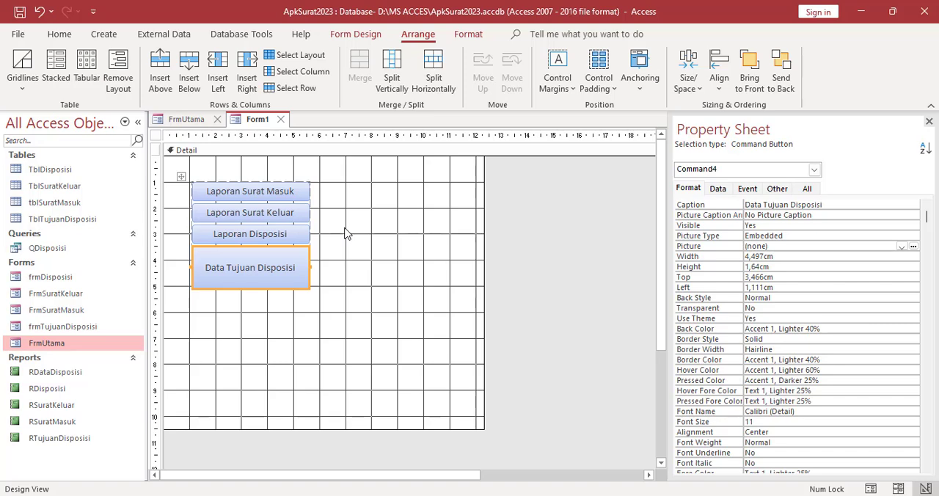
key("ctrl+z")
Widen the stacked report buttons to about 4.1 cm using the Laporan Surat Keluar button's edge
left_click(291, 214)
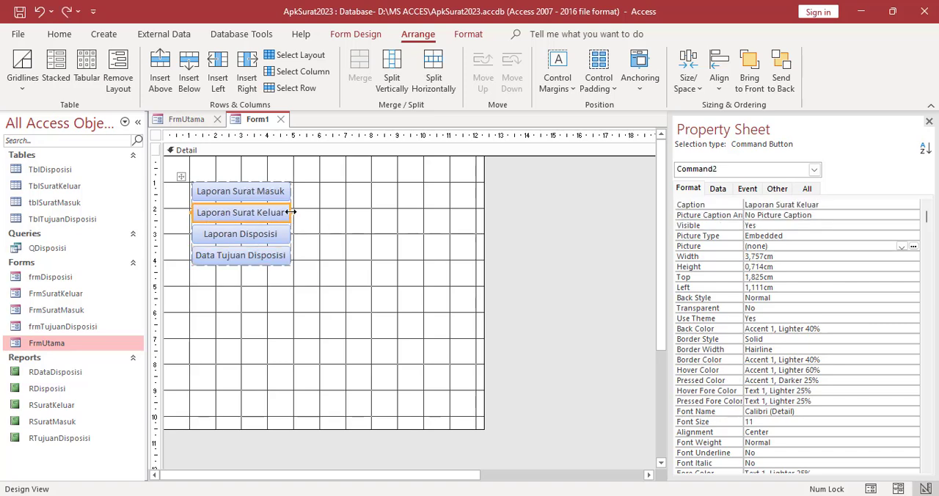
left_click_drag(291, 213, 297, 213)
left_click(308, 272)
Select all four report buttons and widen them to about 4.5 cm, making the Data Tujuan Disposisi button about 1.43 cm high
left_click(272, 189)
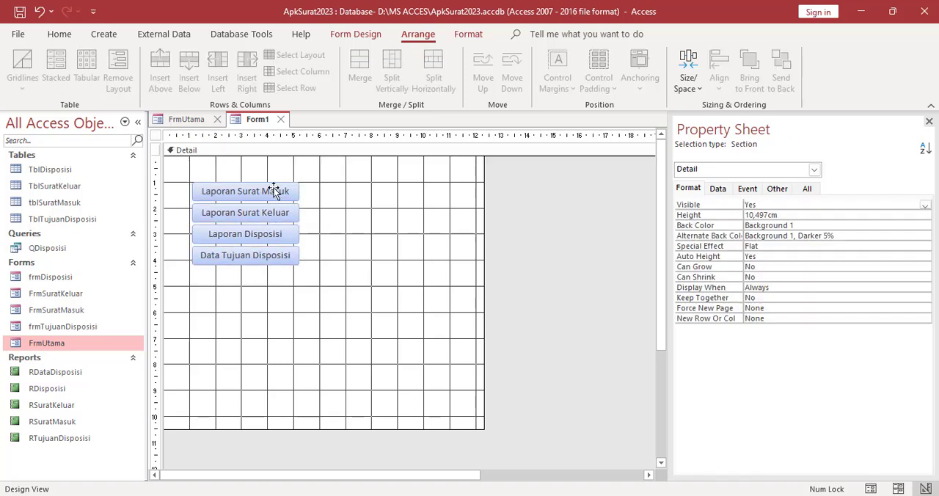
left_click(268, 212, "shift")
left_click(268, 236, "shift")
left_click(270, 263, "shift")
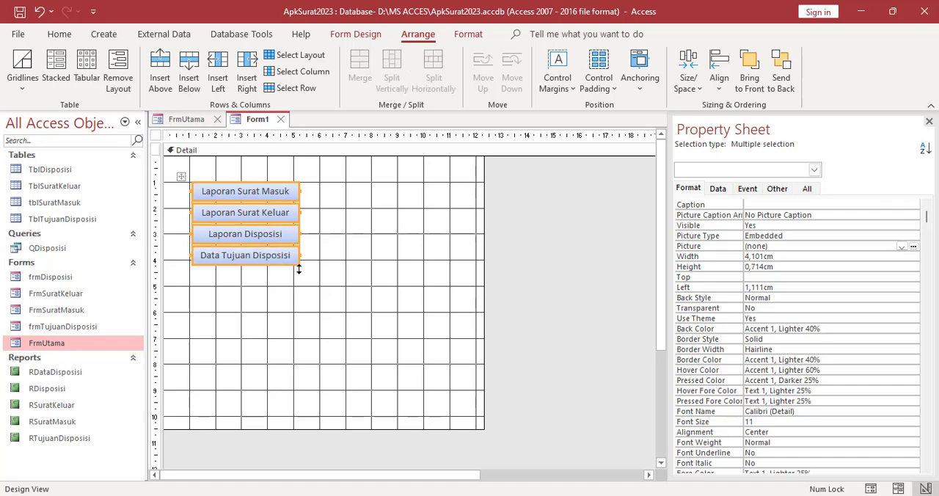
left_click_drag(297, 265, 308, 282)
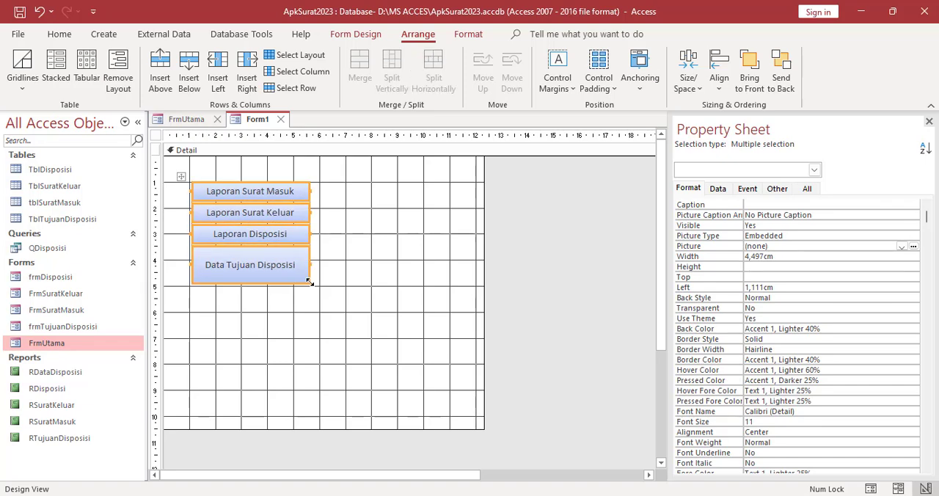
Enlarge the stacked report buttons individually, making the other three taller too and widening the stack to about the 6 cm ruler mark
left_click(331, 276)
left_click(259, 266)
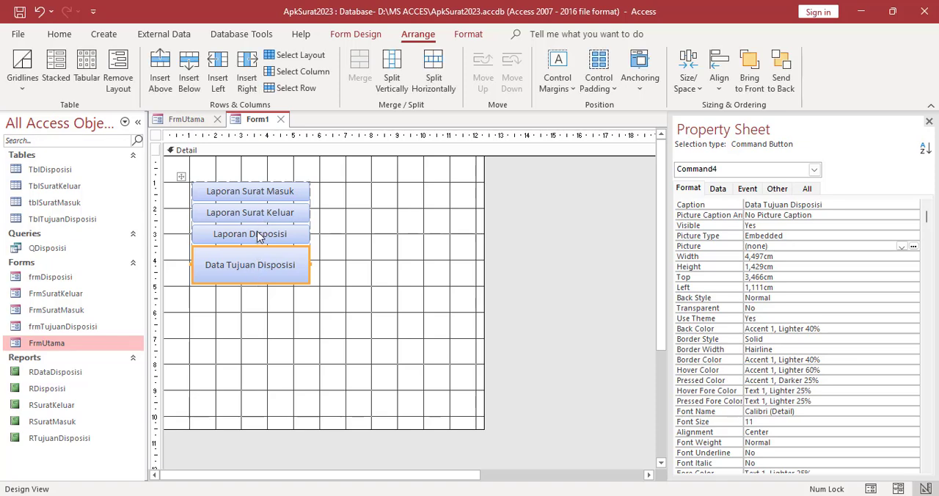
left_click(258, 247)
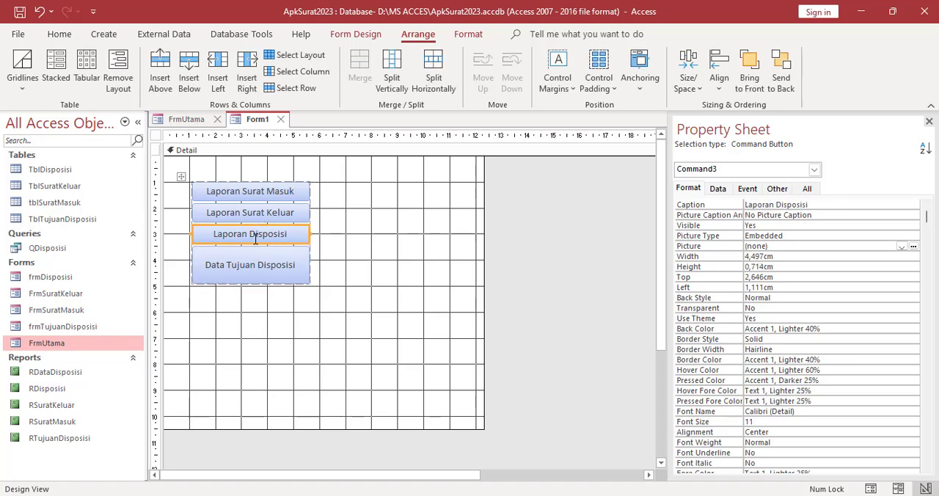
left_click(538, 293)
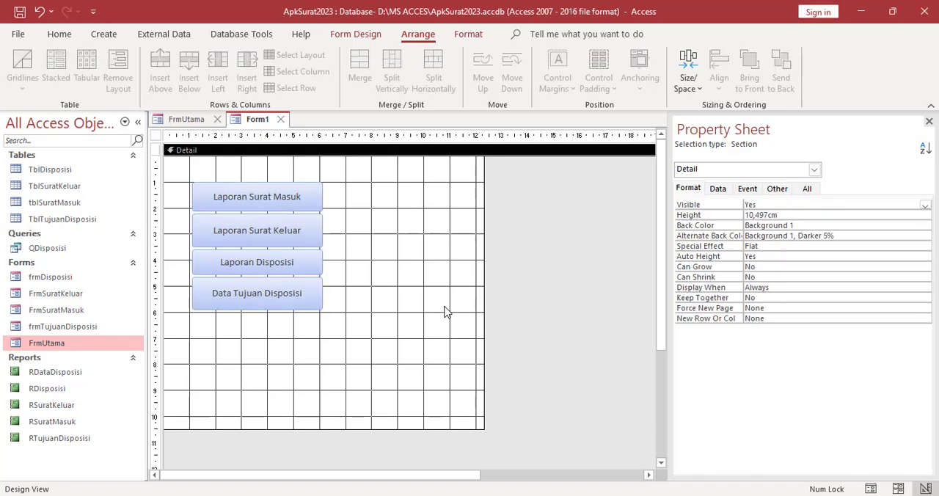
Set the form's Pop Up and Modal properties to Yes
left_click(814, 169)
left_click(696, 232)
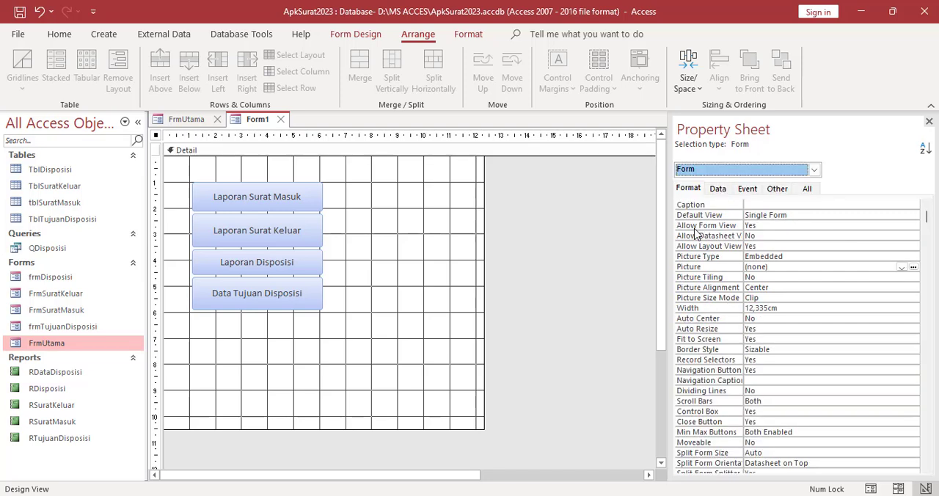
left_click(777, 189)
left_click(924, 206)
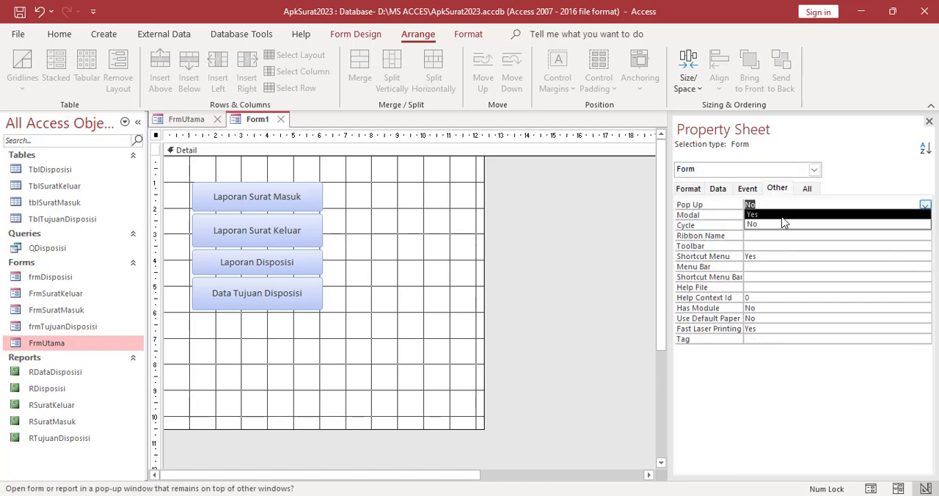
left_click(793, 214)
left_click(901, 212)
left_click(925, 216)
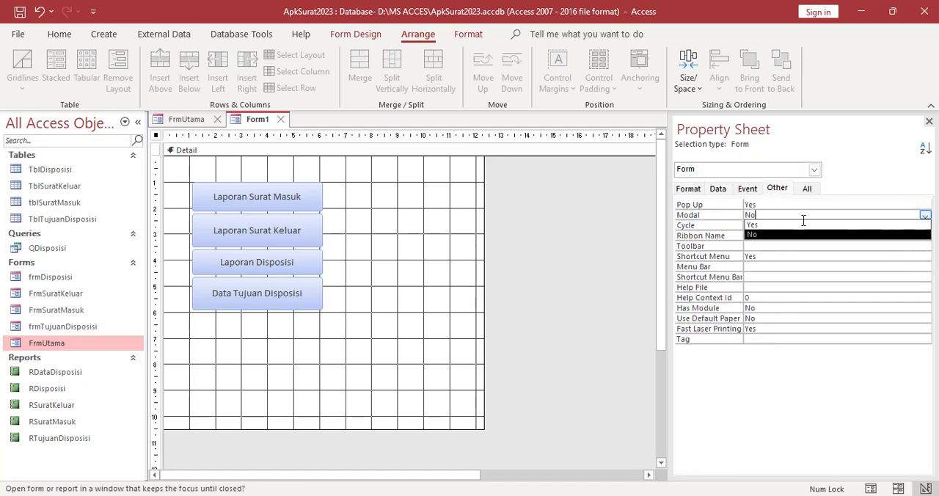
left_click(780, 225)
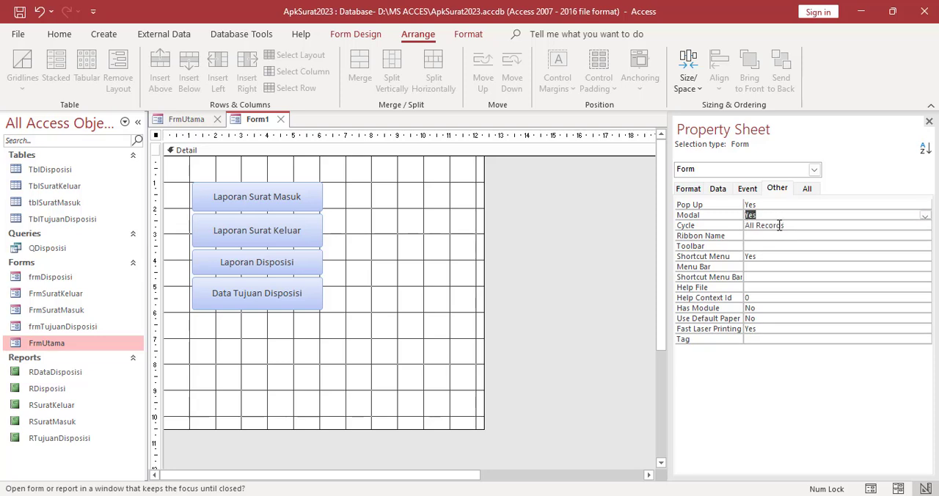
Shrink the form's design area around the report buttons to about 8.4 cm wide and 7.6 cm high
left_click(462, 304)
left_click_drag(478, 427, 374, 353)
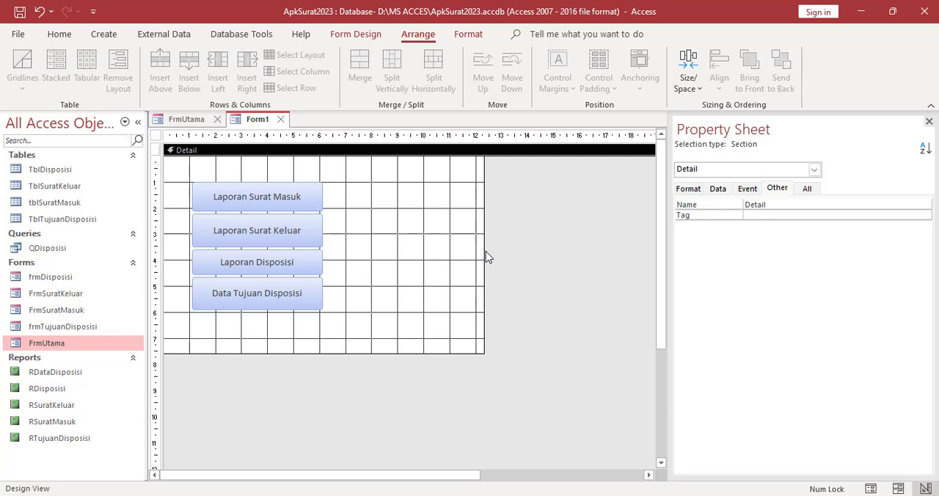
left_click_drag(485, 255, 380, 257)
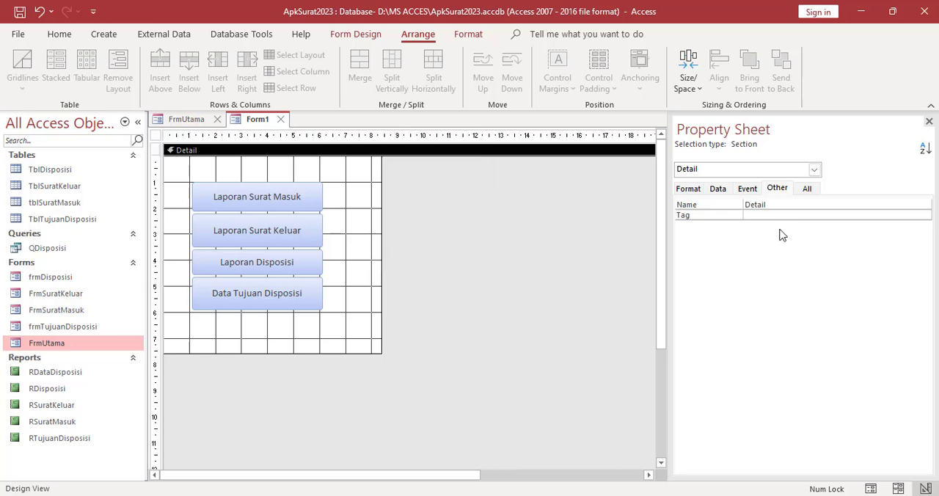
Set the form's Auto Center property to Yes
left_click(814, 169)
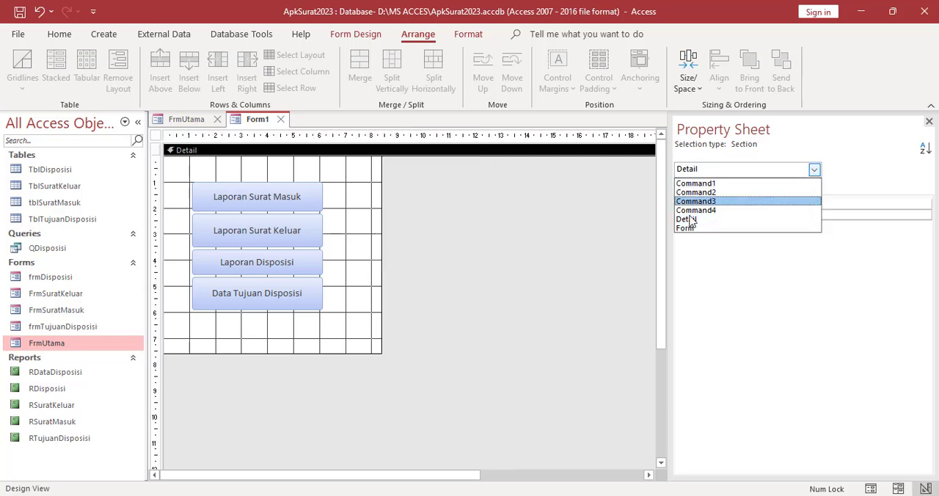
left_click(685, 228)
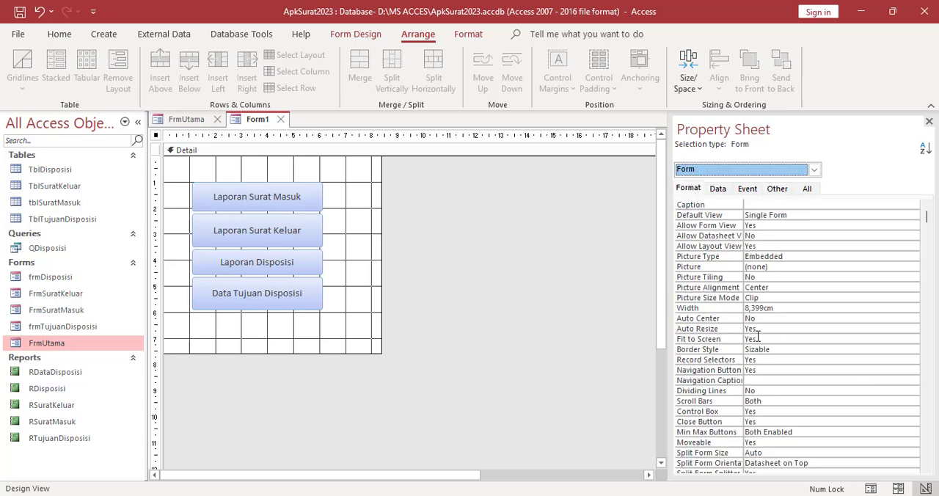
left_click(798, 319)
left_click(913, 319)
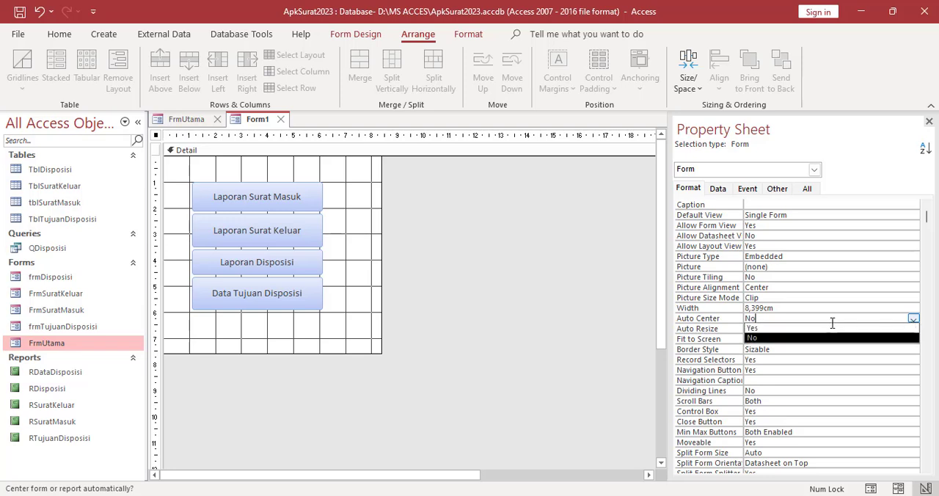
left_click(798, 328)
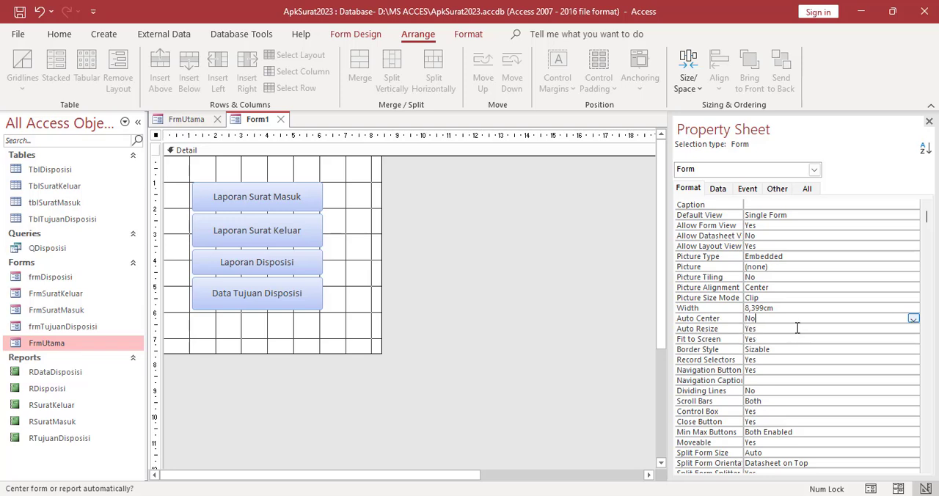
left_click(375, 284)
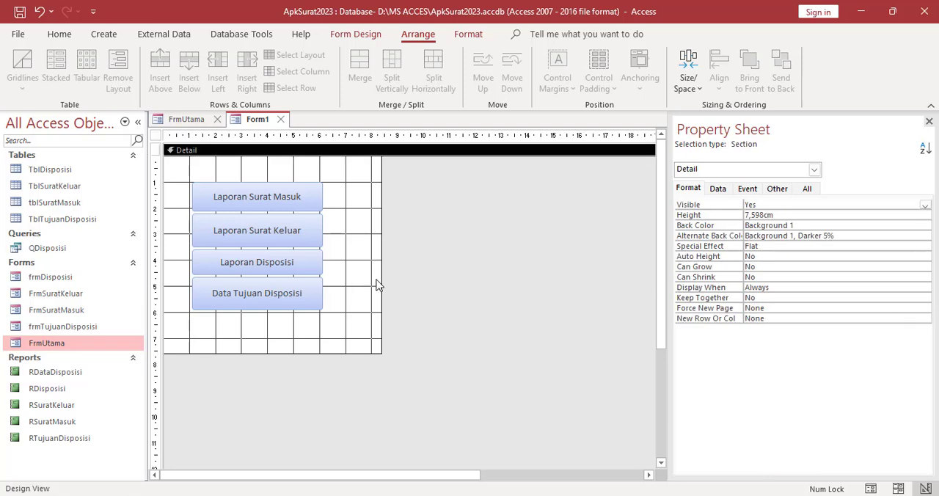
Turn off the form's record selectors and navigation buttons by setting both properties to No
left_click(815, 170)
left_click(763, 232)
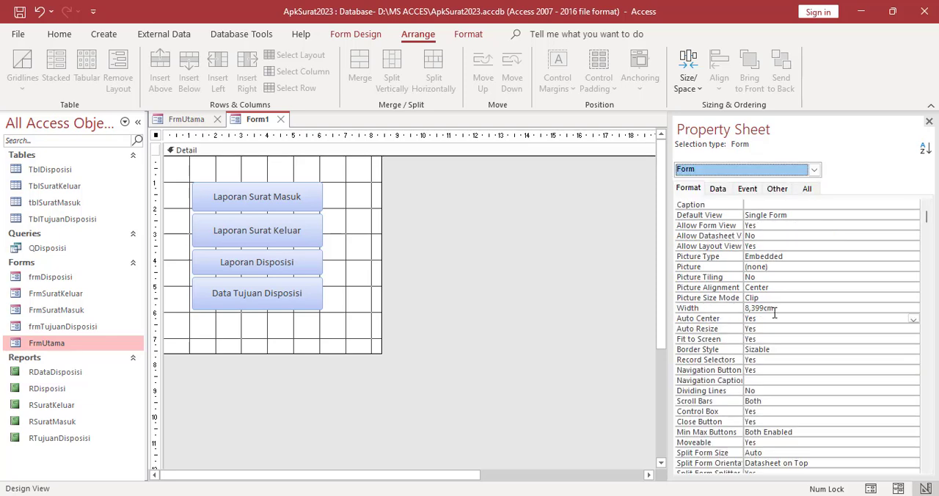
scroll(785, 363, "down", 2)
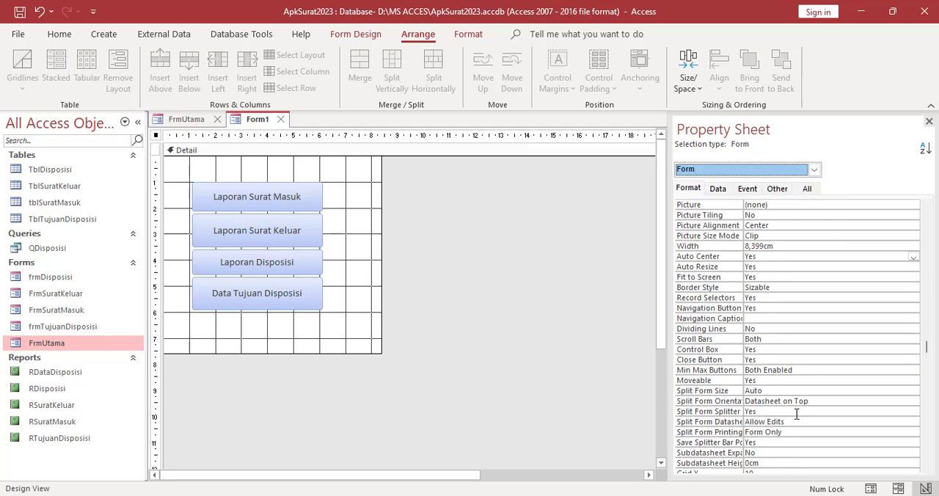
left_click(760, 298)
left_click(913, 297)
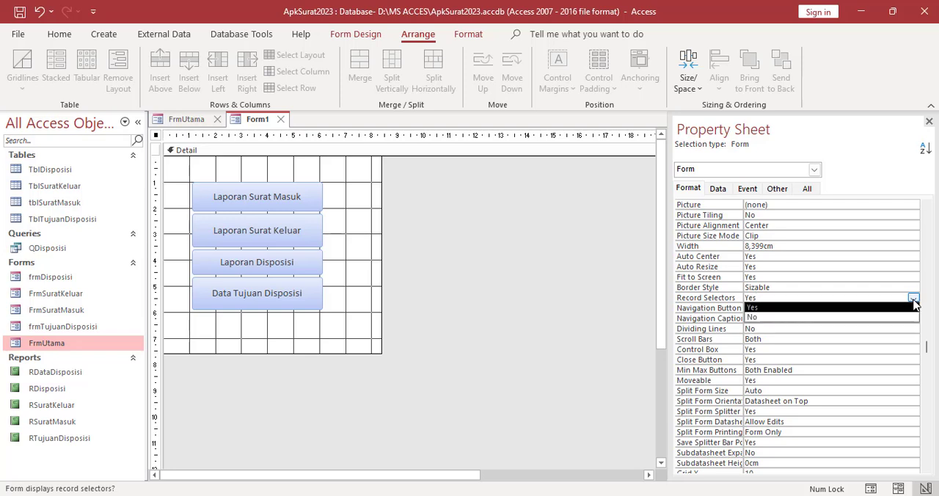
left_click(772, 319)
left_click(776, 308)
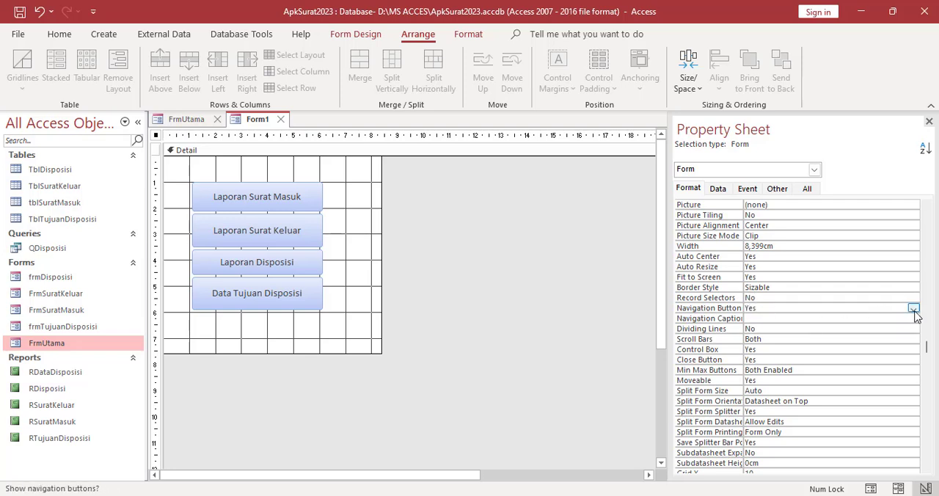
left_click(914, 311)
left_click(790, 328)
Set the form's Border Style property to Dialog
left_click(712, 289)
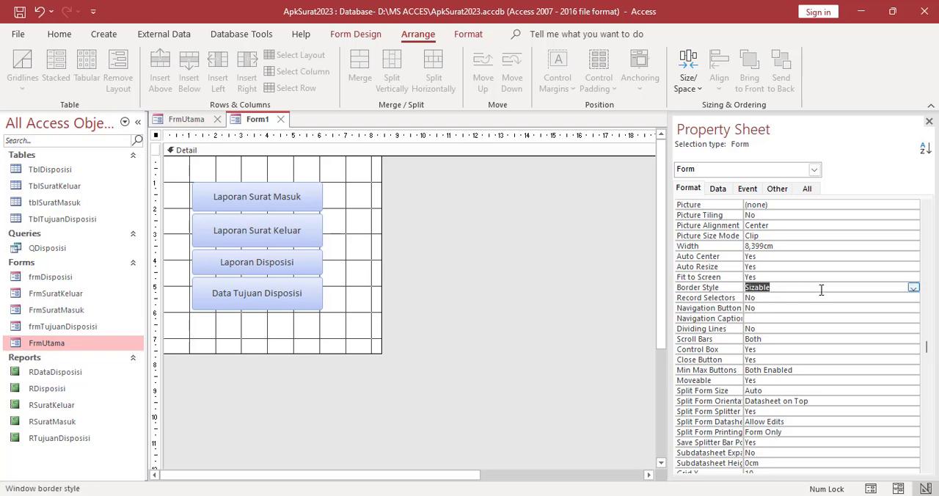
left_click(913, 289)
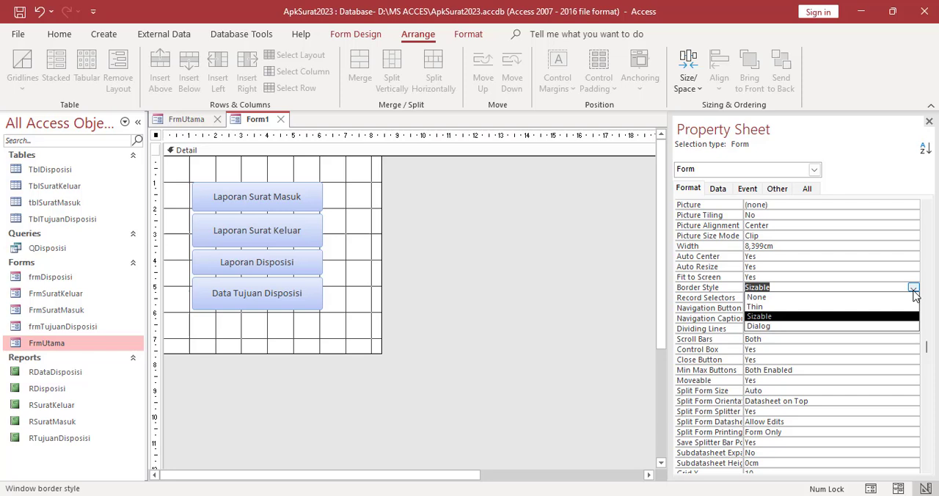
left_click(774, 326)
left_click(350, 310)
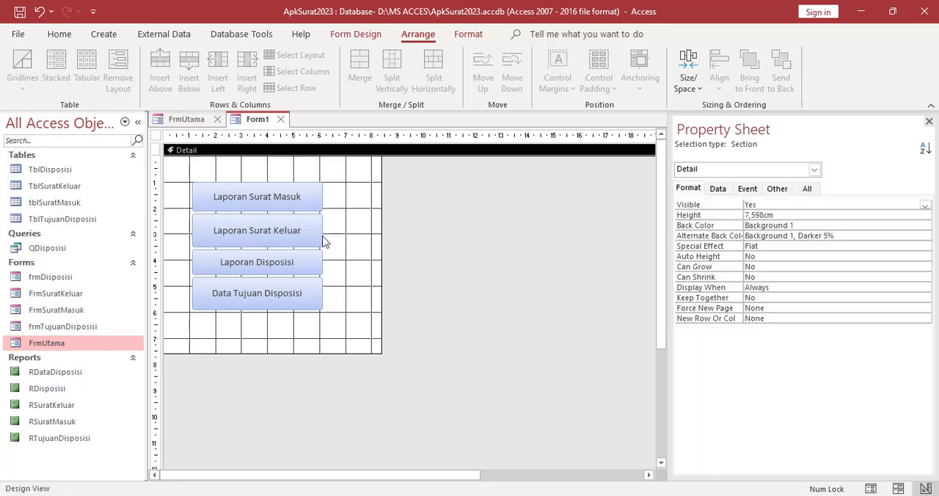
Save the report menu form under the name frmCetak
right_click(262, 124)
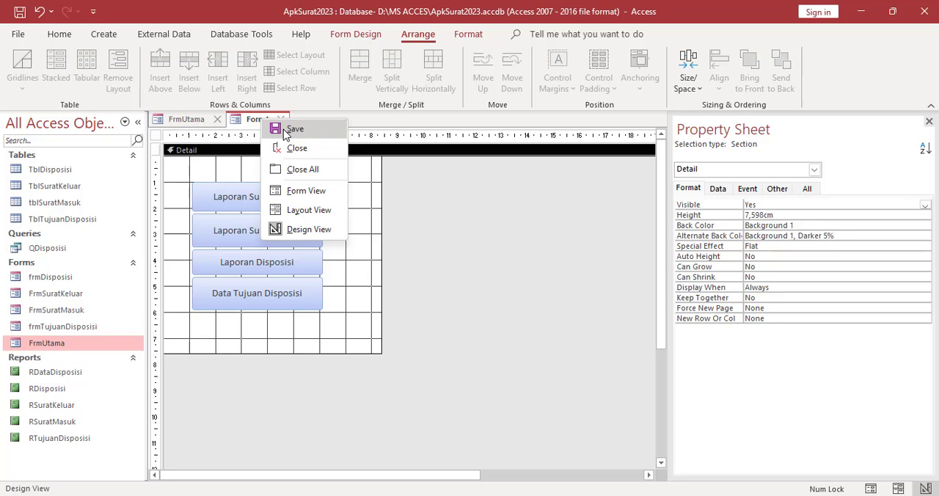
left_click(289, 129)
left_click(421, 179)
left_click_drag(422, 179, 384, 180)
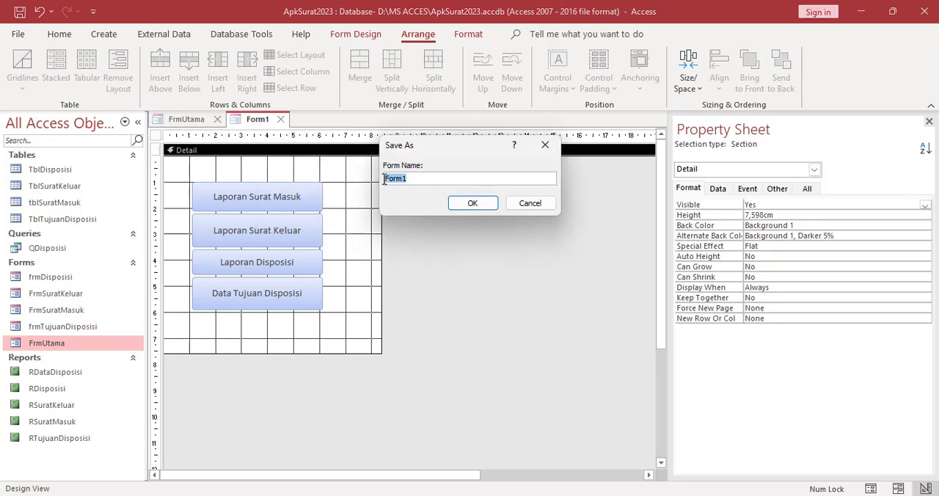
type("frmCetak")
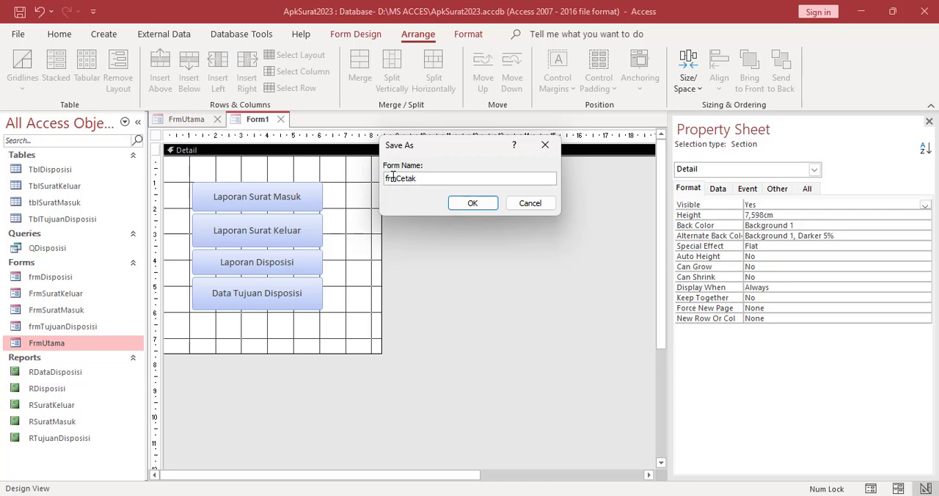
left_click(474, 204)
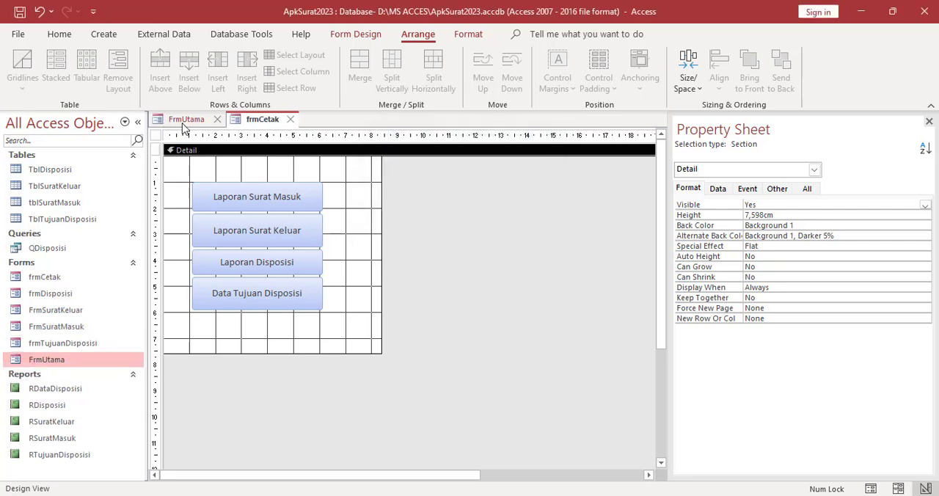
Close FrmUtama with its design changes saved and reopen it in Design View
left_click(213, 120)
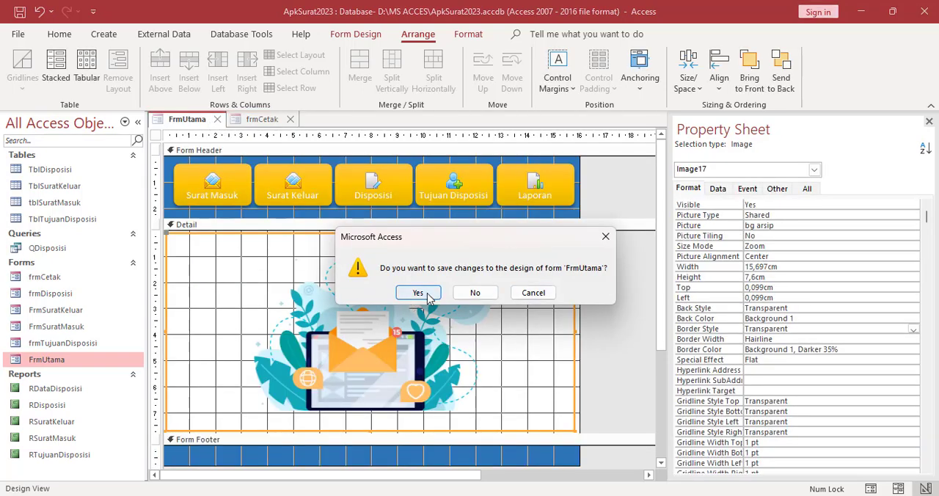
left_click(417, 293)
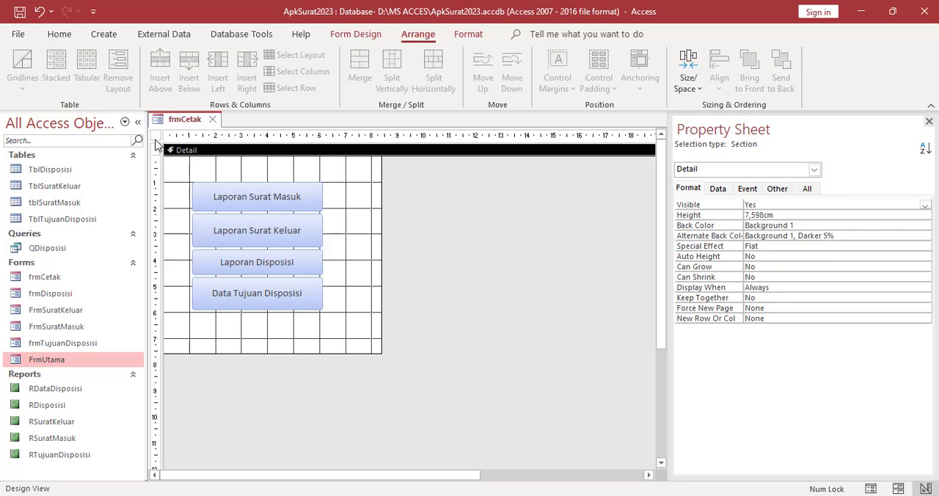
right_click(65, 359)
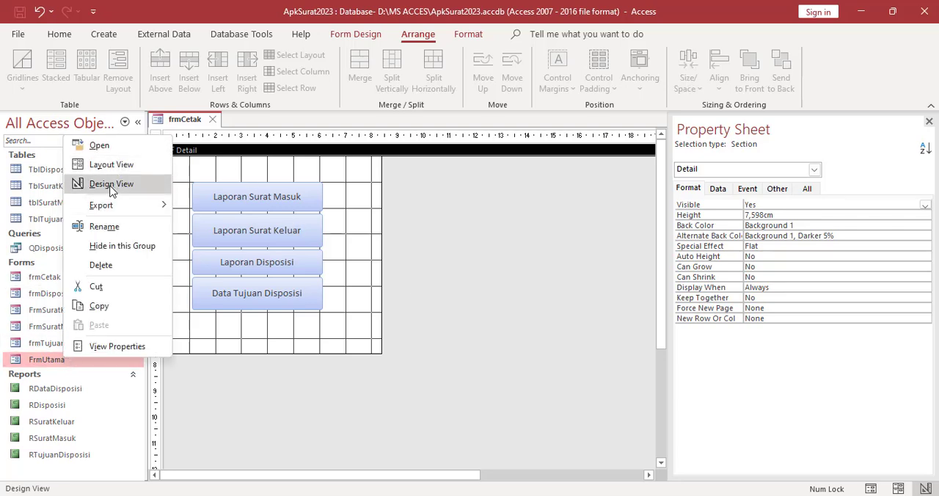
left_click(111, 184)
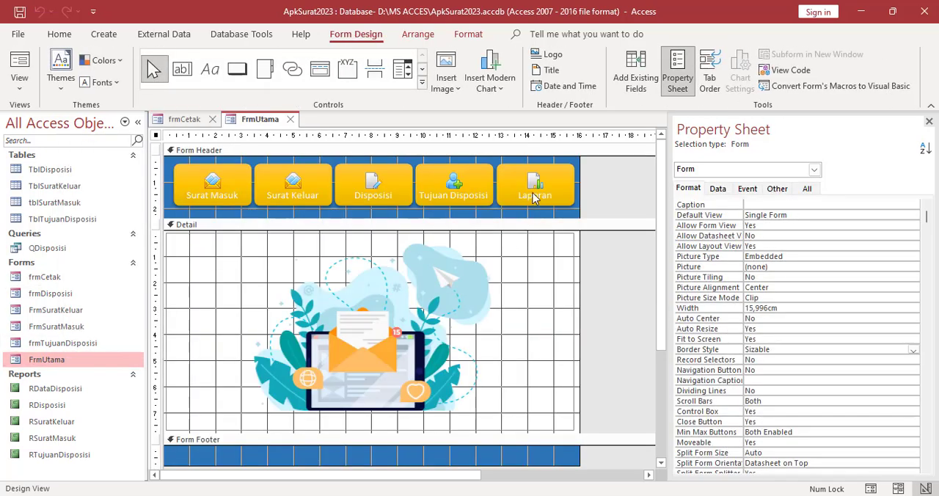
Edit the Laporan button's OpenForm macro to open frmCetak, then save and close the macro
left_click(533, 198)
right_click(528, 187)
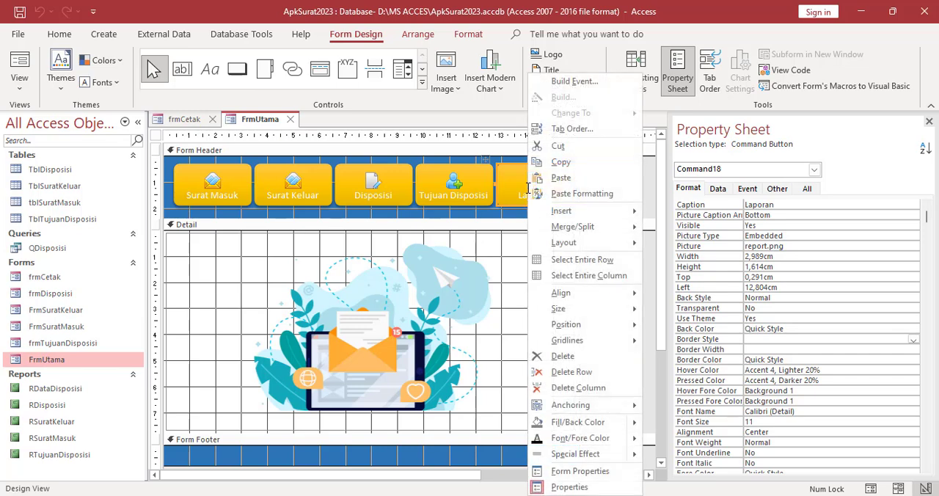
left_click(563, 86)
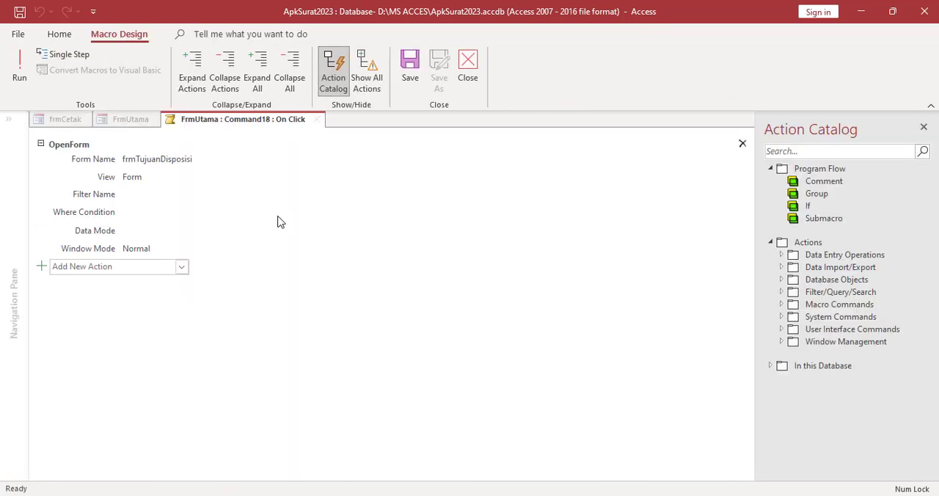
left_click(160, 160)
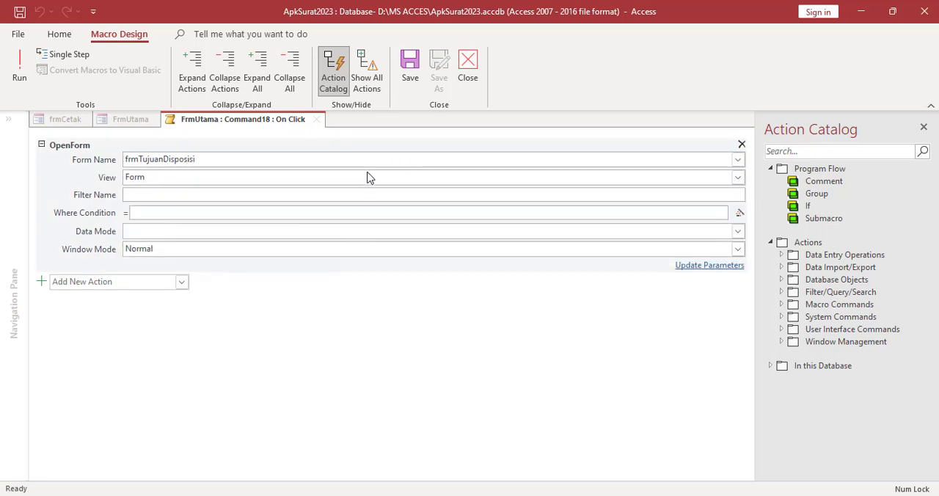
left_click(738, 160)
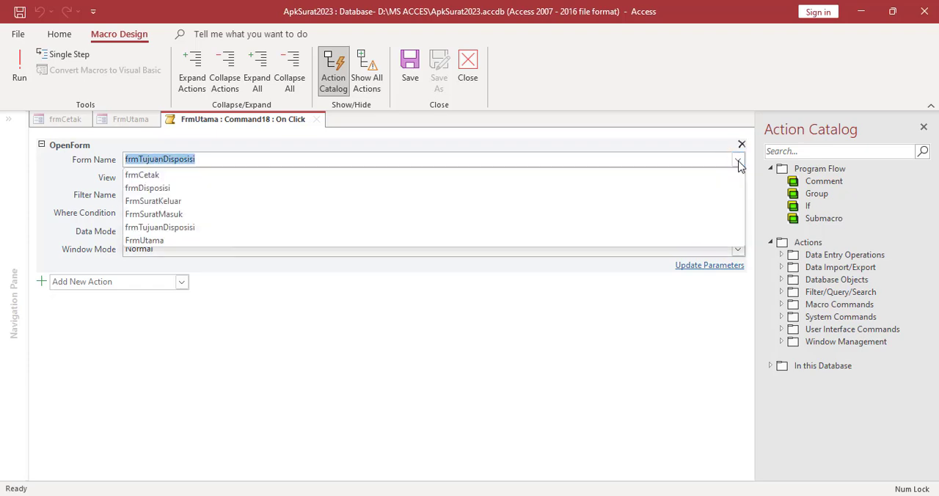
left_click(443, 174)
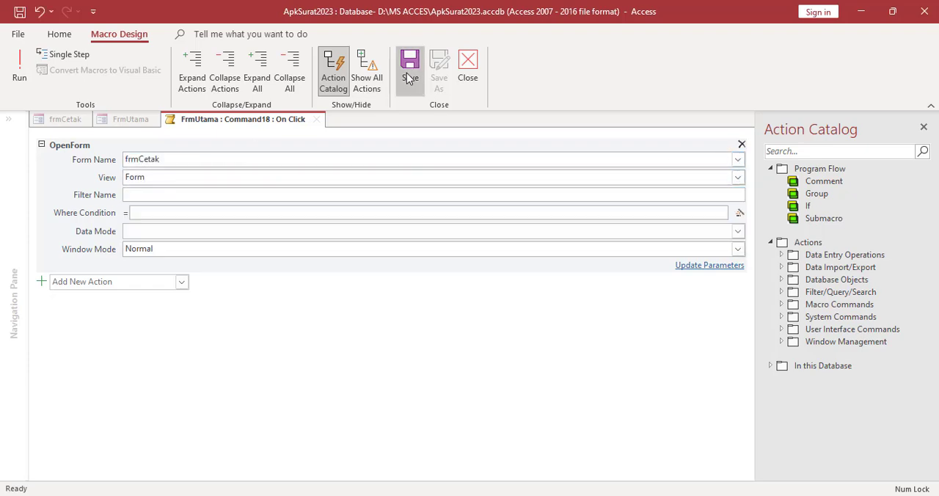
left_click(469, 74)
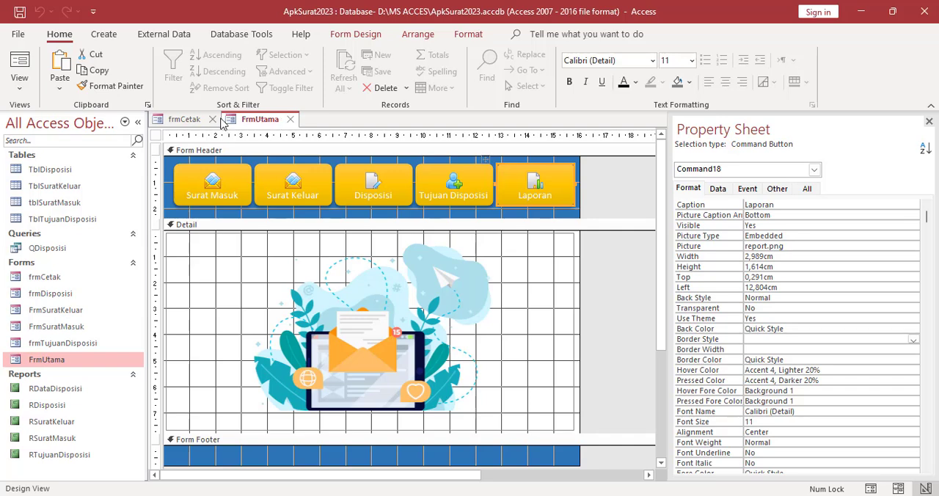
Close the frmCetak form and switch FrmUtama to Form View
left_click(213, 119)
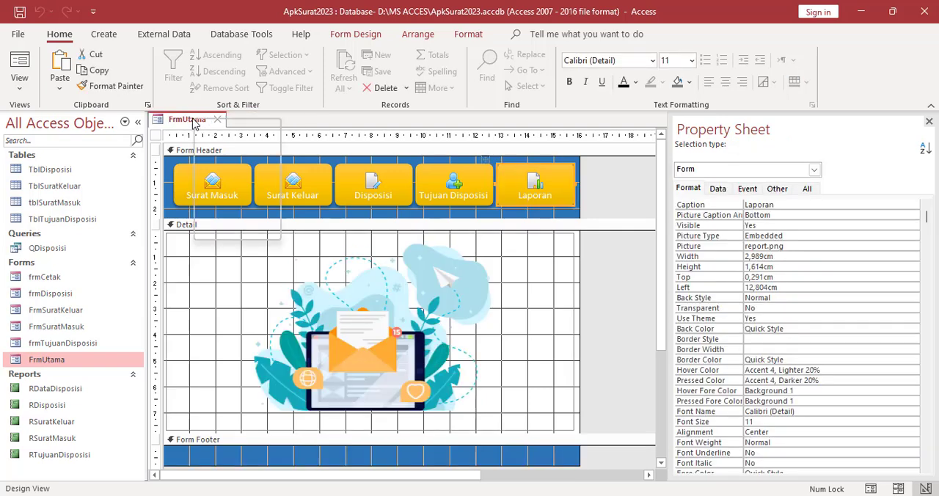
right_click(204, 122)
left_click(205, 123)
right_click(196, 117)
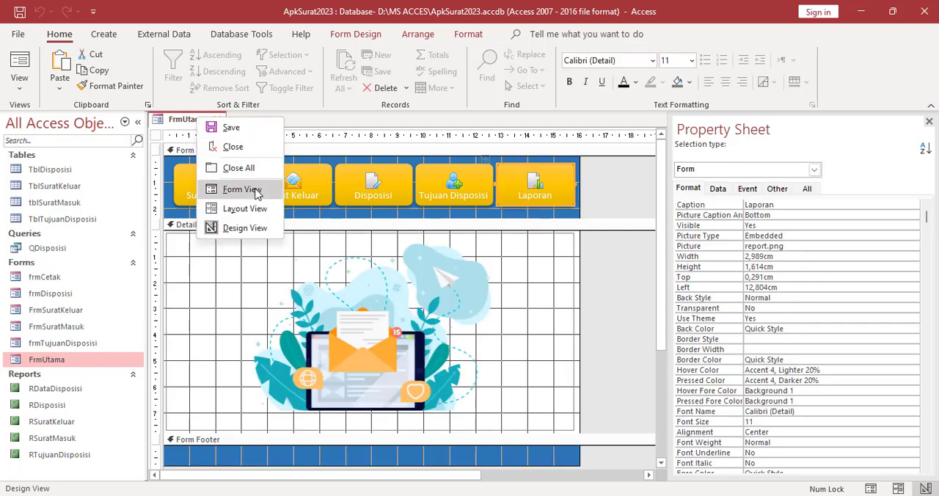
left_click(256, 190)
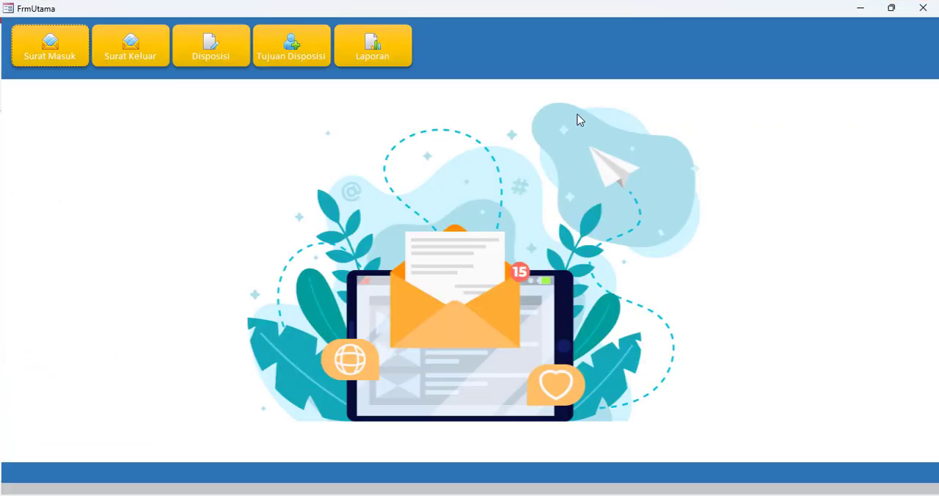
Test the Laporan button by opening the report menu and launching the Laporan Surat Masuk report from it
left_click(390, 60)
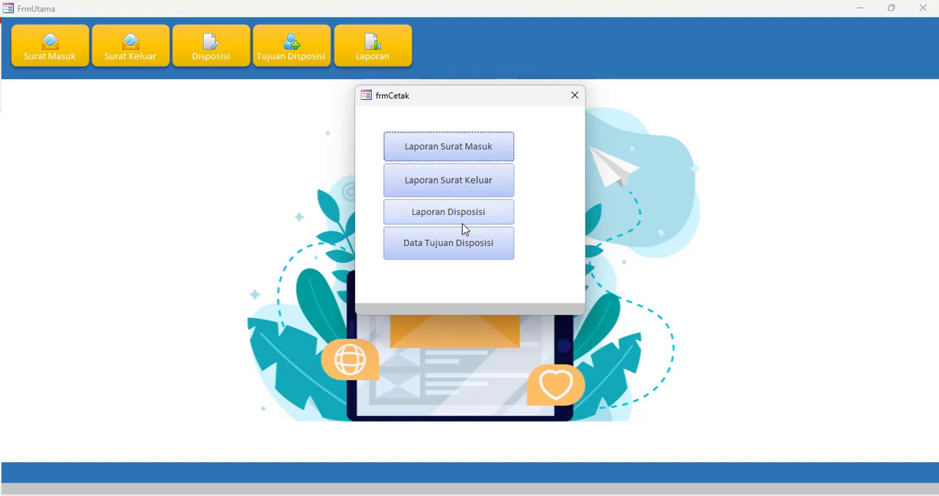
left_click(457, 154)
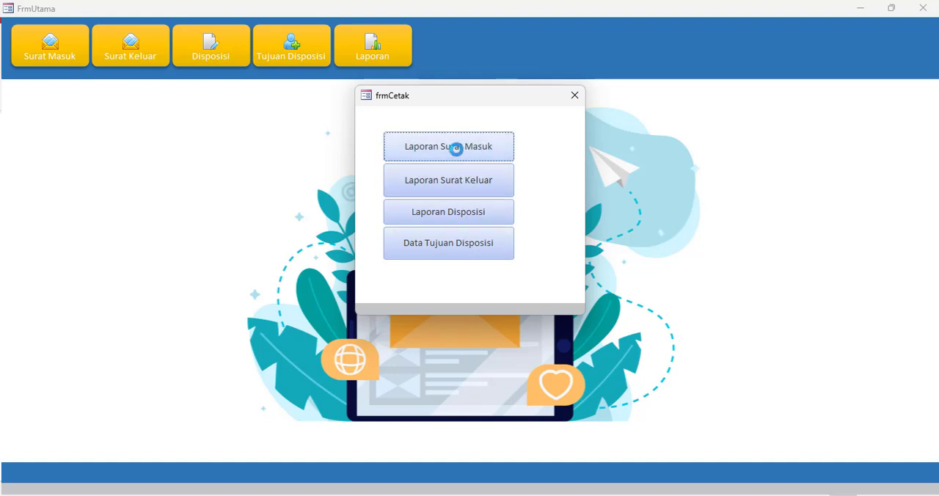
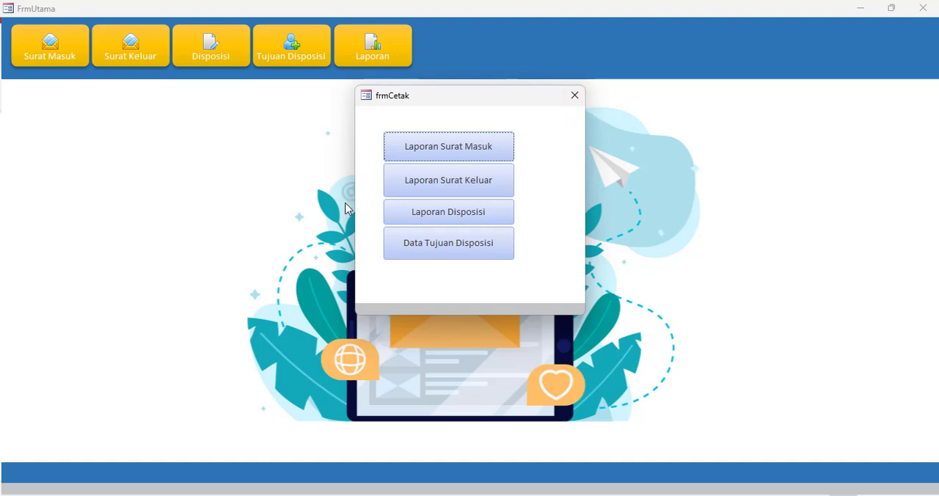
Close the frmCetak report menu, the FrmUtama form and the open RSuratMasuk report
left_click(572, 97)
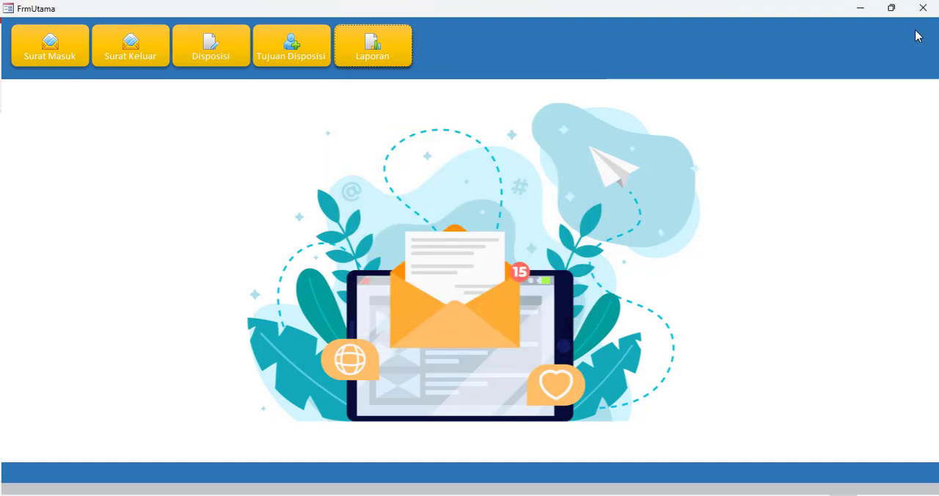
left_click(919, 13)
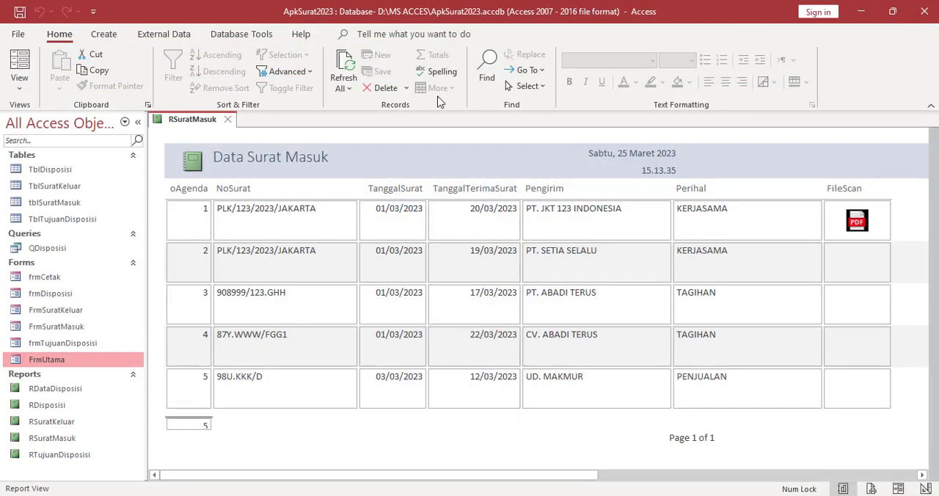
left_click(228, 120)
Open the RDataDisposisi report in Design View and set its Pop Up and Modal properties to Yes
left_click(50, 391)
right_click(50, 391)
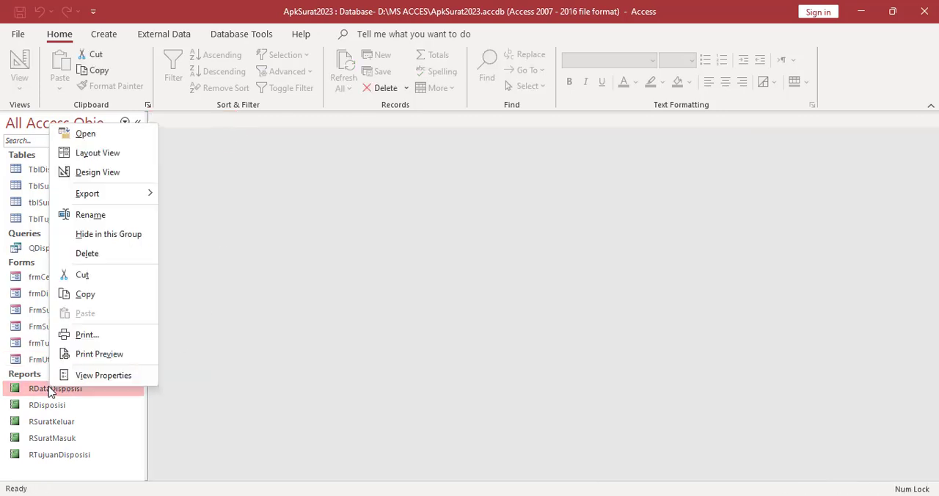
left_click(91, 173)
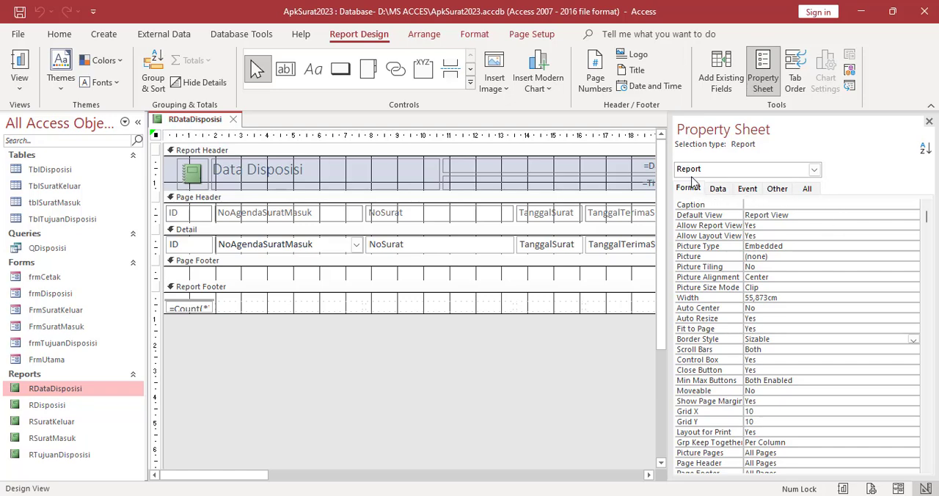
left_click(778, 192)
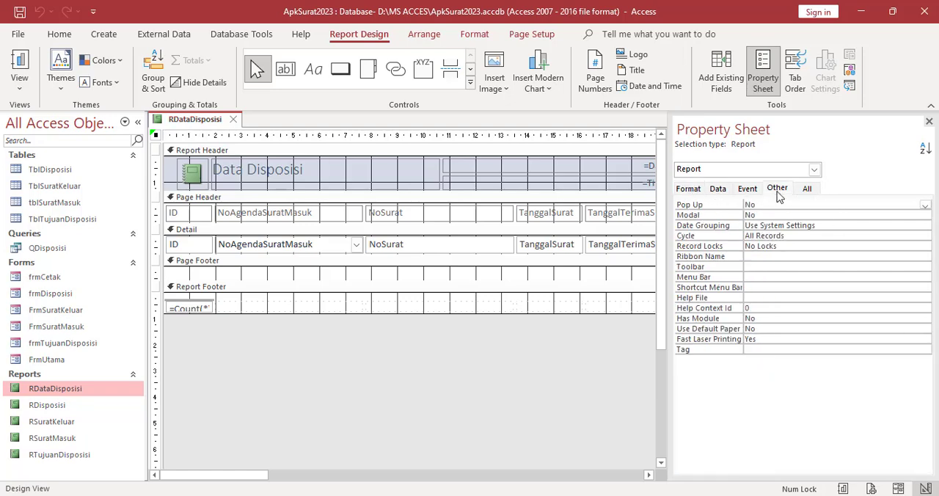
left_click(925, 206)
left_click(774, 214)
left_click(779, 214)
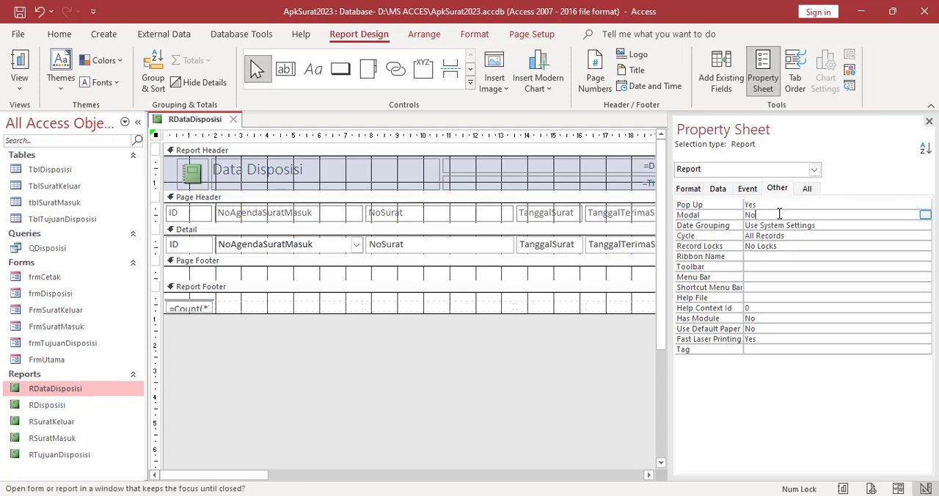
left_click(926, 216)
left_click(767, 225)
Build an On Load macro for the RDataDisposisi report with the MaximizeWindow action, then save and close the macro
left_click(747, 190)
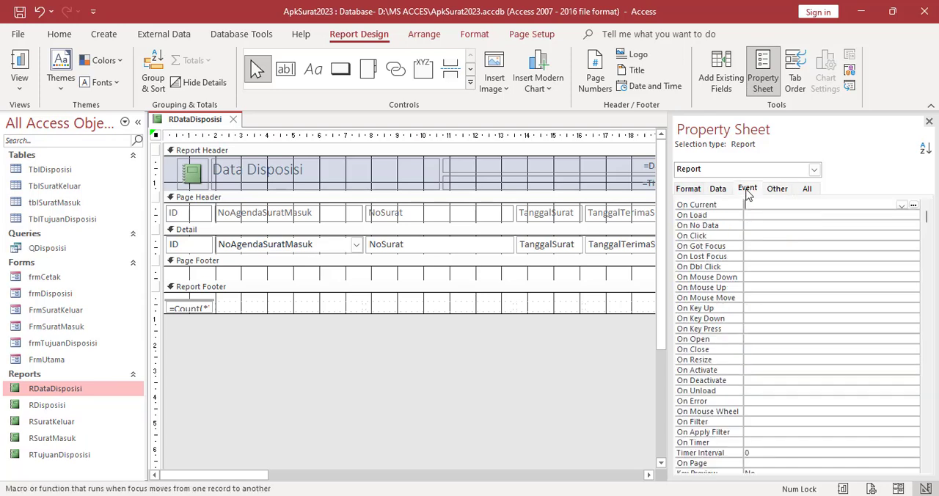
left_click(755, 216)
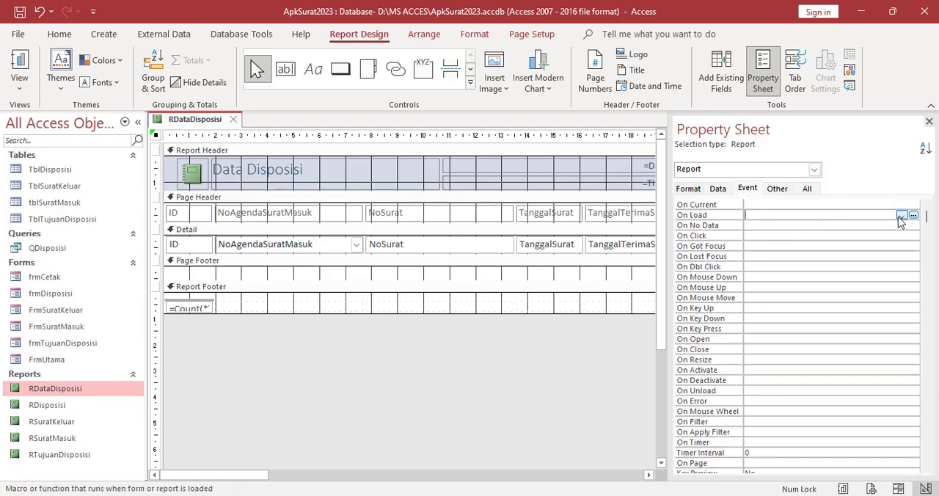
left_click(913, 215)
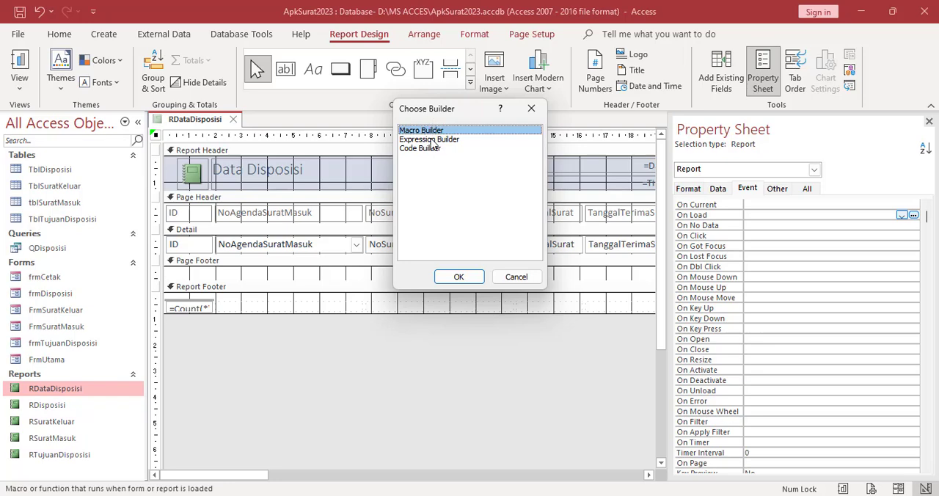
left_click(458, 277)
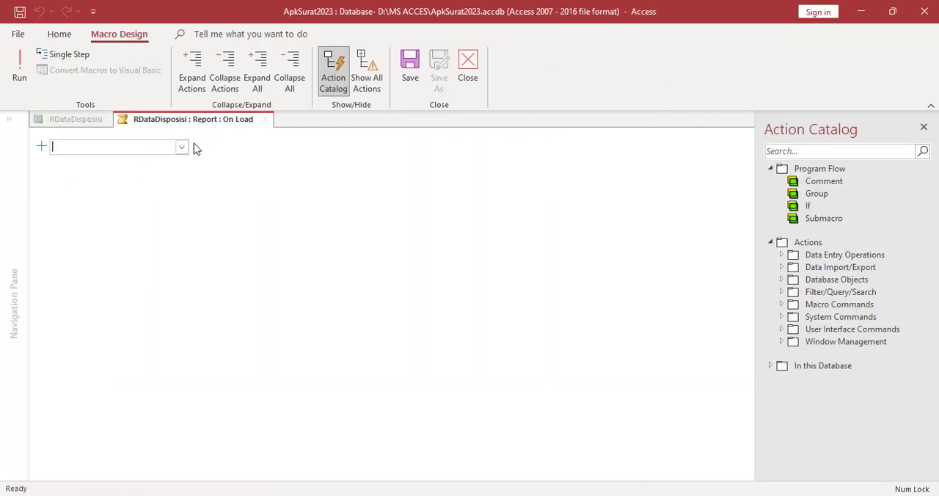
type("Max")
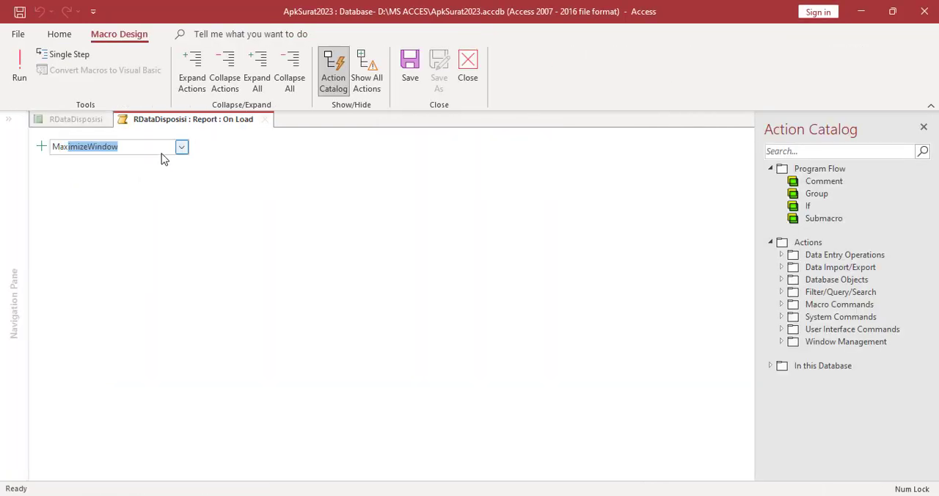
key("Return")
left_click(416, 66)
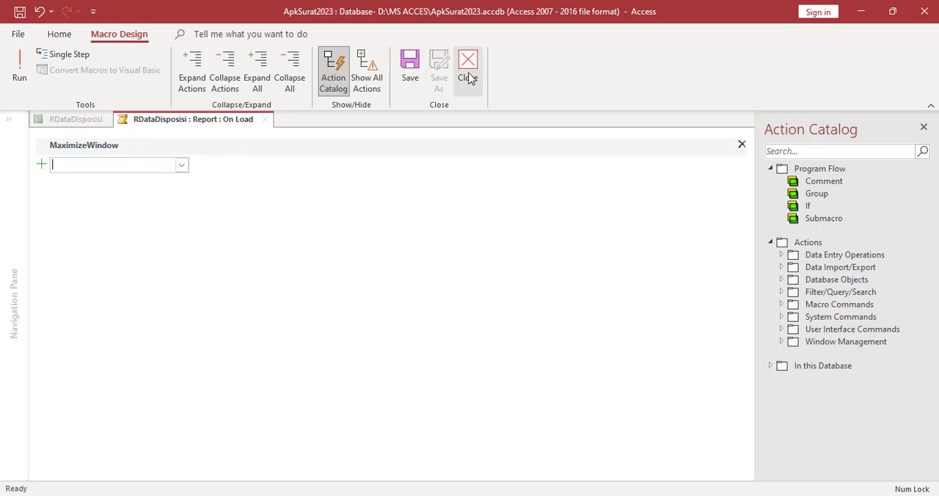
left_click(467, 76)
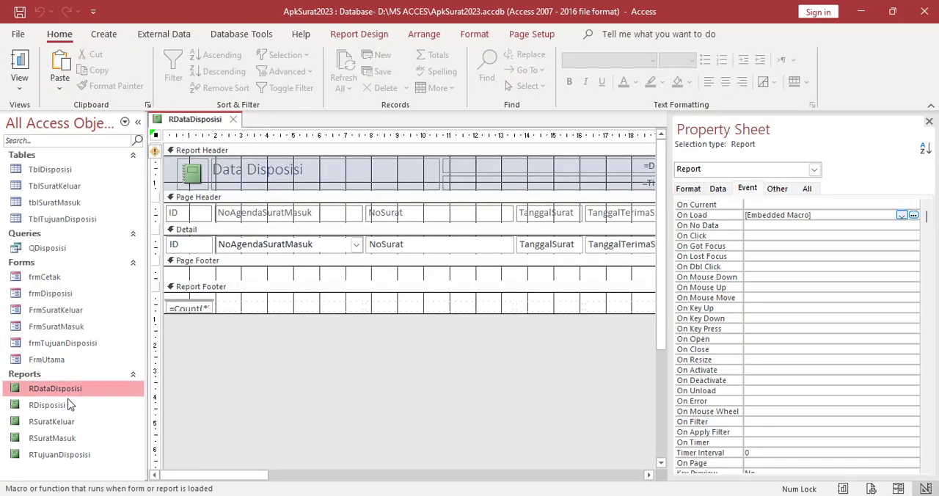
Open the RSuratKeluar report in Design View and set its Pop Up and Modal properties to Yes
left_click(60, 425)
right_click(60, 428)
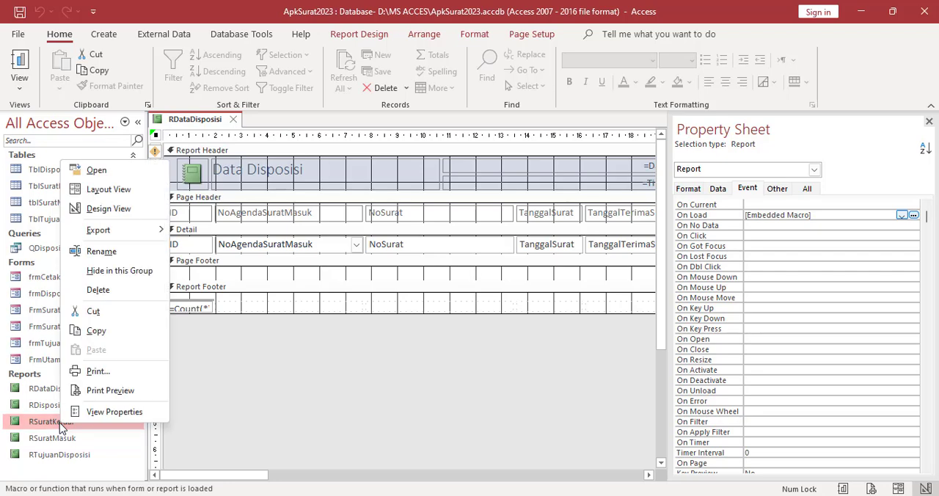
left_click(105, 209)
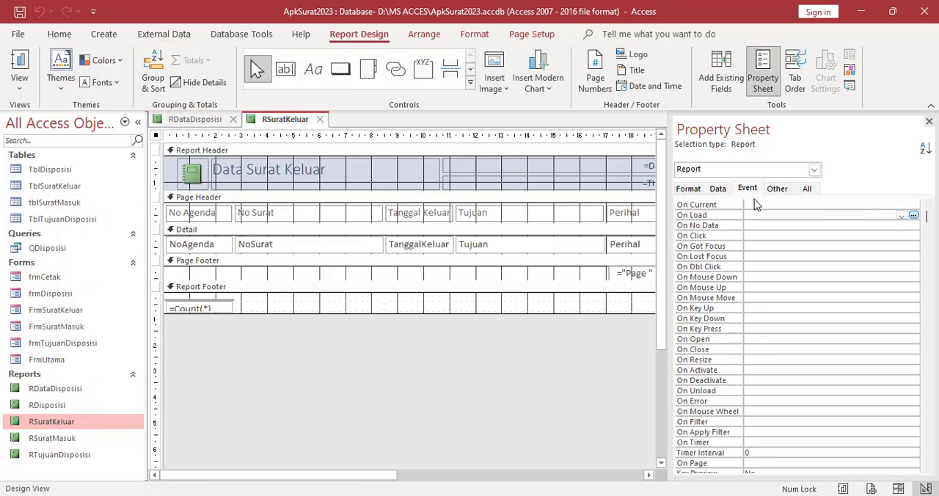
left_click(777, 189)
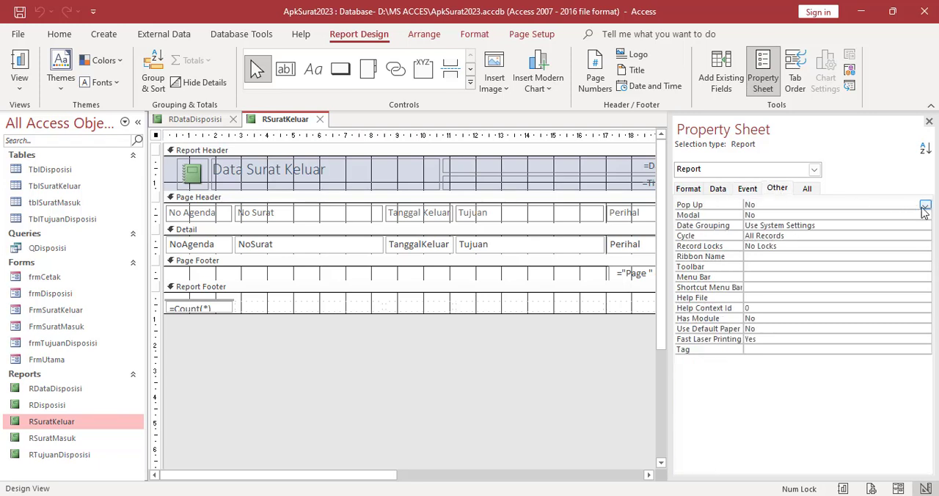
left_click(925, 205)
left_click(766, 214)
left_click(923, 216)
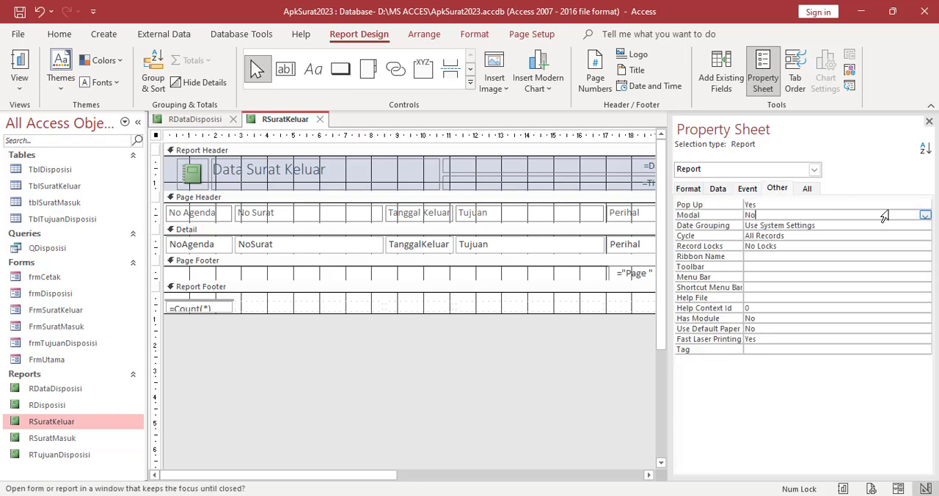
left_click(924, 215)
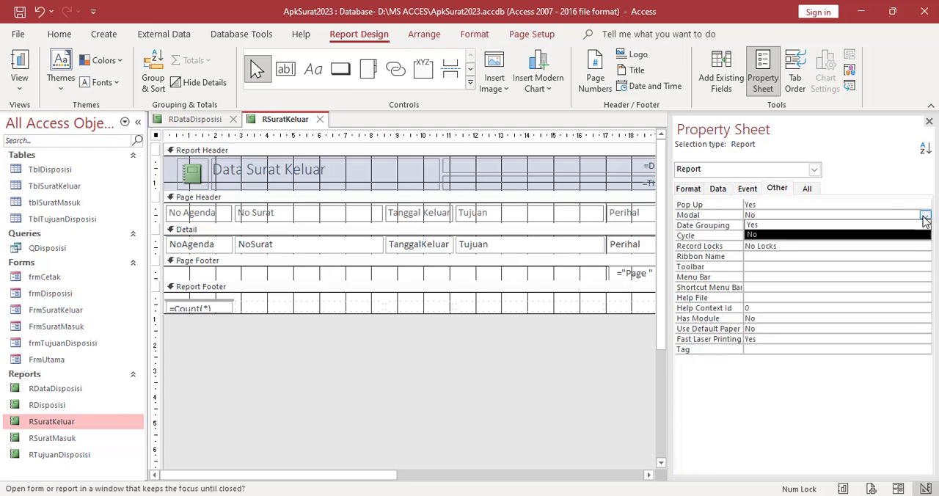
left_click(776, 224)
Build an On Load macro for the RSuratKeluar report with the MaximizeWindow action, then save and close the macro
left_click(749, 190)
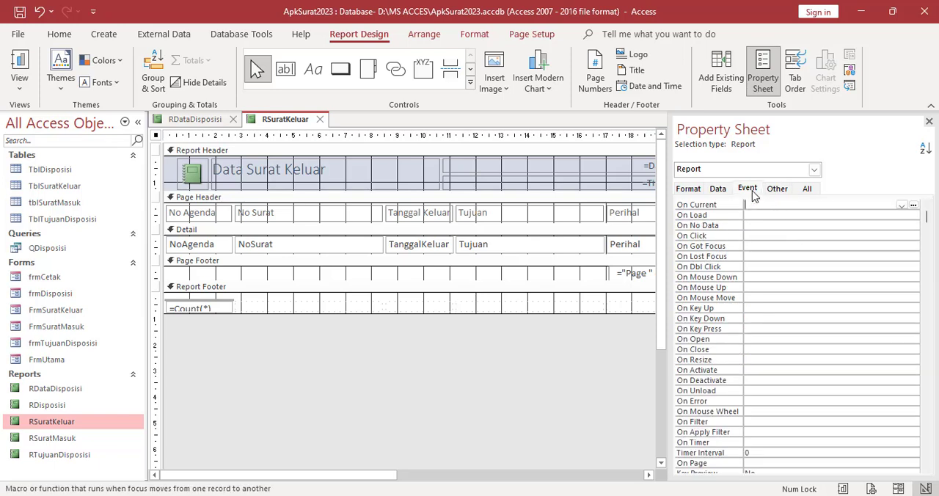
left_click(748, 216)
left_click(914, 215)
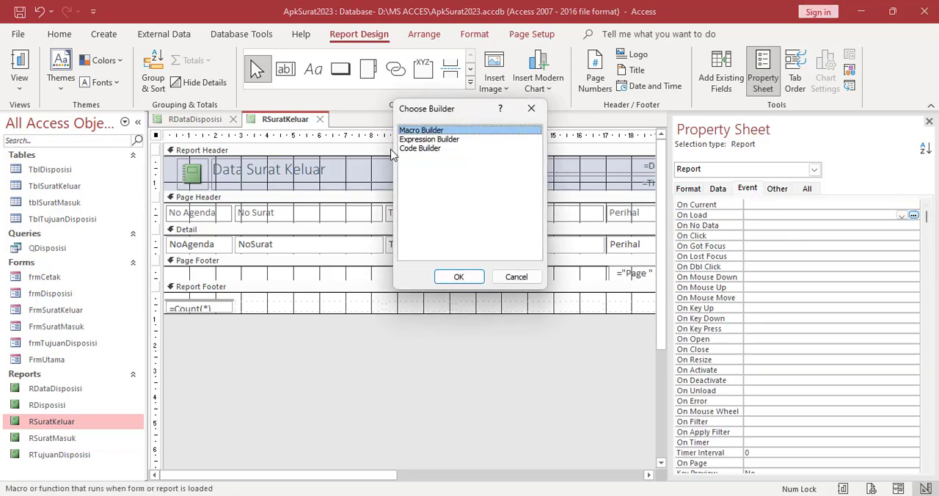
left_click(458, 277)
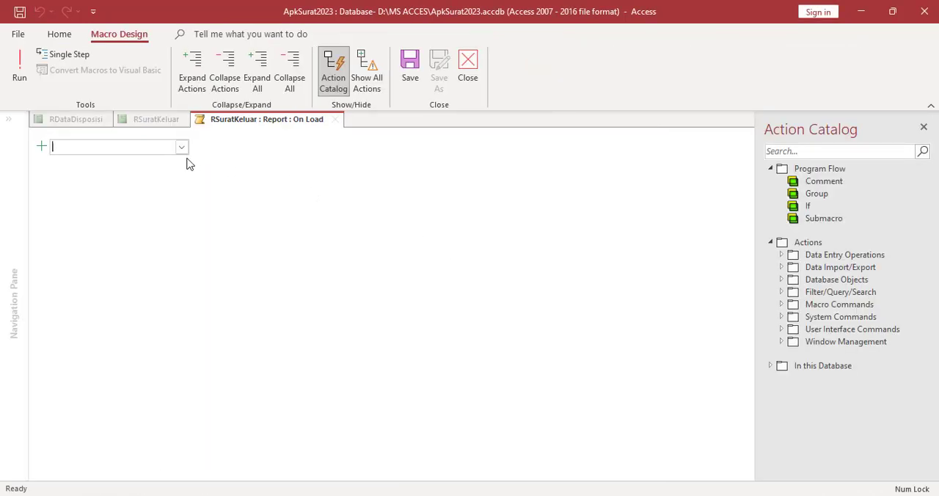
type("MaximizeWindow")
key("Return")
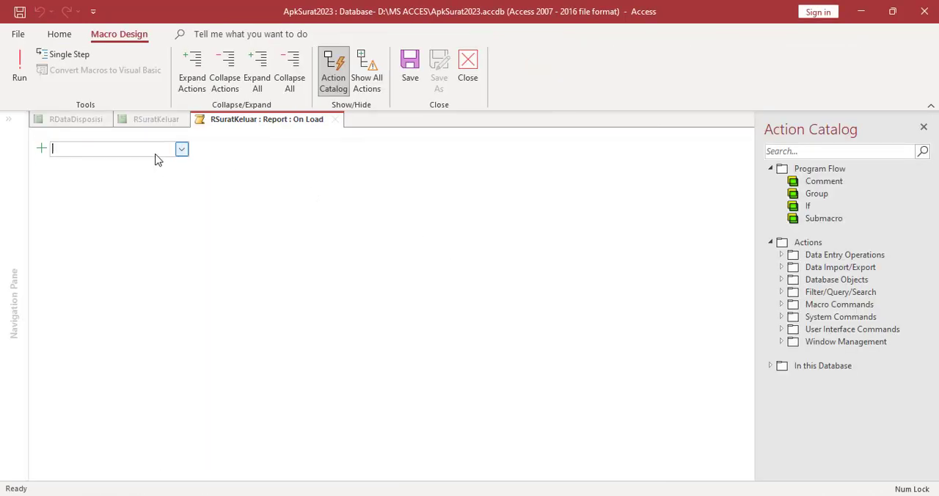
left_click(413, 77)
left_click(473, 73)
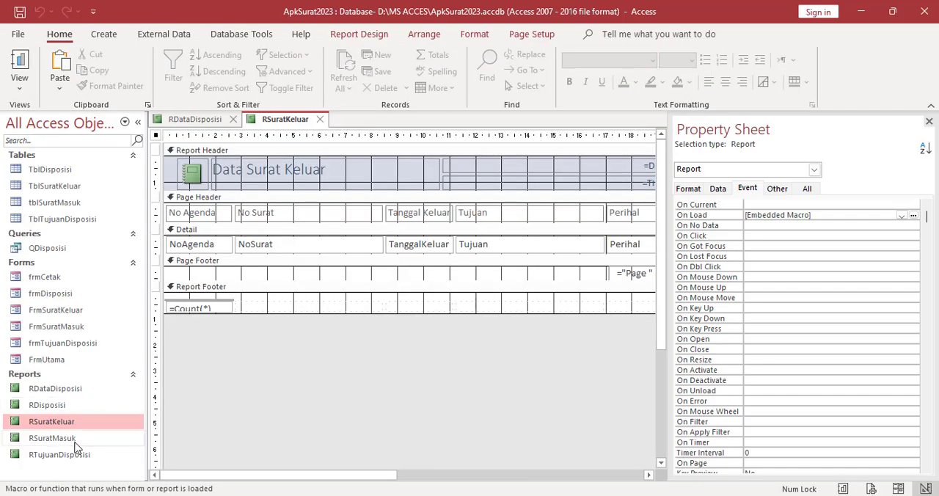
Open the RSuratMasuk report in Design View and set its Pop Up and Modal properties to Yes
right_click(75, 440)
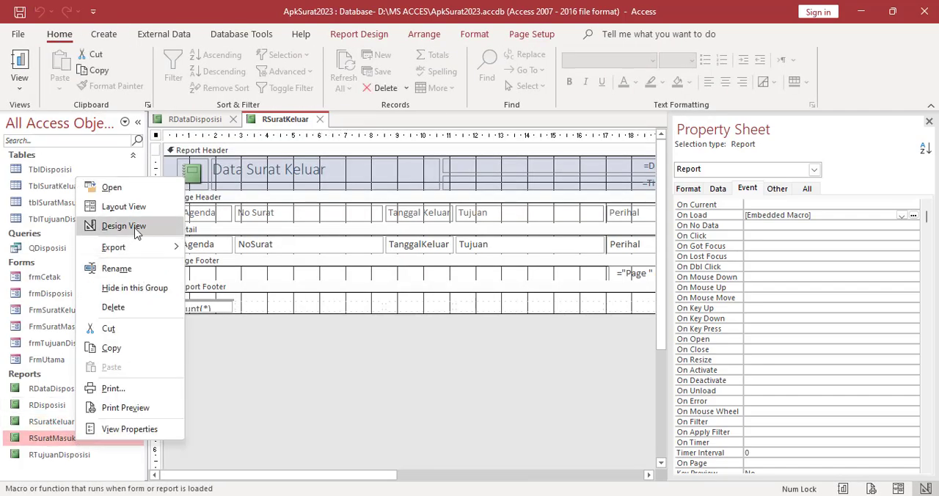
left_click(133, 229)
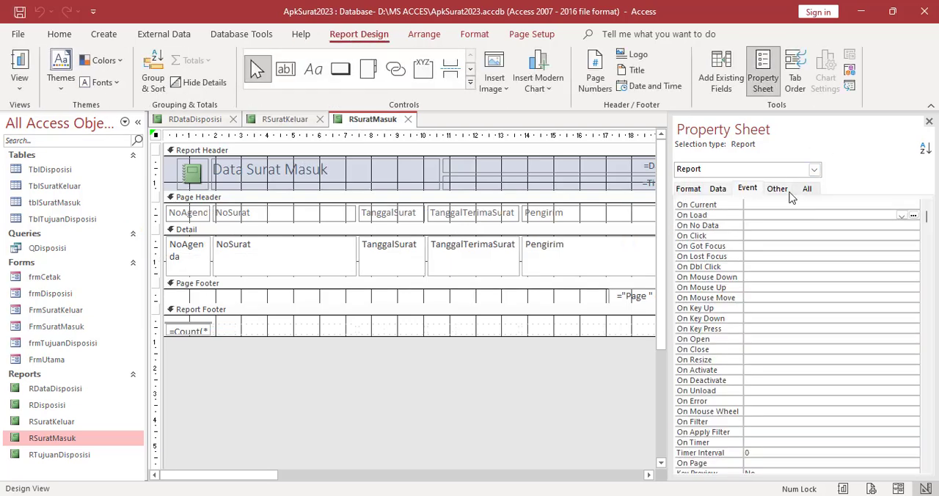
left_click(779, 189)
left_click(925, 205)
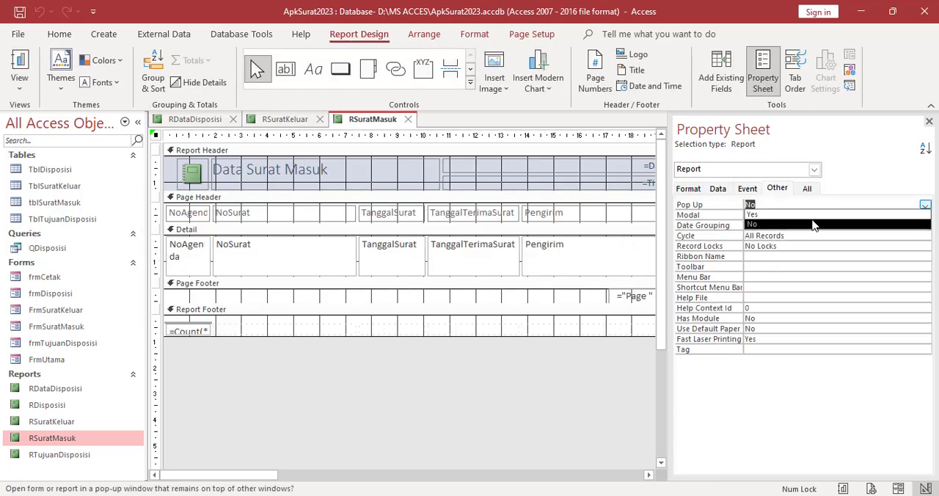
left_click(812, 217)
left_click(801, 214)
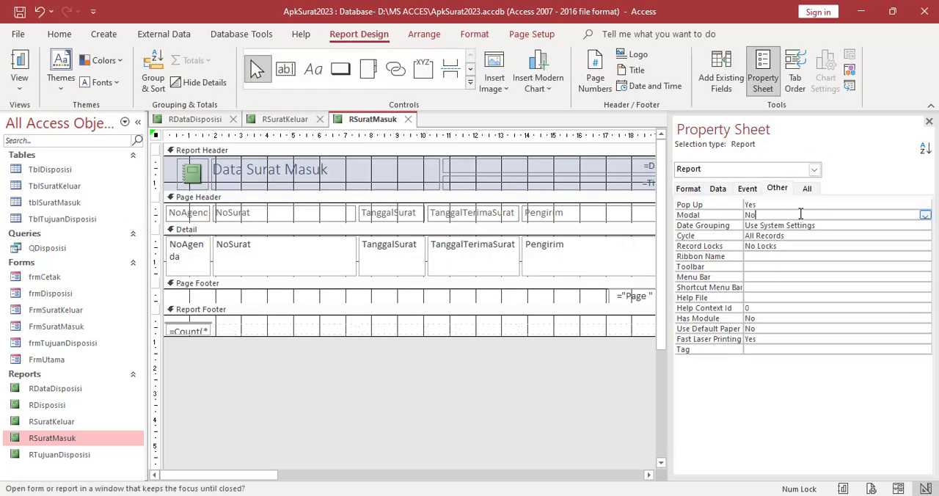
left_click(925, 215)
left_click(763, 225)
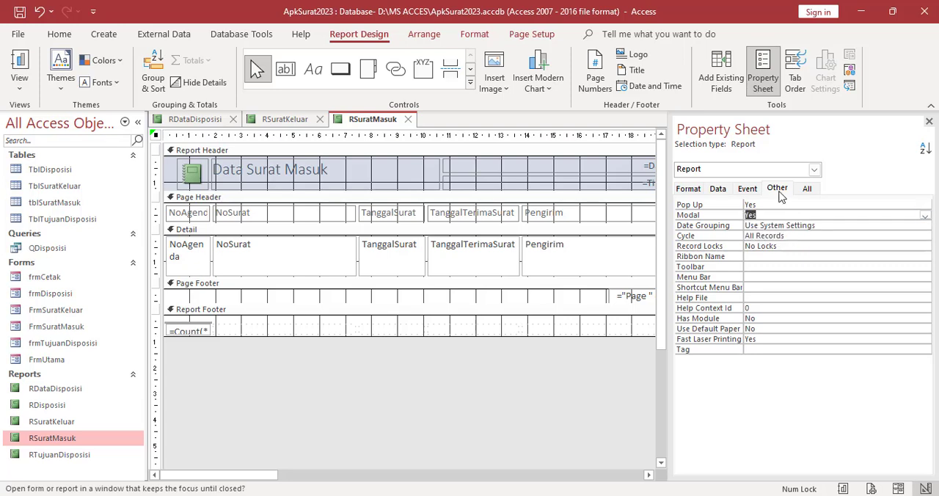
Build an On Load macro for the RSuratMasuk report with the MaximizeWindow action, then save and close the macro
left_click(747, 188)
left_click(780, 215)
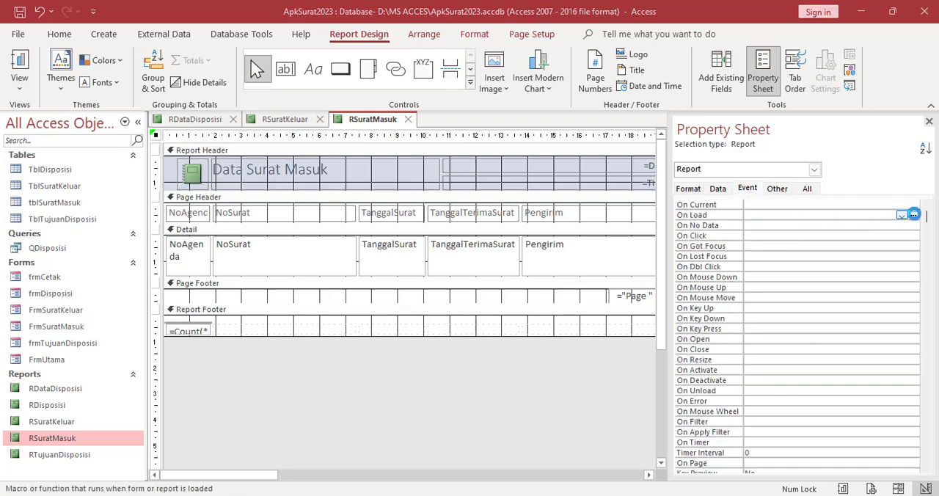
left_click(914, 215)
left_click(459, 277)
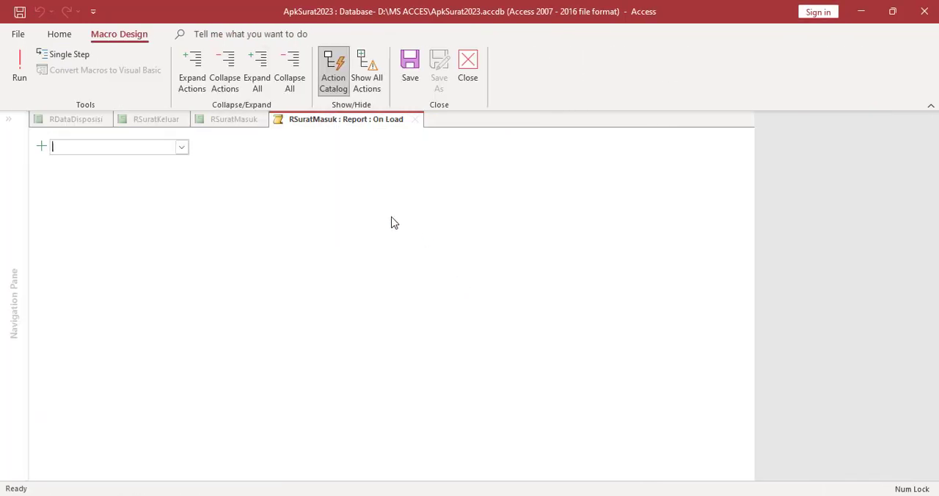
type("MaximizeWindow")
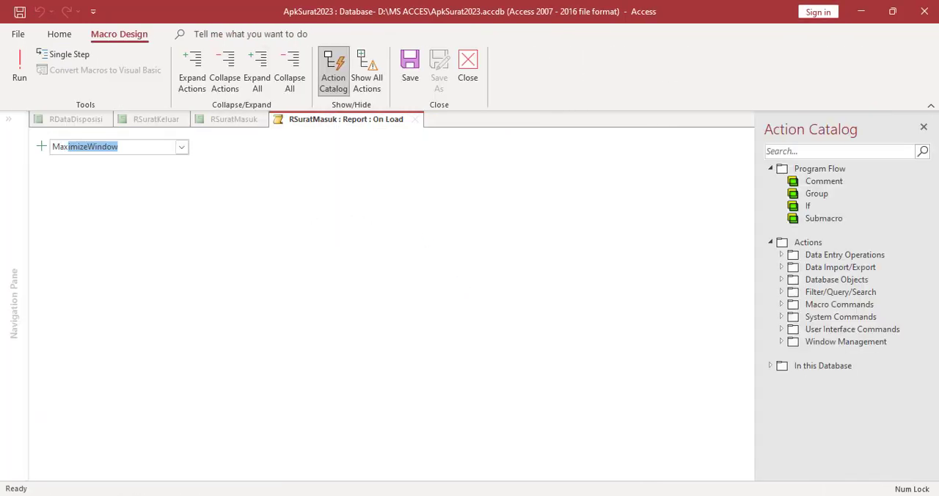
key("Return")
left_click(410, 66)
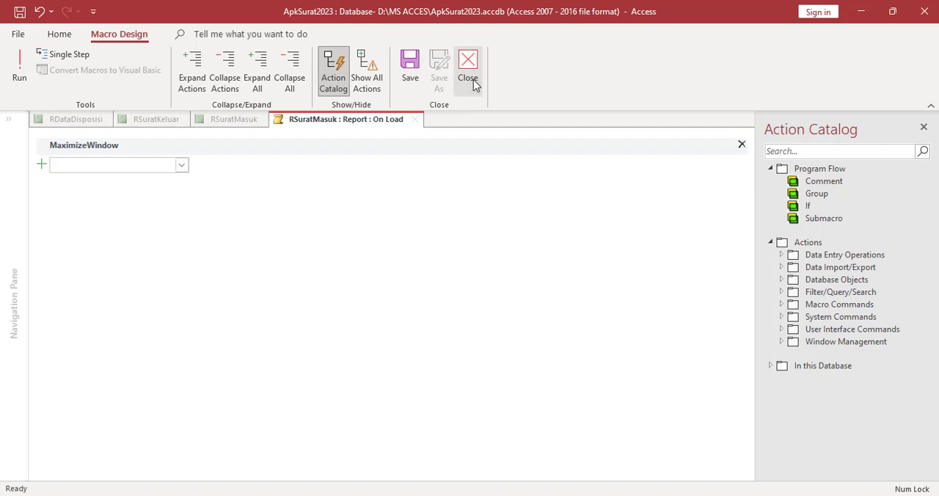
left_click(469, 79)
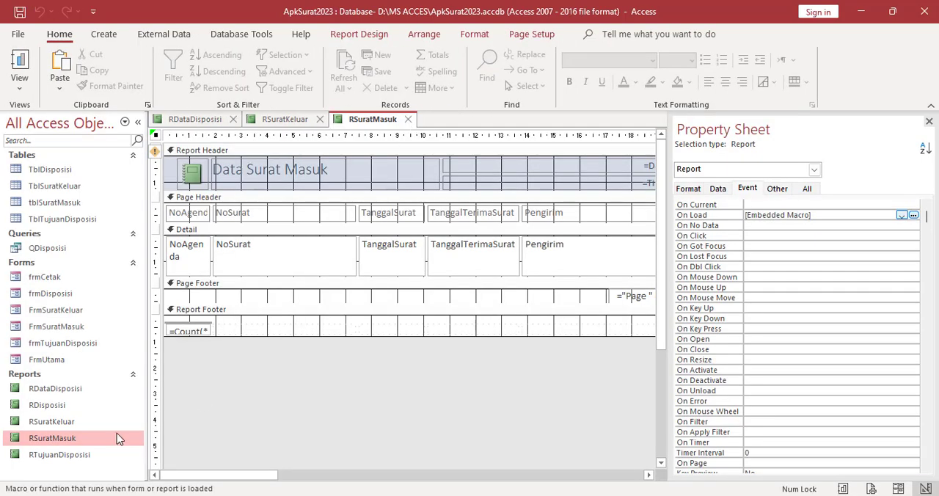
Open the RTujuanDisposisi report in Design View and set its Pop Up and Modal properties to Yes
left_click(45, 455)
right_click(45, 461)
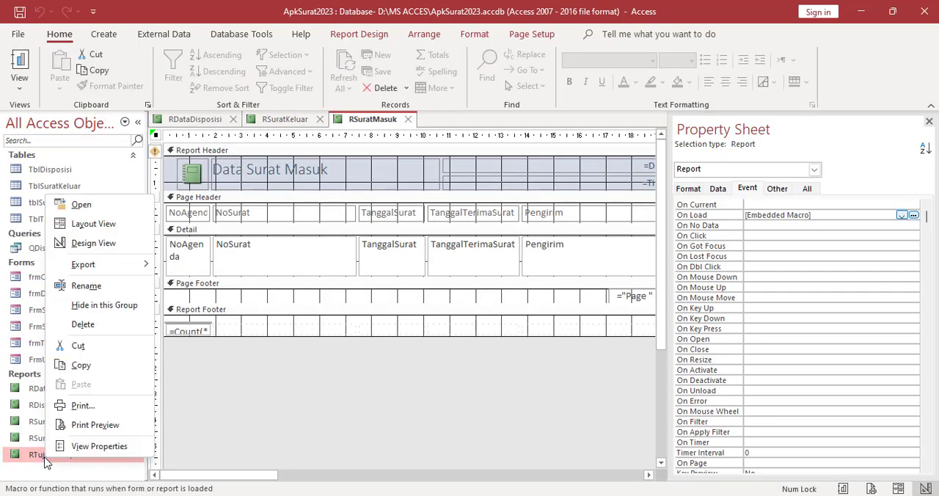
left_click(101, 247)
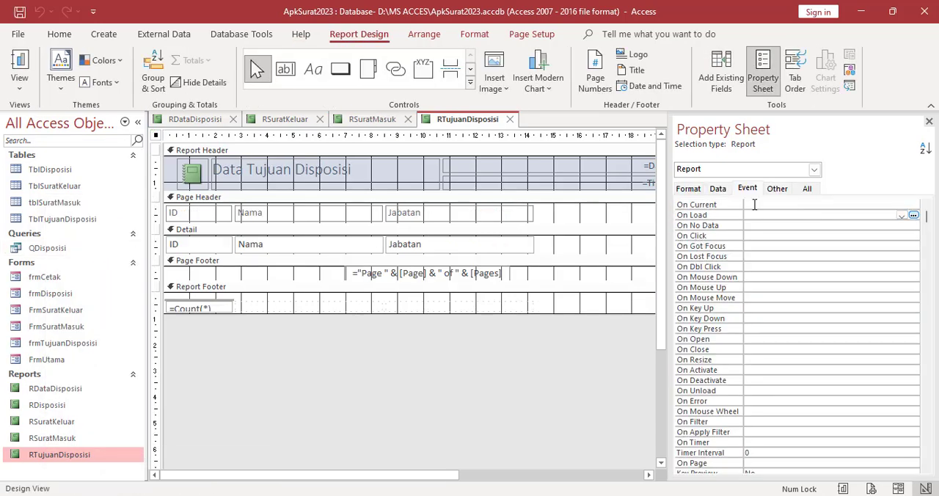
left_click(779, 190)
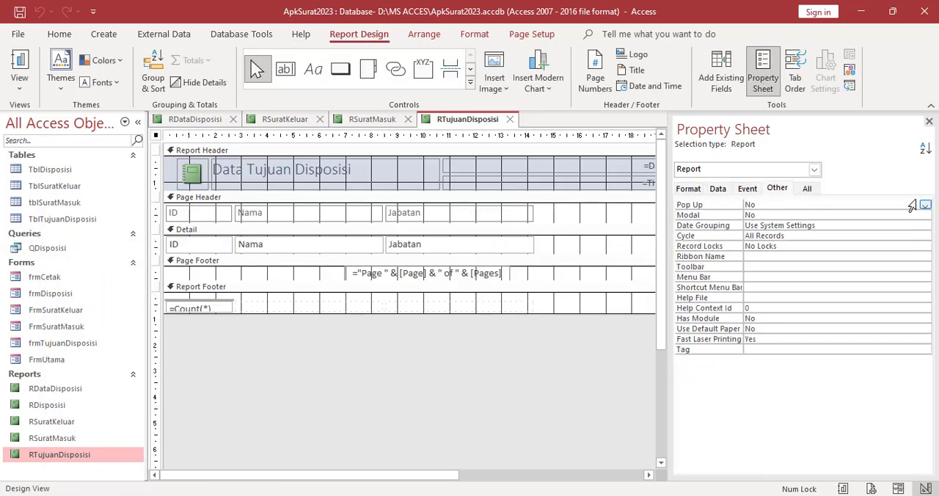
left_click(925, 208)
left_click(822, 215)
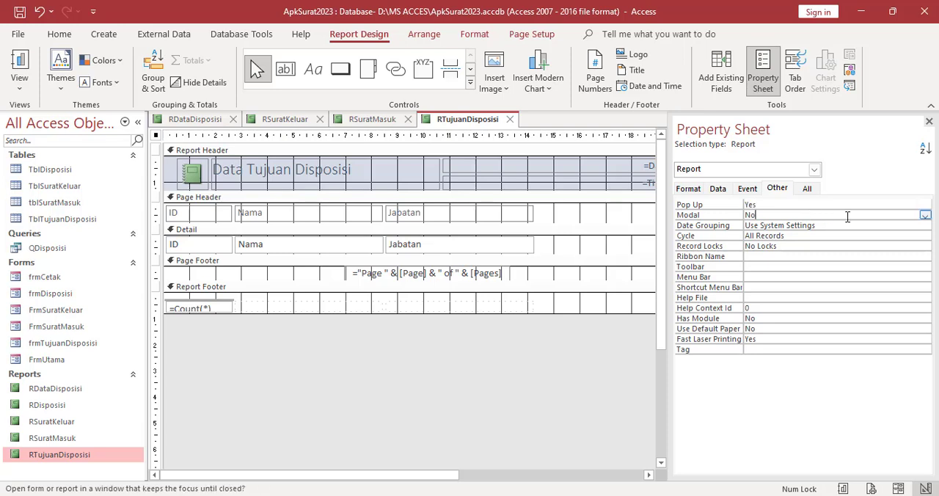
left_click(925, 216)
left_click(783, 225)
Try to build an On Load macro with the MaximizeWindow action for the RTujuanDisposisi report
left_click(748, 188)
left_click(765, 215)
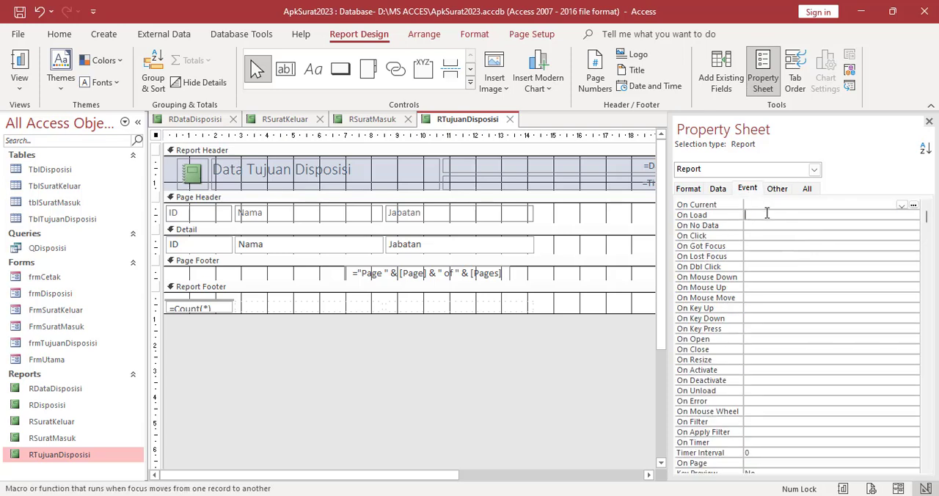
left_click(913, 216)
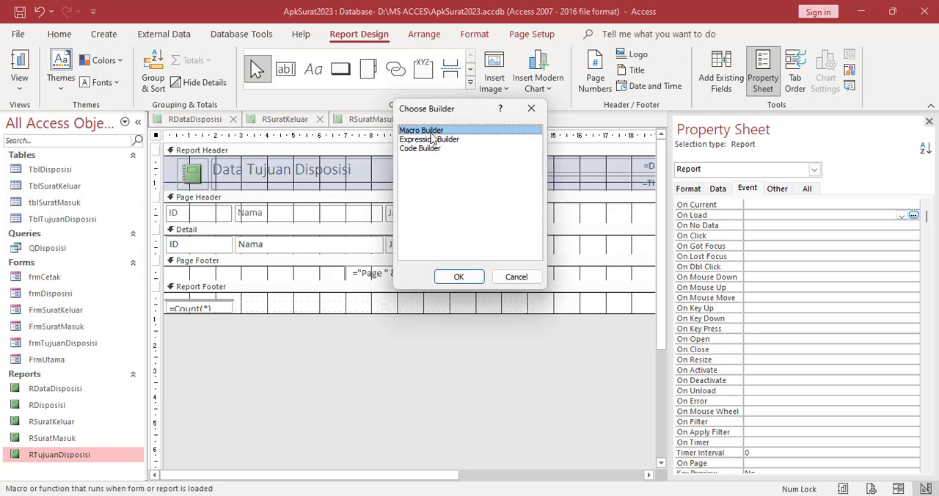
left_click(456, 276)
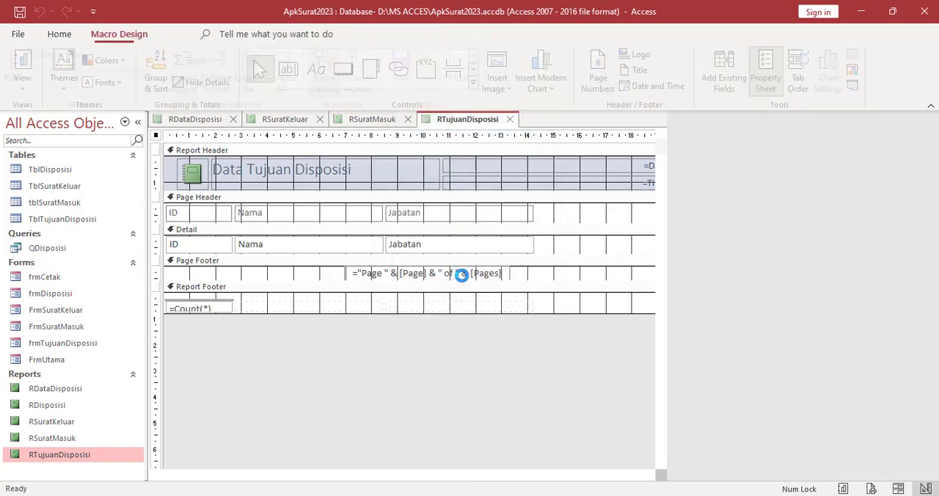
type("MaximizeWindow")
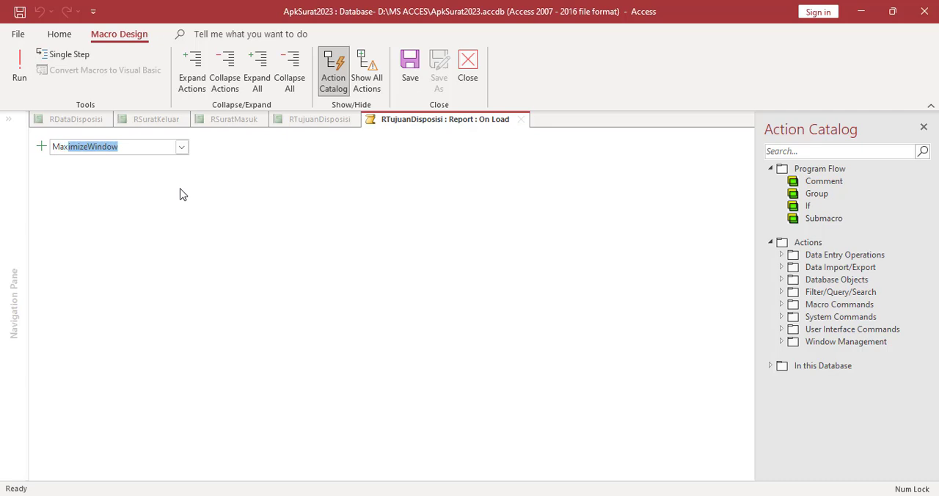
left_click(466, 73)
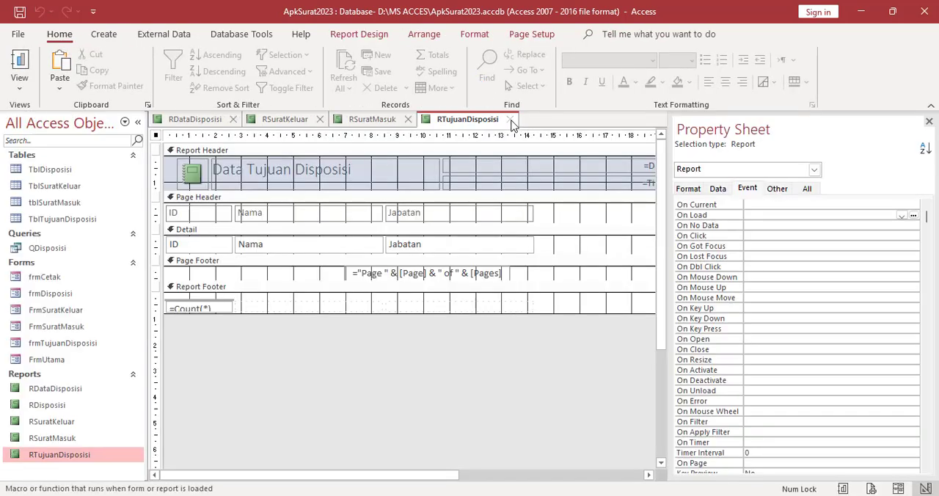
Close all open reports, saving the design changes to each one
right_click(486, 122)
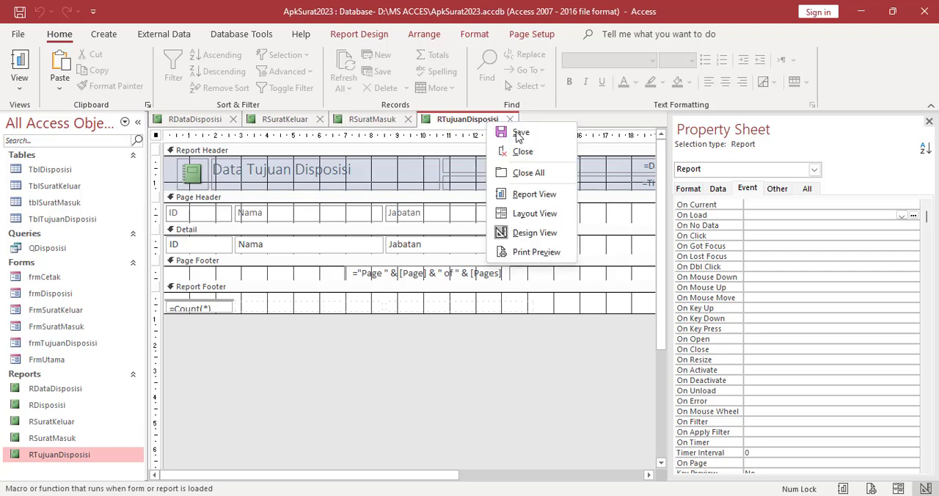
left_click(521, 173)
left_click(436, 294)
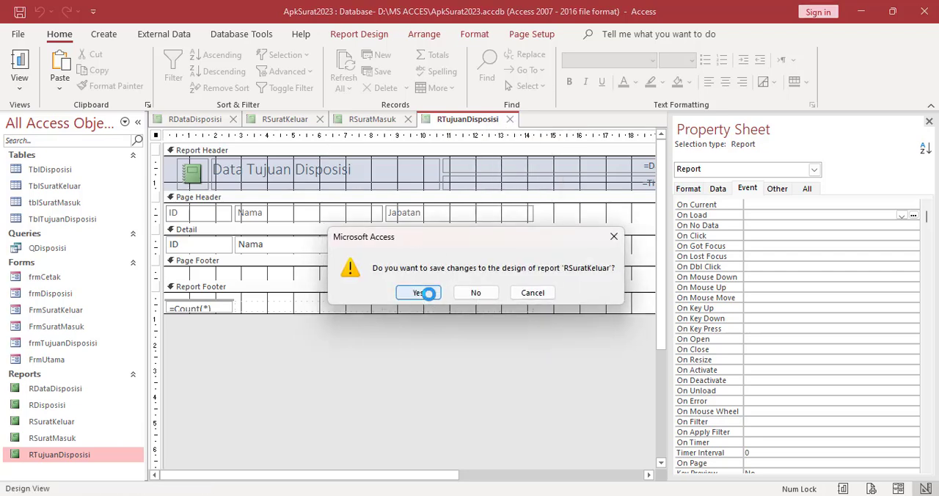
left_click(432, 299)
left_click(430, 297)
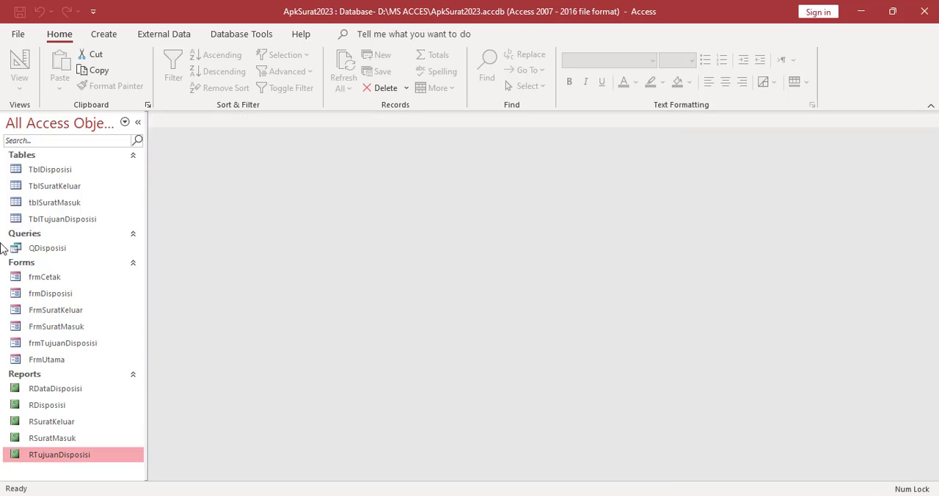
Open FrmUtama, bring up its Laporan form and check how Laporan Surat Masuk opens, closing the report again
double_click(64, 361)
left_click(390, 61)
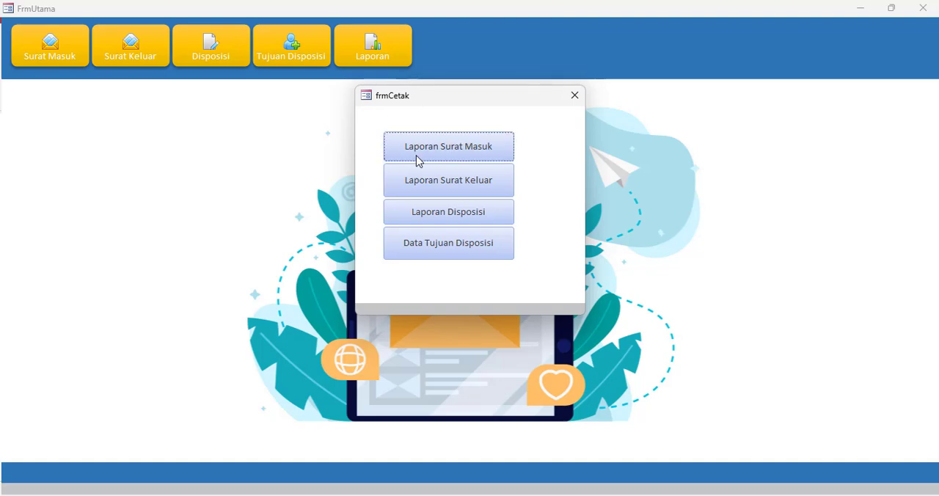
left_click(480, 154)
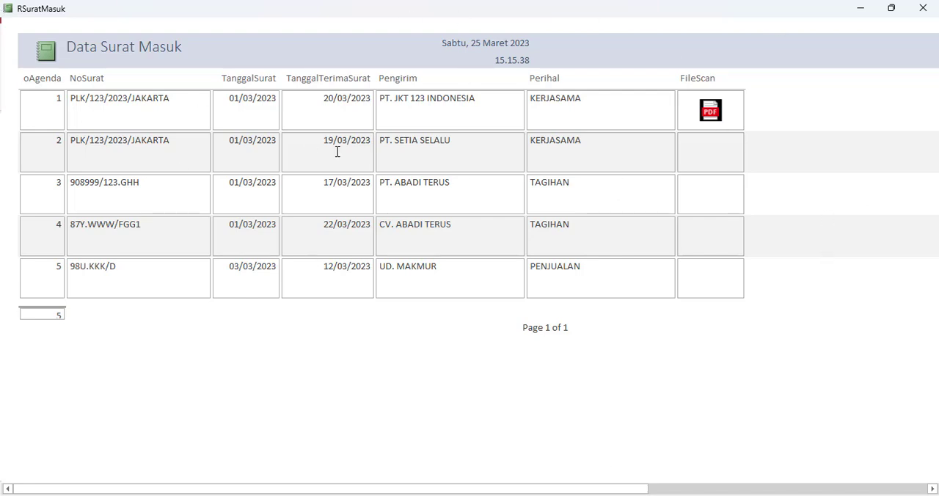
left_click(923, 8)
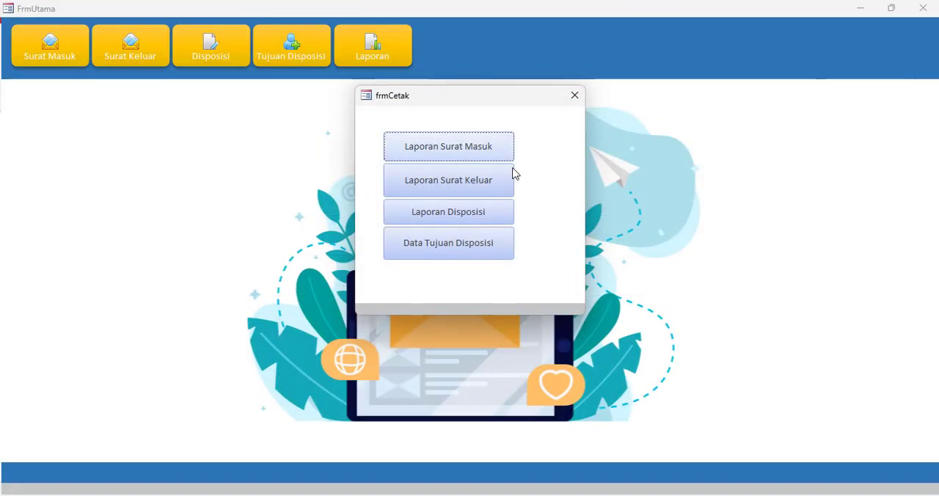
Check how Laporan Surat Keluar and Laporan Disposisi open from frmCetak, closing each report after viewing it
left_click(458, 186)
left_click(923, 8)
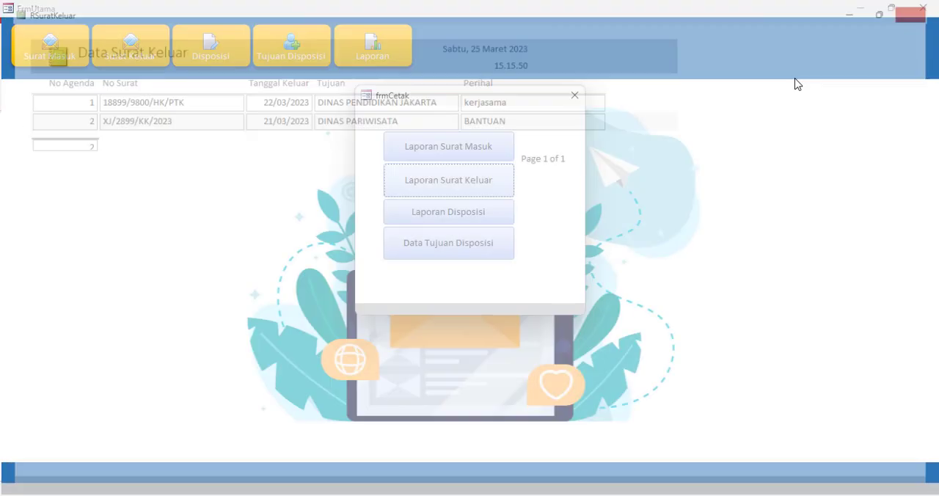
left_click(469, 216)
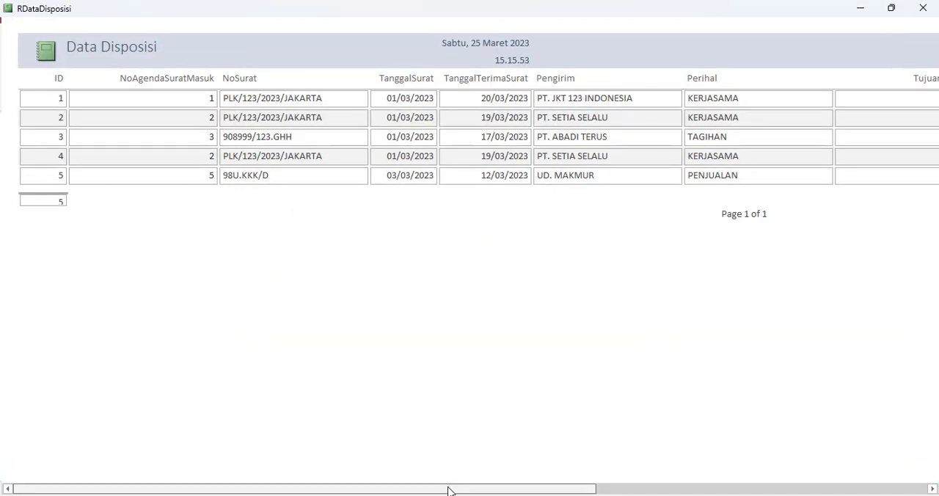
left_click_drag(448, 490, 454, 369)
left_click(922, 8)
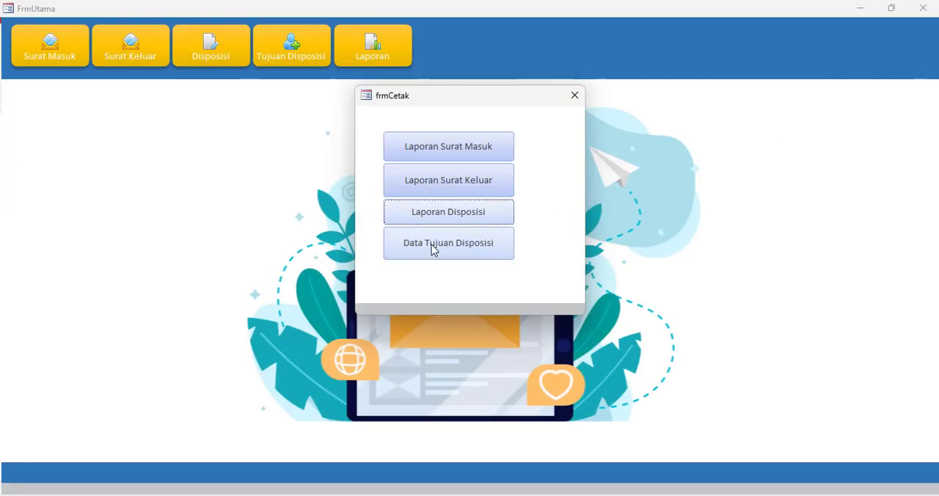
Open the Data Tujuan Disposisi report from frmCetak, maximize its window, and close both the report and frmCetak
left_click(433, 248)
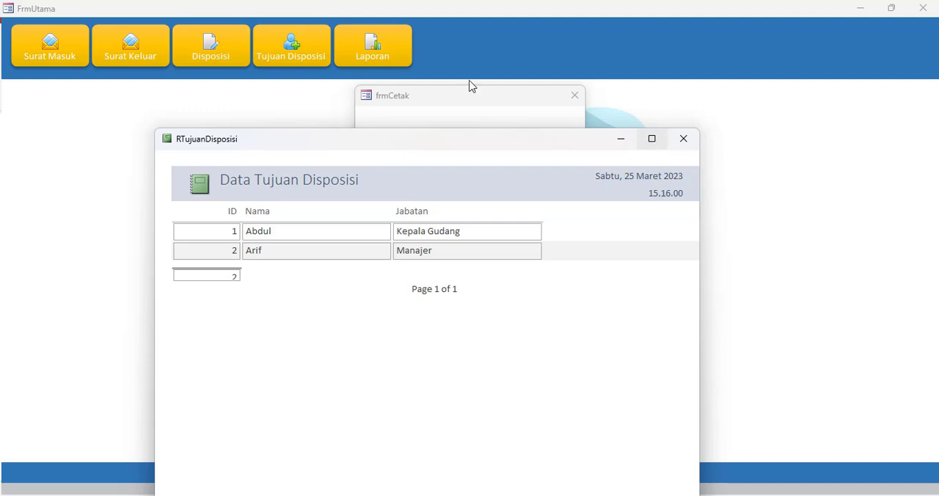
left_click(652, 138)
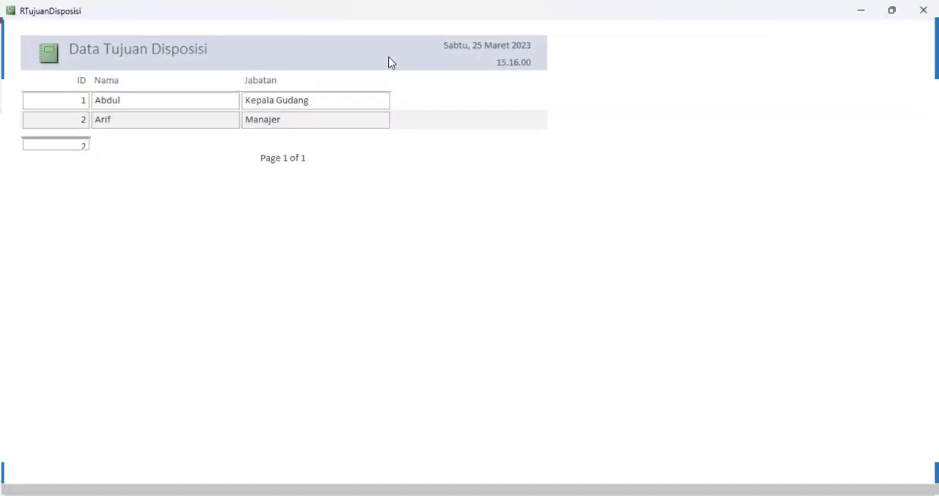
left_click(926, 15)
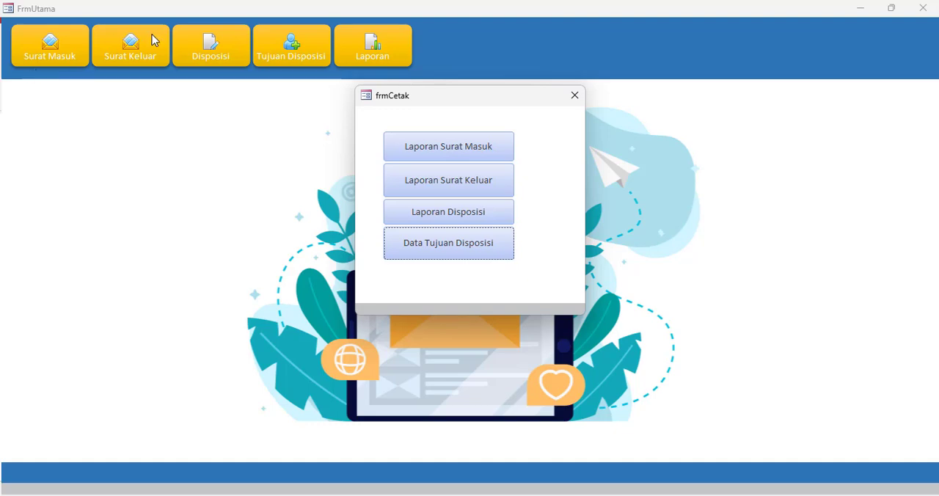
left_click(573, 96)
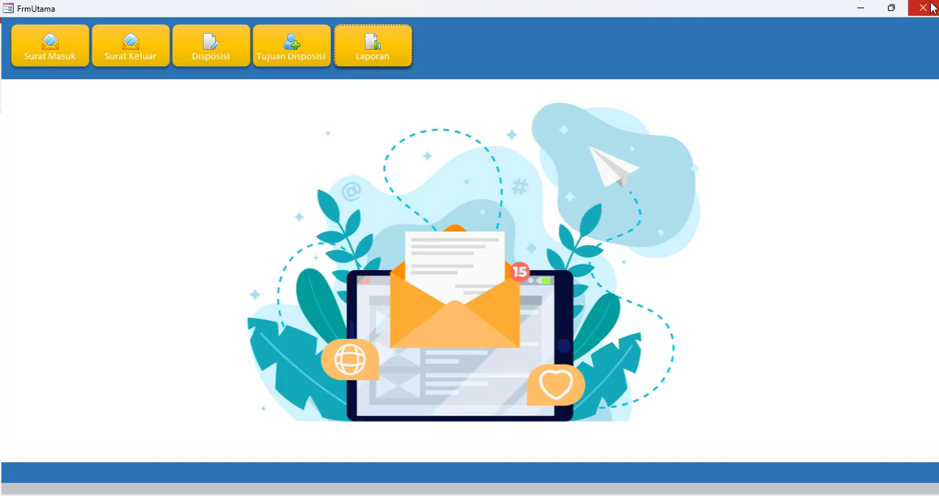